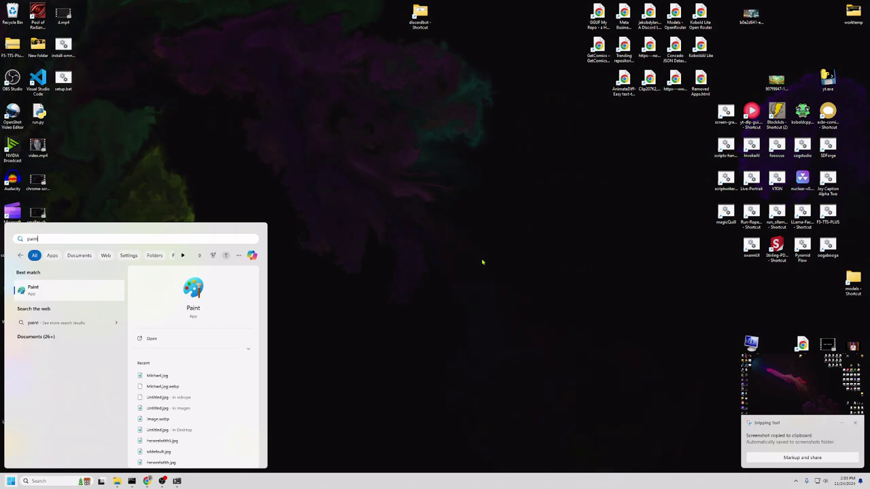
Paste the copied desktop screenshot into Paint and save it as a JPEG in the temp folder on the Software (D:) drive.
key("Return")
key("ctrl+v")
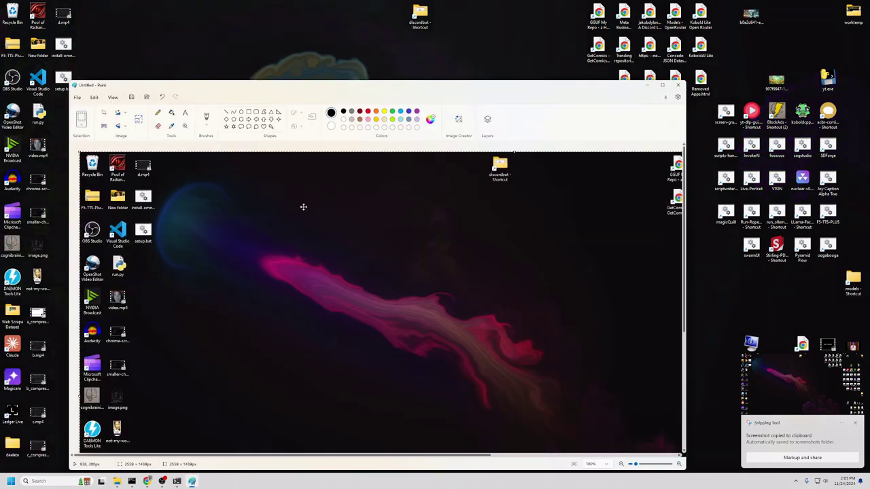
left_click(76, 97)
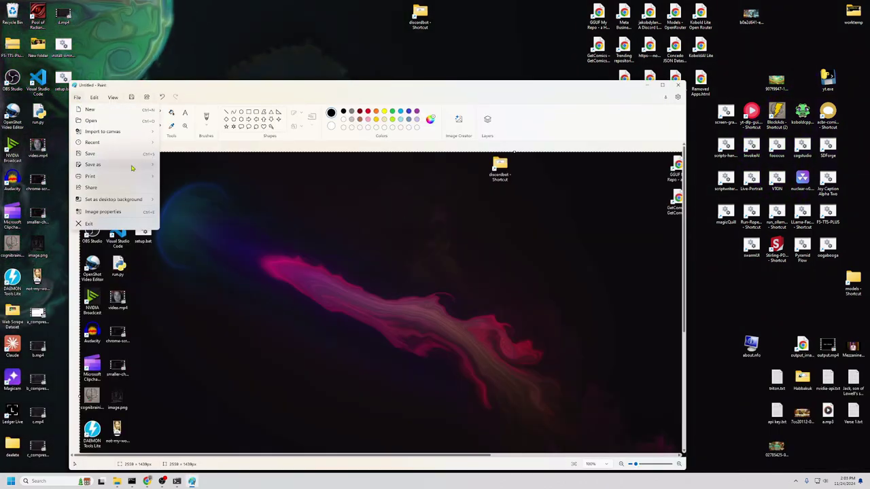
mouse_move(130, 166)
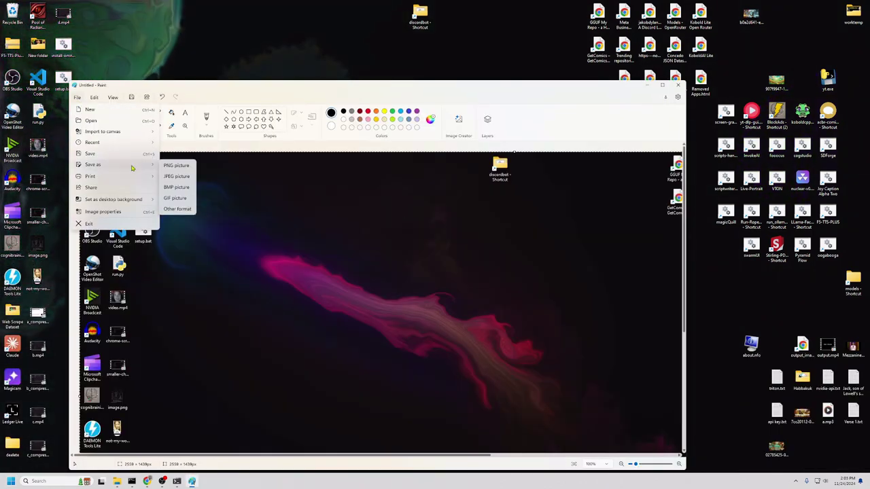
left_click(181, 178)
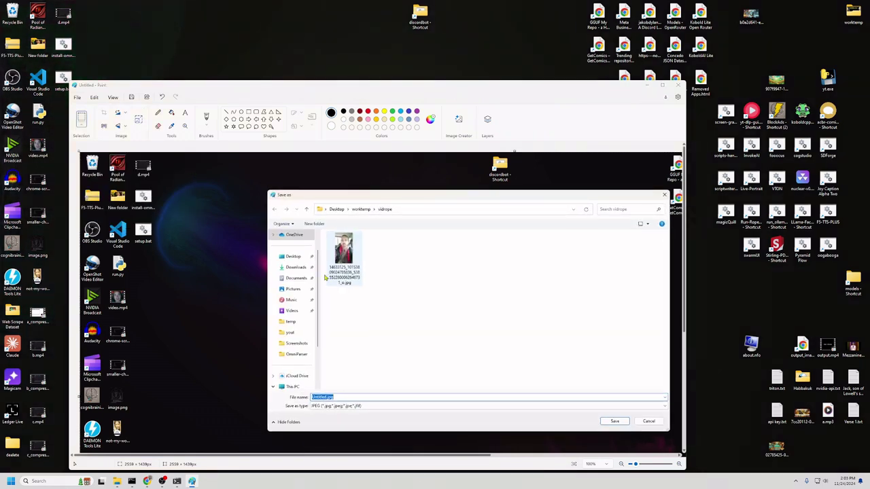
scroll(301, 355, "down", 2)
left_click(301, 355)
scroll(344, 335, "down", 5)
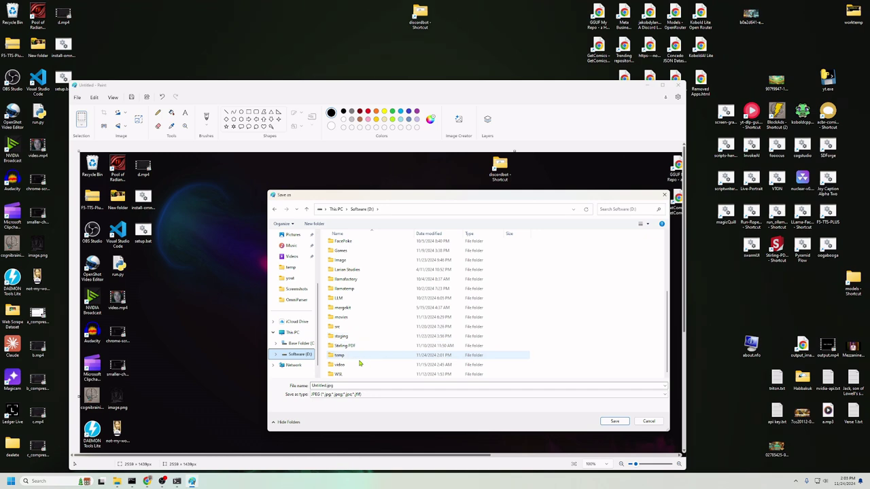
double_click(339, 358)
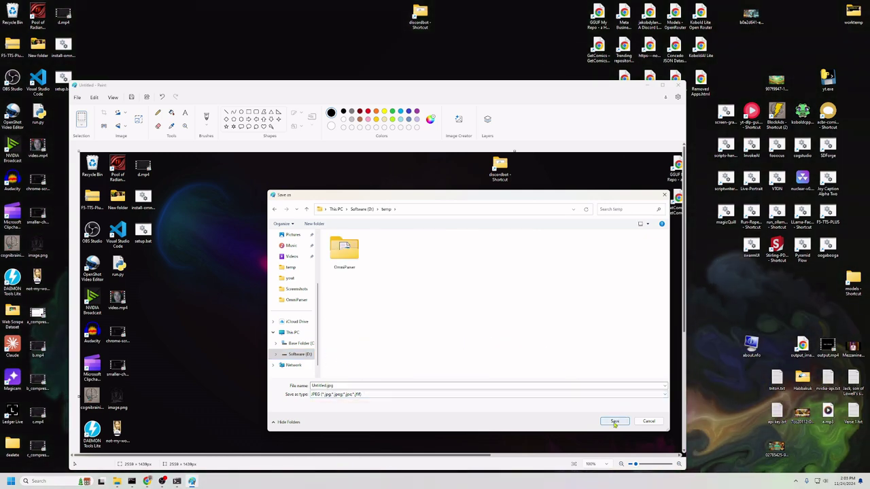
left_click(614, 421)
left_click(648, 86)
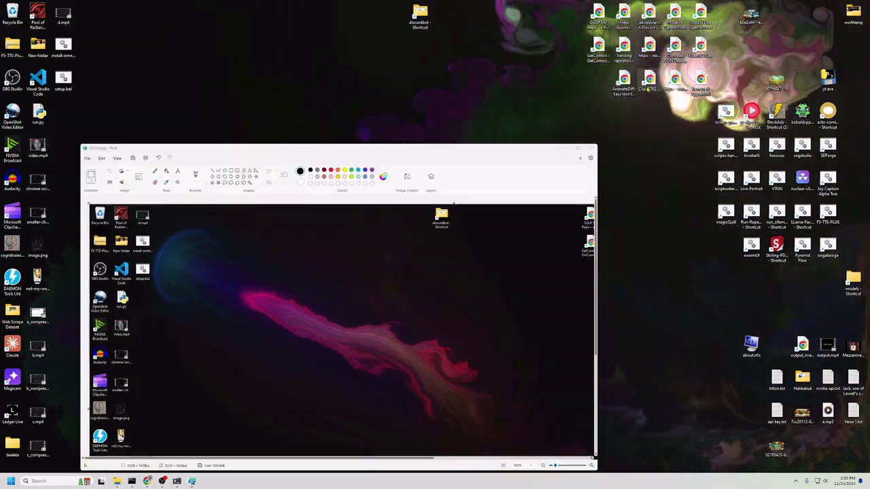
Switch to the OmniParser page in Chrome, replace the uploaded image with the new desktop screenshot, and submit it for parsing.
left_click(147, 481)
left_click(163, 481)
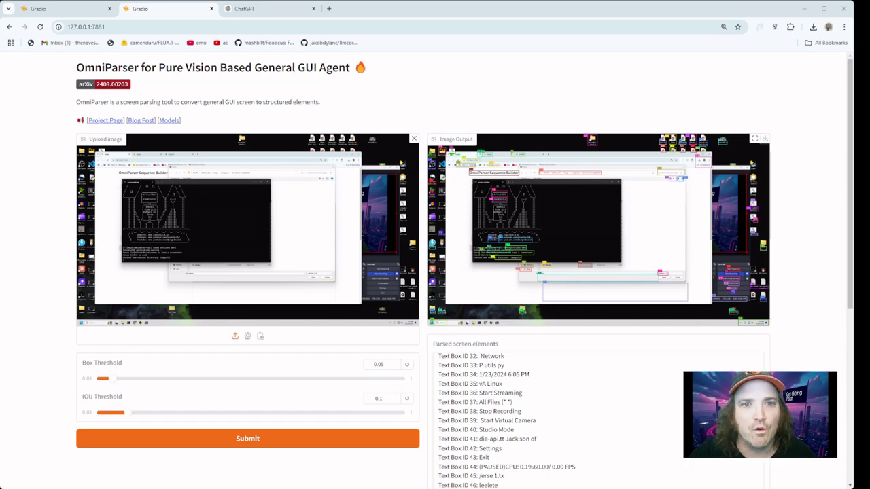
scroll(435, 271, "down", 5)
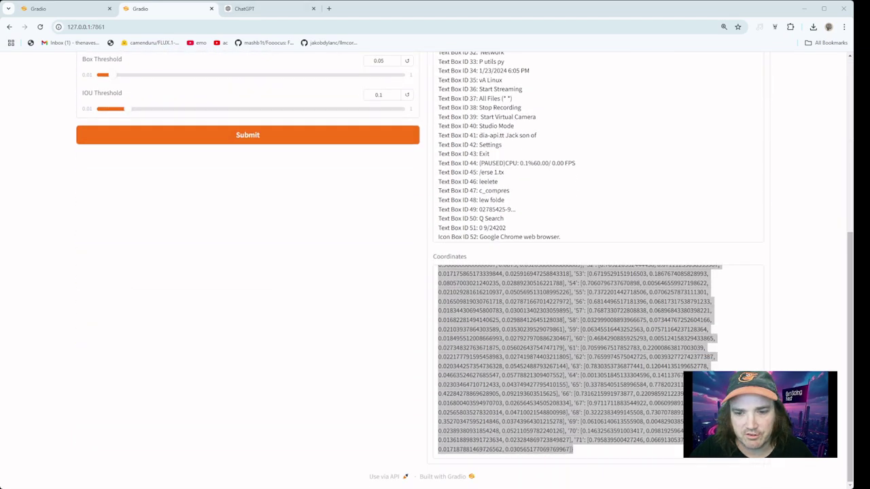
scroll(435, 272, "up", 3)
scroll(403, 119, "up", 3)
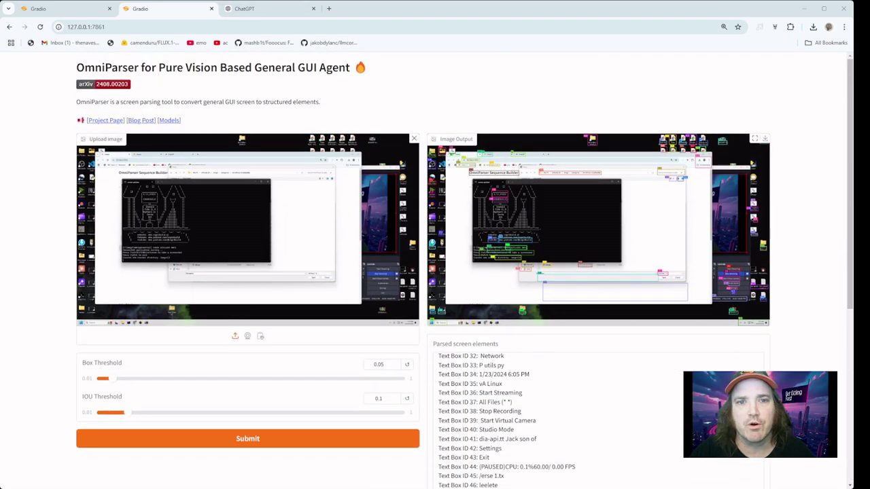
left_click(414, 141)
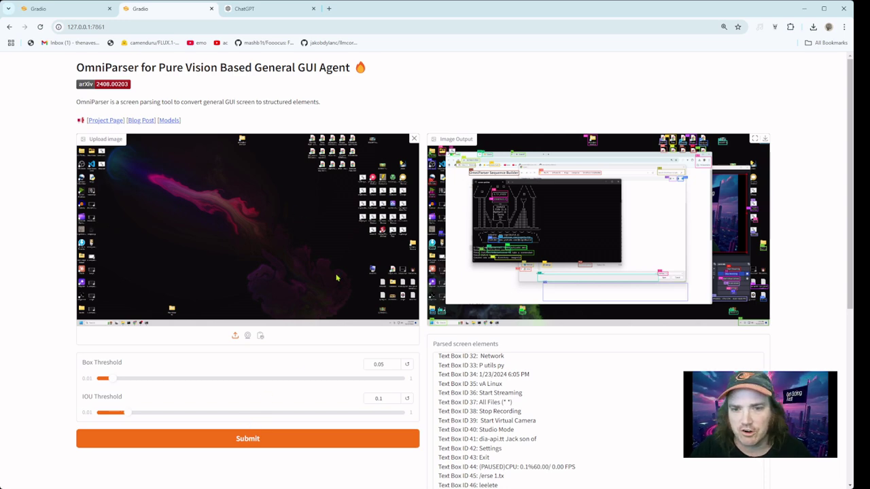
left_click(271, 445)
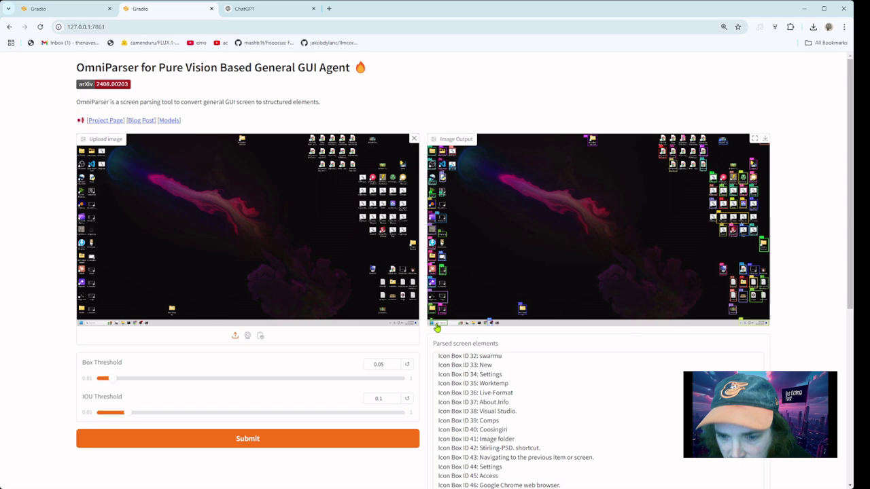
Read through the whole list of parsed screen elements produced for the desktop screenshot.
scroll(448, 333, "down", 2)
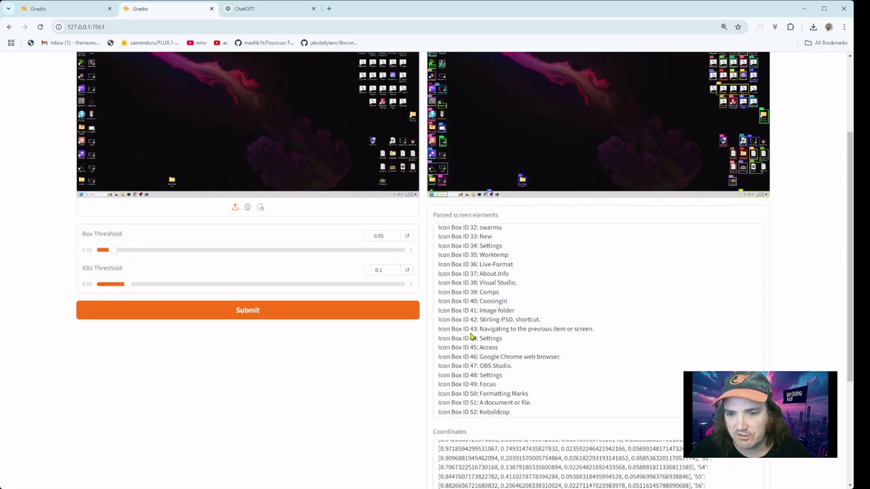
scroll(502, 361, "down", 1)
scroll(503, 361, "down", 2)
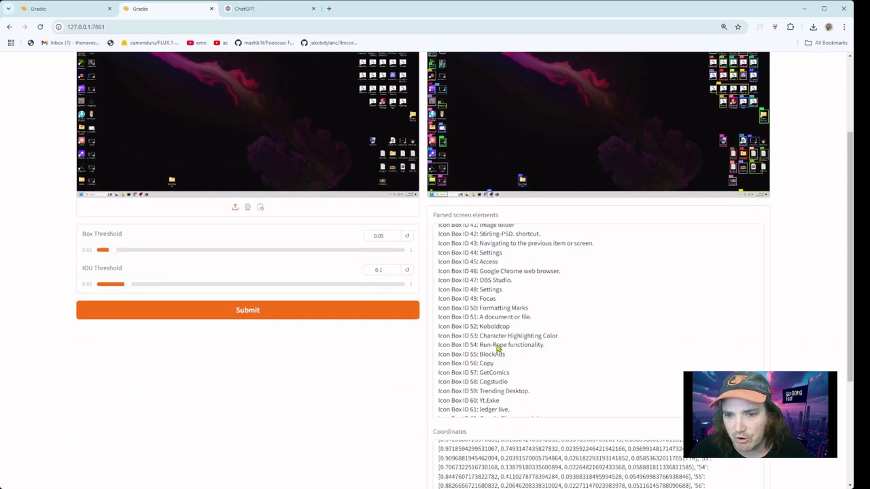
scroll(481, 301, "down", 3)
scroll(481, 301, "down", 1)
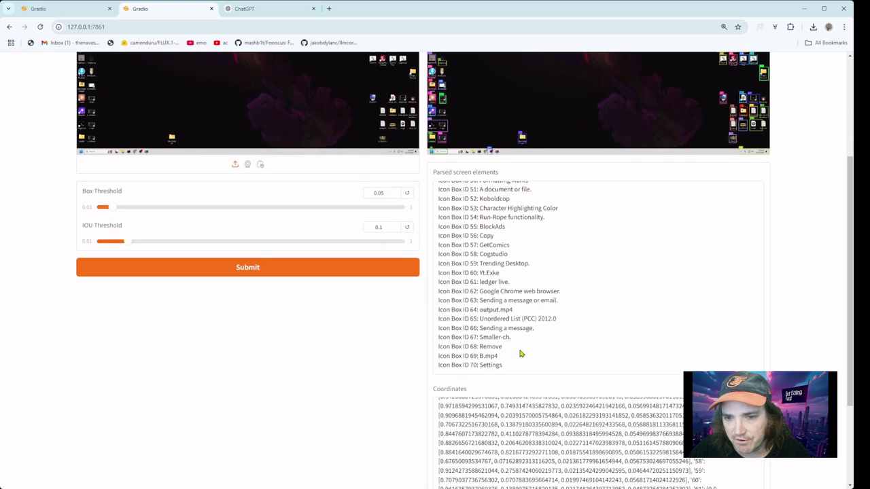
scroll(521, 352, "up", 3)
scroll(520, 347, "up", 1)
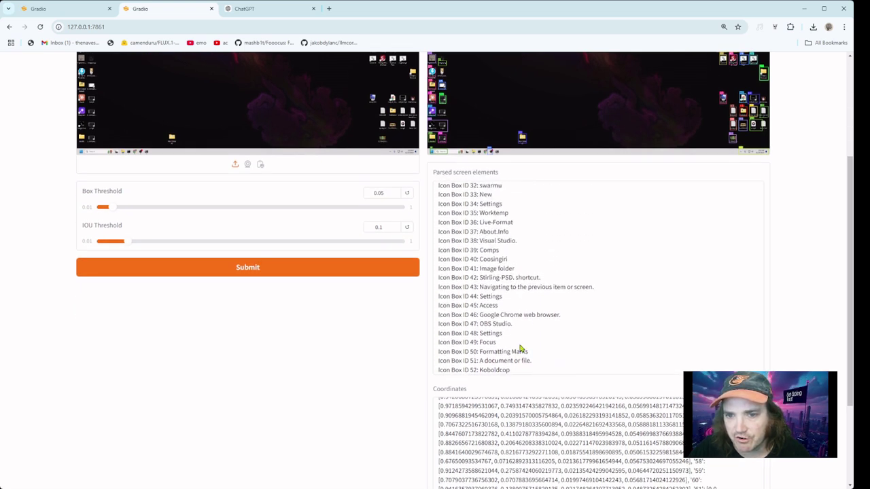
scroll(520, 347, "up", 3)
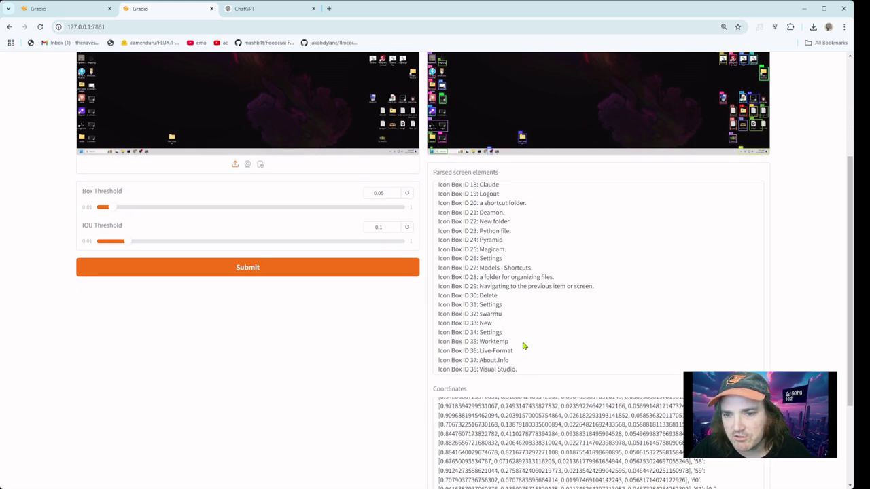
scroll(522, 346, "up", 4)
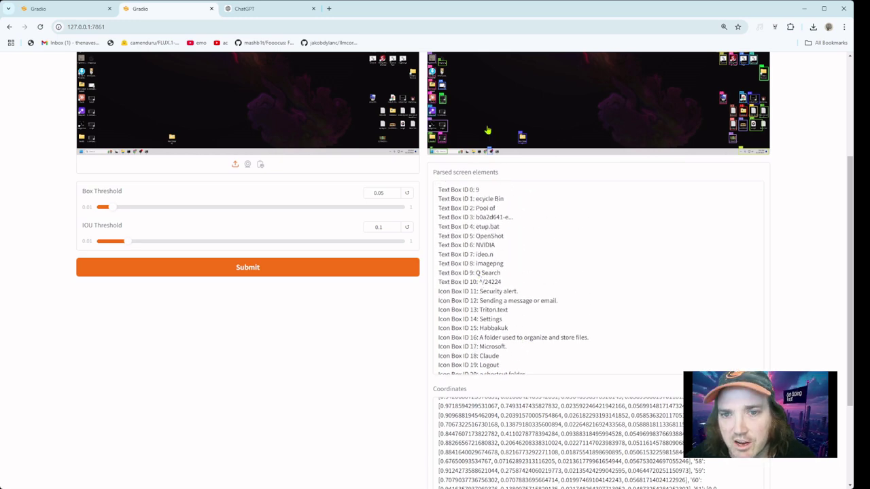
Enlarge the page to inspect the numbered boxes on the output image, and reduce it again to show the parsed elements.
scroll(520, 211, "up", 5)
scroll(555, 221, "down", 10)
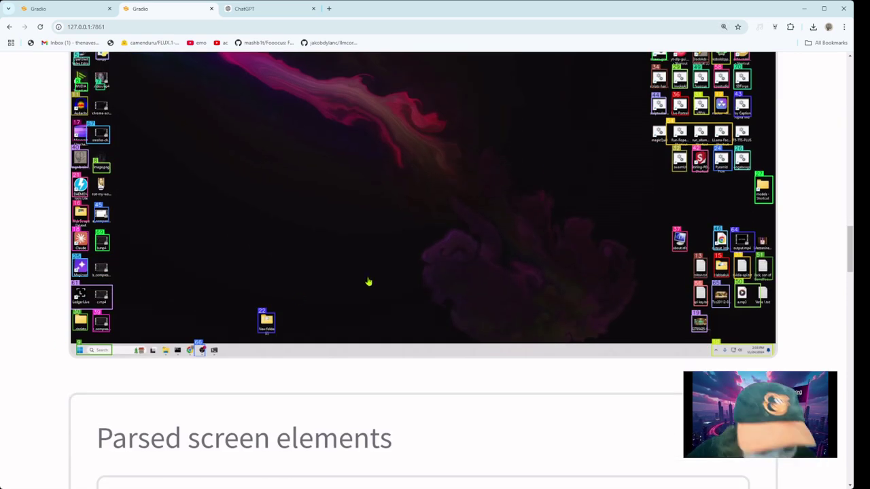
scroll(369, 282, "down", 1)
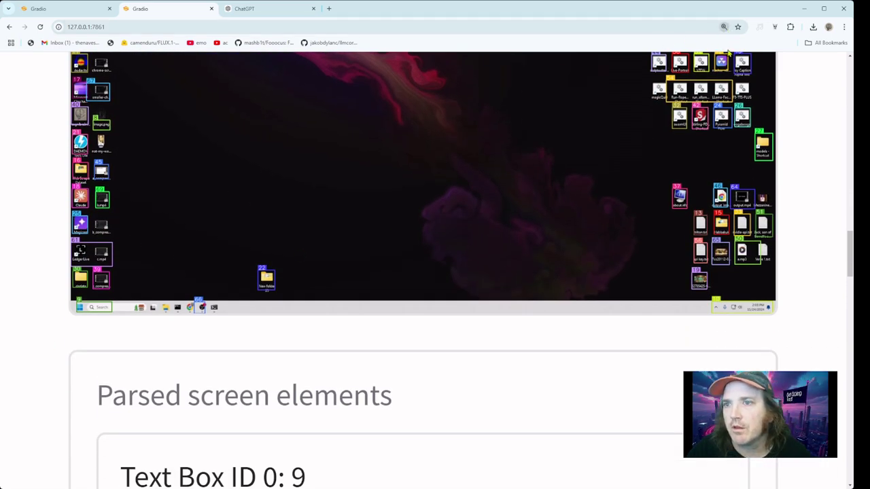
scroll(540, 228, "down", 5, "ctrl")
scroll(495, 275, "up", 3)
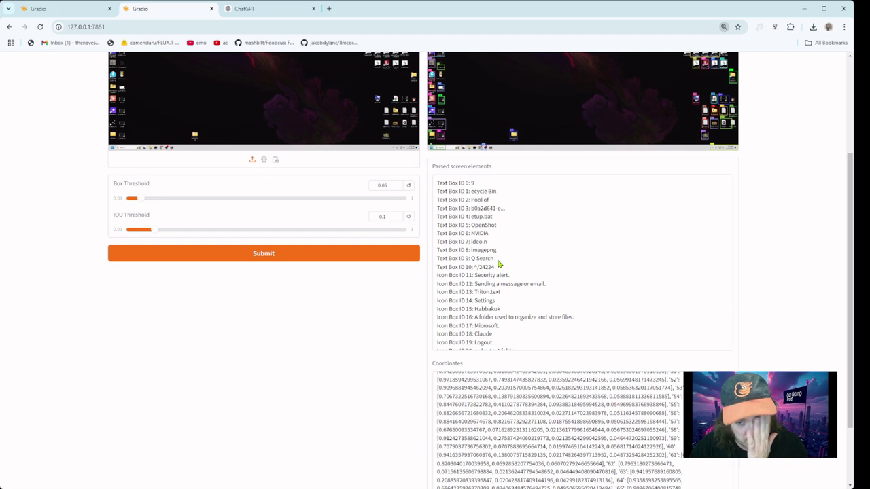
Highlight the Q Search entry among the parsed screen elements and look over the other entries.
left_click_drag(498, 264, 436, 261)
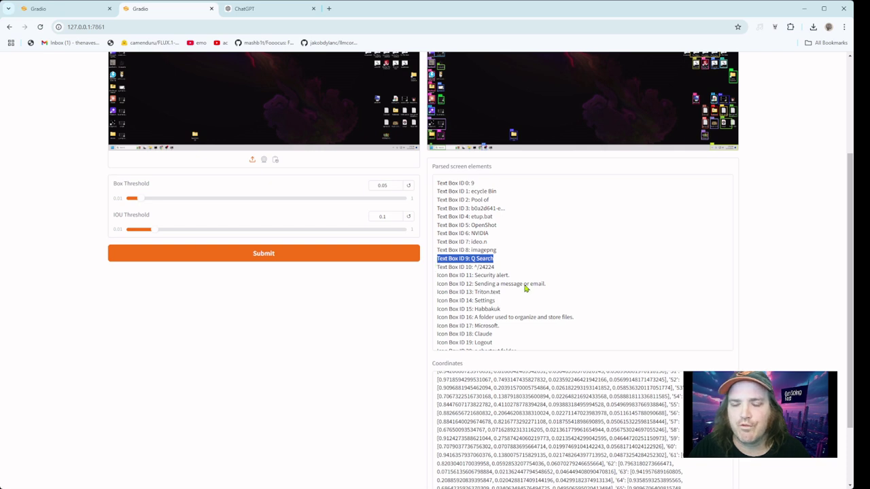
scroll(524, 289, "down", 3)
scroll(525, 289, "down", 1)
scroll(525, 288, "up", 5)
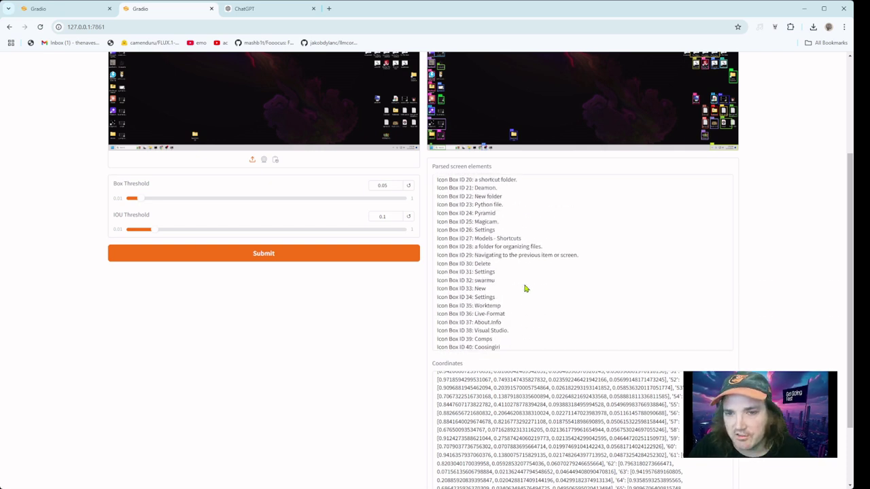
scroll(527, 319, "down", 6)
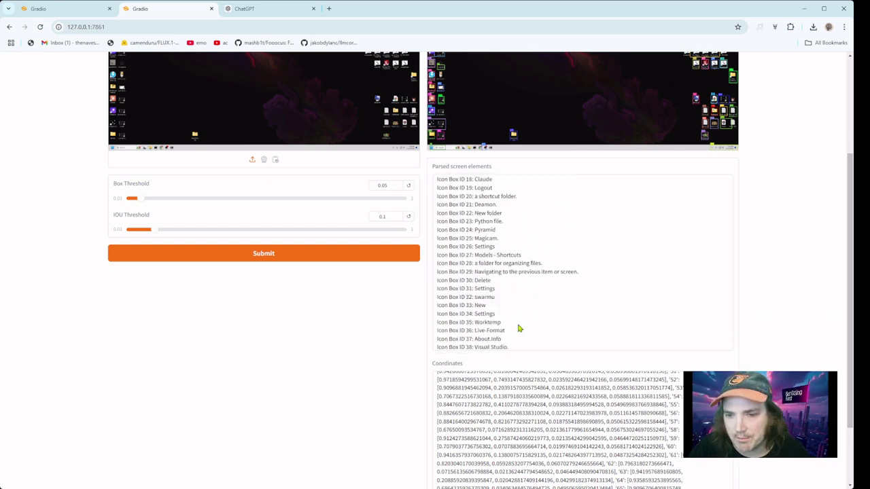
Select the complete list of parsed screen elements, from Icon Box ID 70 back to Text Box ID 0.
left_click_drag(511, 347, 442, 174)
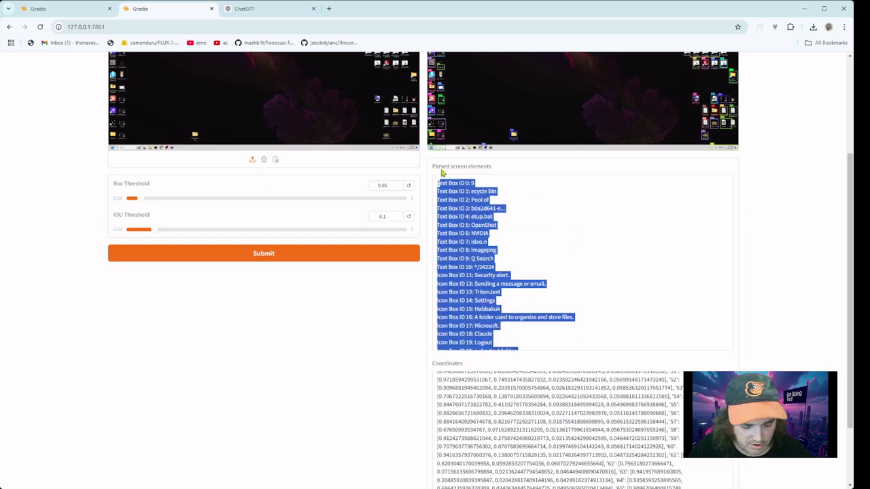
left_click(506, 207)
scroll(509, 314, "down", 1)
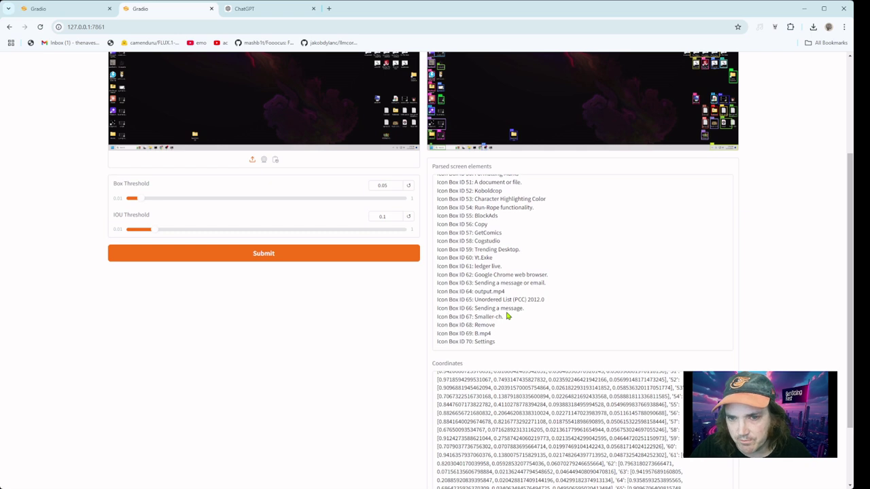
scroll(509, 316, "up", 1)
scroll(509, 317, "down", 1)
left_click_drag(510, 347, 437, 176)
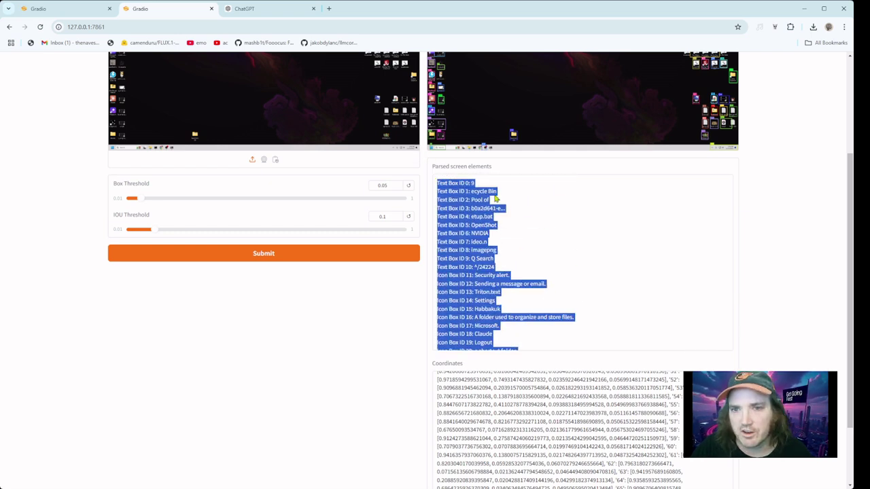
Switch to ChatGPT and start a message: "make a json file based on this info. include elemet id, name, and coordinates".
left_click(288, 10)
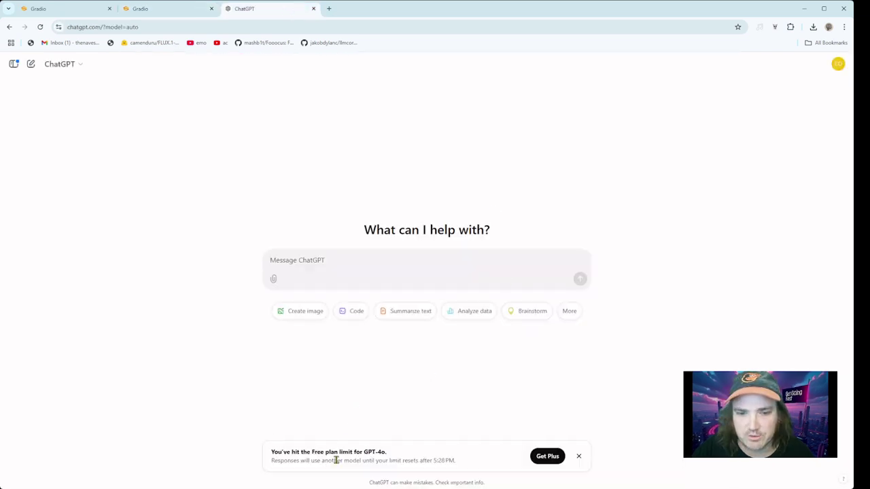
left_click(332, 270)
type("make a ")
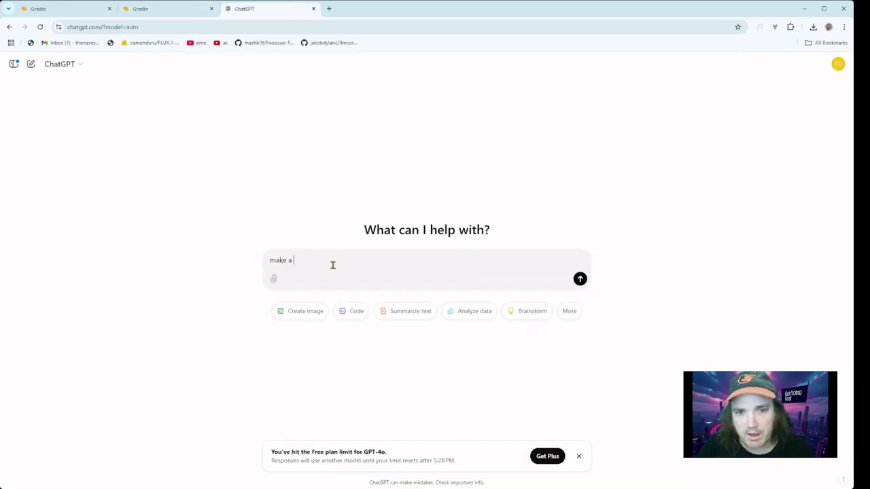
type("jso")
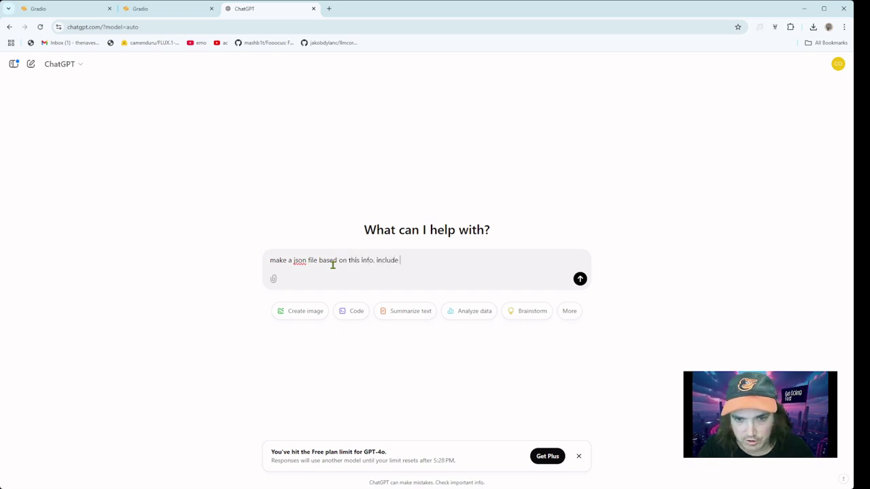
type("t id, ")
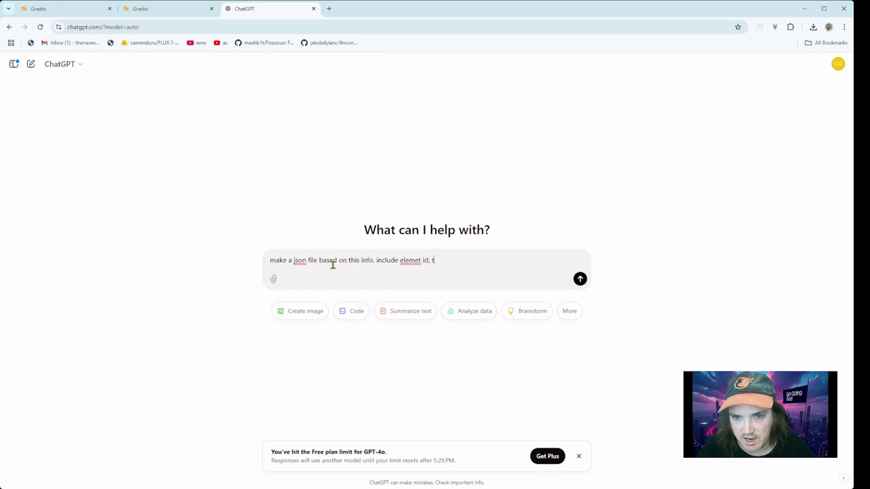
type("namem, a")
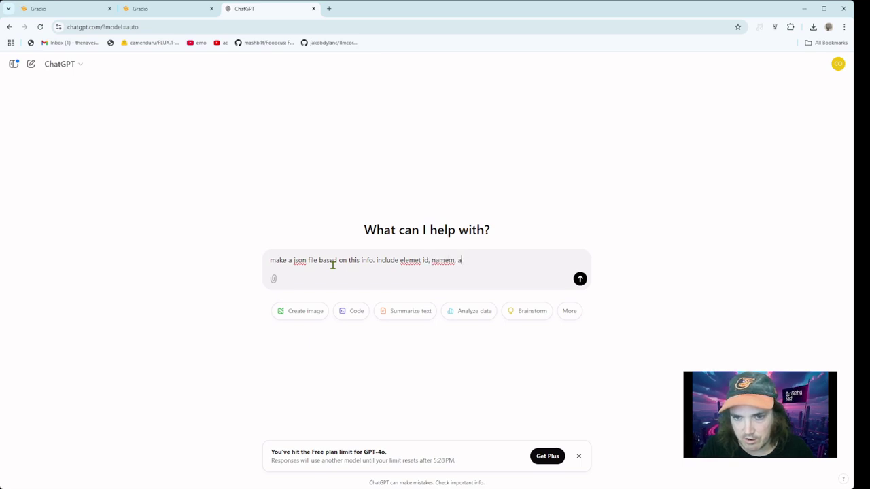
key("BackSpace")
key("BackSpace")
key("BackSpace")
key("BackSpace")
type(", and coor")
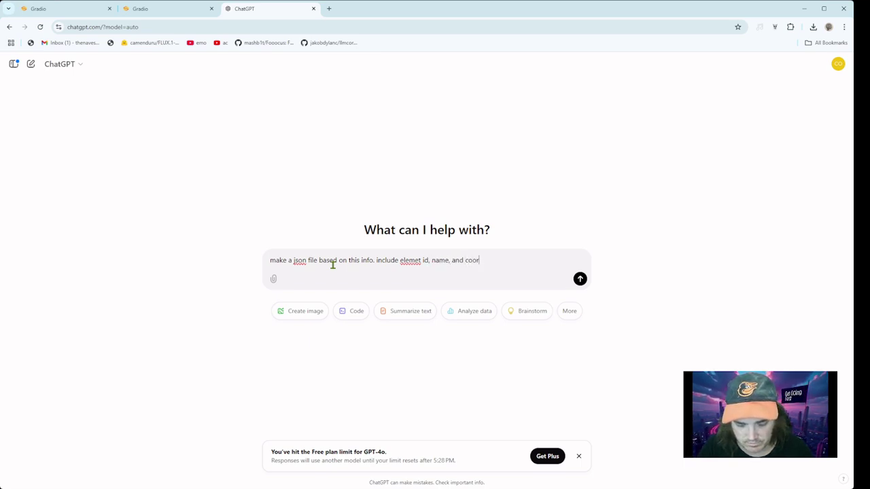
Extend the message with "it will be used for rapid coordination retrievel:" and begin a new line below it.
type("dinates. it will be used for ra")
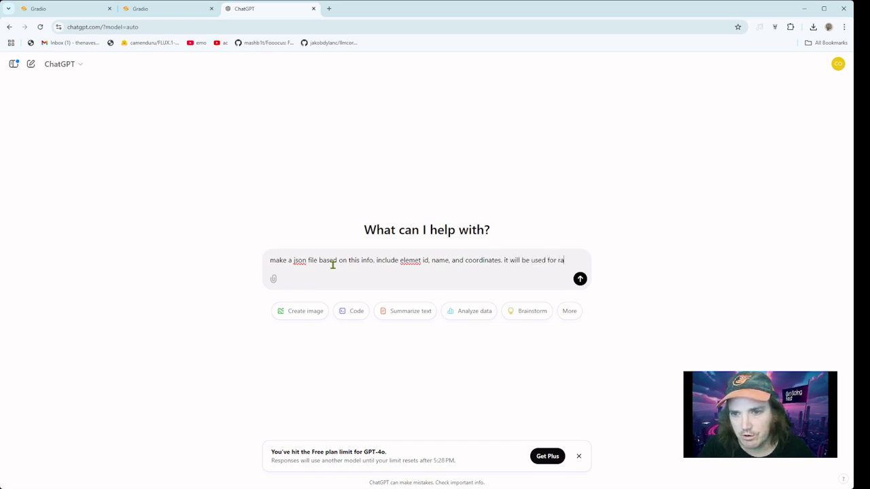
type("pid coordination retriev")
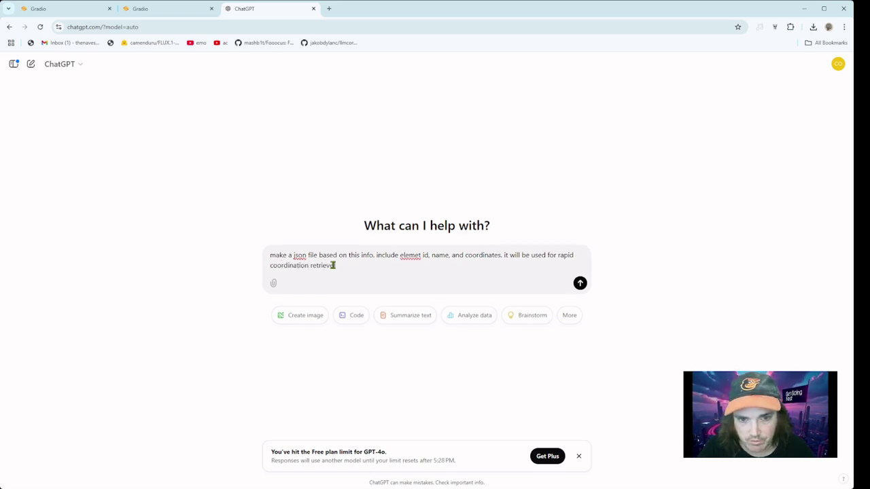
key("shift+Return")
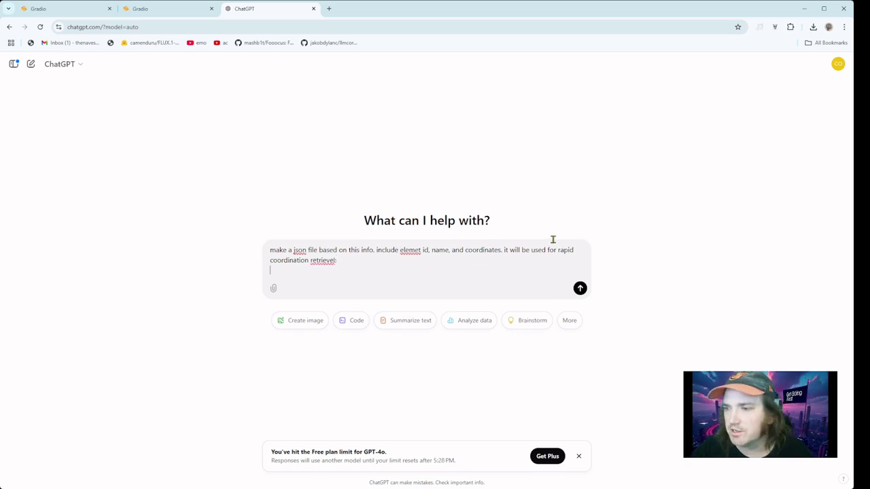
Paste the parsed screen elements list into the message inside curly braces, followed by a blank line.
type("{")
key("shift+Return")
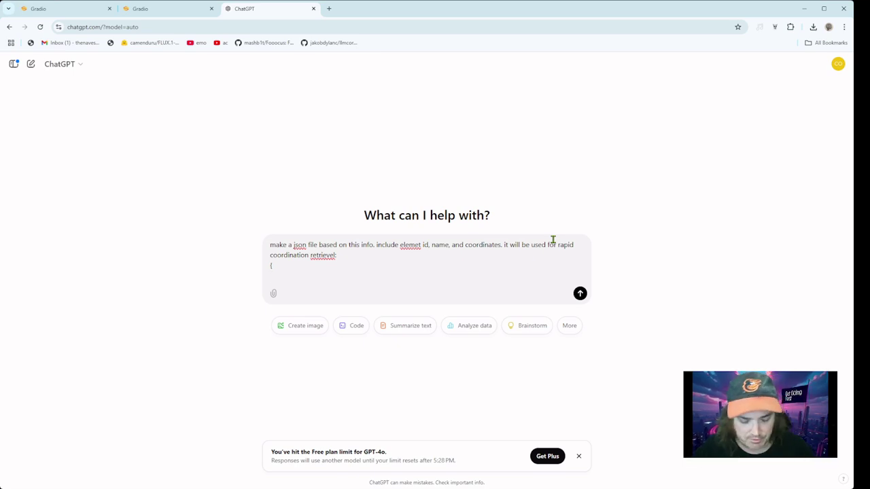
key("ctrl+v")
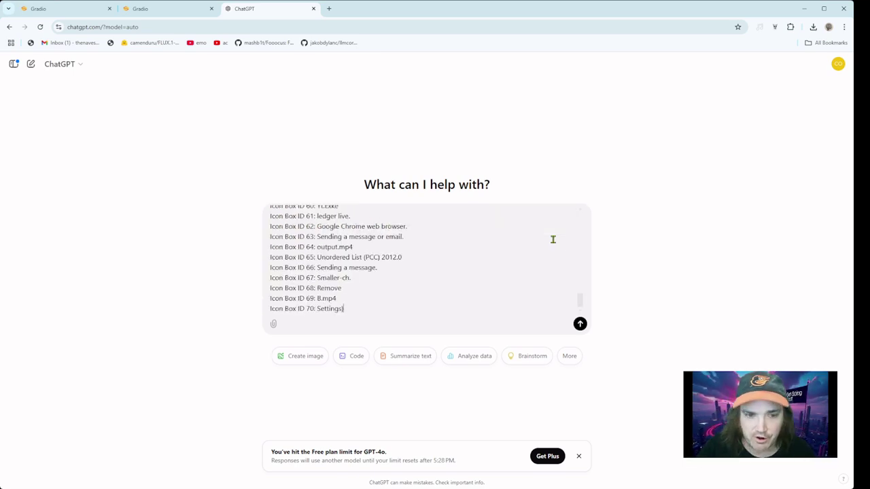
key("shift+Return")
key("shift+Return")
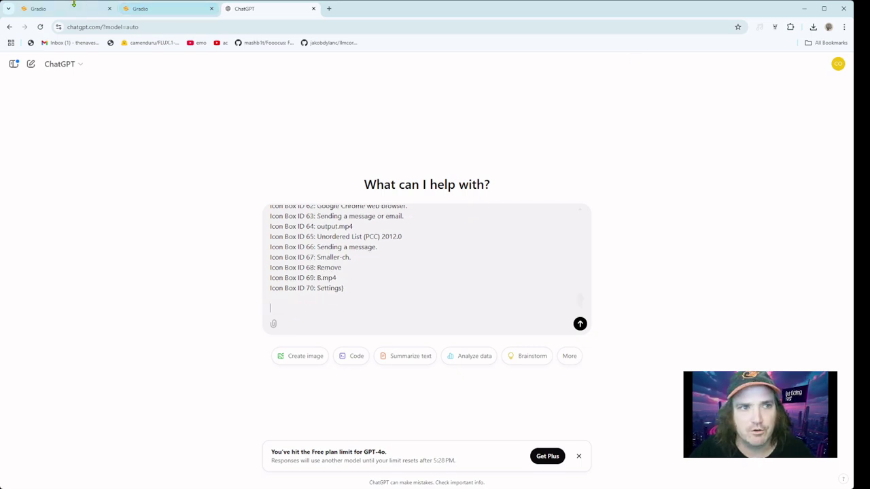
Copy the full Coordinates output from the Gradio page, paste it within a second pair of curly braces in the ChatGPT message, and send it.
left_click(178, 9)
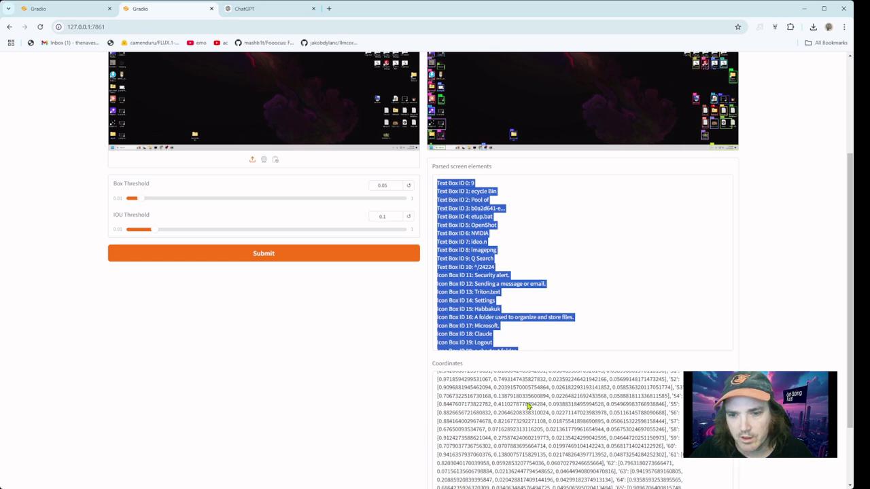
scroll(590, 423, "down", 1)
left_click_drag(613, 453, 427, 291)
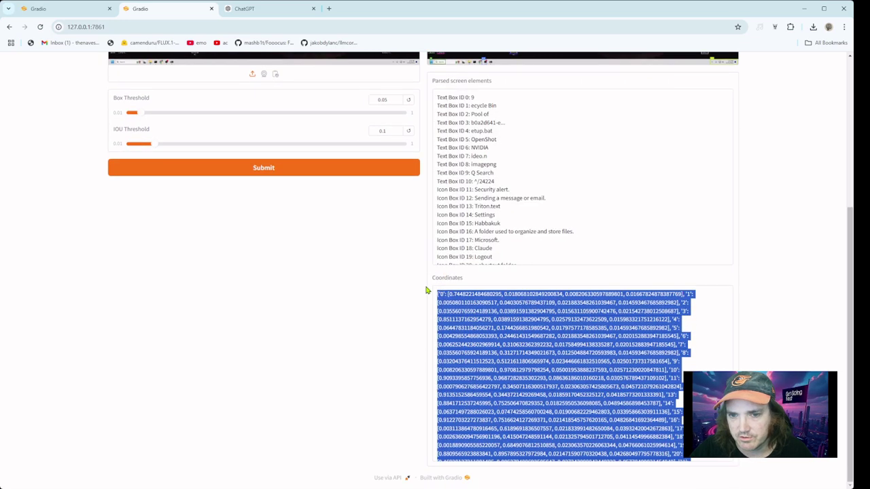
left_click(254, 9)
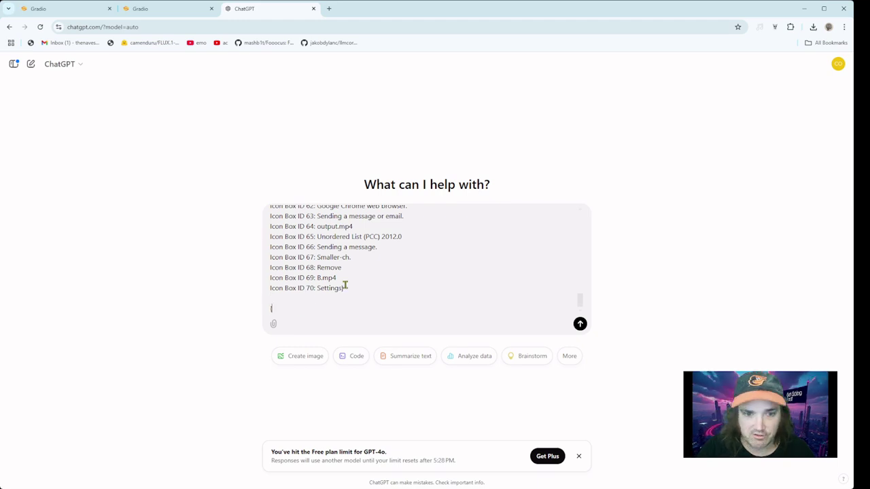
key("shift+Return")
key("ctrl+v")
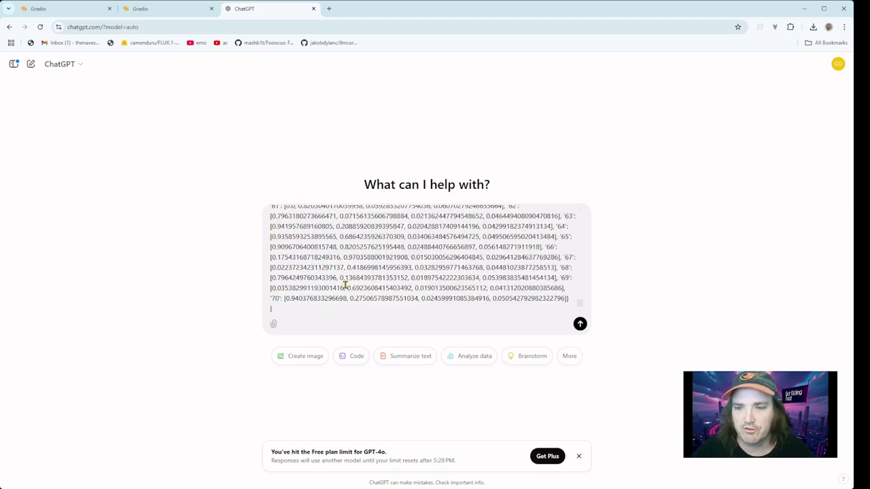
key("Return")
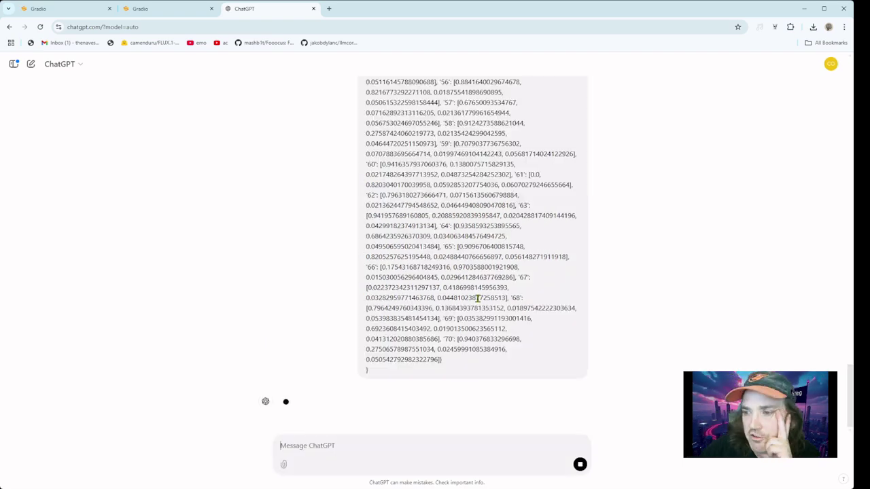
Stop the JSON reply while it is being generated and highlight the name key of the id 9 entry.
scroll(475, 297, "down", 10)
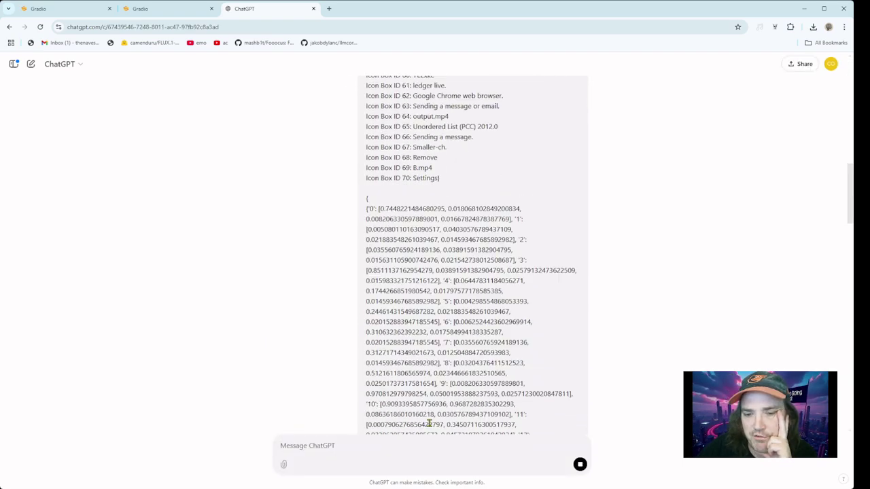
scroll(429, 421, "down", 6)
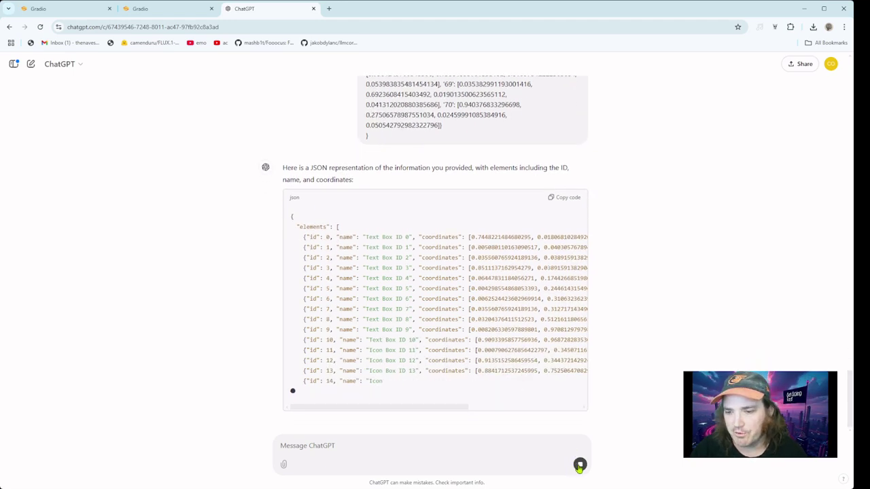
left_click(579, 466)
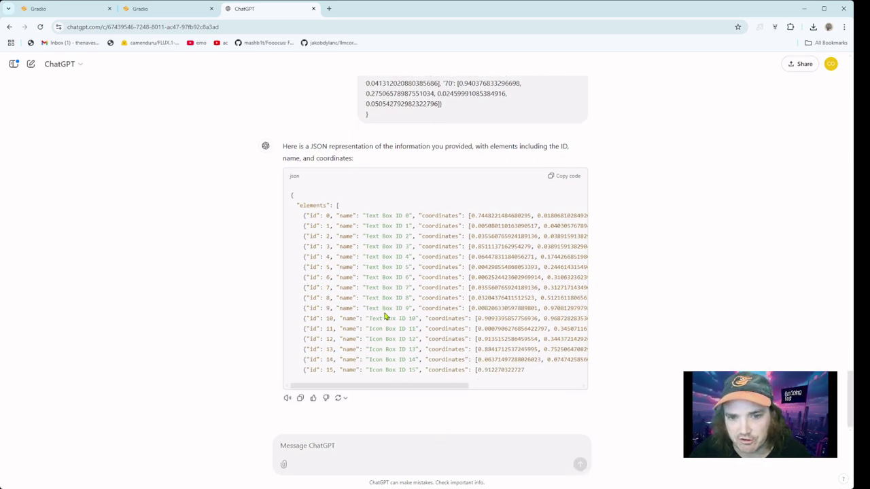
left_click_drag(409, 309, 324, 308)
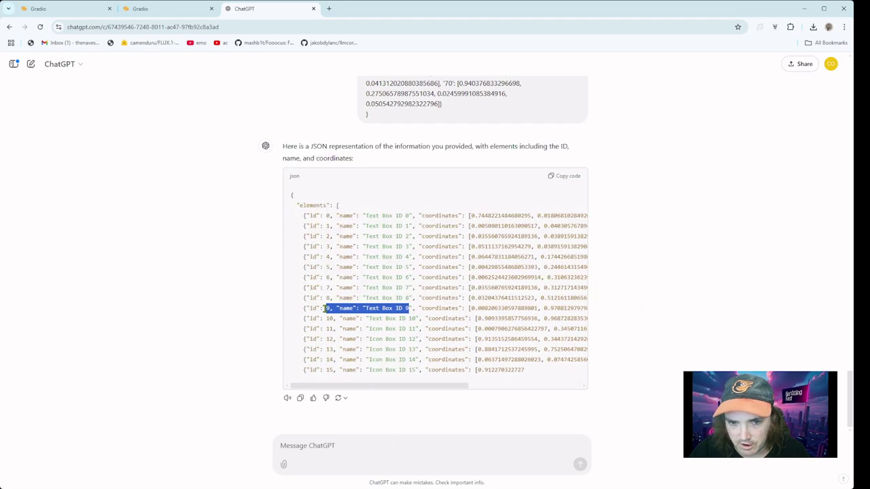
double_click(346, 308)
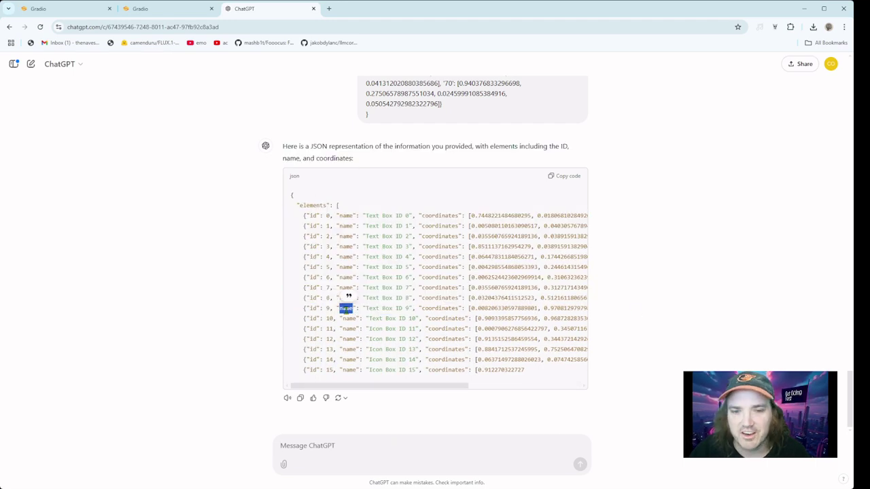
Start a follow-up message to ChatGPT with "you misundersttoon..".
left_click(375, 445)
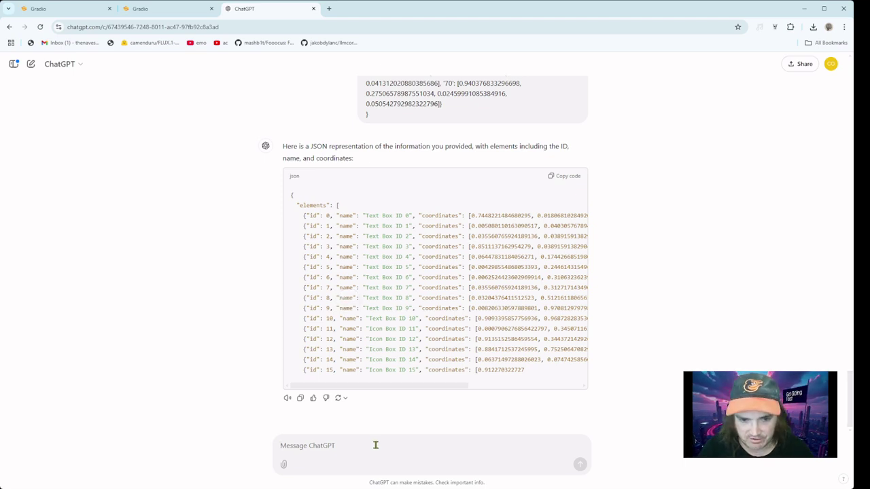
type("you m")
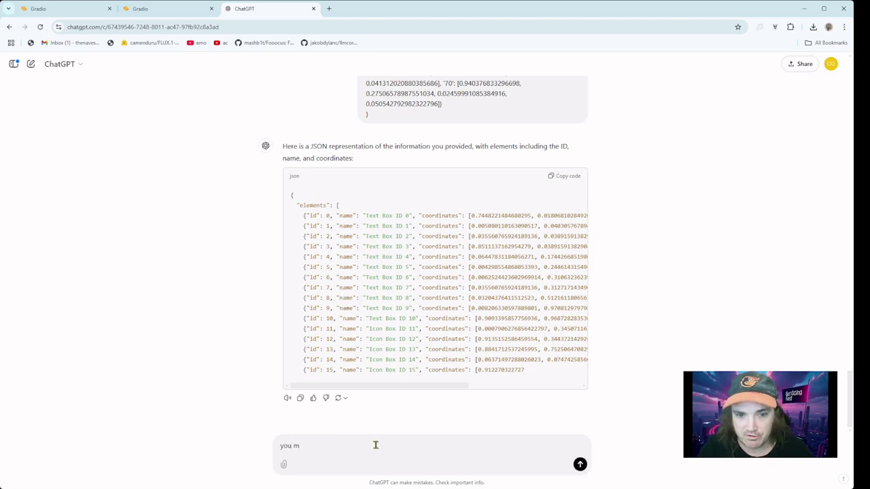
type("isunderstt")
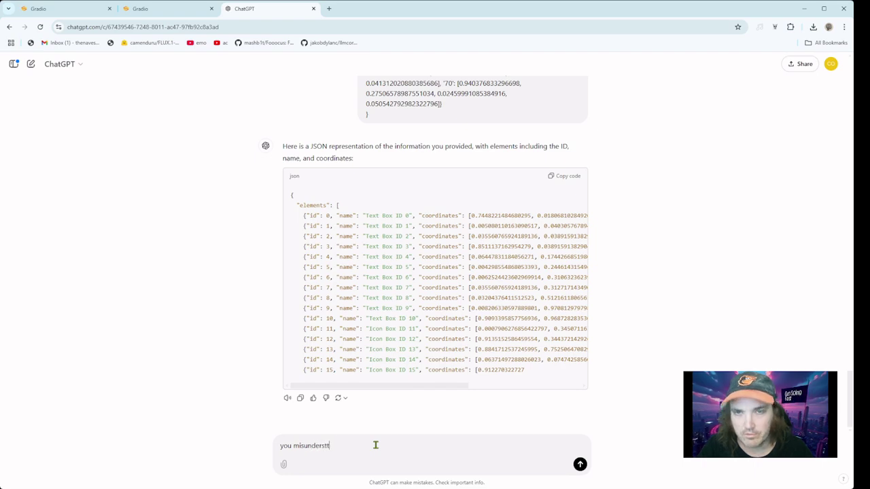
type("ood.")
Check how the parsed screen elements are labelled on the Gradio page, and return to the ChatGPT conversation.
left_click(169, 10)
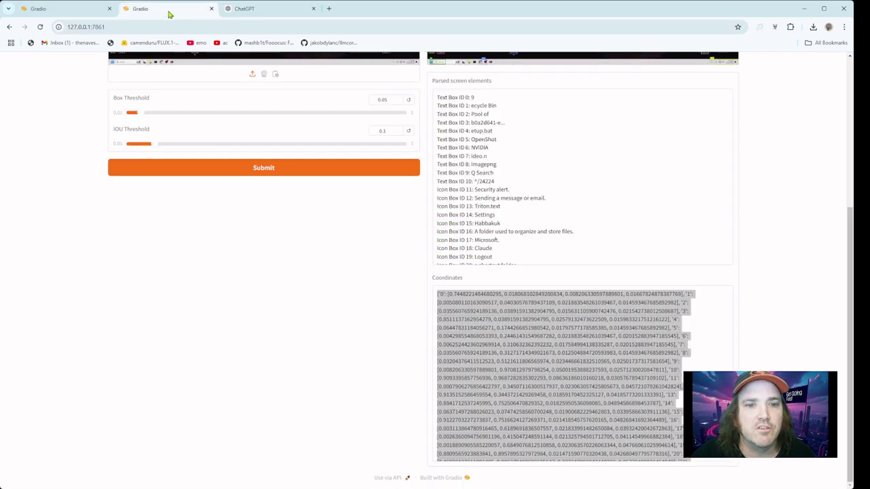
scroll(486, 280, "up", 3)
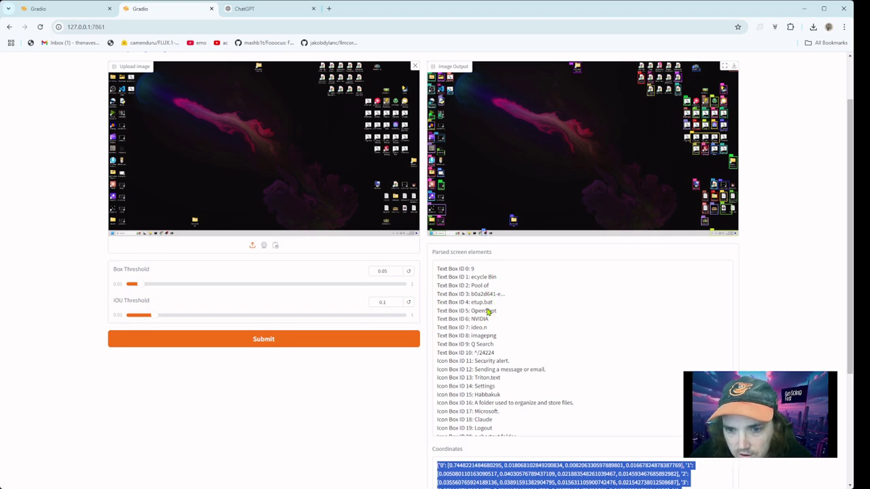
left_click(272, 11)
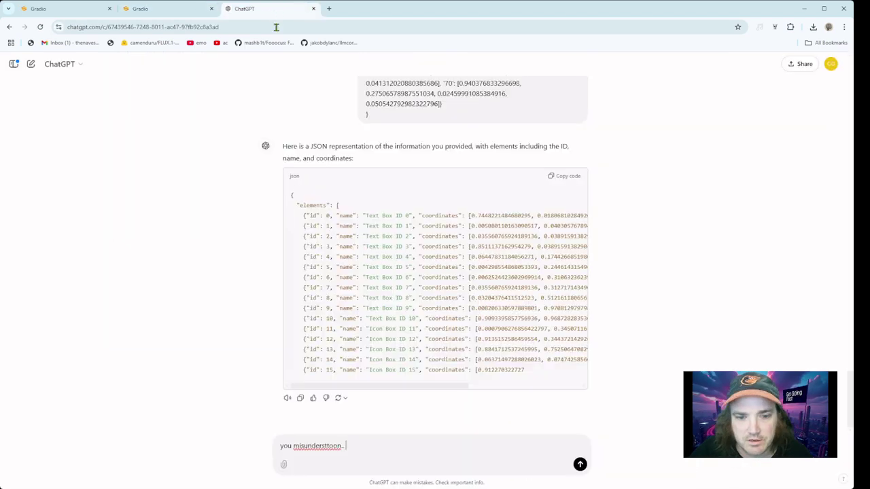
Complete the follow-up message with "not the literal word "name" but the identifier i.e Q Search" and send it.
type("nm")
type("not")
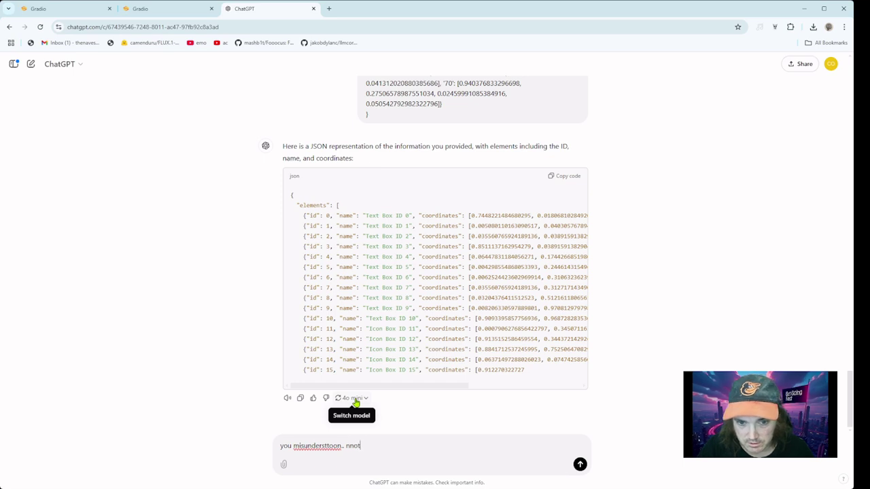
key("BackSpace")
key("BackSpace")
key("BackSpace")
type("ot ")
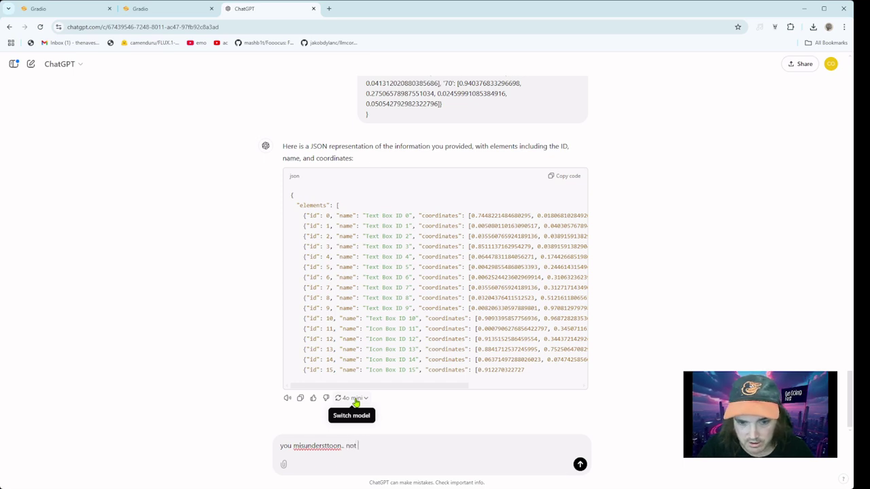
type("the literwal")
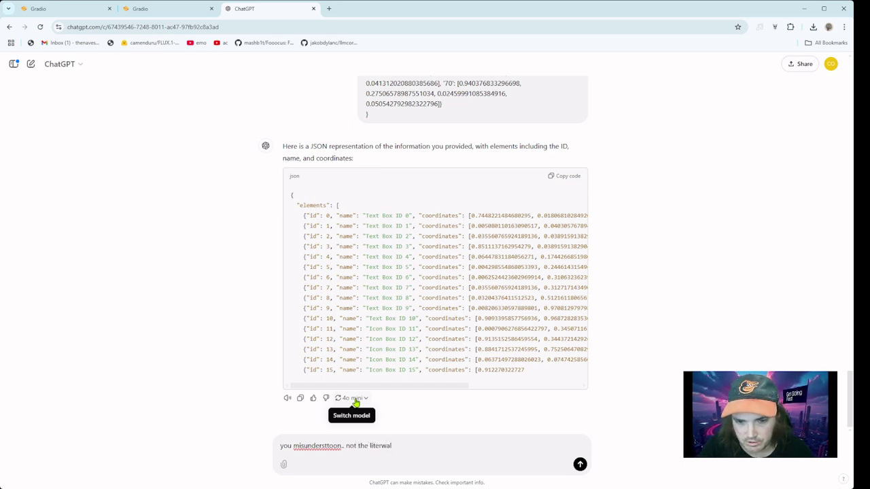
key("BackSpace")
key("BackSpace")
key("BackSpace")
type("al word \"nam")
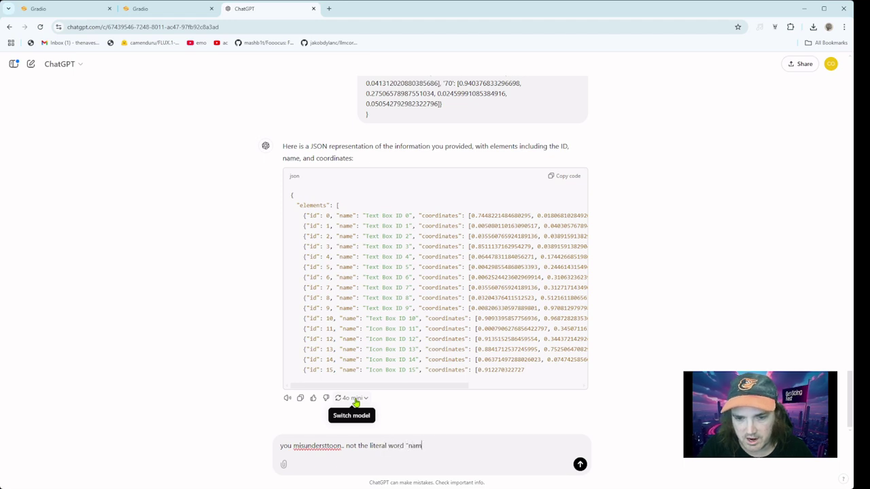
type("e\" ut")
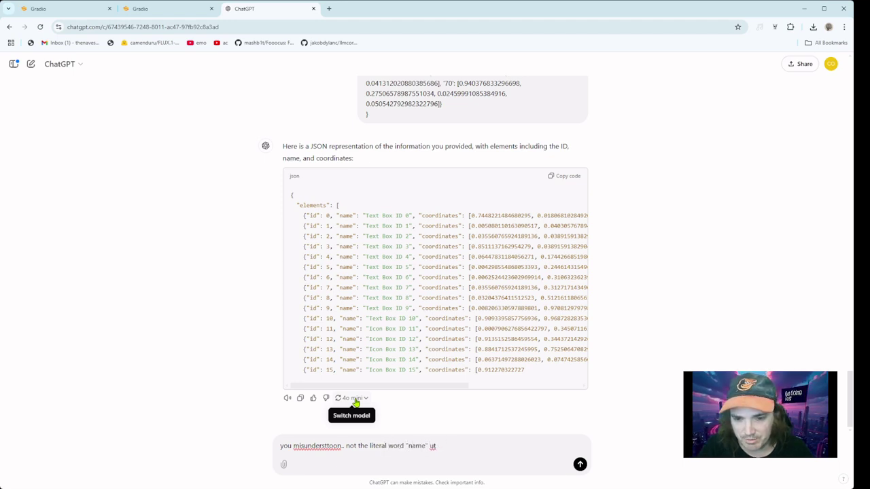
type(" thebut the ide")
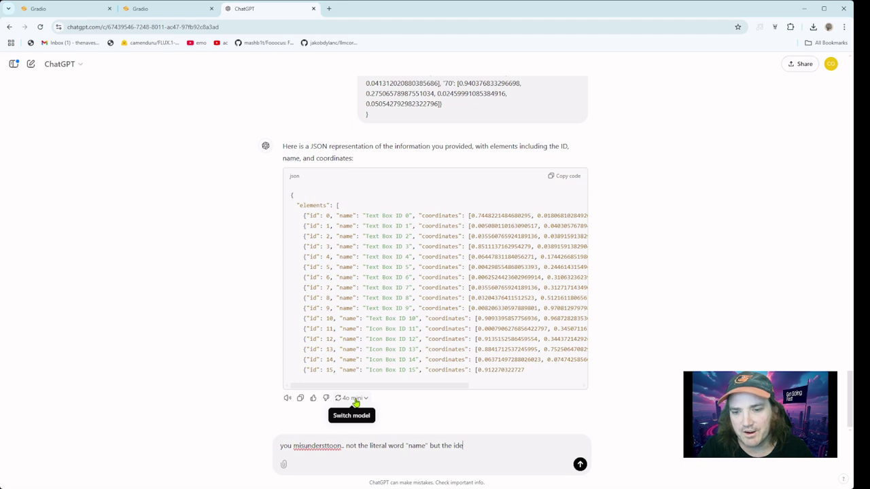
type("ntifier i")
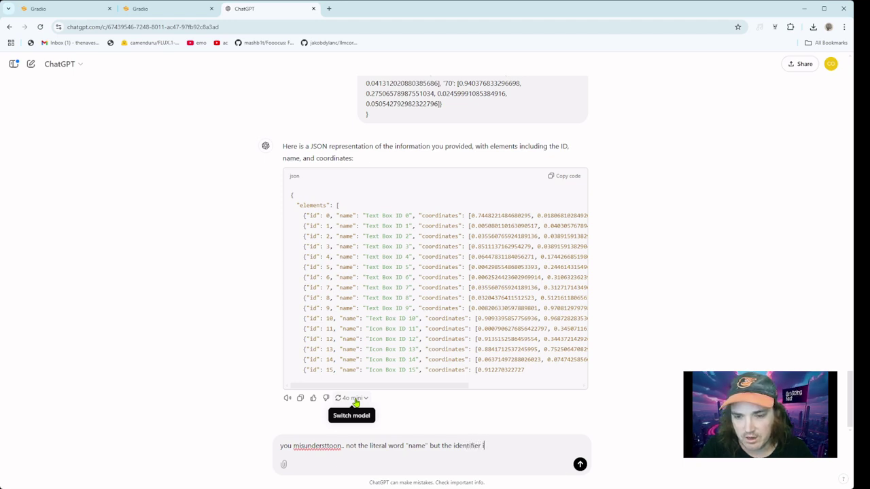
type(".e Q Sear")
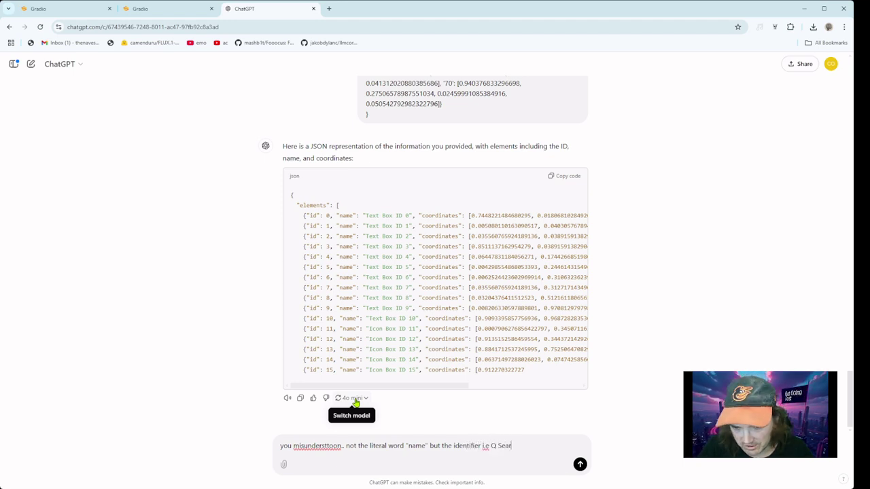
type("ch")
key("Return")
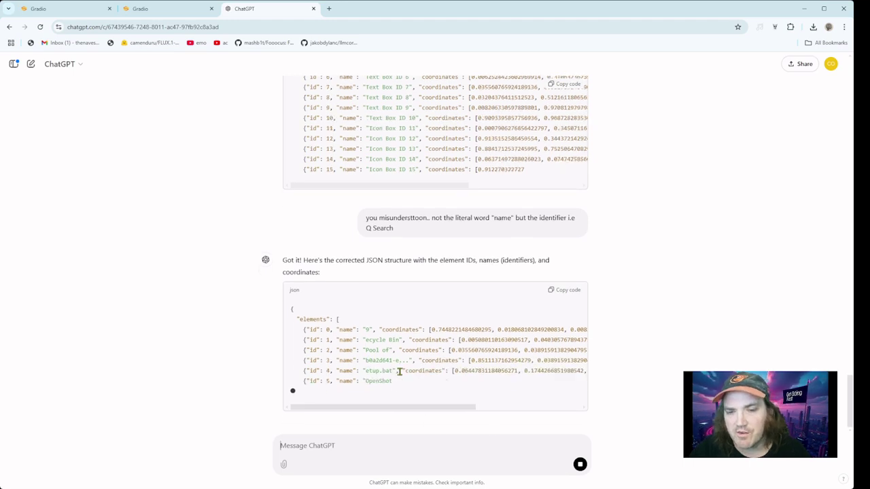
Stop the corrected JSON reply during generation and inspect the full coordinates of the Q Search entry.
left_click_drag(392, 370, 366, 352)
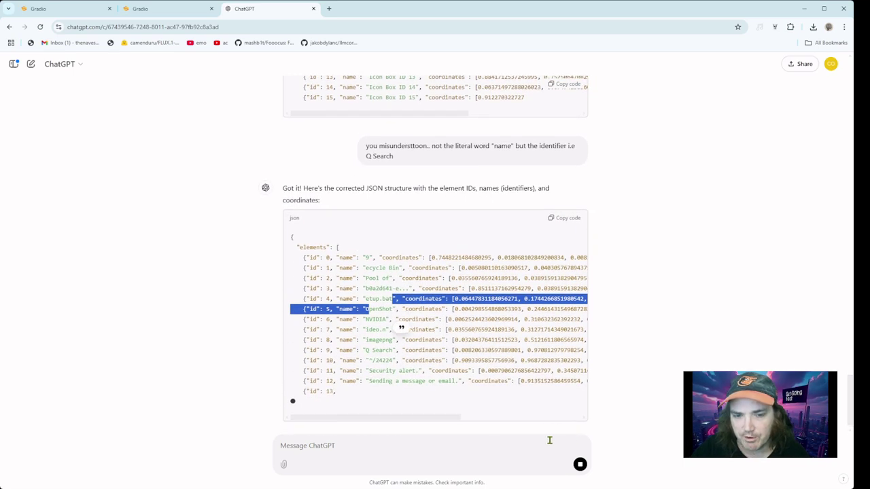
left_click(577, 466)
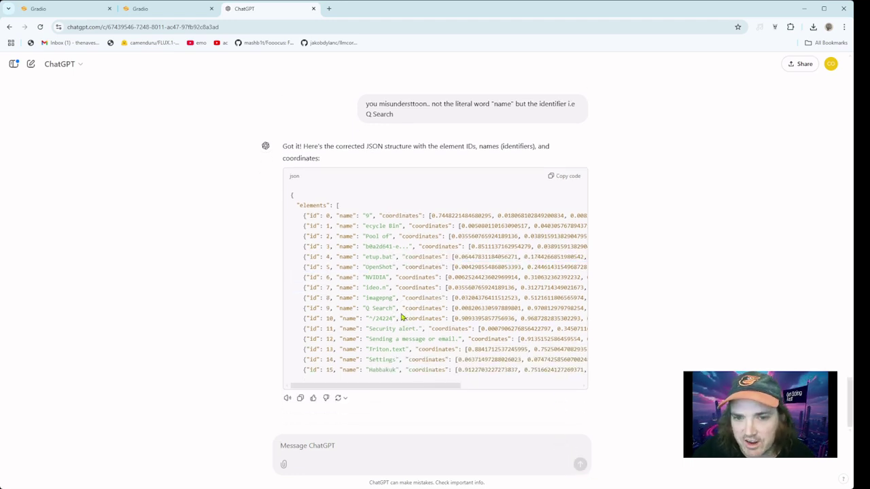
left_click_drag(458, 308, 555, 309)
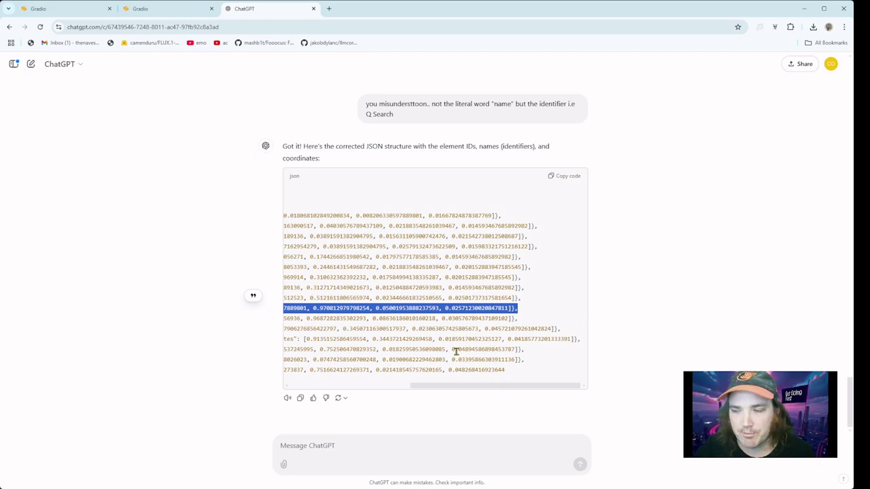
left_click_drag(431, 338, 235, 320)
left_click(386, 332)
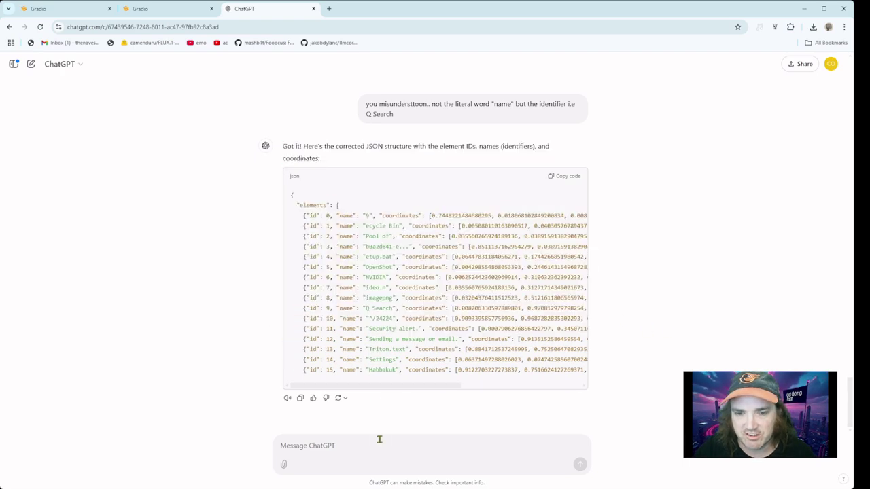
type("make ")
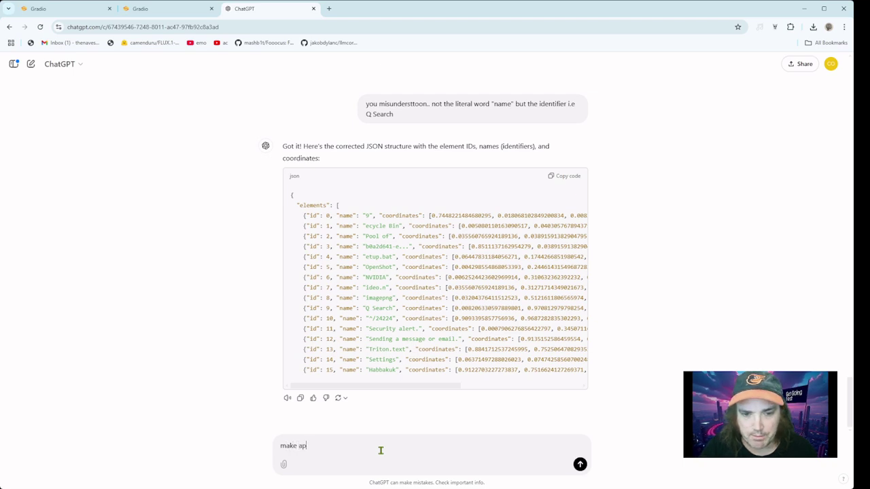
type("a p ython")
key("BackSpace")
key("BackSpace")
key("BackSpace")
key("BackSpace")
key("BackSpace")
key("BackSpace")
key("BackSpace")
key("BackSpace")
key("BackSpace")
key("BackSpace")
key("BackSpace")
key("BackSpace")
key("BackSpace")
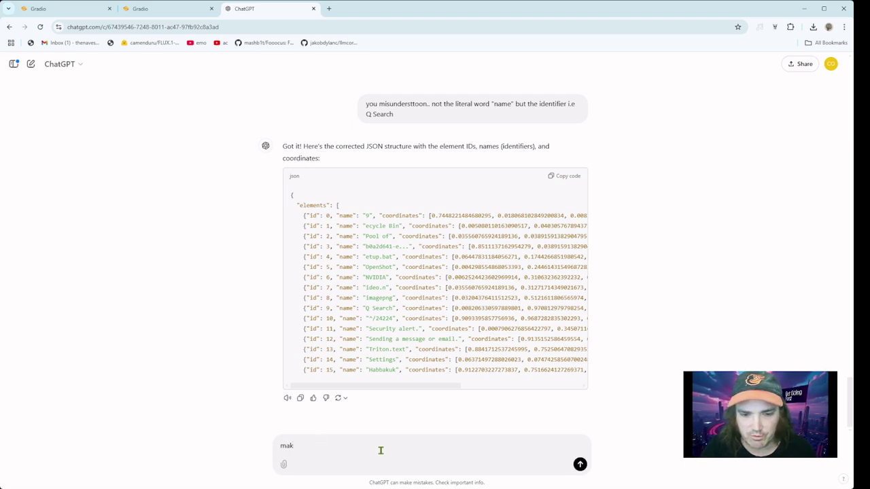
Write the prompt "write a python script that clicks on 9, waits for 2 seconds and then clicks on 9 again," in the message box.
type("write a python scr")
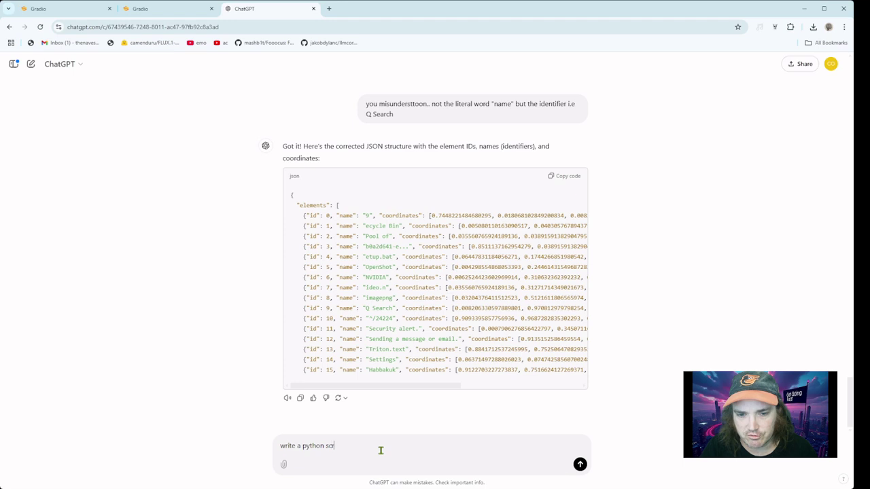
type("ipt that clicks")
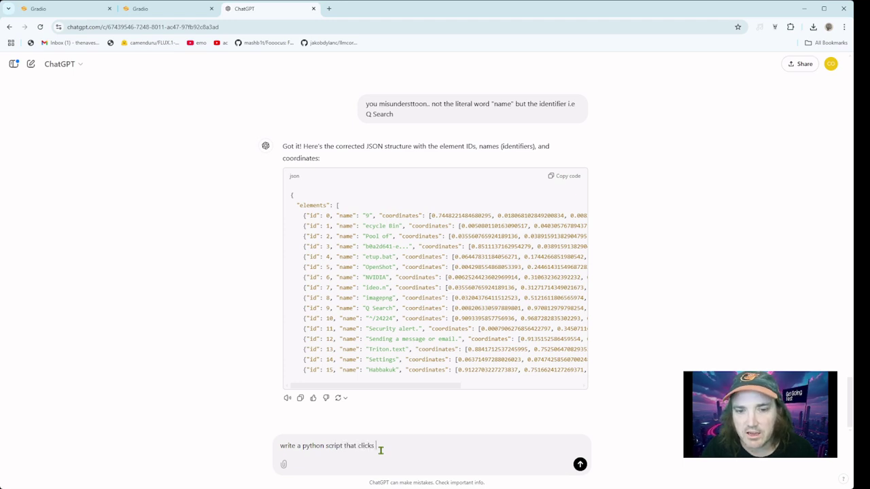
type(" on 9, ")
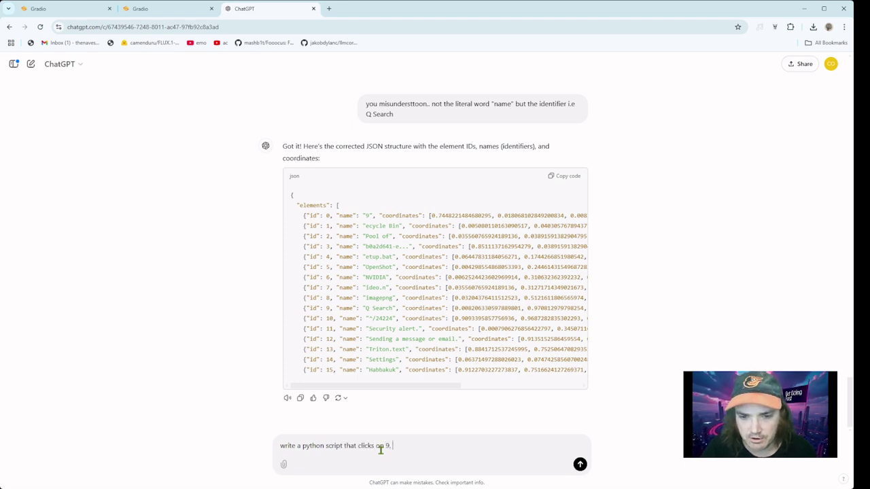
type("waits fdor ")
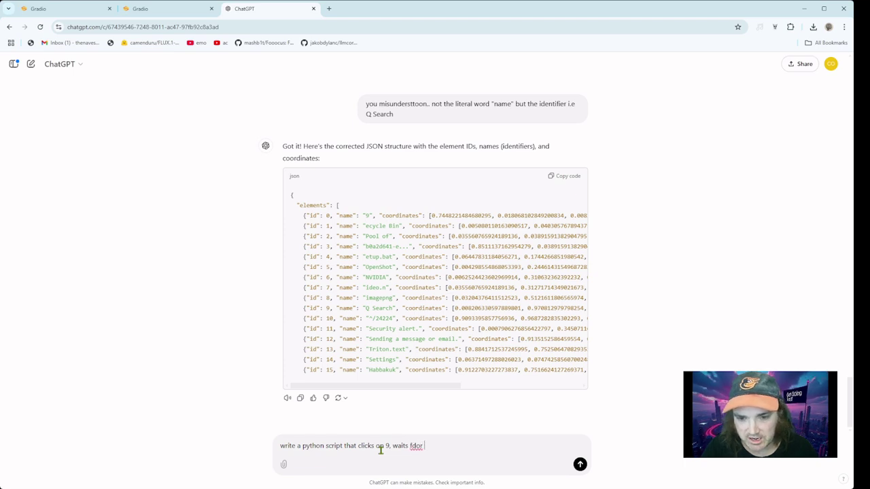
key("BackSpace")
key("BackSpace")
key("BackSpace")
key("BackSpace")
type("or 2 sec")
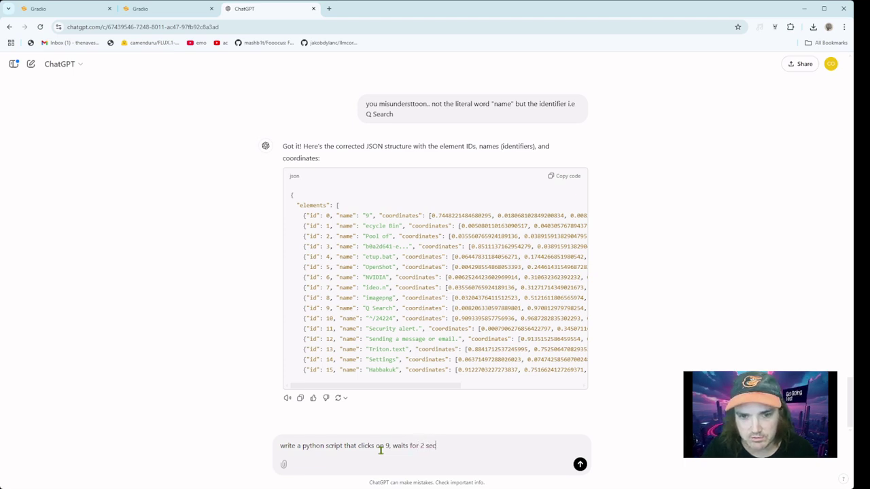
type("onds and then ")
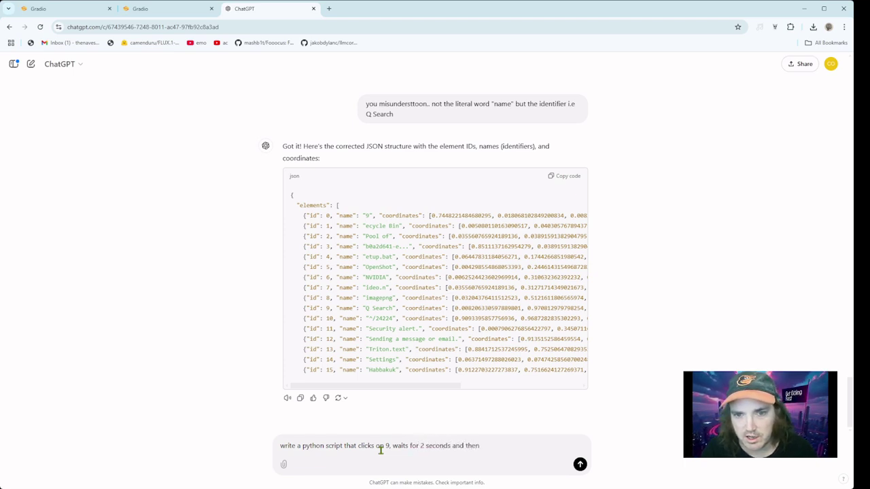
type("clicks")
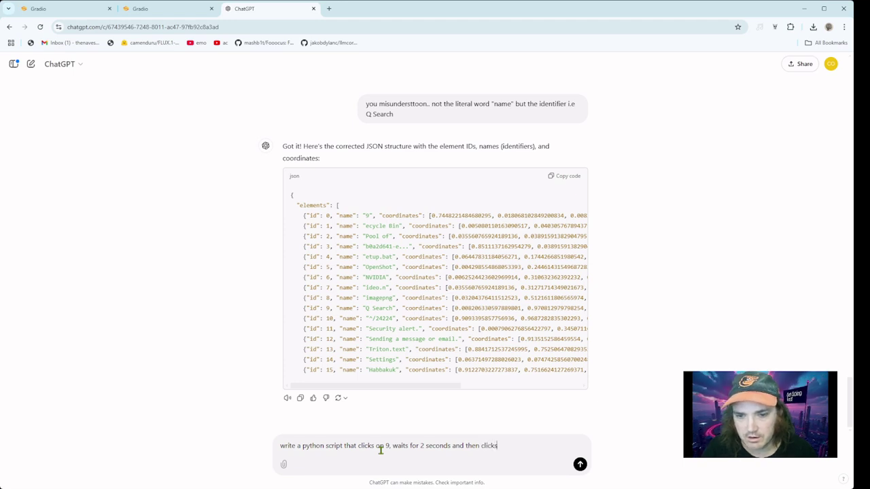
type(" on 9 again, a")
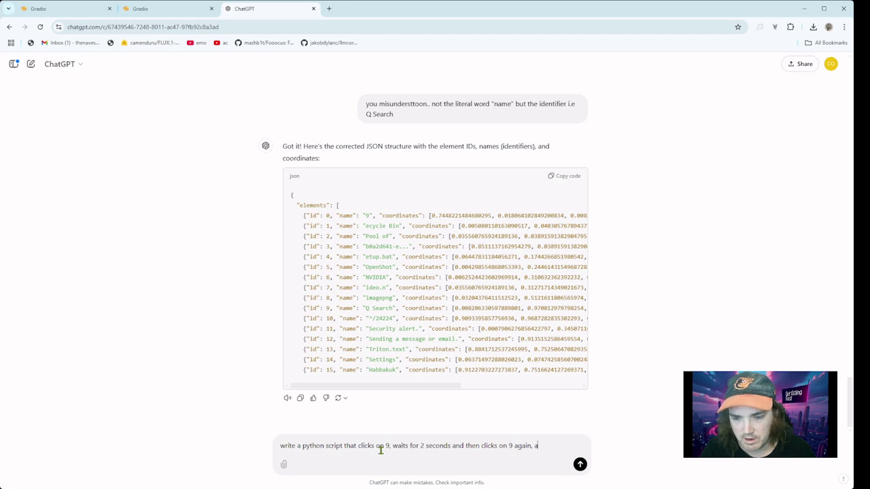
Finish the prompt with "after that, it double clicks on 1." and send it to ChatGPT.
type("dn")
key("BackSpace")
key("BackSpace")
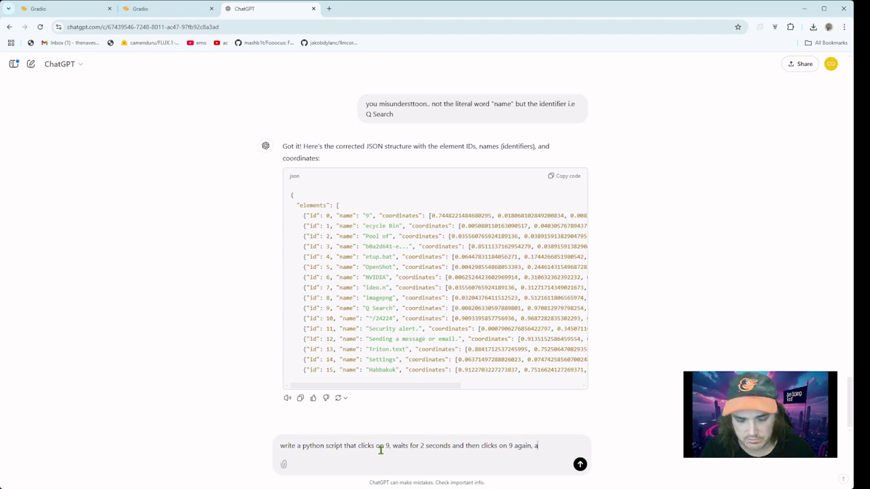
type("fter that, it")
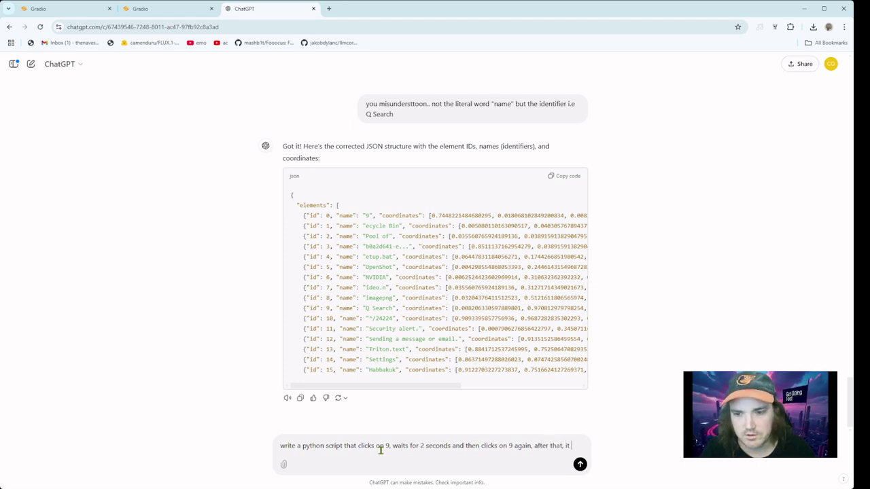
type(" double clicks ")
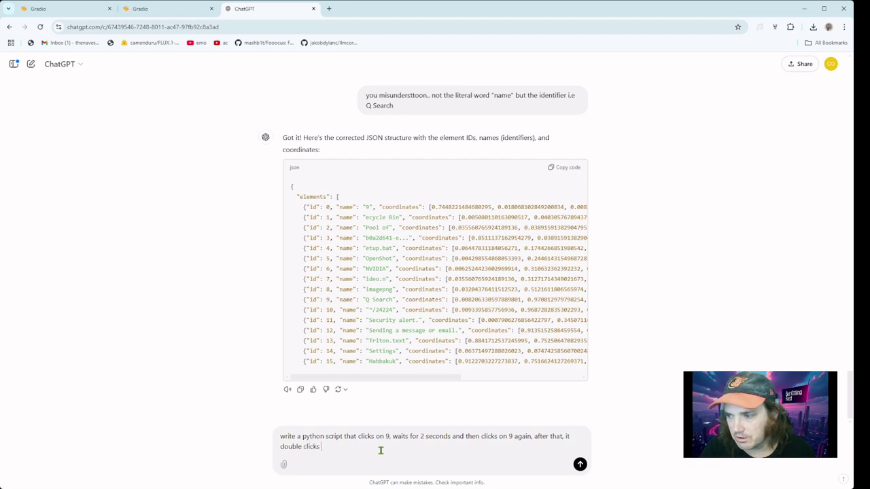
type(" on 1,")
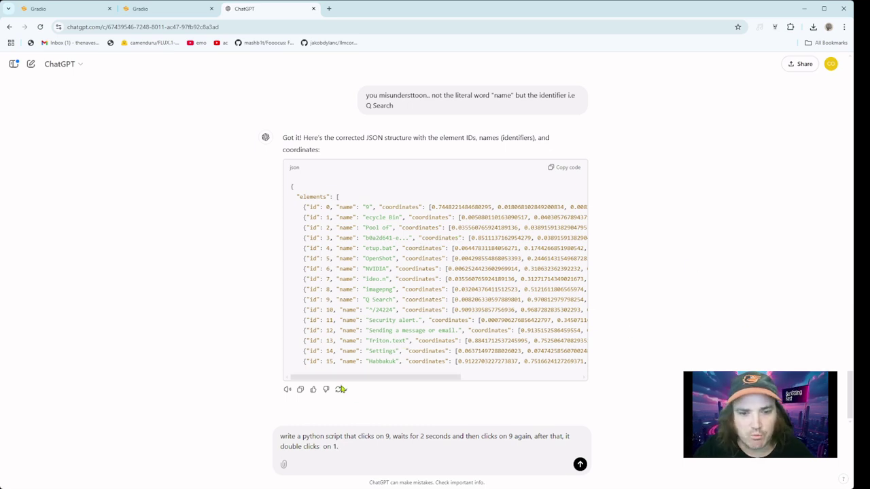
key("Return")
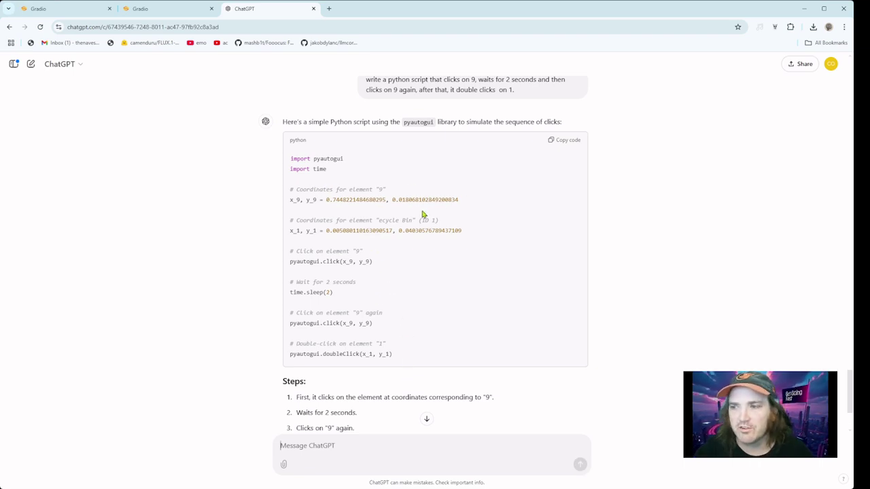
Review the generated Python script with its steps and install instructions, highlighting pyautogui in the import line.
scroll(398, 252, "up", 1)
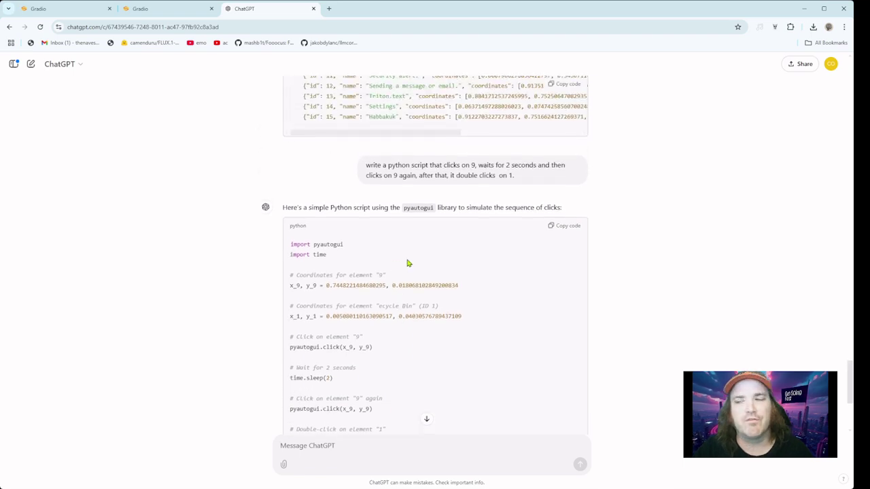
double_click(322, 243)
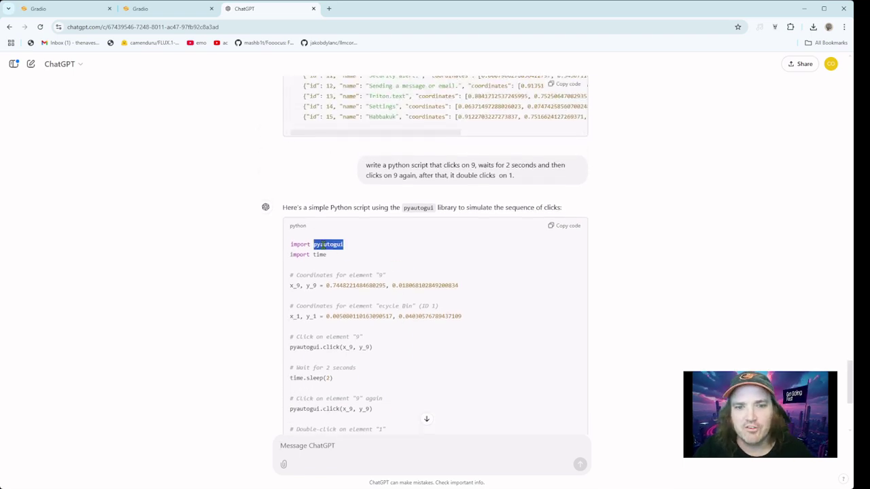
scroll(449, 272, "down", 3)
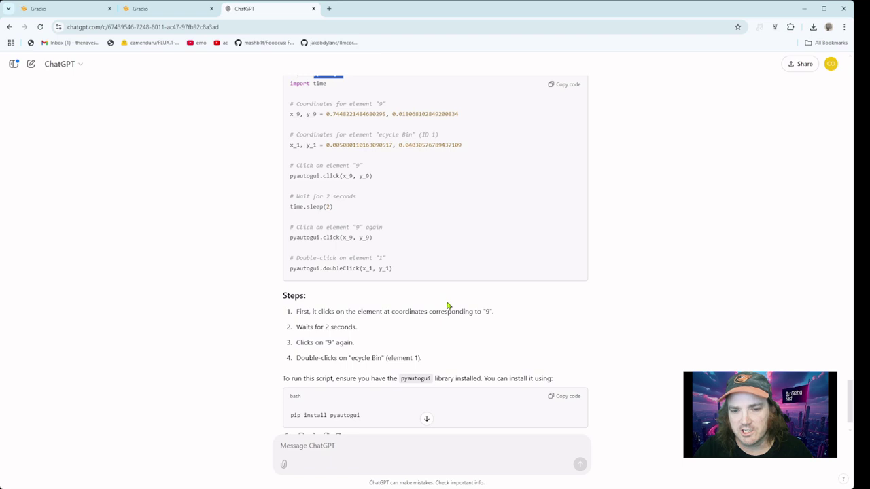
scroll(366, 348, "up", 1)
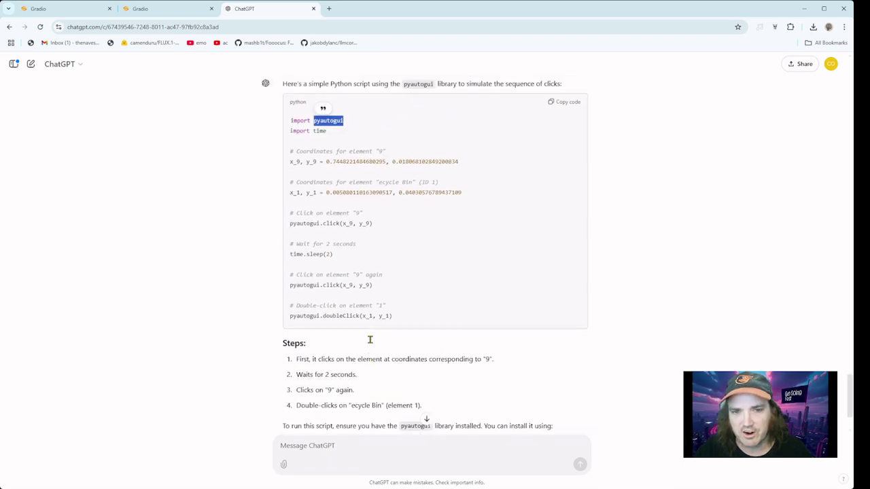
scroll(369, 340, "down", 1)
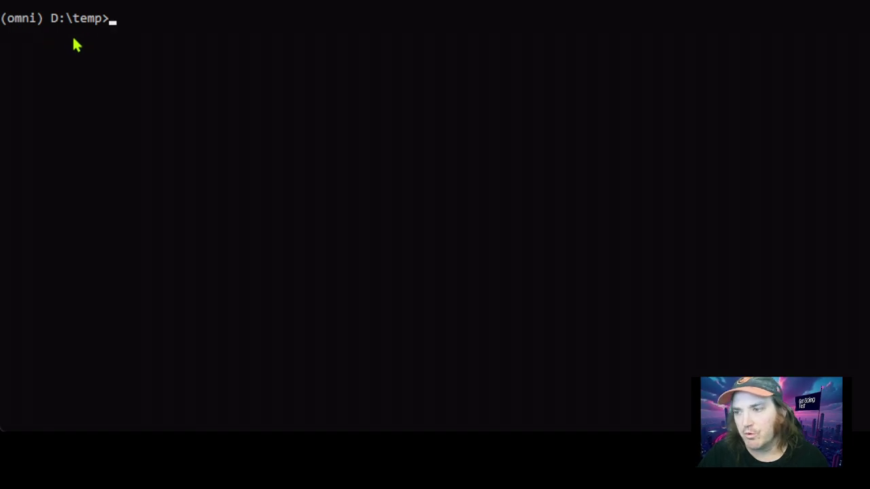
Install pyautogui in the omni environment with "python -m pip install pyautogui" and clear the console output.
type("python ")
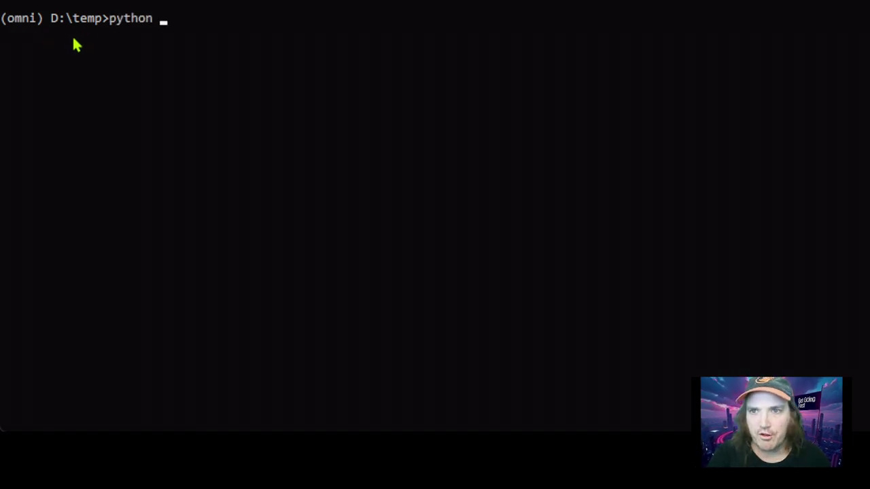
type("-m pip install ")
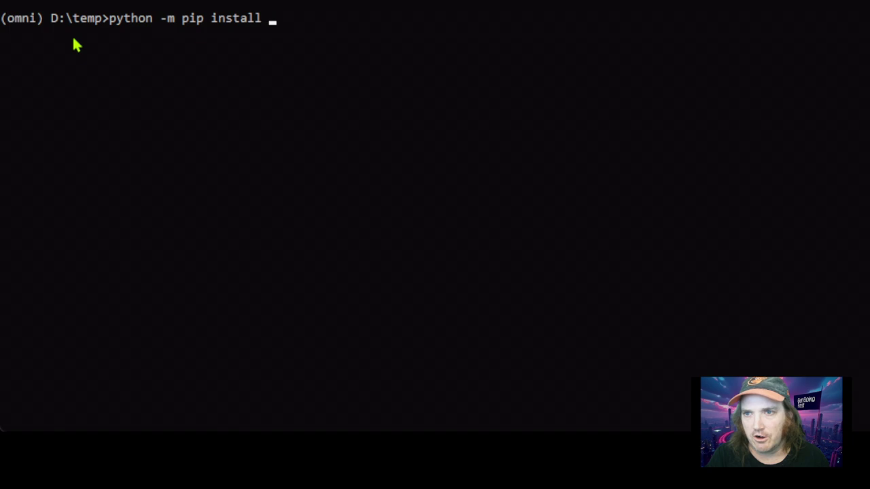
type("pya")
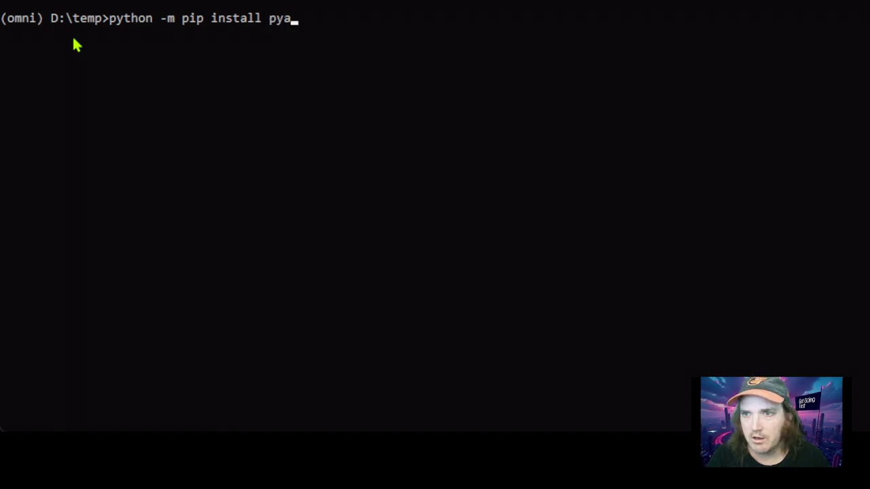
type("utogui")
key("Return")
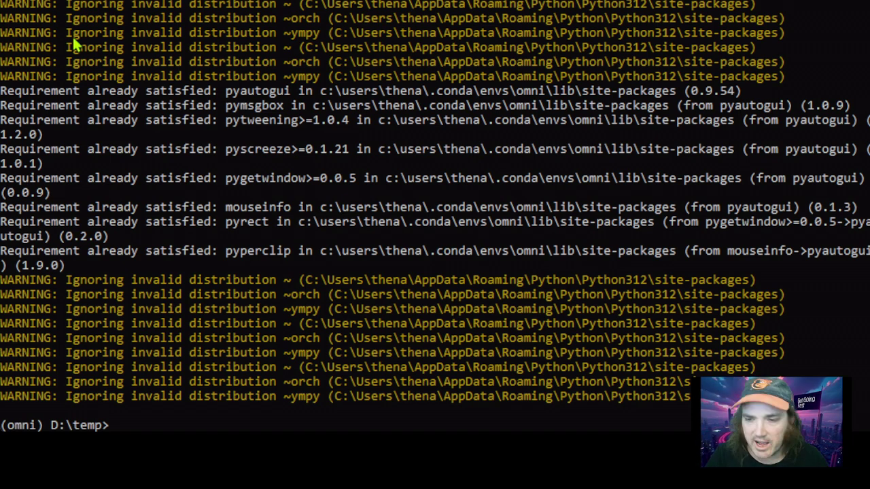
type("cls")
key("Return")
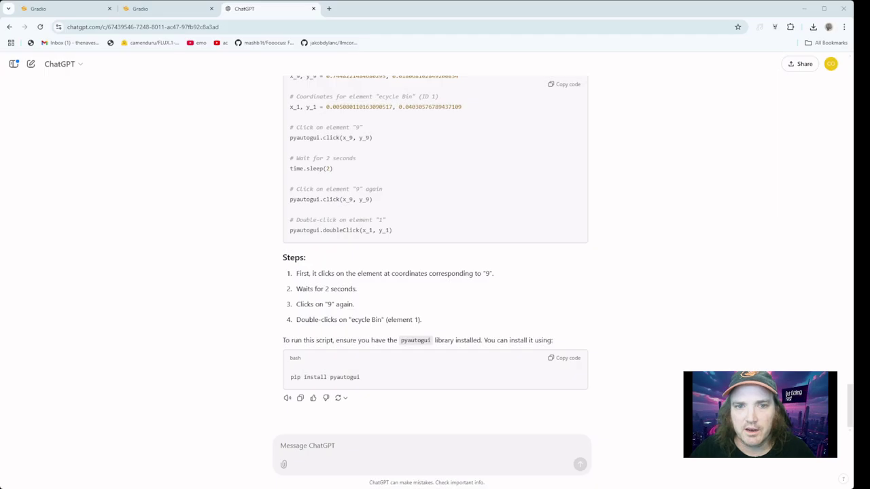
Copy the entire generated pyautogui script from ChatGPT's reply, from the import lines through the final doubleClick call.
scroll(232, 214, "up", 5)
scroll(378, 313, "down", 2)
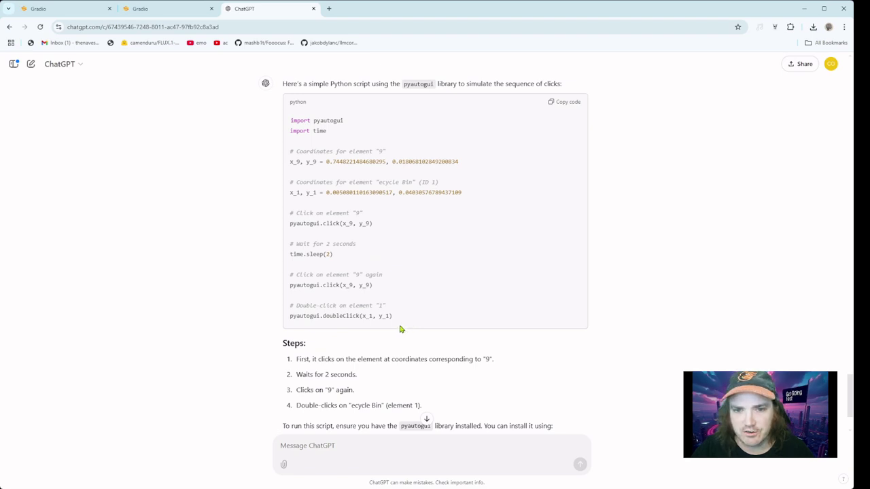
left_click_drag(399, 316, 291, 120)
key("ctrl+c")
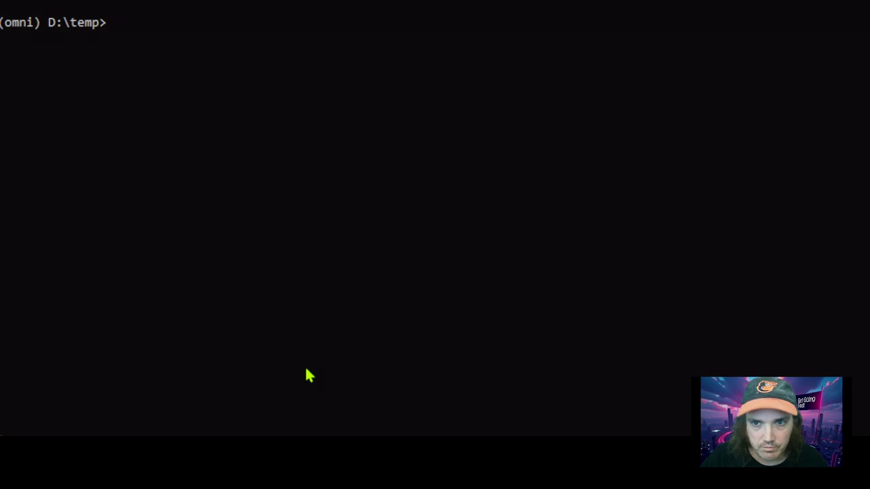
Create test.py in D:\temp with Notepad from the command prompt and paste the copied script into it.
type("notepad ")
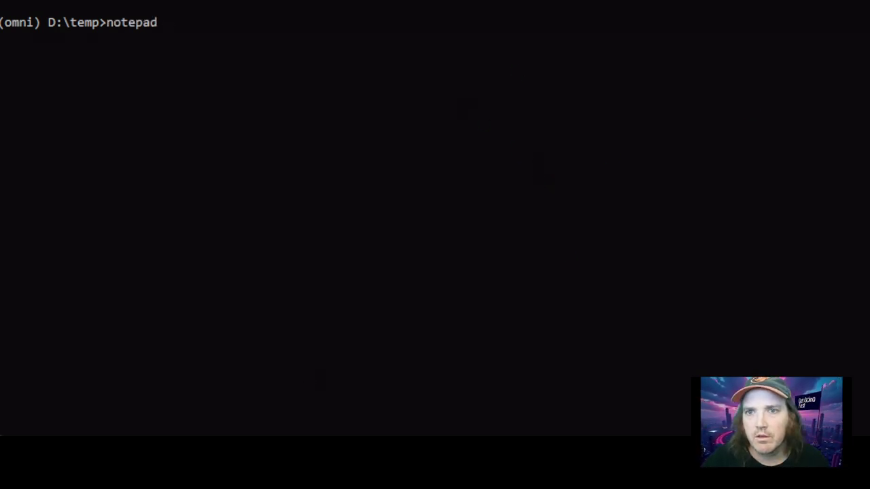
type("test.")
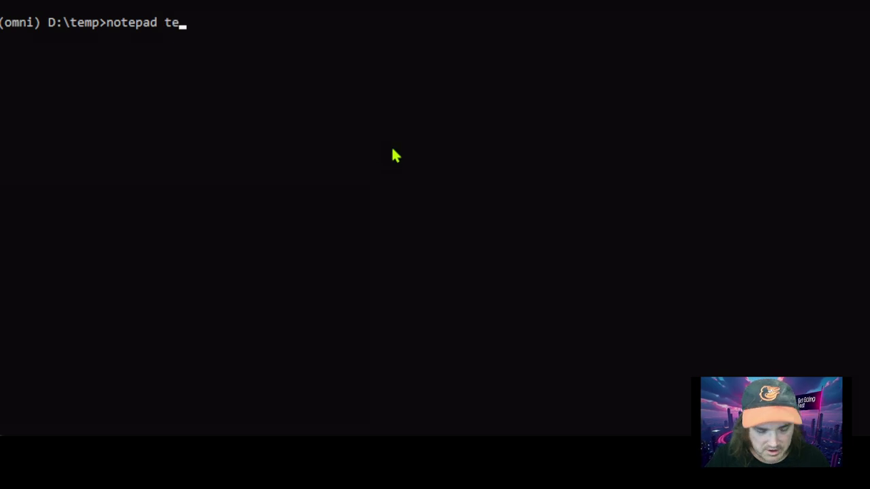
type("py")
key("Return")
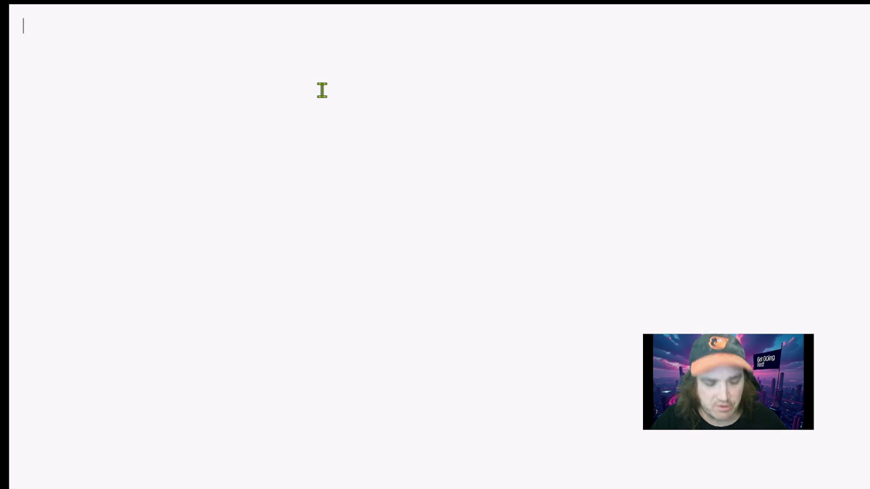
key("ctrl+v")
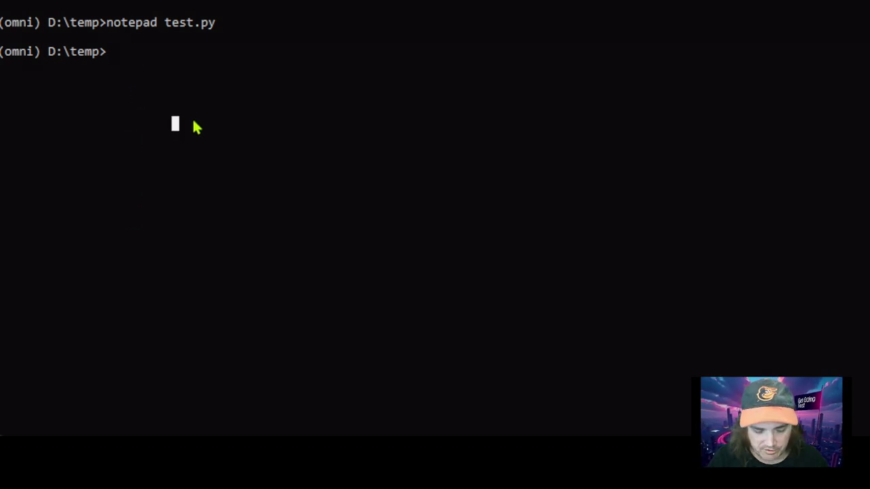
List the files in D:\temp and run the script with "python test.py".
type("dir")
key("Return")
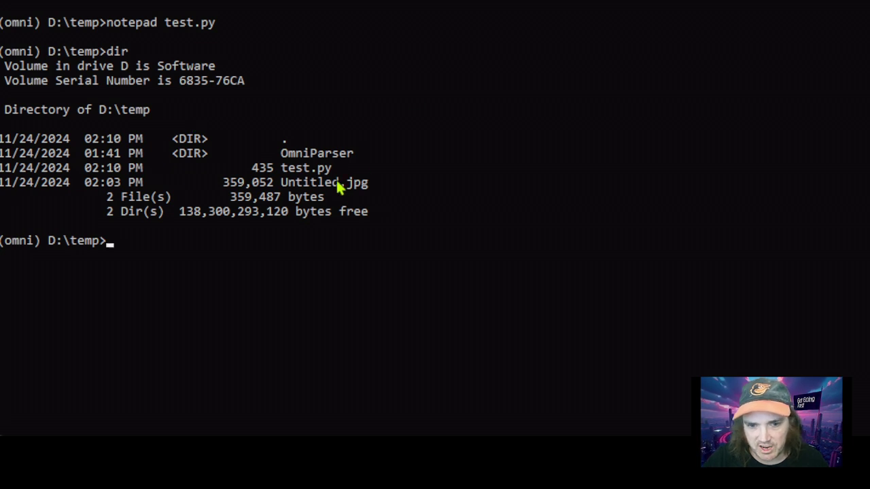
type("py")
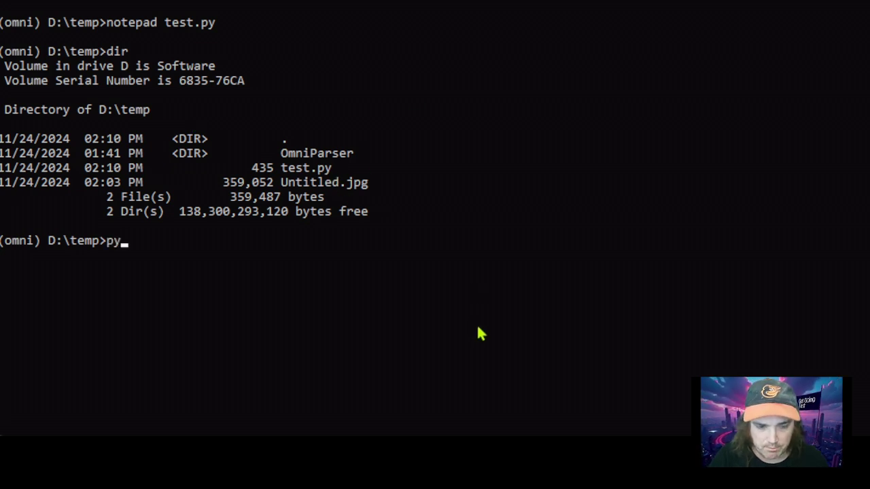
type("thon test.py")
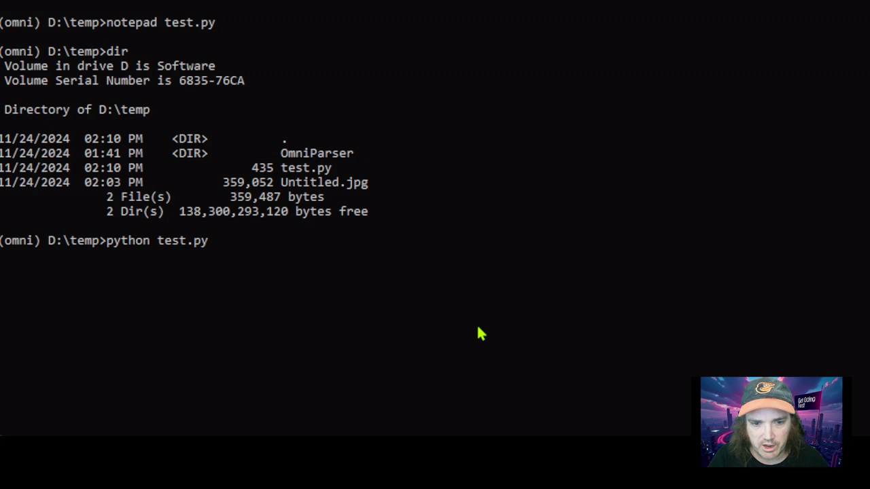
key("Return")
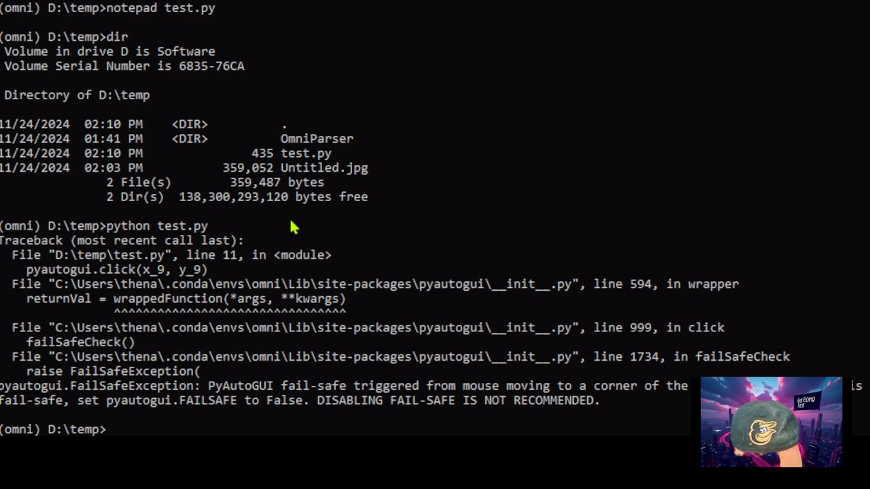
Copy the full traceback from the command prompt and send it to ChatGPT in the same conversation.
left_click_drag(615, 404, 9, 232)
key("ctrl+c")
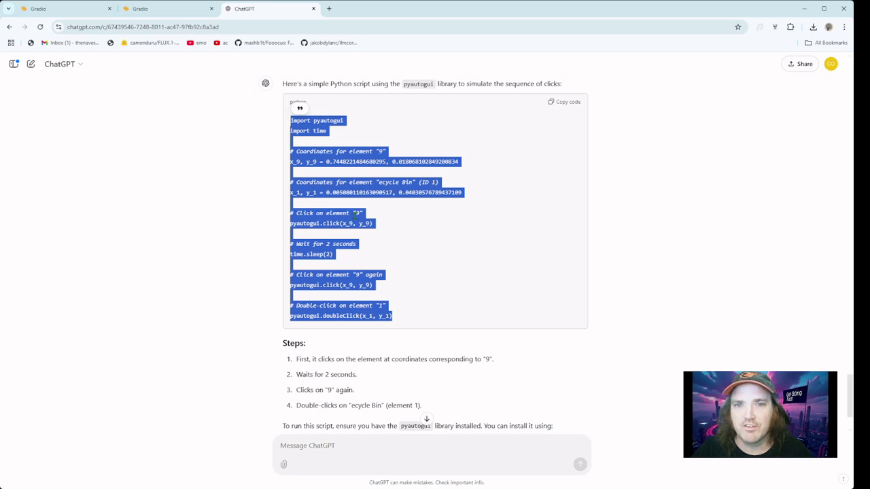
scroll(348, 419, "down", 1)
left_click(353, 442)
key("ctrl+v")
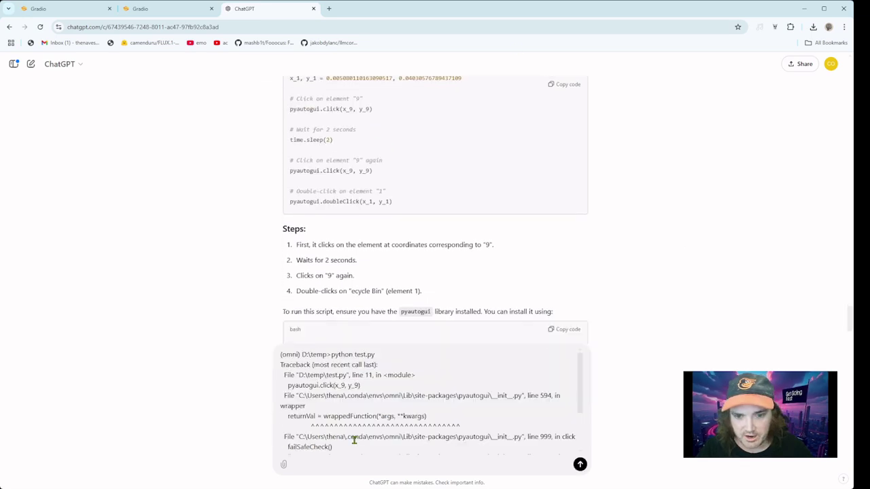
key("Return")
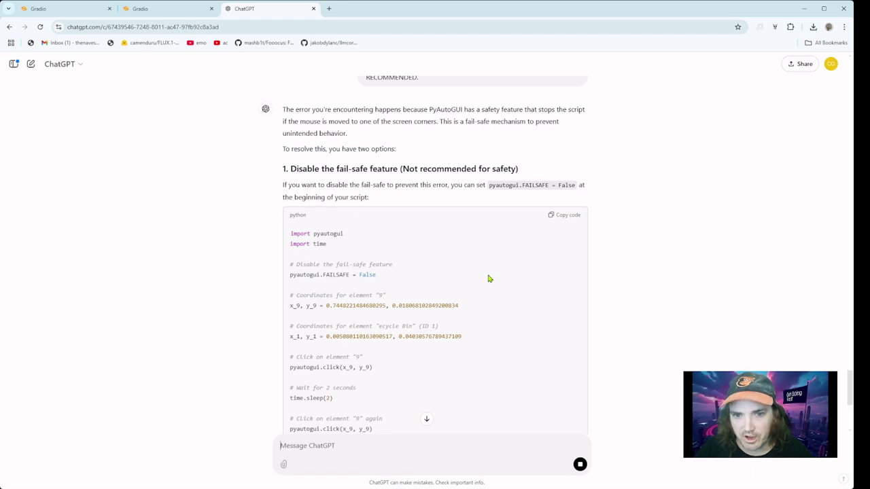
Replace the contents of test.py with ChatGPT's option 1 script, which sets pyautogui.FAILSAFE = False.
scroll(488, 279, "up", 2)
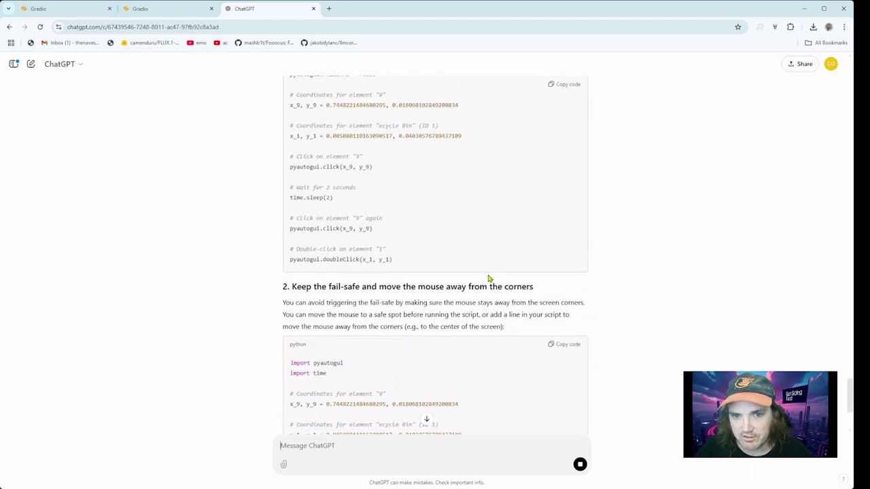
scroll(487, 279, "up", 3)
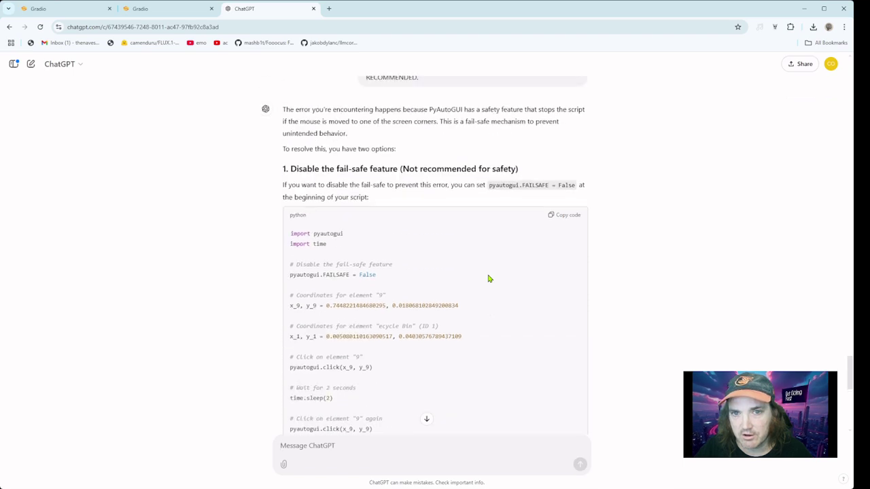
scroll(381, 193, "down", 2)
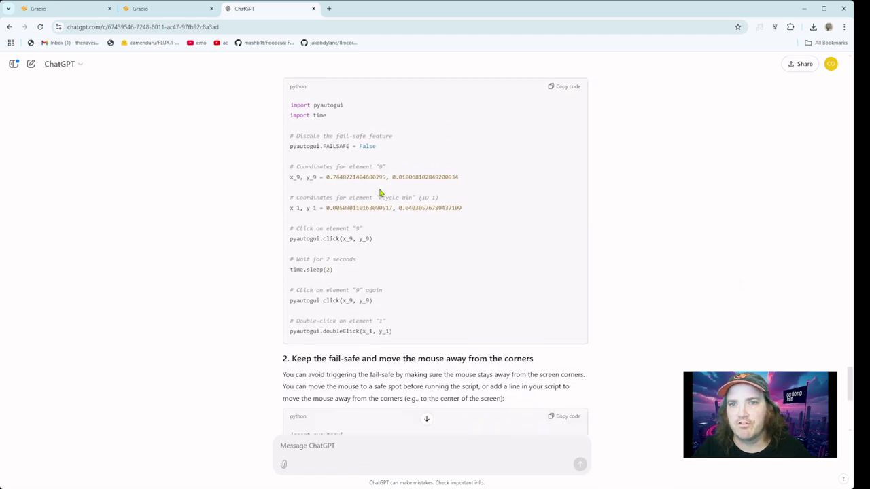
scroll(404, 341, "up", 1)
triple_click(405, 378)
left_click_drag(384, 360, 291, 155)
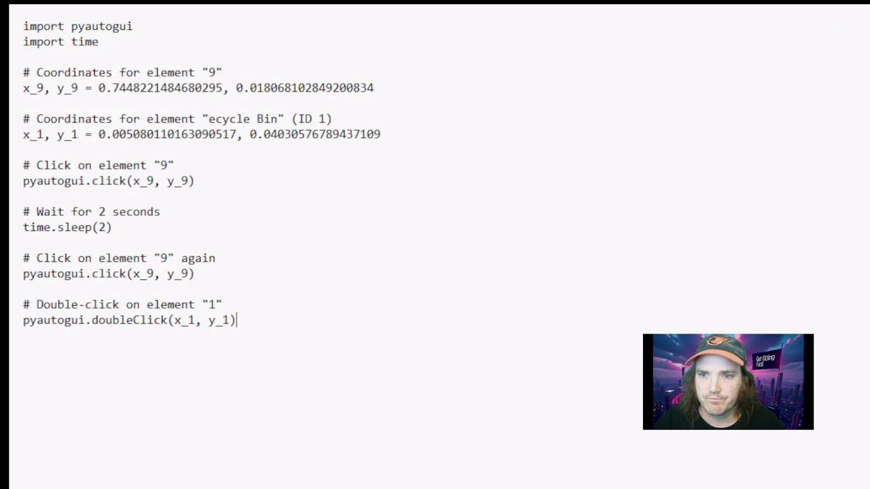
key("ctrl+a")
key("ctrl+v")
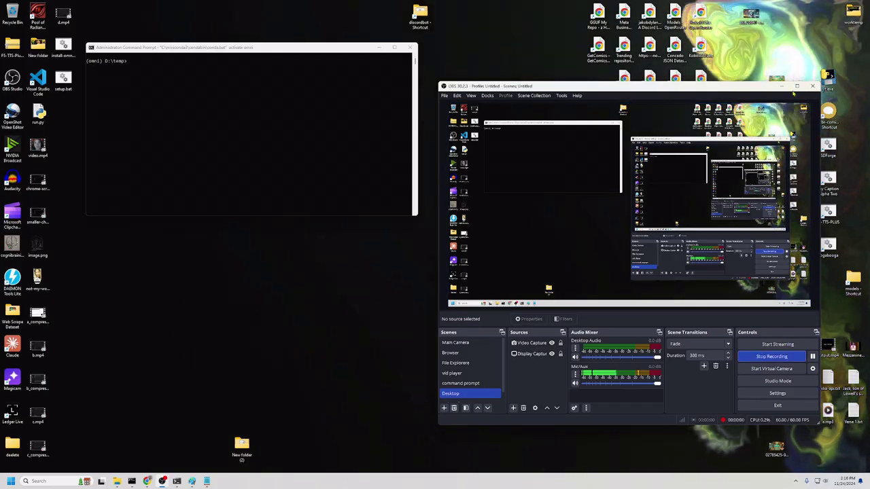
Minimize the OBS window and run "python test.py" again in the command prompt on the desktop.
left_click(781, 87)
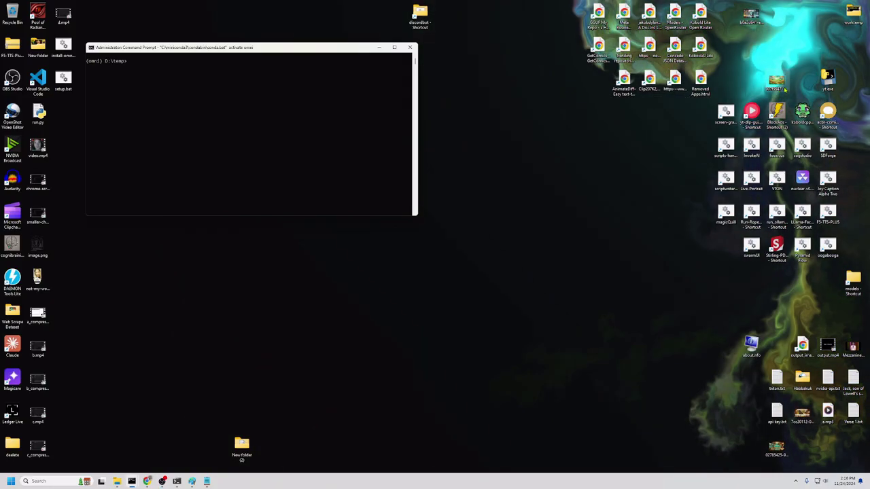
left_click(193, 104)
type("cls")
key("Up")
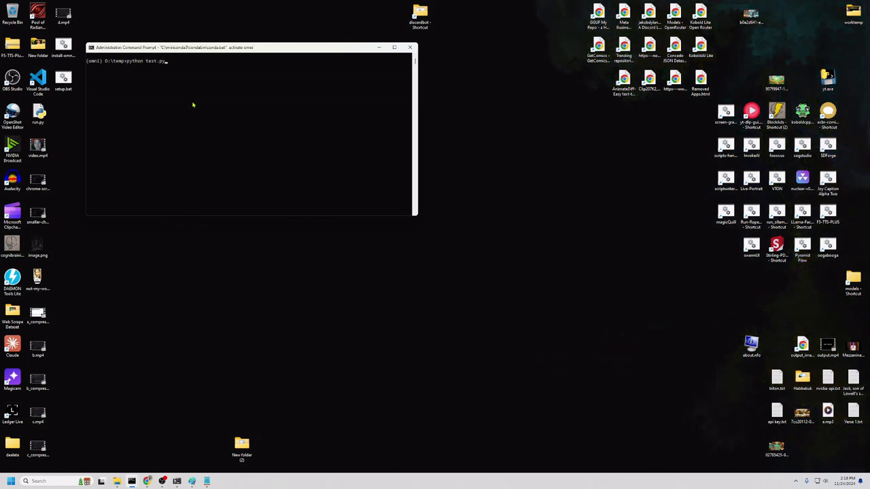
key("Return")
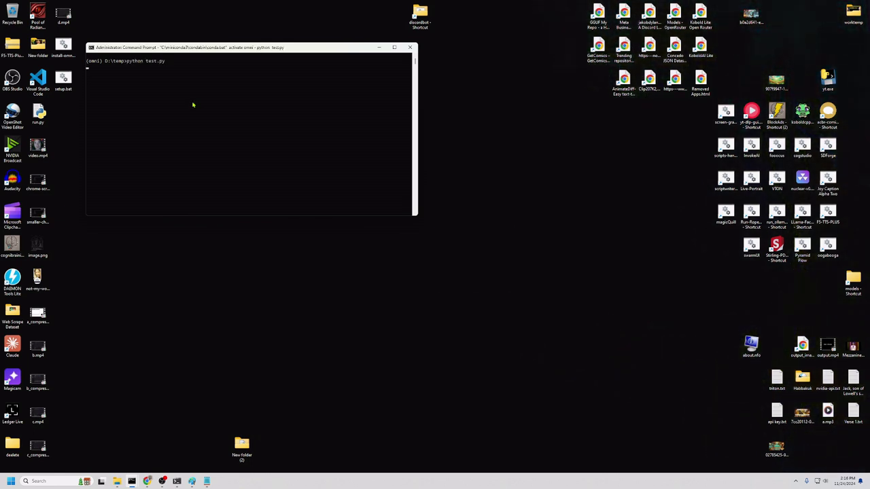
Open and close the Start menu, open the Recycle Bin from the desktop, and bring back OBS.
left_click(10, 481)
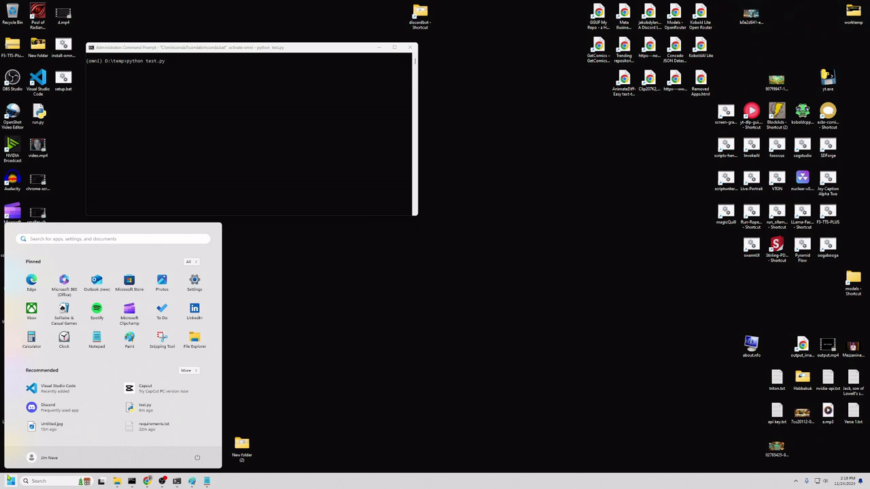
left_click(10, 480)
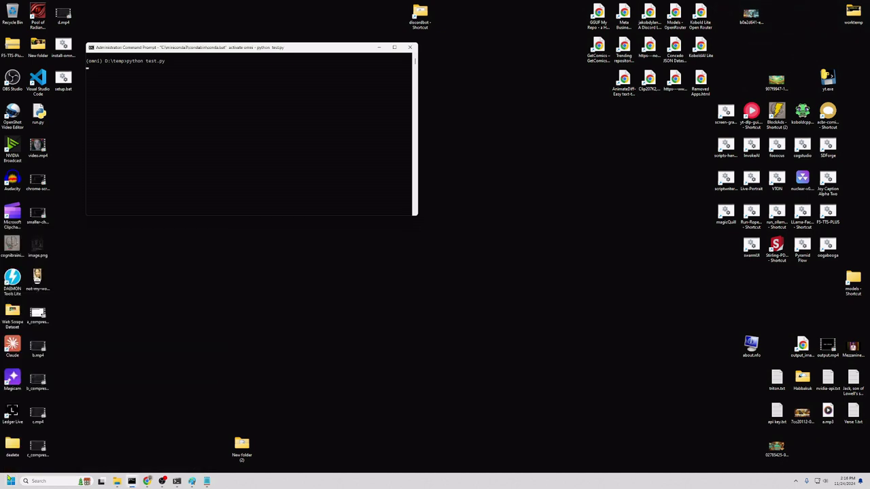
double_click(6, 19)
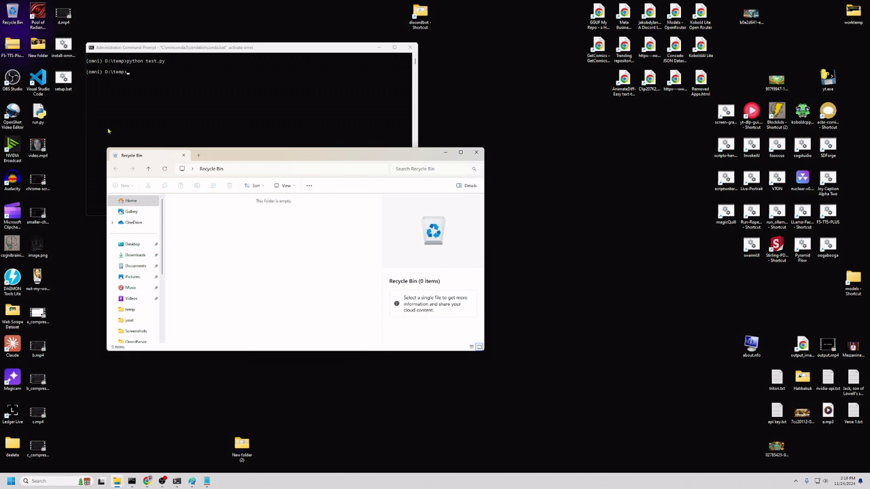
left_click(163, 482)
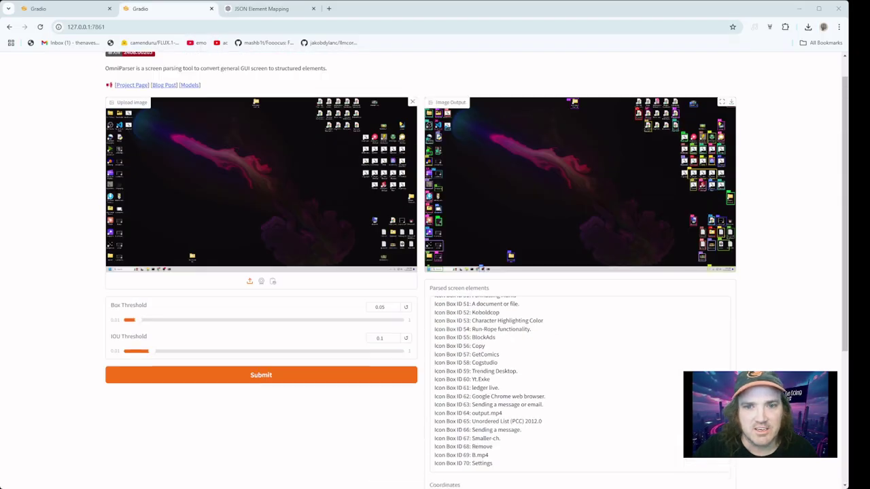
In the OmniParser results, find "Icon Box ID 64: output.mp4" and highlight the coordinates for key '64'.
scroll(510, 96, "up", 1)
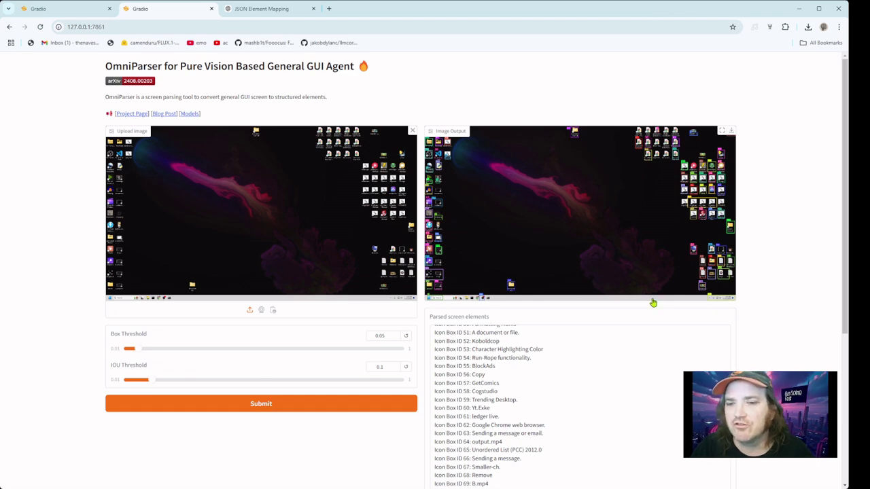
scroll(653, 302, "down", 3)
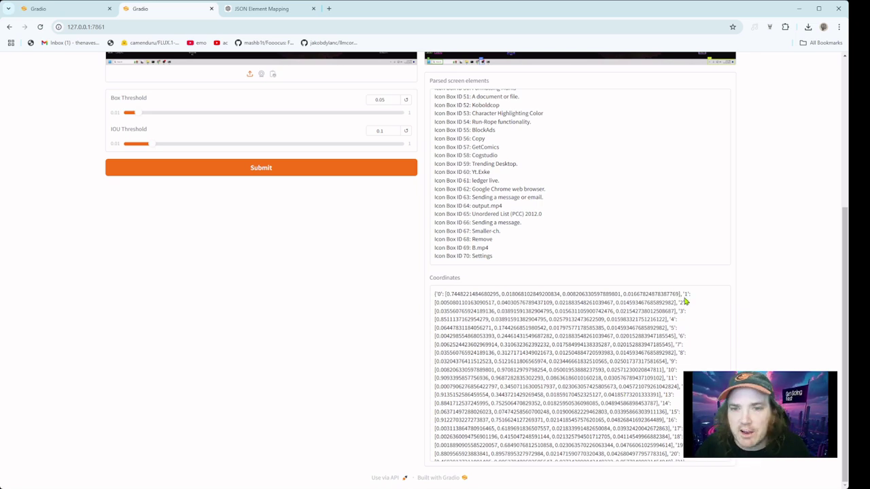
left_click_drag(509, 209, 430, 209)
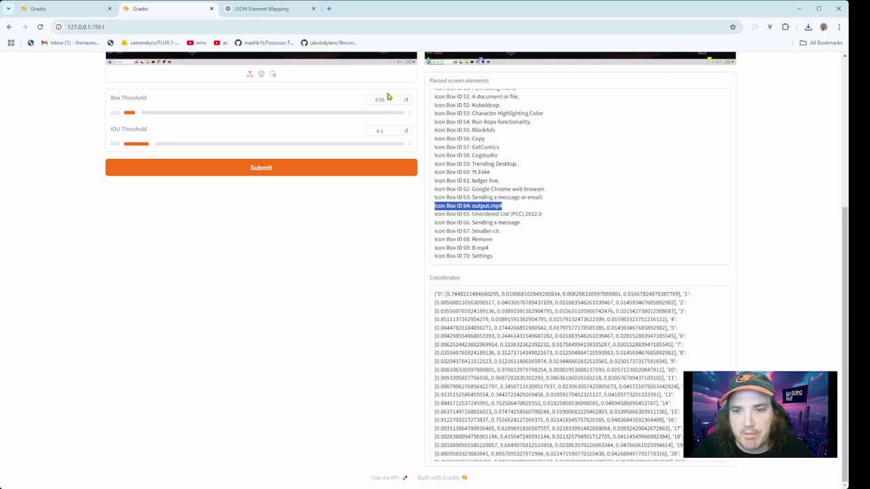
scroll(552, 404, "down", 3)
scroll(552, 403, "down", 6)
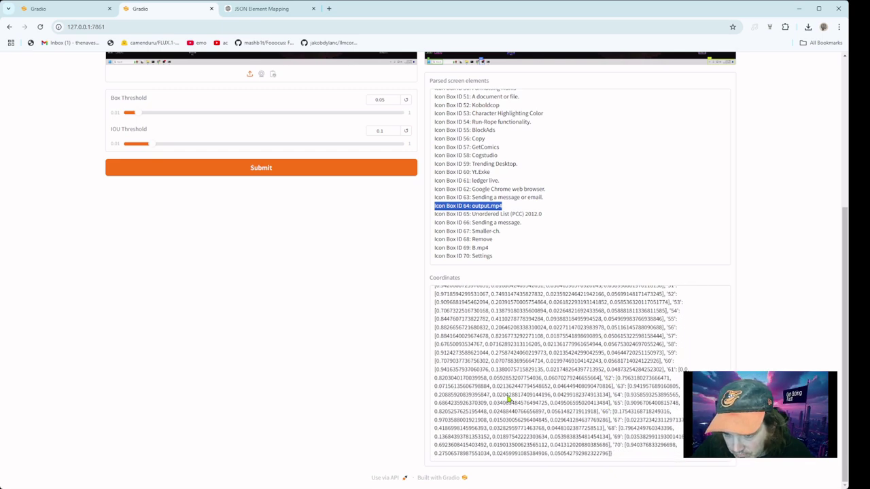
left_click_drag(625, 395, 615, 406)
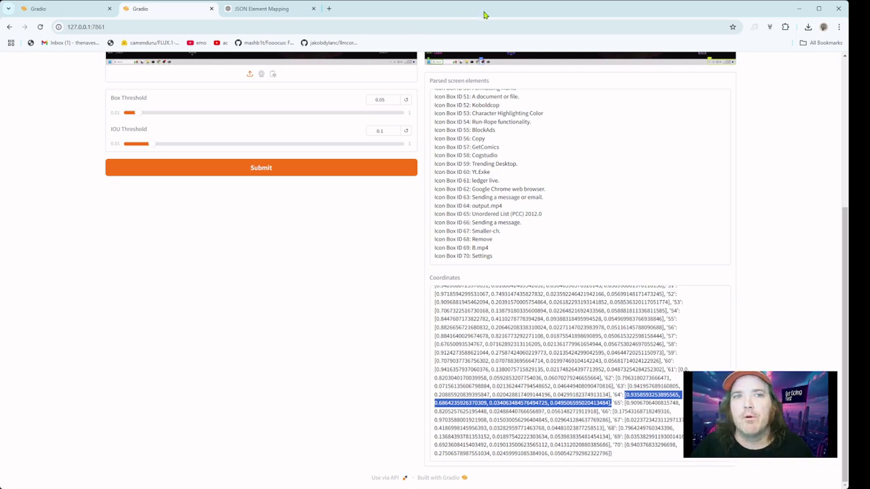
Switch to the OmniParser Sequence Builder tab, place it second in the tab order, and remove the uploaded desktop screenshot.
left_click(54, 14)
left_click_drag(58, 12, 161, 15)
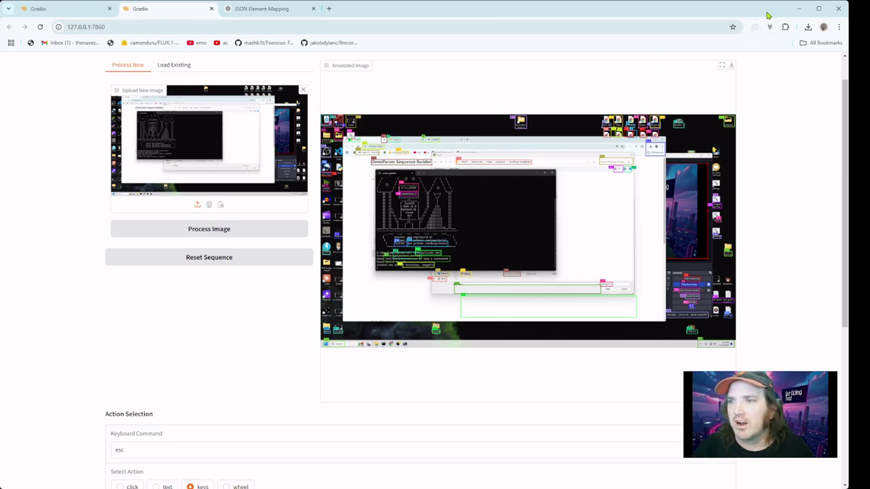
left_click(304, 90)
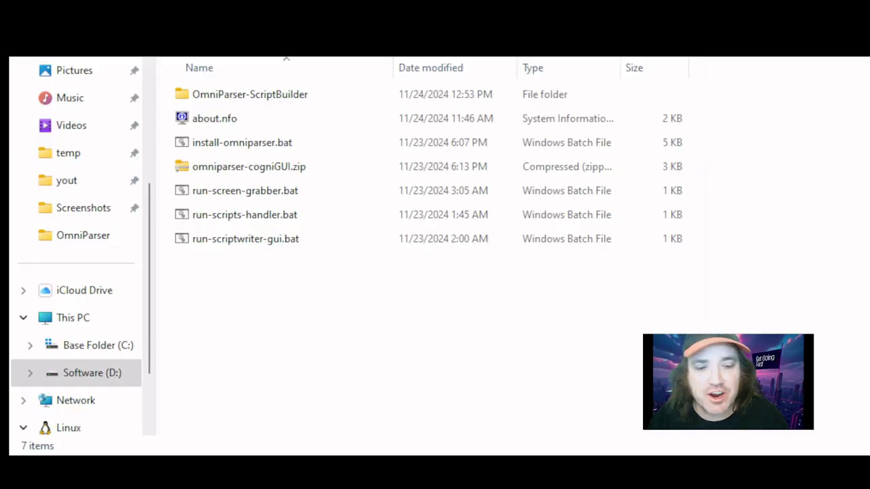
Go through the batch files in the omniparser folder and launch run-scriptwriter-gui.bat.
left_click(271, 170)
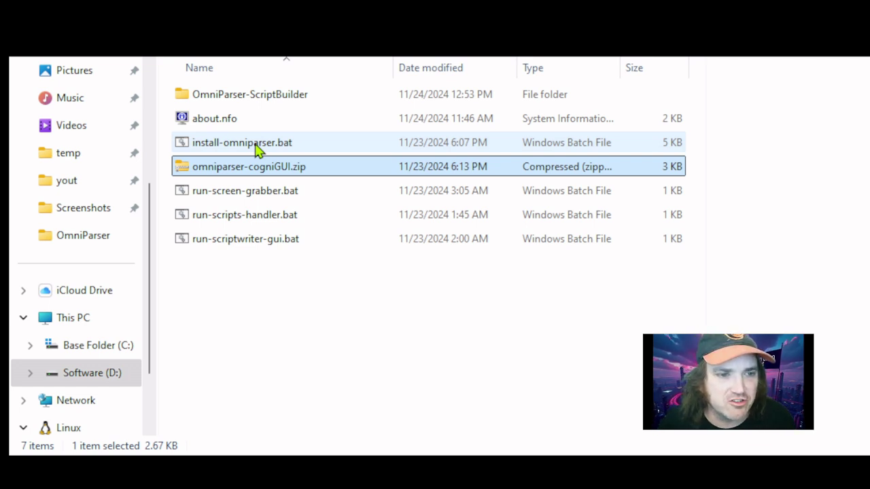
left_click(286, 198)
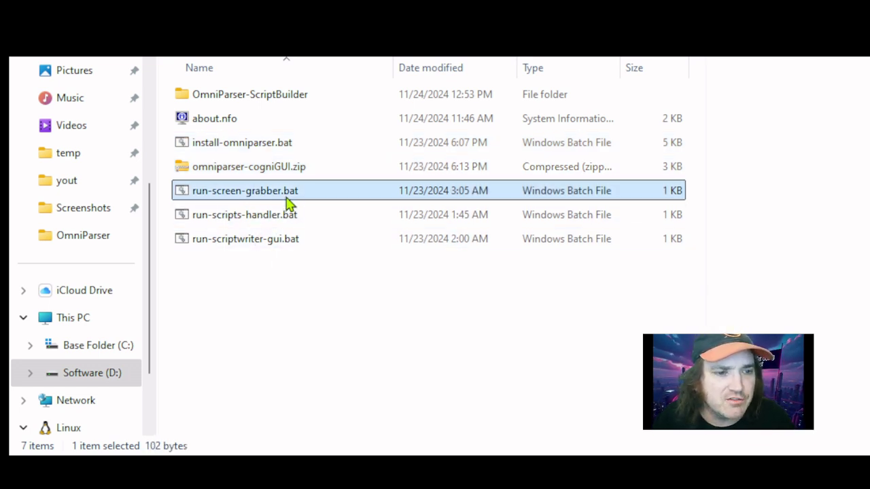
left_click(281, 218)
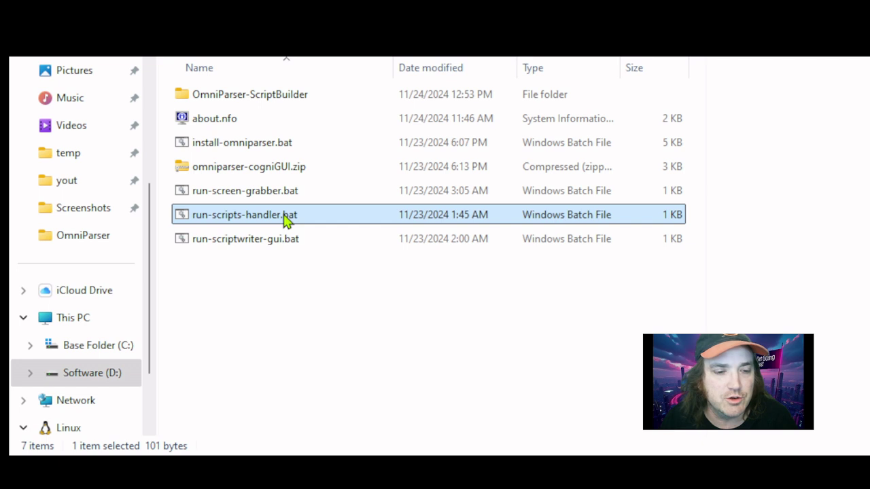
double_click(266, 240)
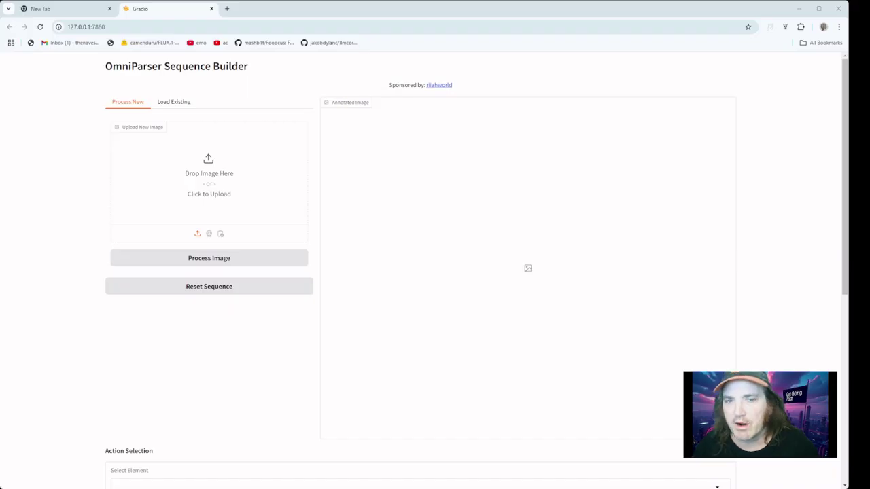
Examine the Select Element and Click Type choices in the Sequence Builder's Action Selection section.
left_click(492, 26)
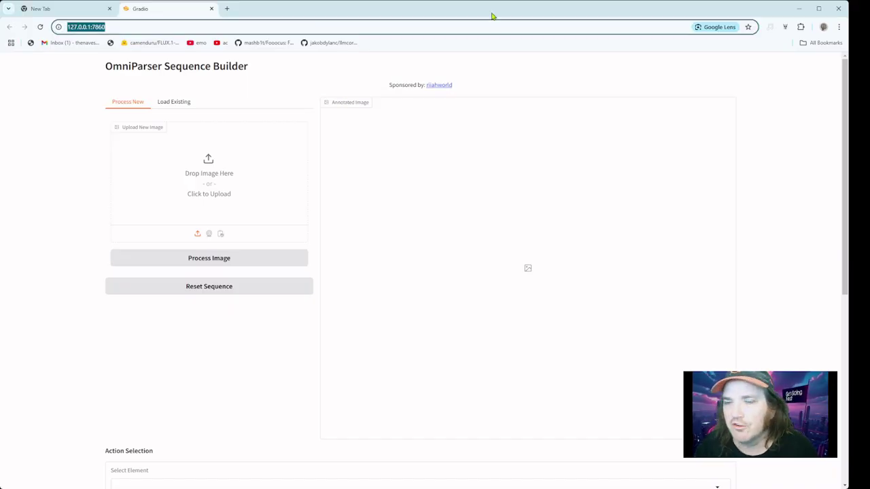
scroll(320, 258, "down", 4)
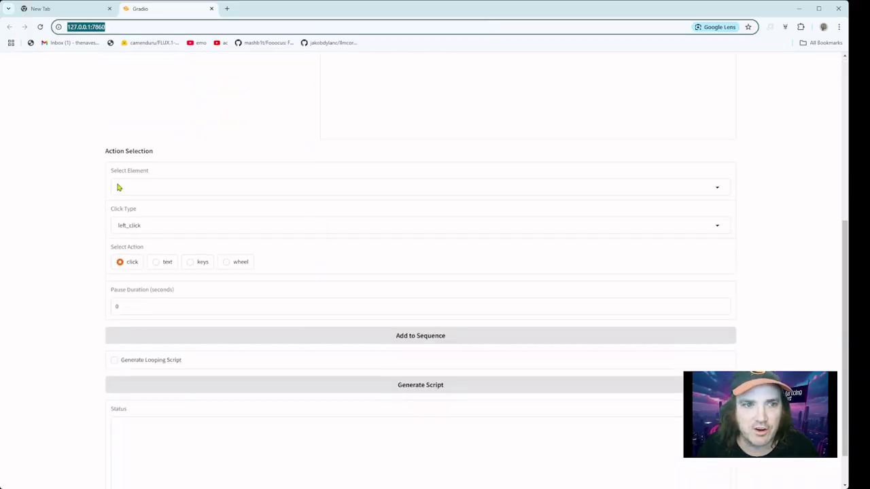
left_click(145, 185)
left_click(150, 225)
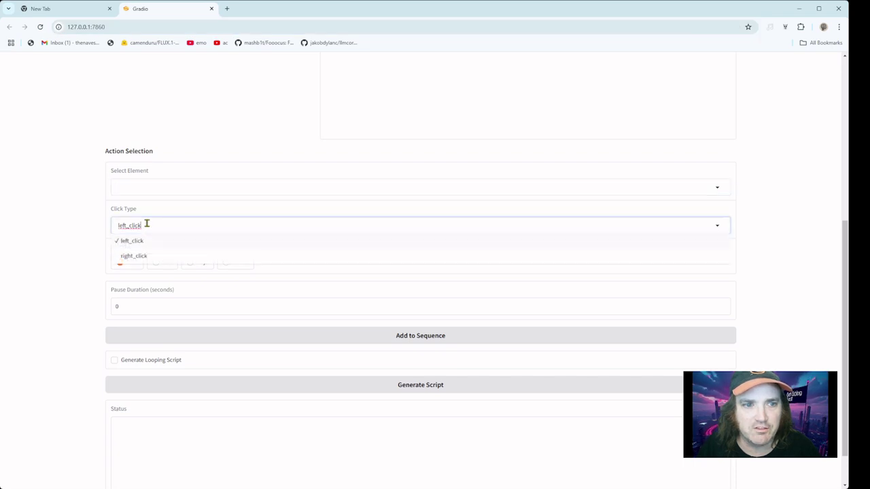
left_click(61, 234)
Look through the settings offered for the text, keys and wheel actions.
left_click(167, 263)
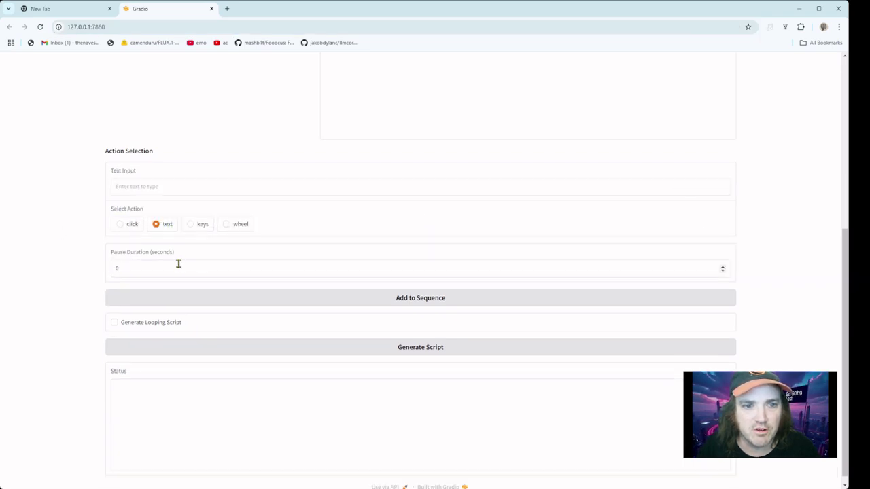
left_click(193, 226)
left_click(231, 225)
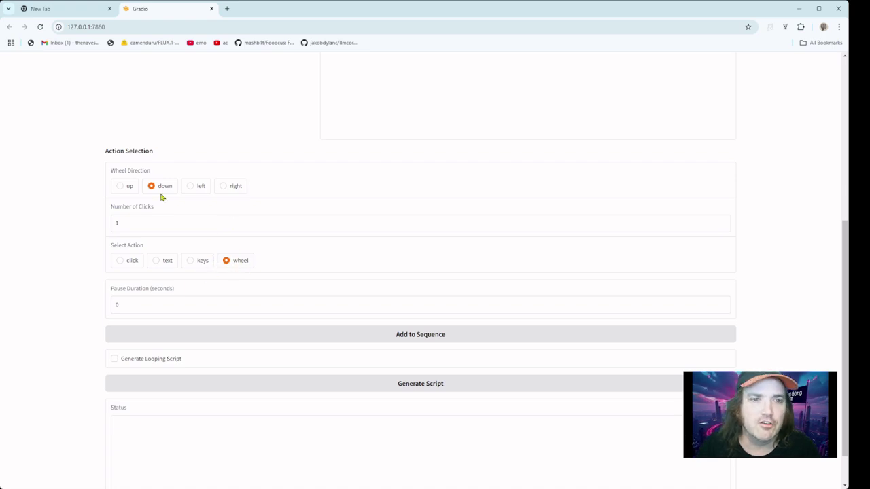
left_click(199, 262)
left_click(150, 189)
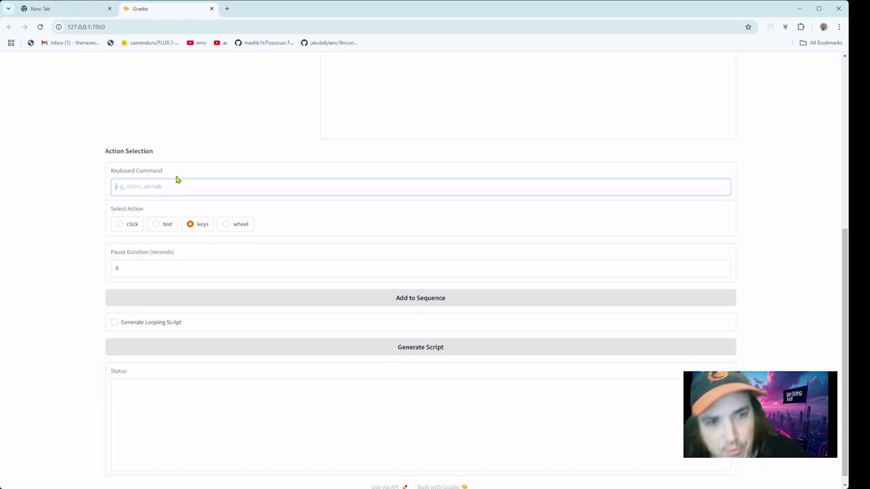
left_click(170, 226)
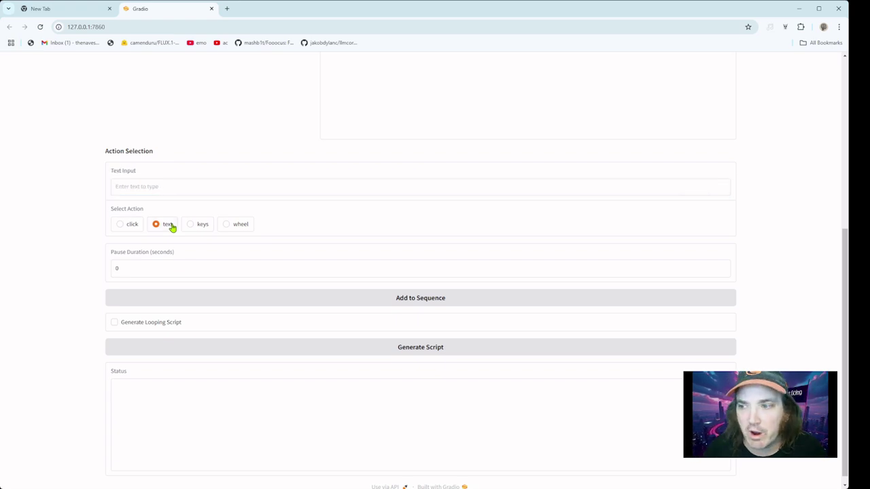
Return the action to click and review its click type and the looping script option.
left_click(145, 29)
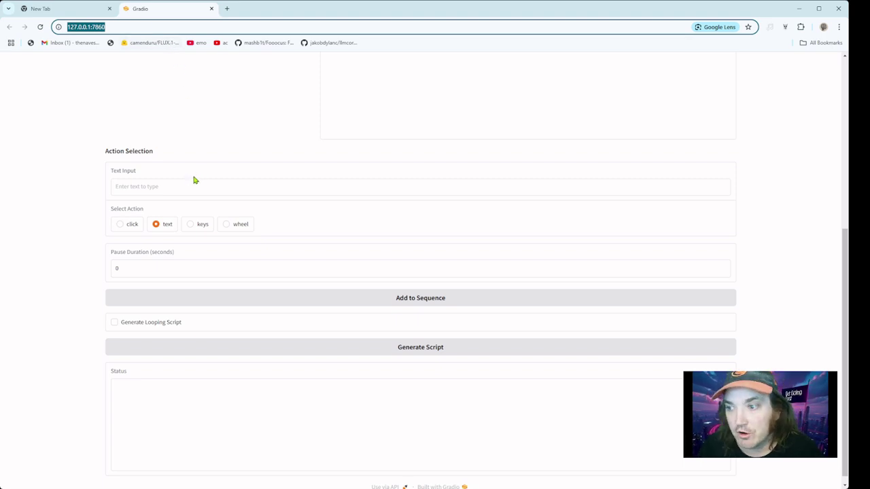
left_click(119, 224)
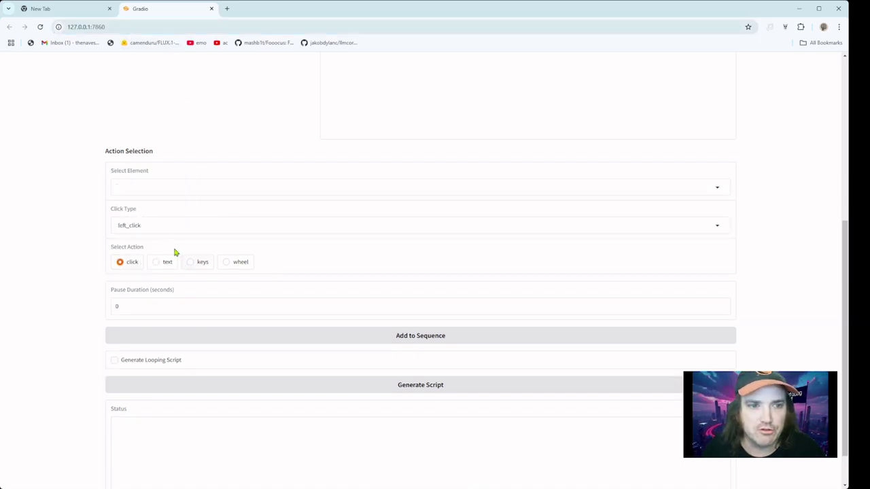
left_click(130, 225)
left_click(234, 168)
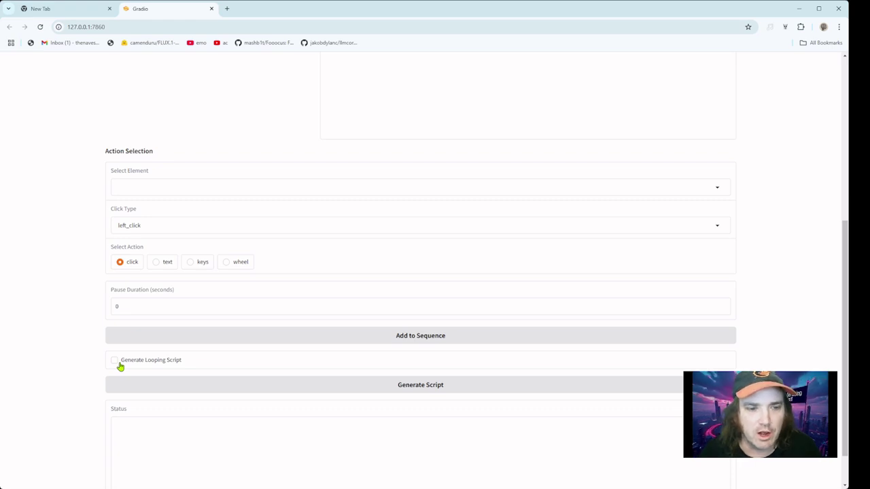
scroll(262, 254, "up", 3)
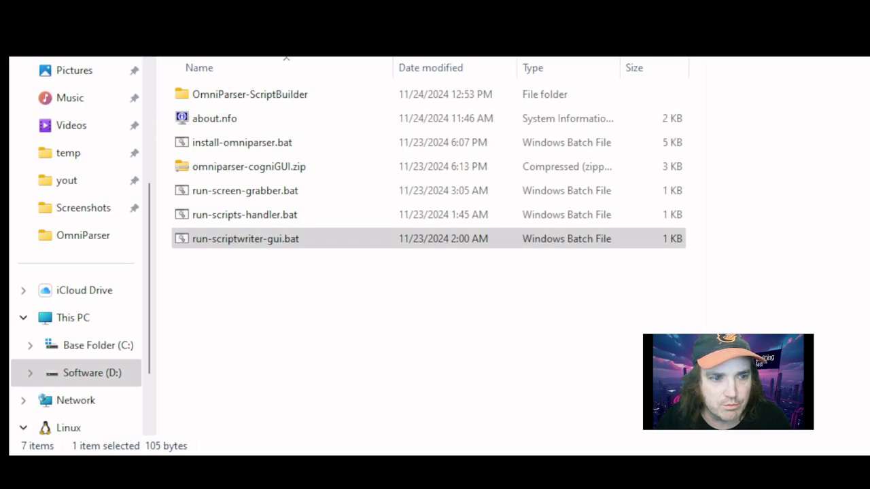
Launch run-screen-grabber.bat from the omniparser folder, minimize OBS and bring the folder window in front of the command prompt.
left_click(229, 229, "ctrl")
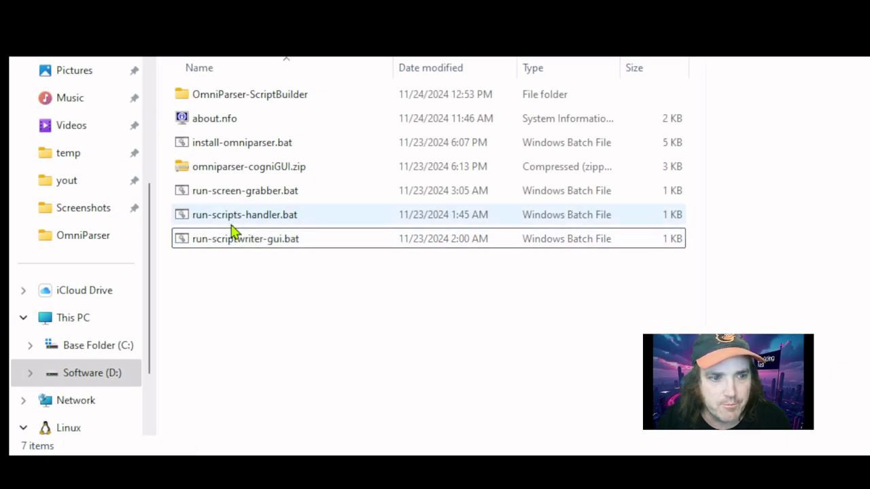
double_click(259, 202)
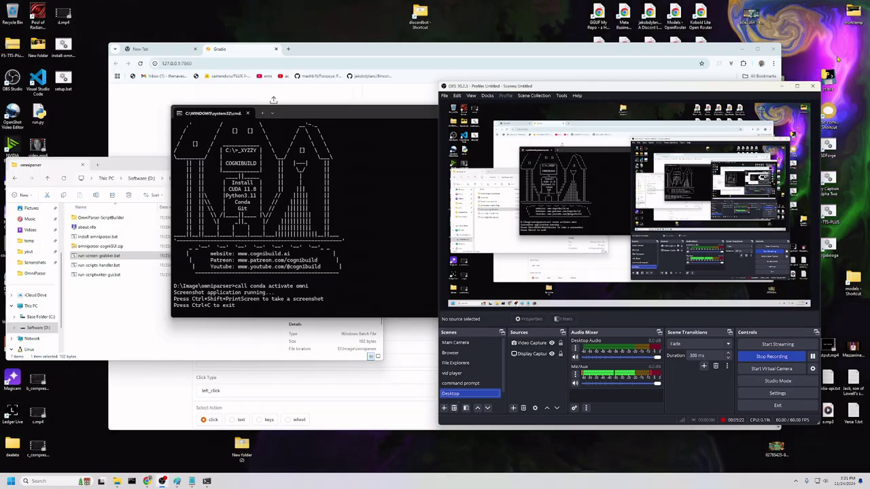
left_click(782, 86)
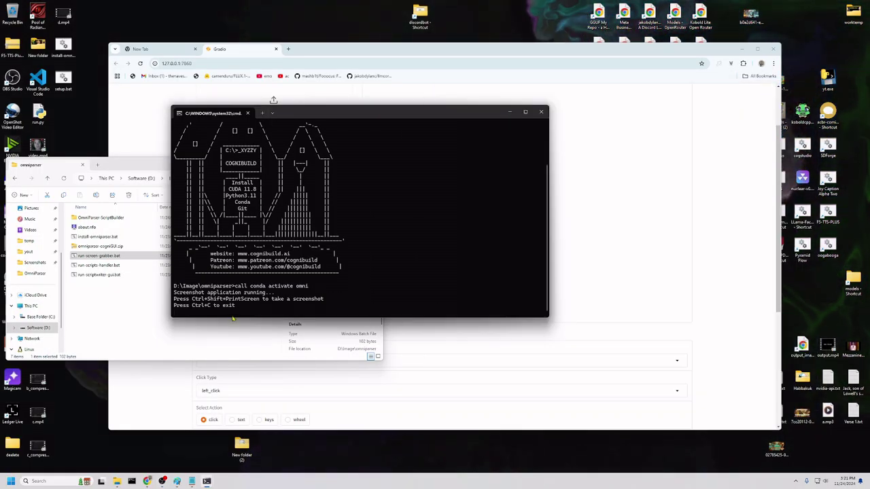
left_click_drag(41, 164, 105, 156)
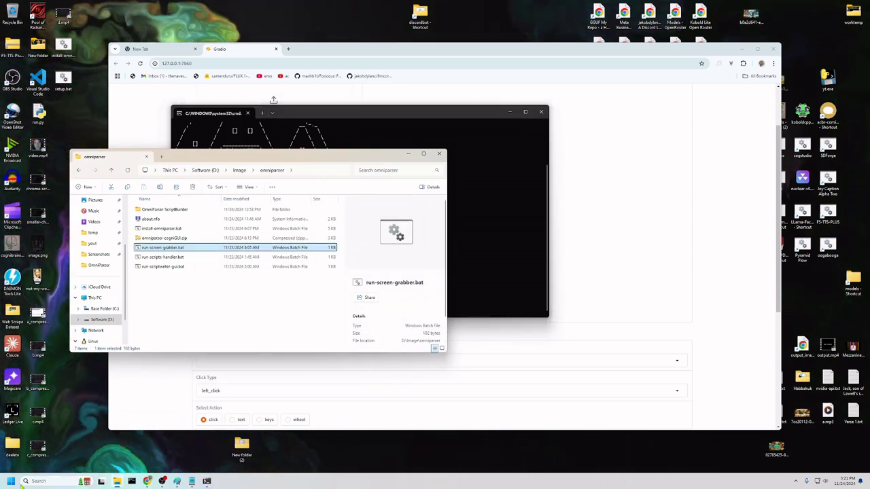
Open the Start menu, bring the Gradio browser window to the front and shift it slightly across the desktop.
left_click(11, 481)
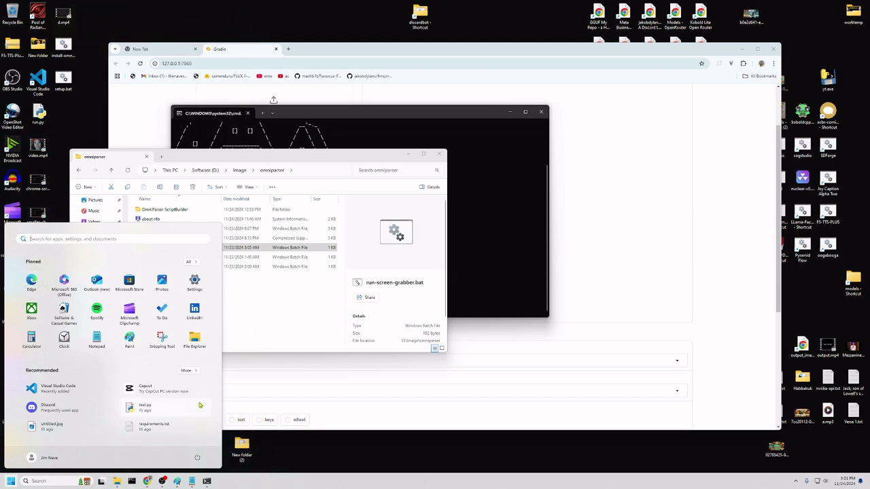
left_click(147, 481)
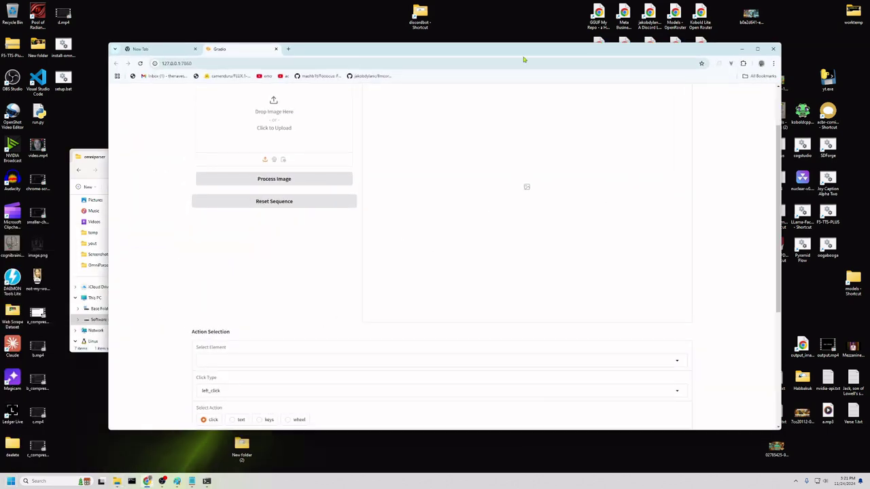
left_click_drag(570, 49, 593, 48)
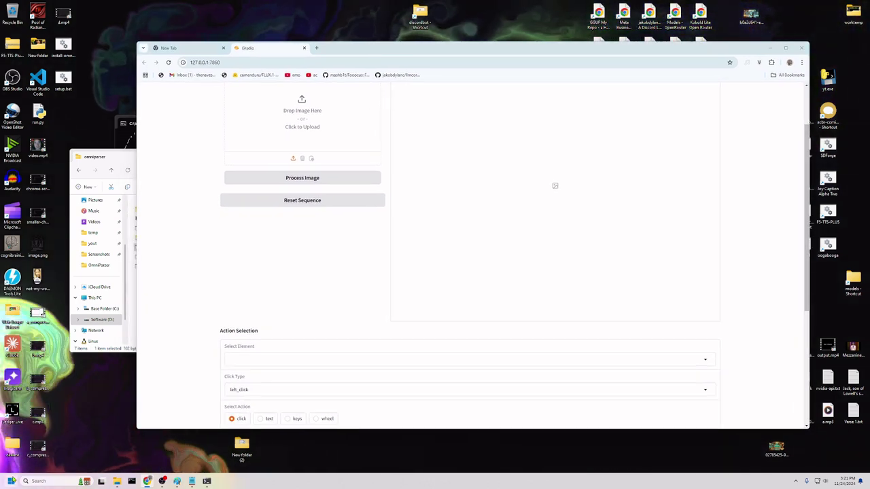
left_click(11, 481)
left_click(48, 481)
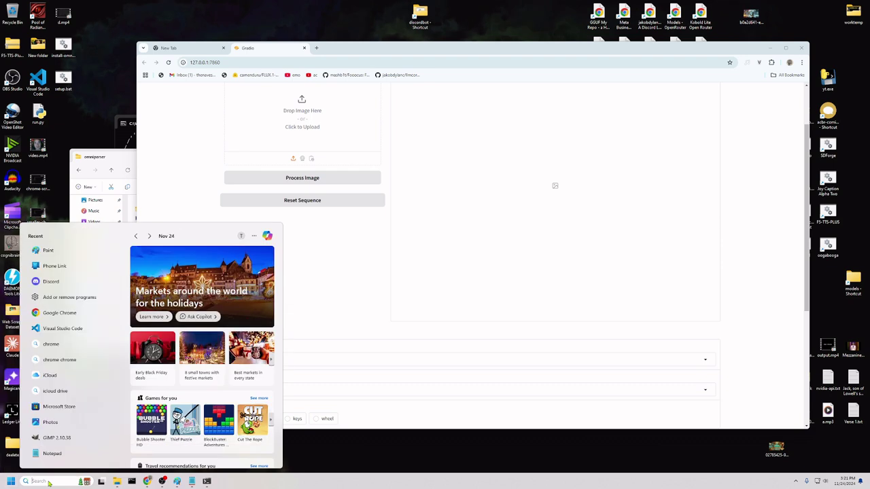
type("chrome")
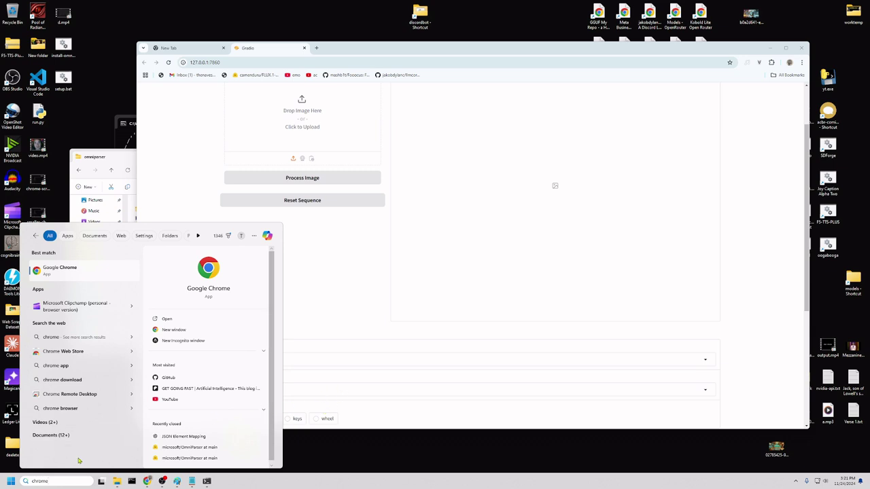
key("Escape")
Search Windows for "chrome" and open Google Chrome.
left_click(46, 481)
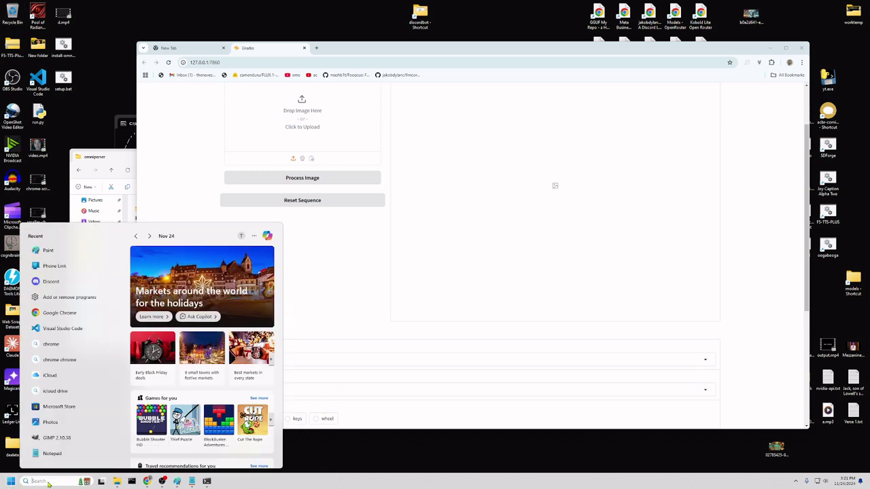
type("chrome")
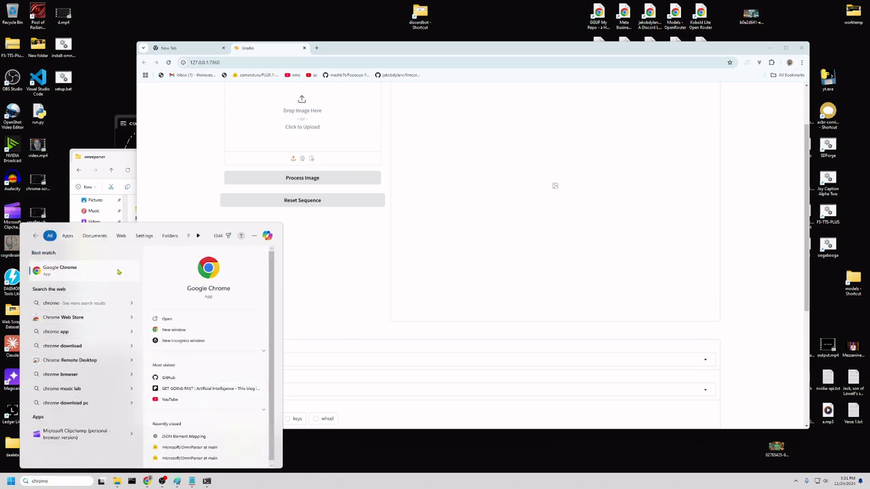
left_click(93, 278)
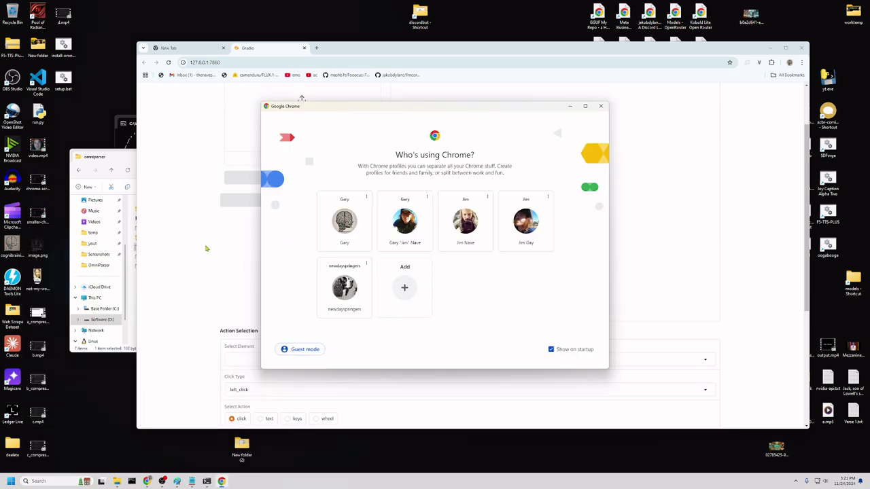
Capture a Start menu search for "chrome" with the screen grabber, and check its command window before minimizing it.
key("super")
type("chrome")
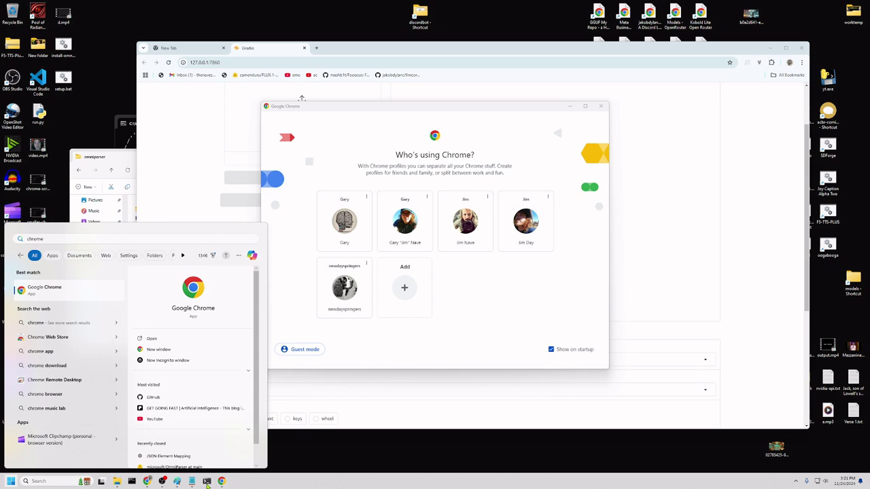
mouse_move(207, 481)
left_click(173, 445)
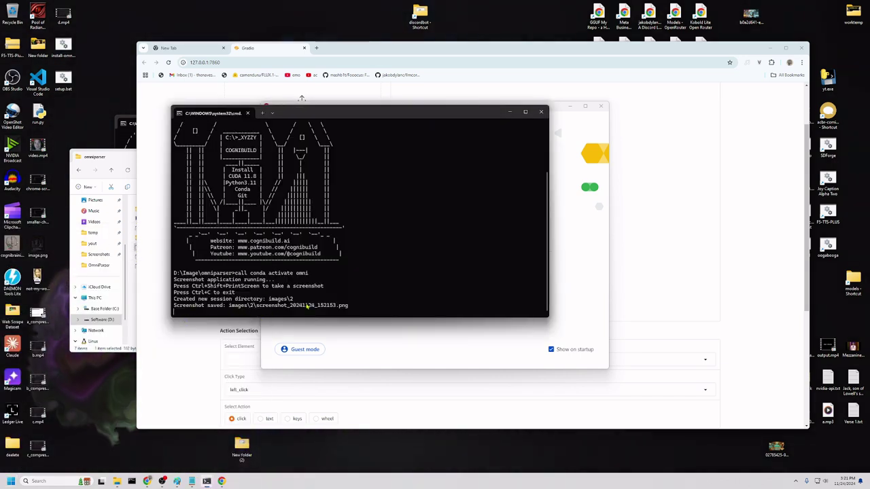
left_click(510, 111)
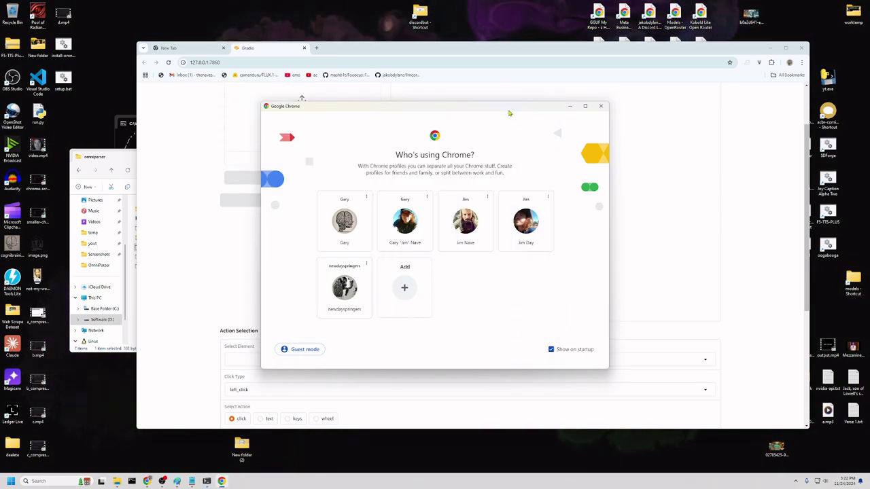
Open and dismiss the Start menu, and bring the omniparser folder window to the front.
left_click(11, 481)
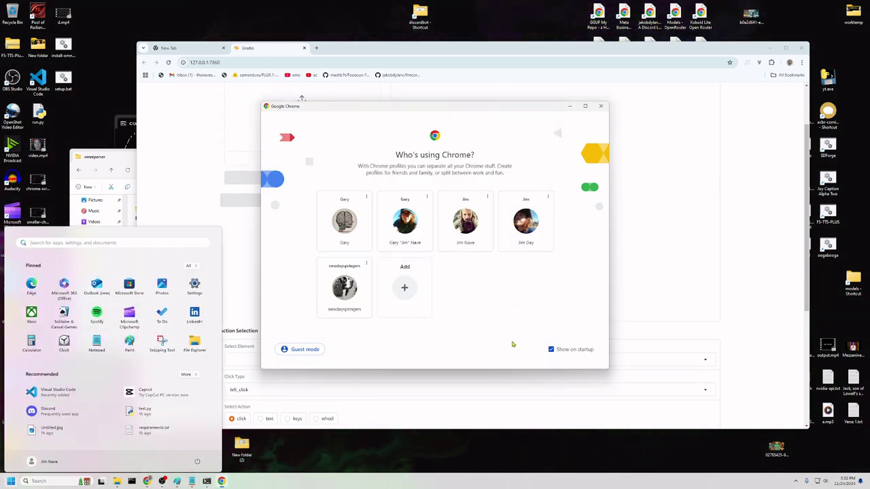
left_click(511, 344)
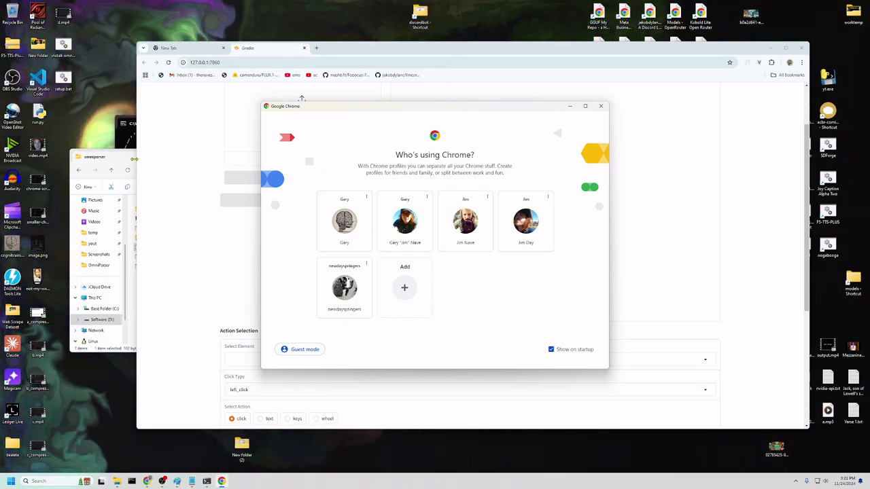
left_click(133, 307)
left_click(132, 306)
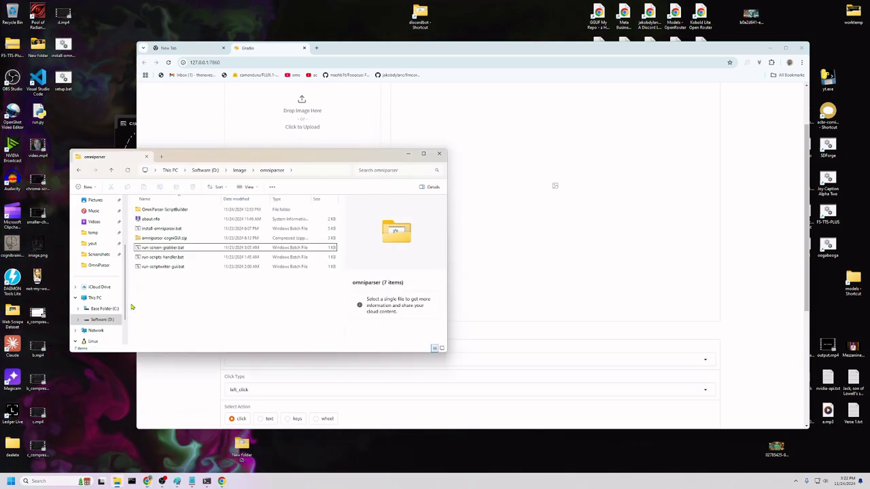
Open the captured screenshot from the OmniParser-ScriptBuilder images\2 folder, and close the Gradio browser window.
double_click(165, 210)
double_click(148, 229)
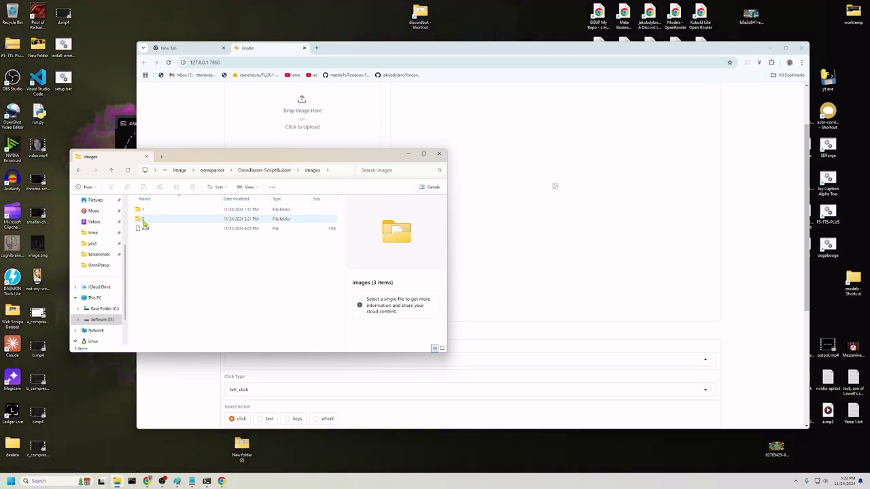
left_click(143, 220)
double_click(142, 220)
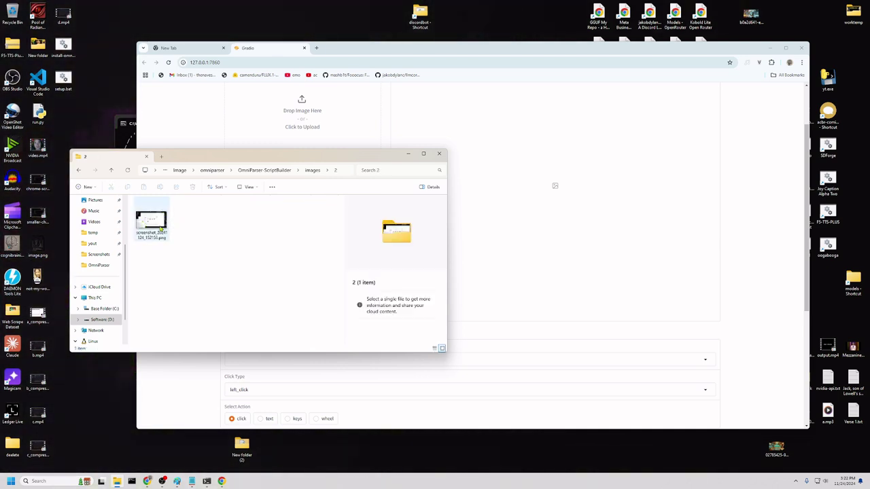
double_click(156, 227)
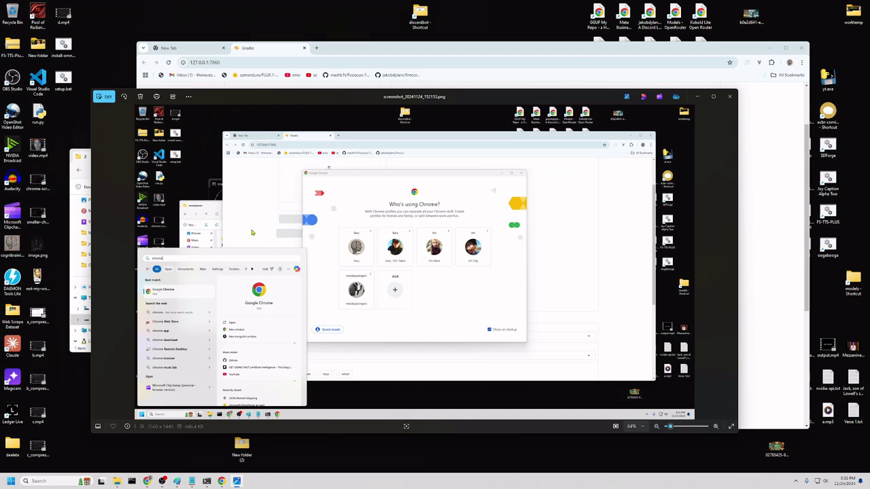
left_click(801, 51)
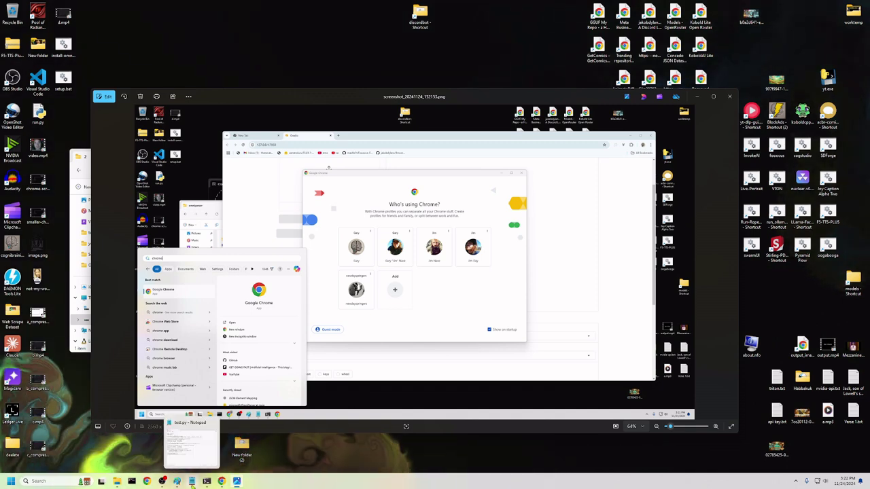
Bring the test.py Notepad window and the screen grabber's command window to the front.
left_click(193, 482)
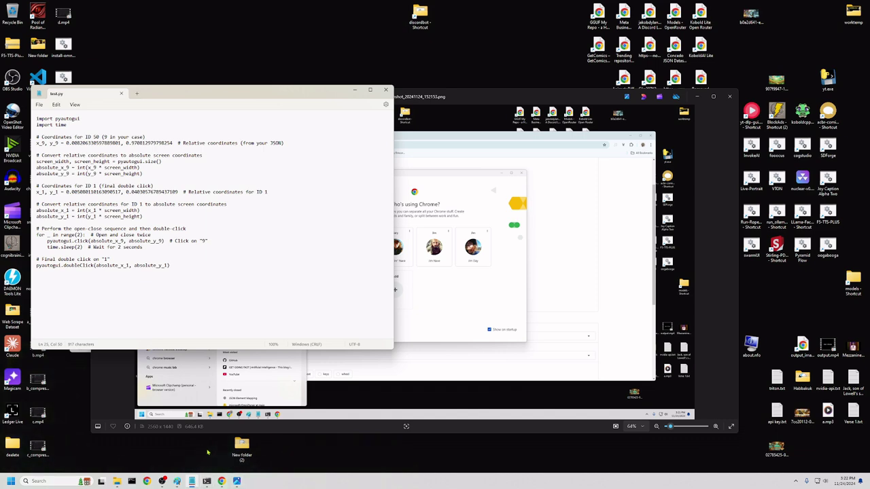
mouse_move(211, 481)
left_click(166, 452)
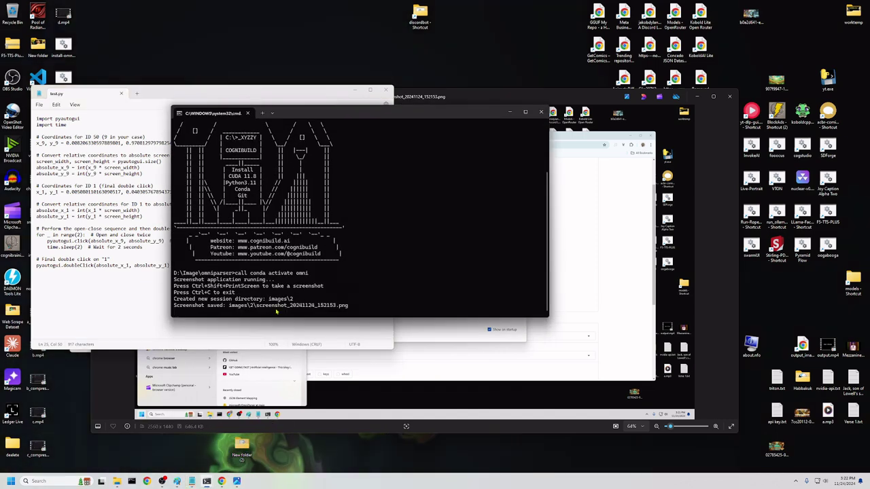
Capture the layered desktop windows with the screen grabber and reopen the images\2 folder to check for the new screenshot.
left_click(120, 479)
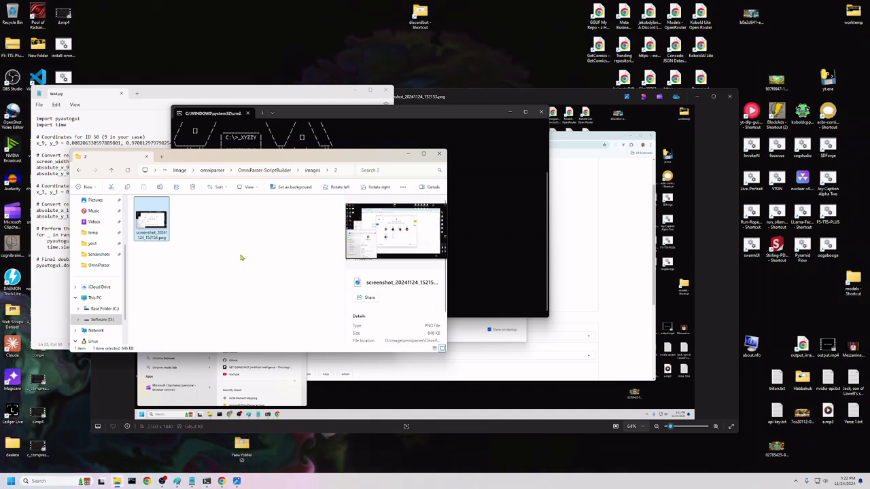
left_click(307, 171)
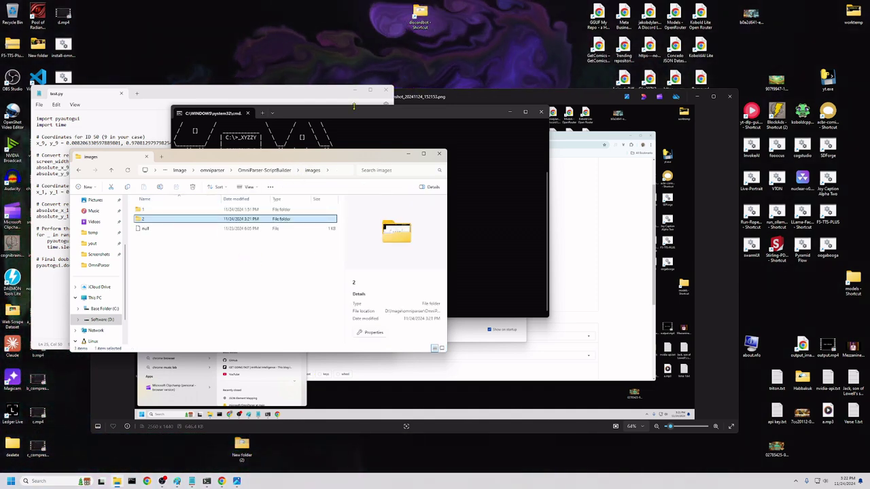
double_click(184, 219)
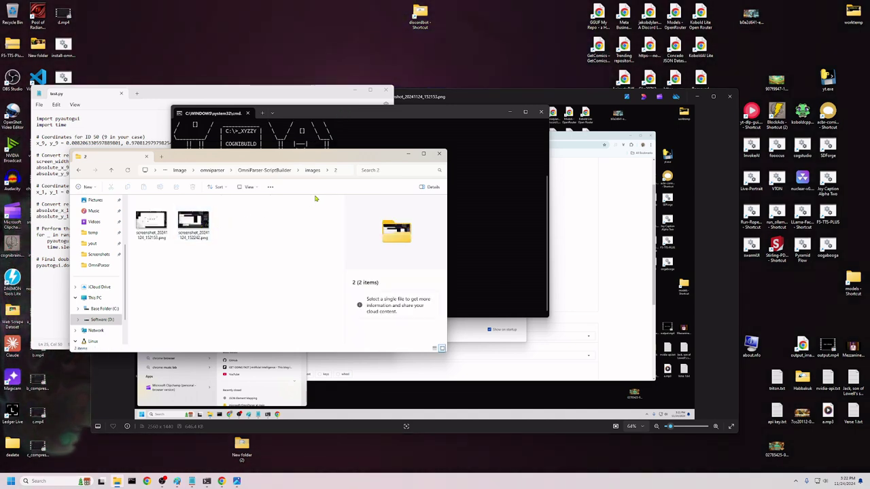
Minimize the folder, command and Notepad windows, and close the Chrome profile chooser and the image viewer.
left_click(407, 154)
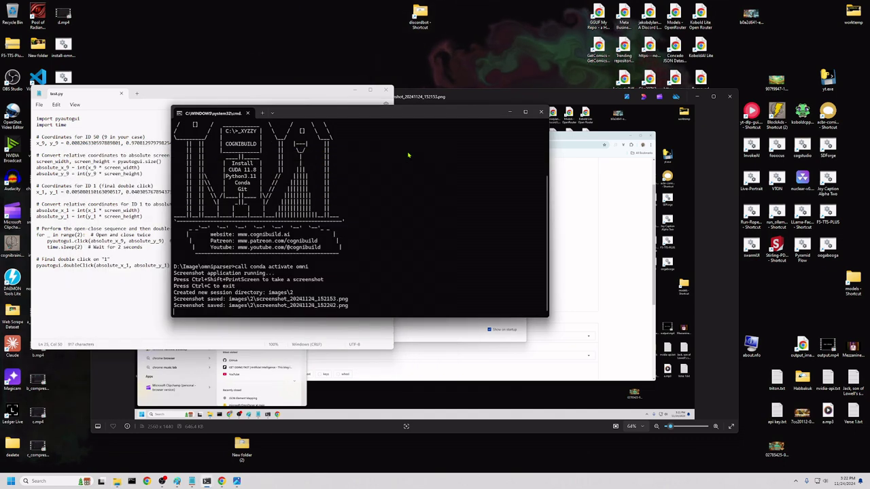
left_click(510, 111)
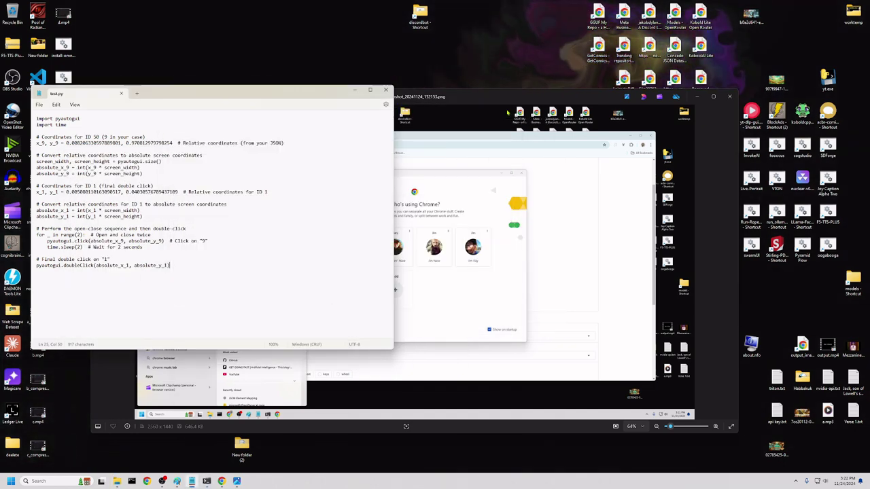
left_click(356, 92)
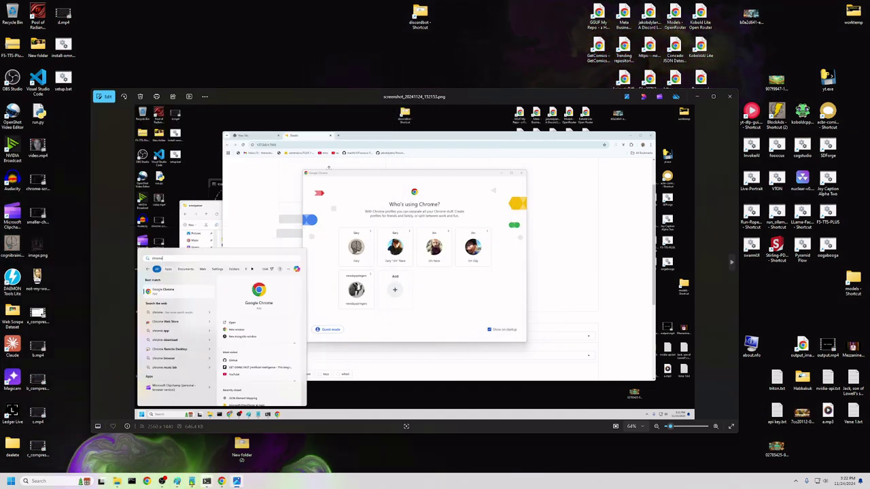
left_click(221, 481)
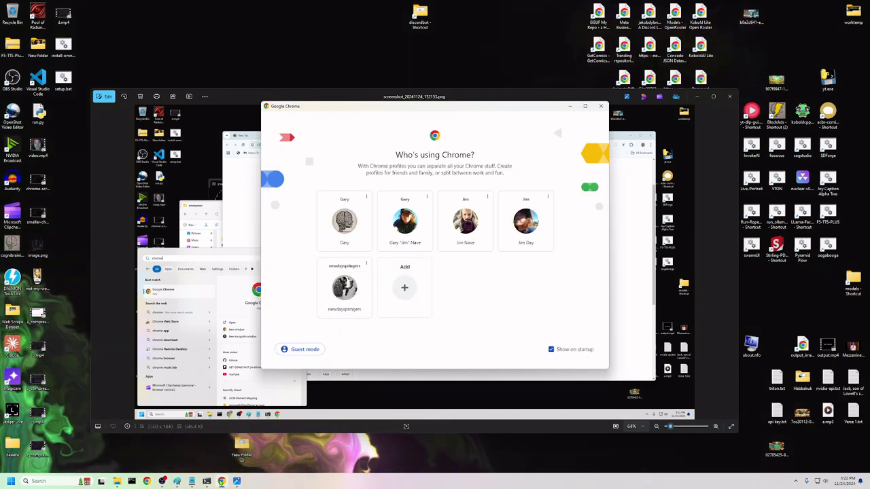
left_click(602, 106)
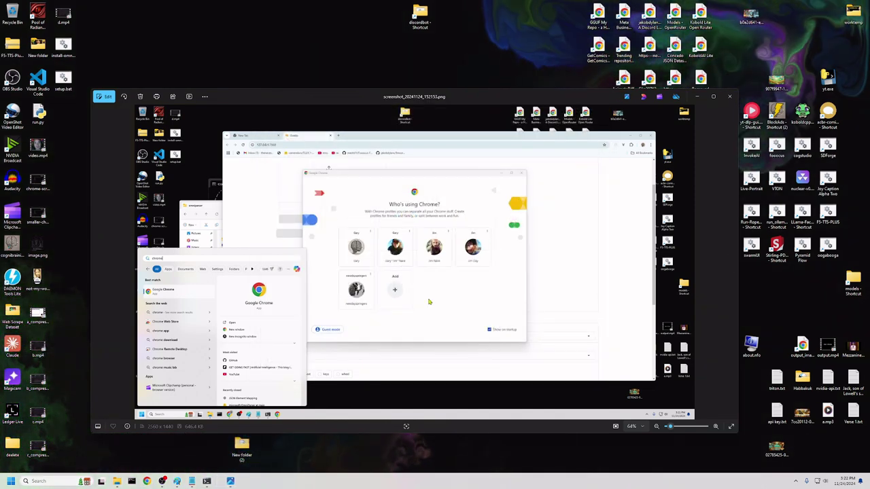
left_click(730, 97)
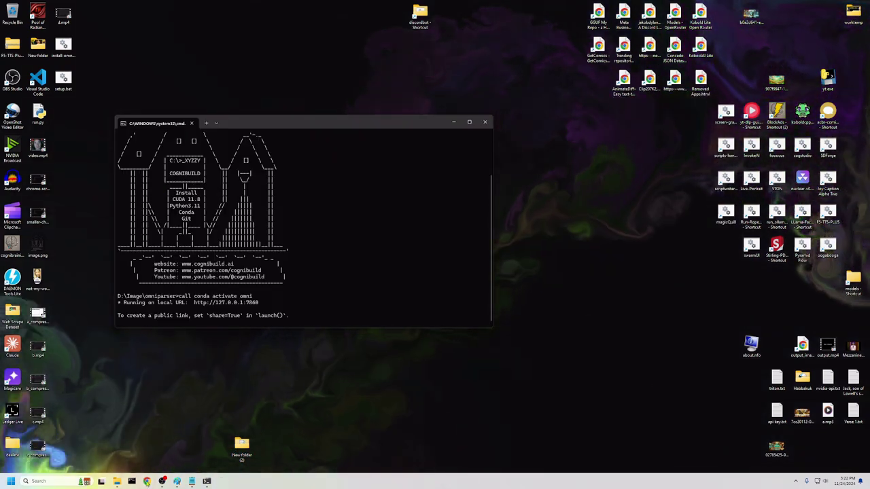
left_click(345, 220)
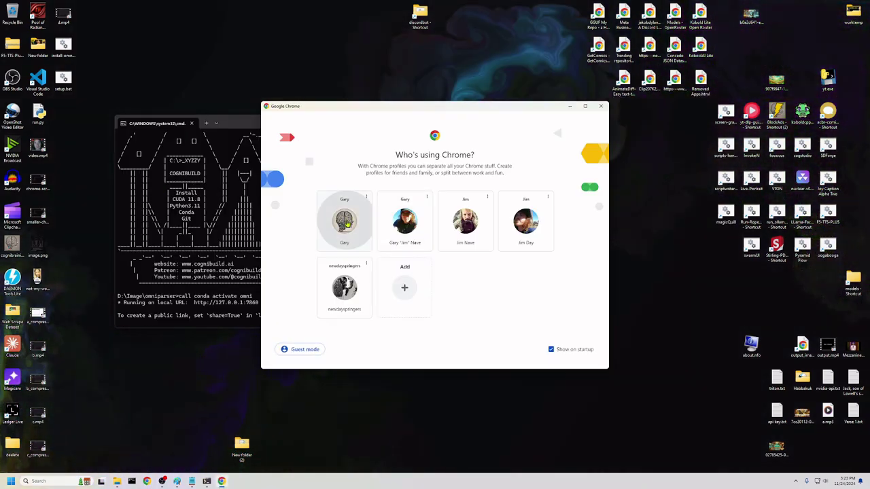
left_click(119, 266)
left_click(229, 303, "ctrl")
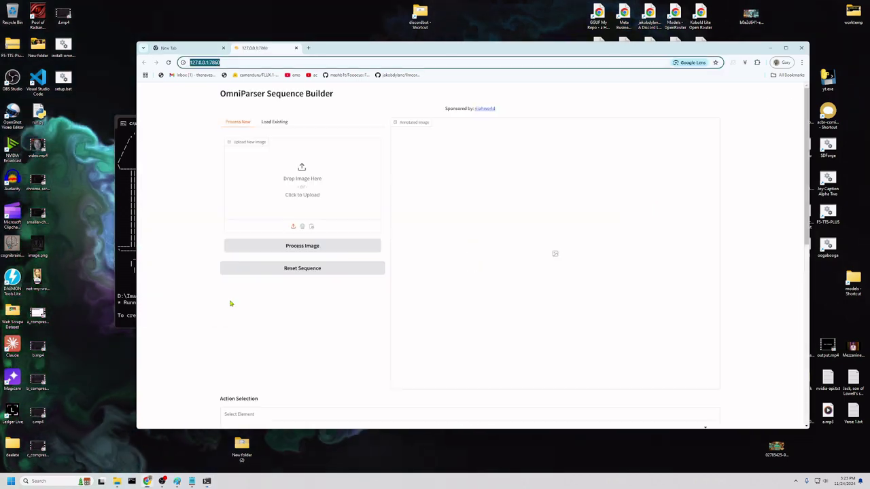
left_click(162, 481)
left_click(447, 341)
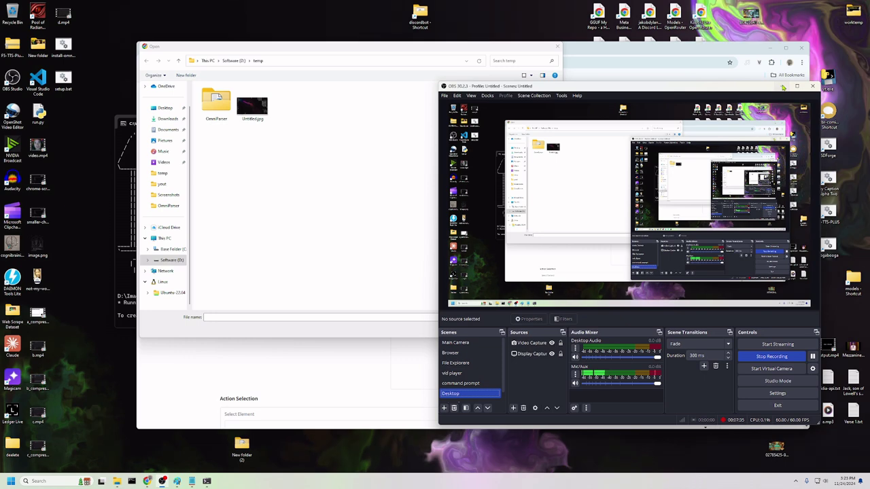
Upload the first screenshot, screenshot_20241124_152153.png, from D:\Image\omniparser\OmniParser-ScriptBuilder\images\2 and process the image.
left_click(424, 185)
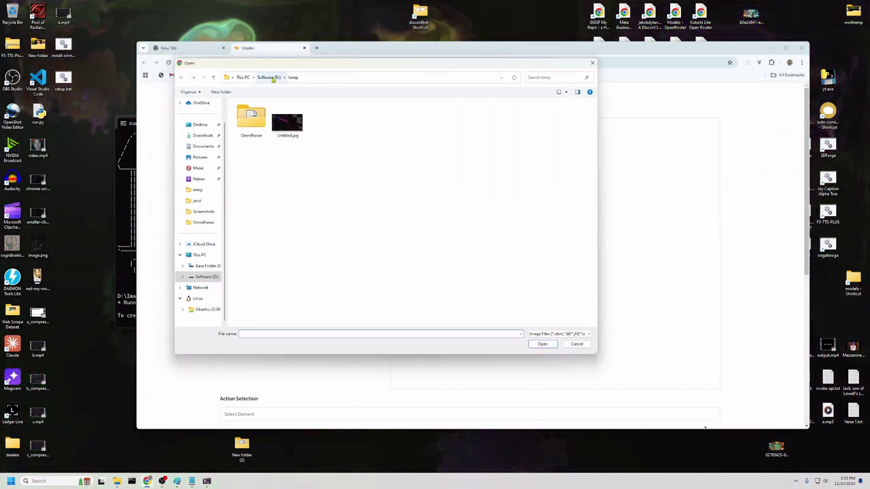
left_click(271, 77)
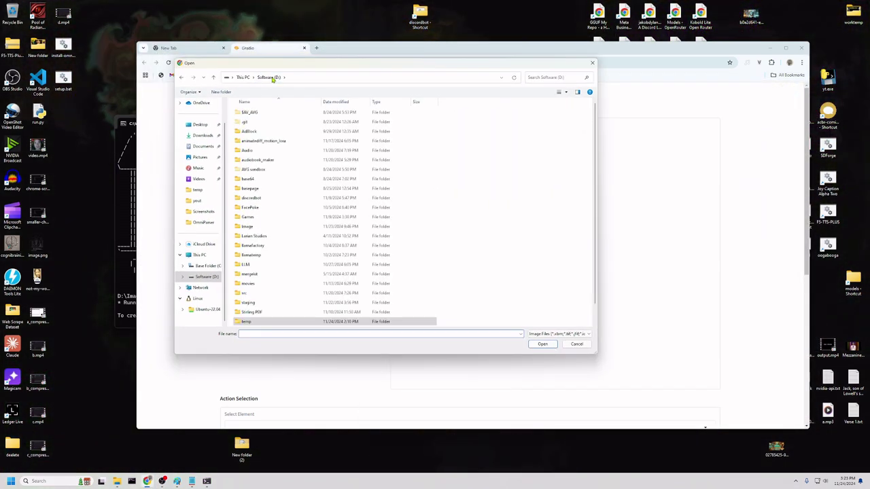
double_click(255, 225)
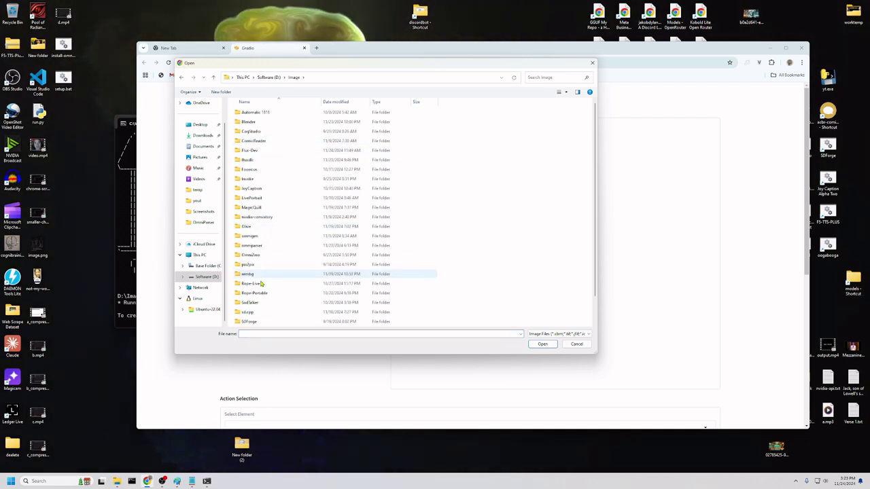
double_click(252, 246)
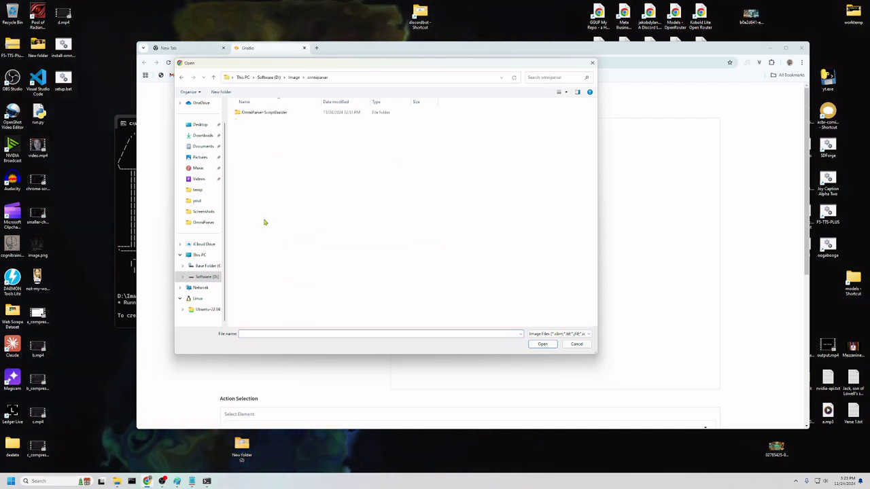
double_click(273, 113)
left_click(250, 133)
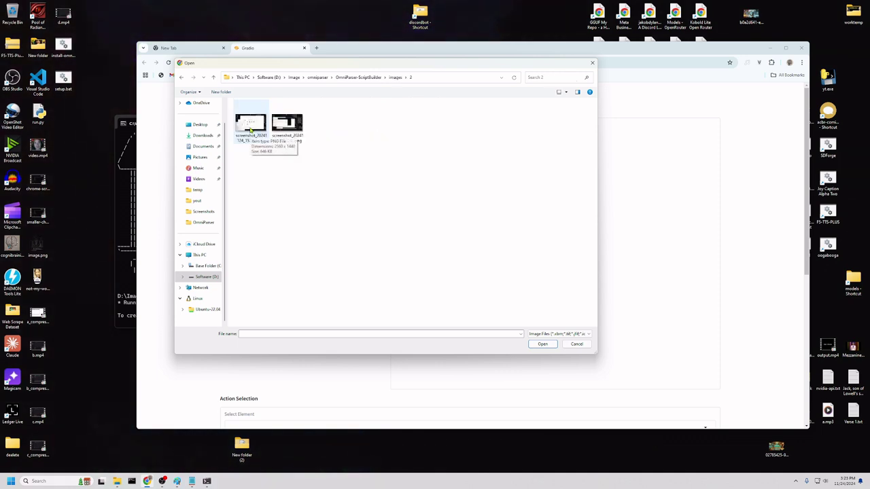
double_click(250, 127)
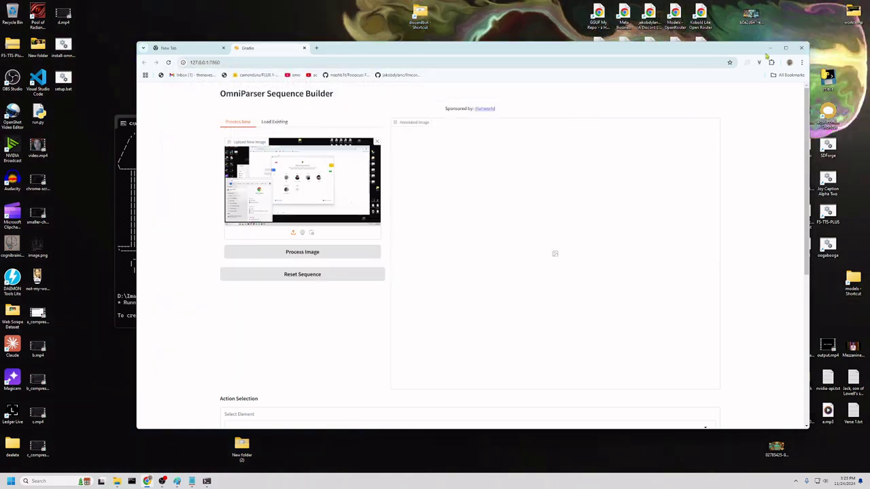
mouse_move(784, 49)
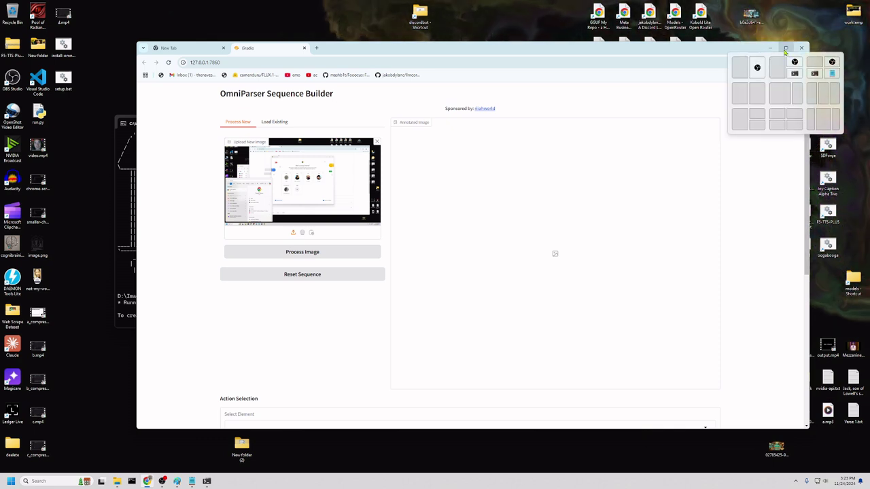
left_click(298, 254)
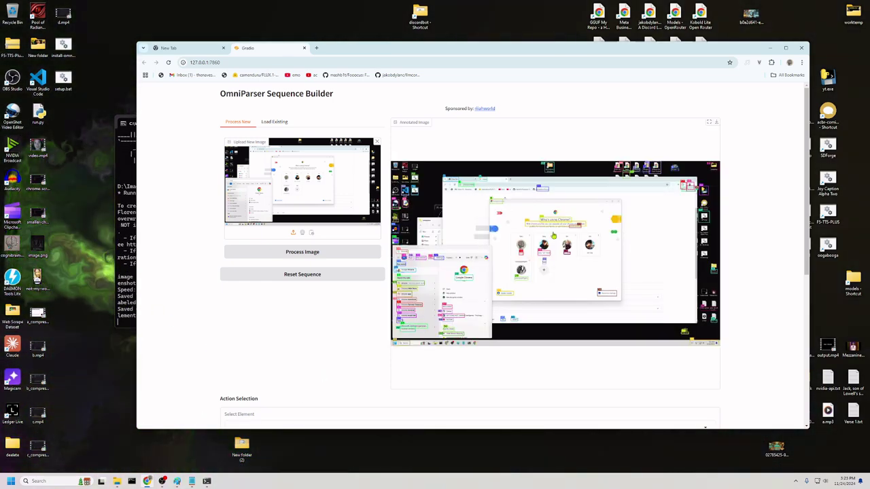
Examine the annotated image up close for the element IDs in the Start menu search and the Chrome profile chooser.
scroll(554, 236, "down", 2)
scroll(491, 232, "up", 2)
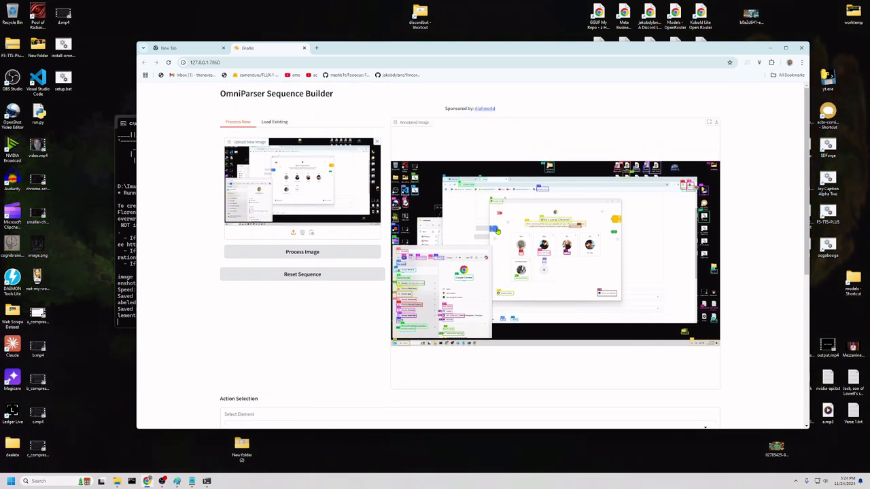
scroll(494, 232, "down", 2)
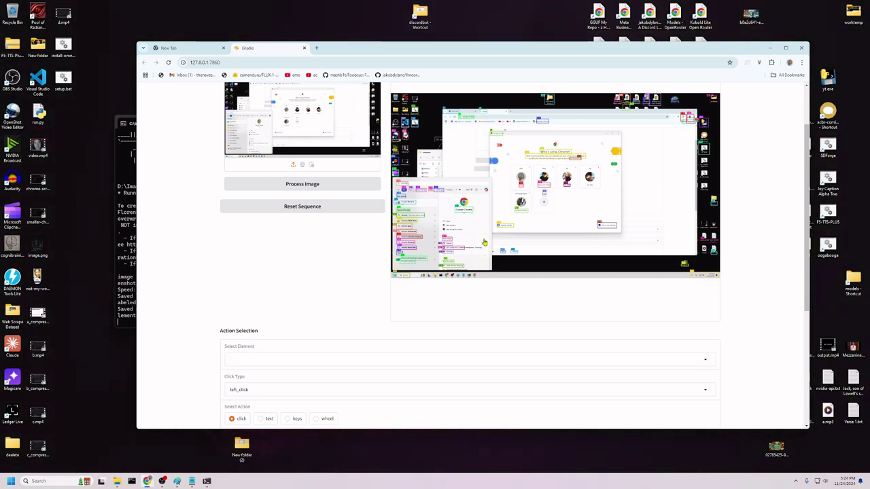
scroll(484, 243, "up", 9)
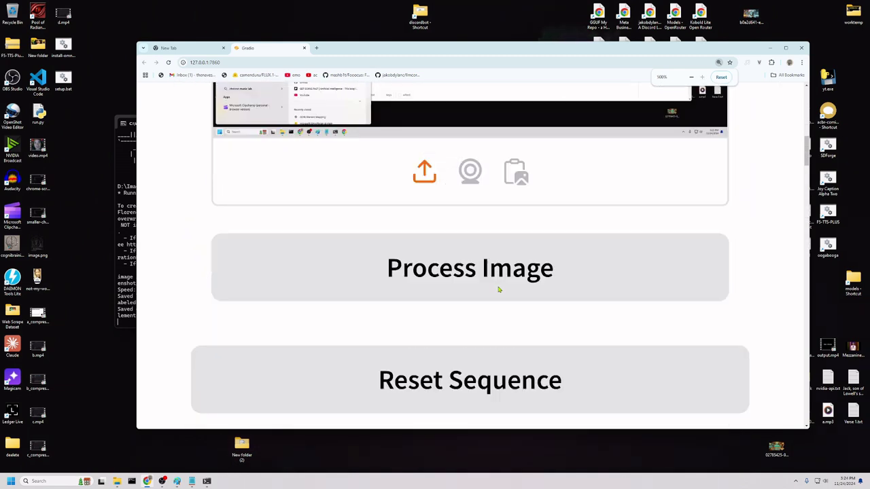
scroll(498, 289, "down", 10)
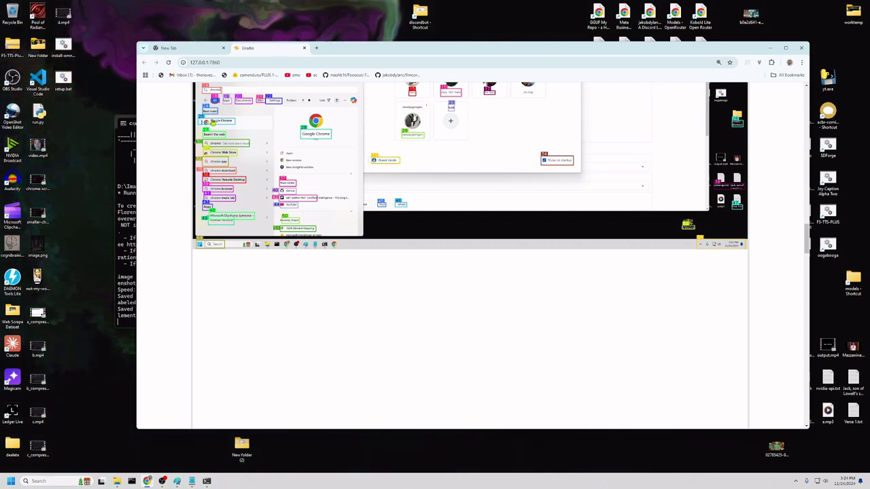
scroll(339, 269, "up", 2)
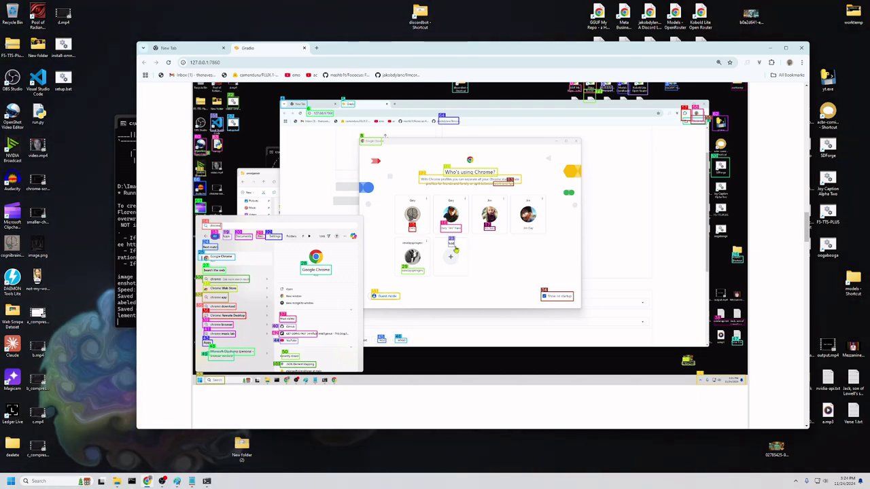
scroll(456, 249, "down", 6)
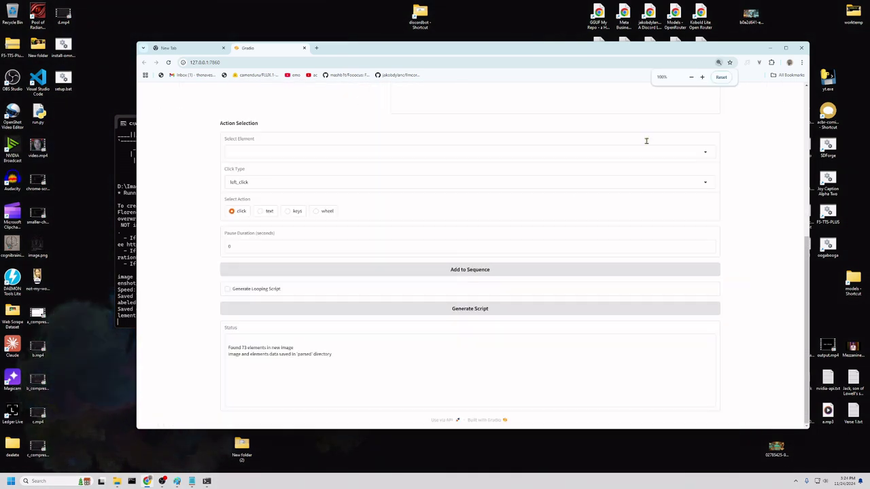
scroll(493, 197, "up", 5)
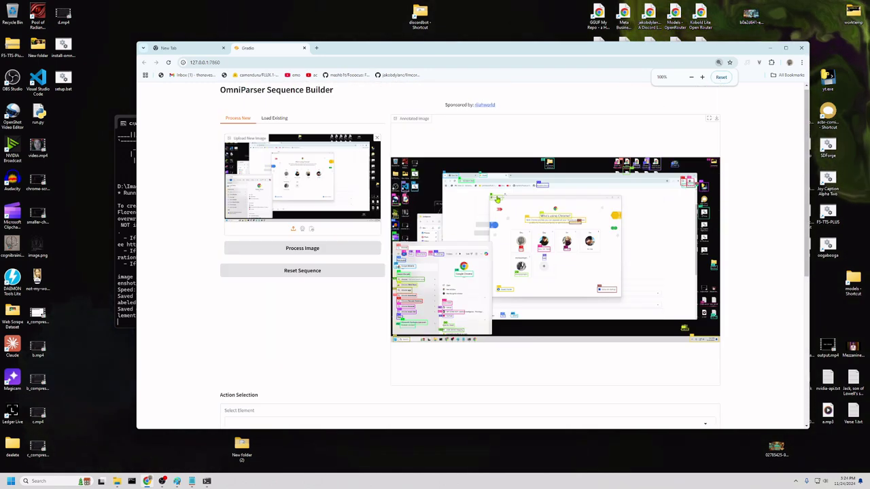
Add a left_click action on Element 53 (Q Search) with a 1-second pause to the sequence.
scroll(496, 200, "down", 3)
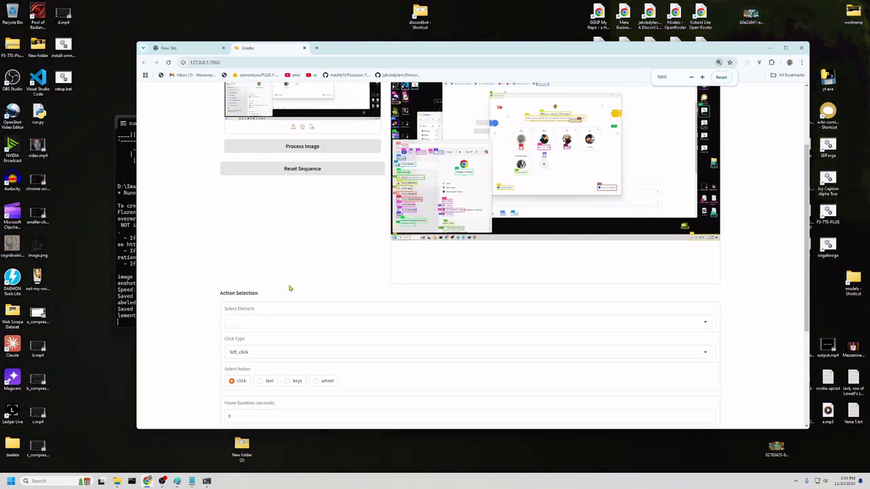
left_click(291, 320)
scroll(327, 198, "down", 6)
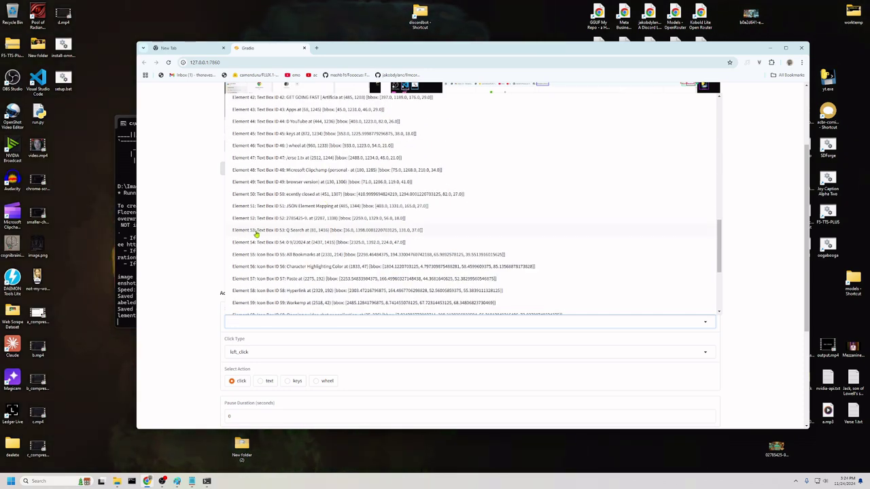
left_click(307, 229)
scroll(278, 319, "down", 1)
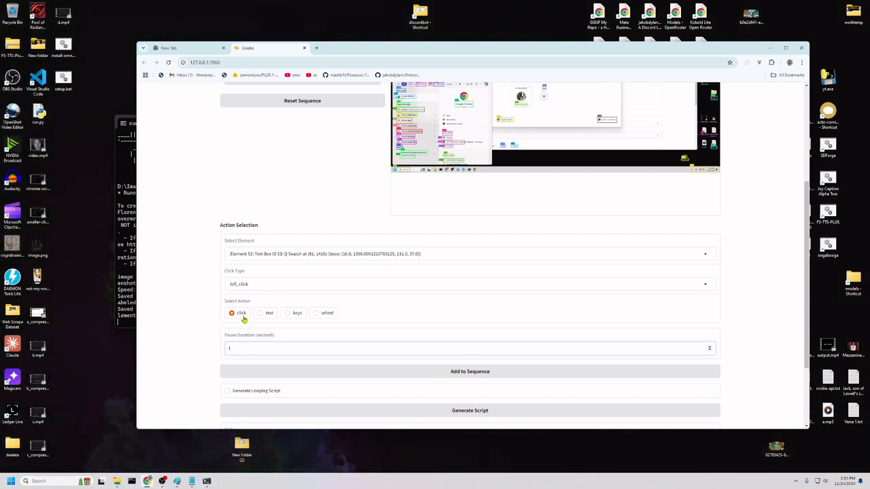
left_click(437, 371)
scroll(439, 371, "down", 2)
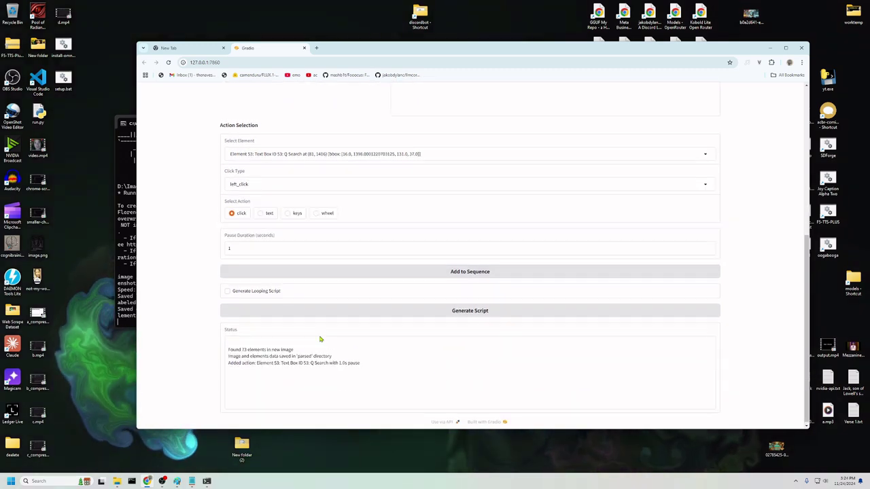
Add a text action that enters "chrome" with a 1-second pause to the sequence.
scroll(320, 339, "up", 4)
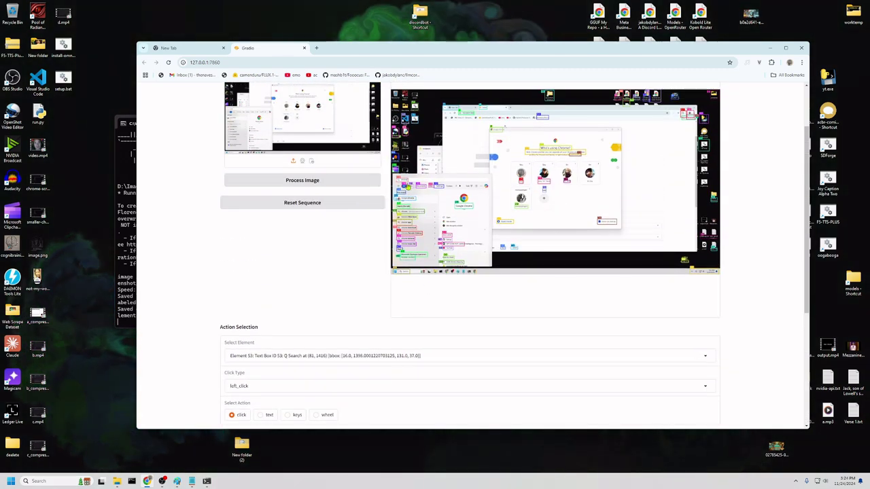
scroll(426, 211, "up", 1)
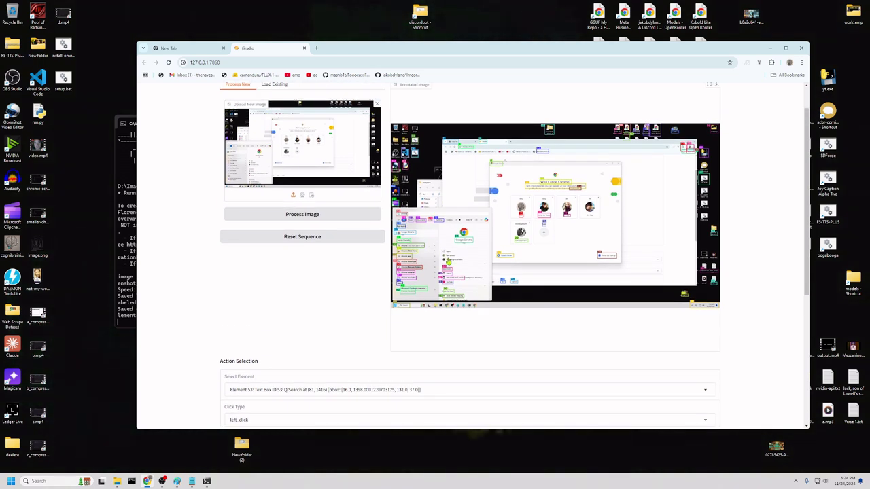
scroll(384, 334, "down", 3)
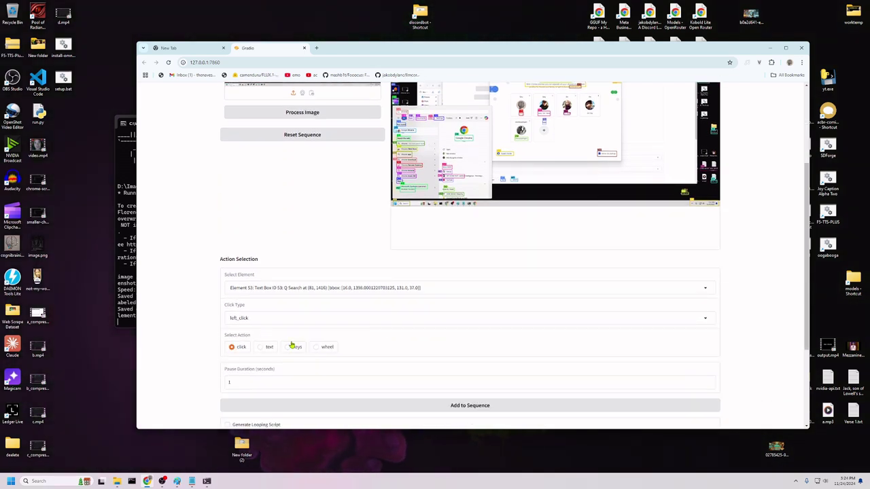
left_click(261, 348)
left_click(272, 286)
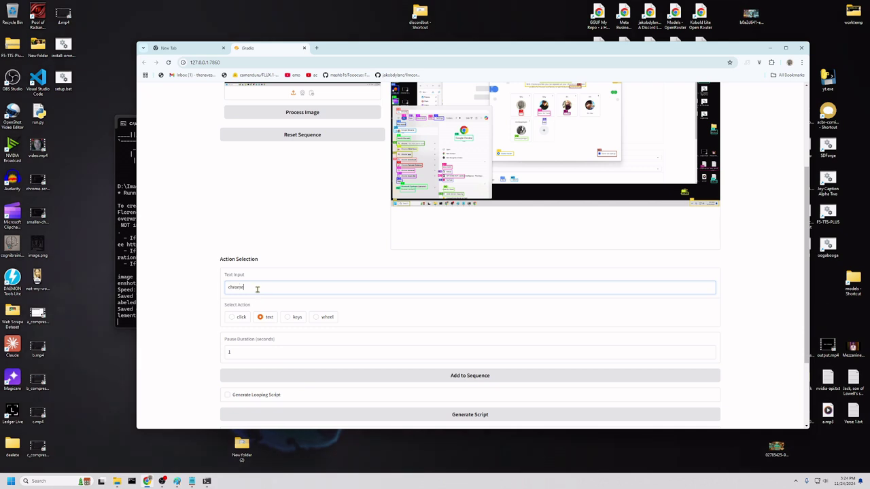
scroll(440, 302, "down", 3)
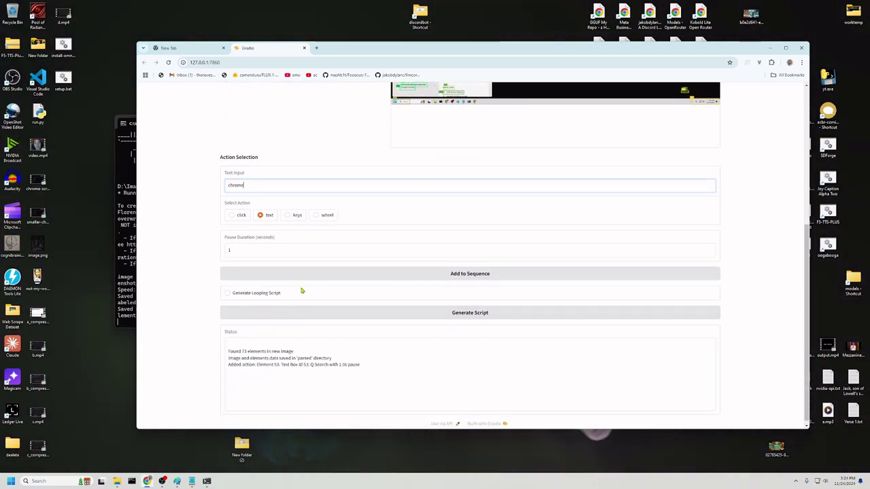
left_click(439, 274)
Find the Google Chrome search result's ID in the annotated image and add a left_click action on Element 25 with a 1-second pause.
scroll(438, 280, "up", 2)
scroll(439, 279, "up", 1)
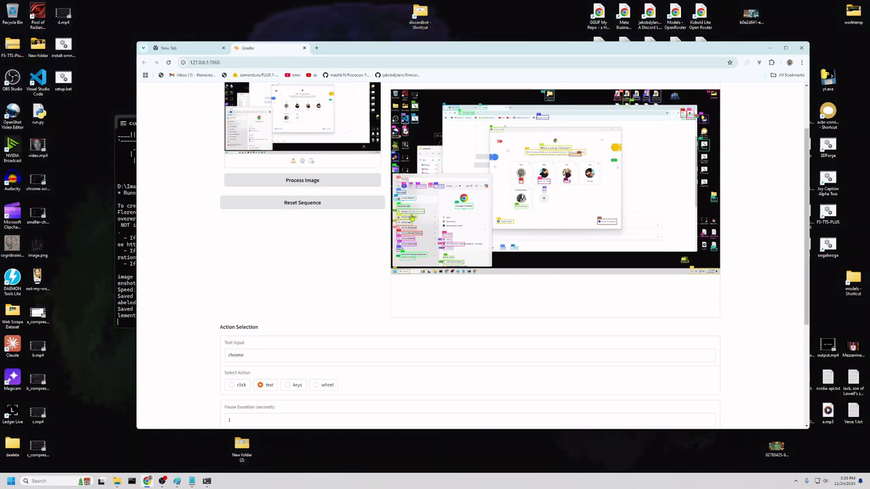
scroll(437, 245, "up", 9, "ctrl")
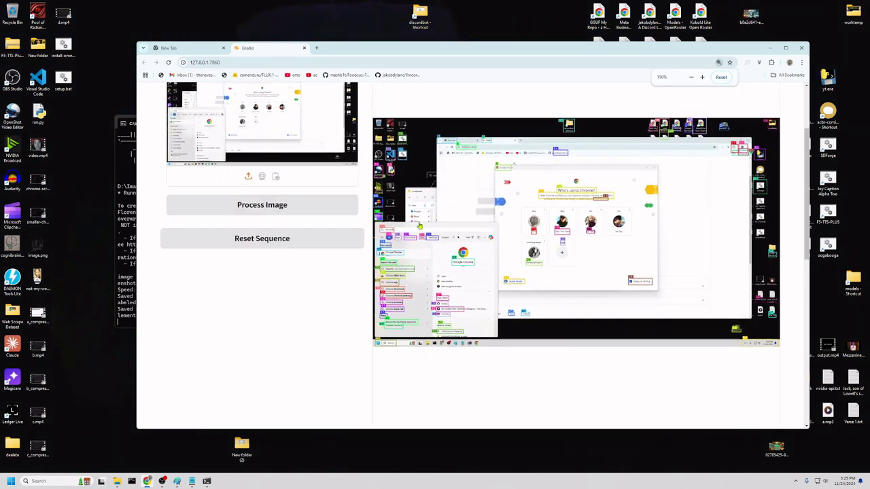
scroll(464, 275, "down", 8)
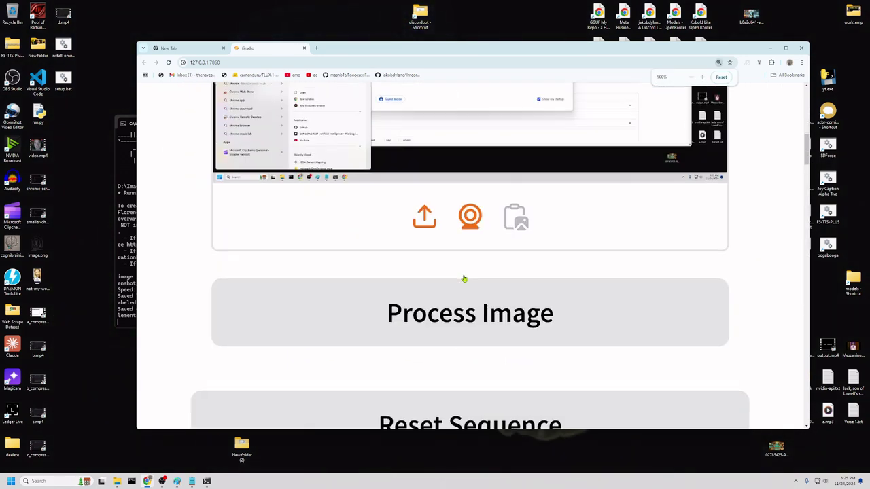
scroll(464, 278, "down", 3)
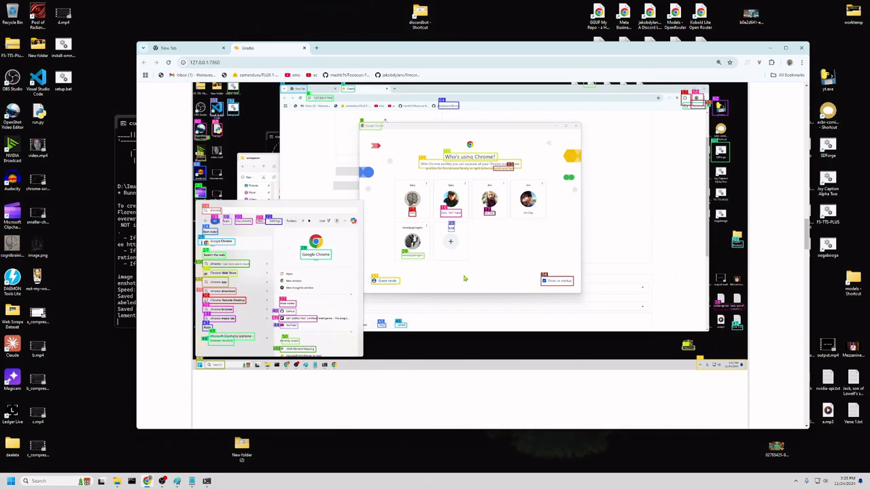
key("ctrl+0")
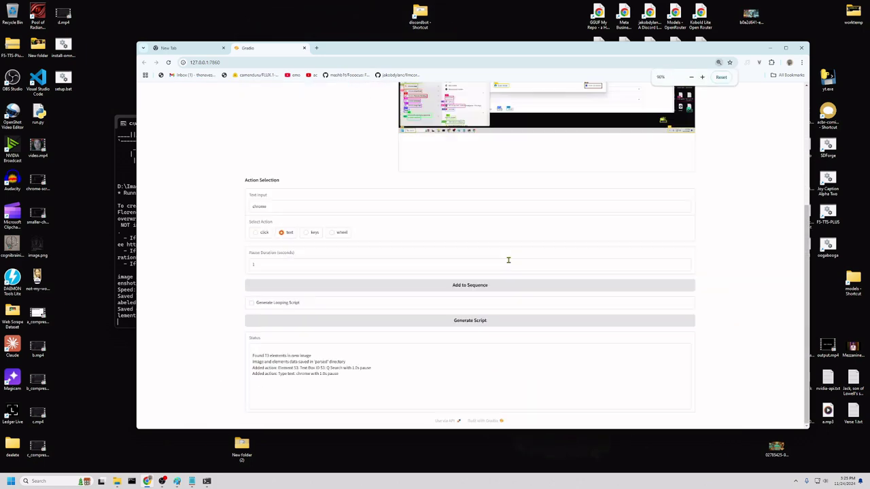
scroll(362, 248, "down", 1)
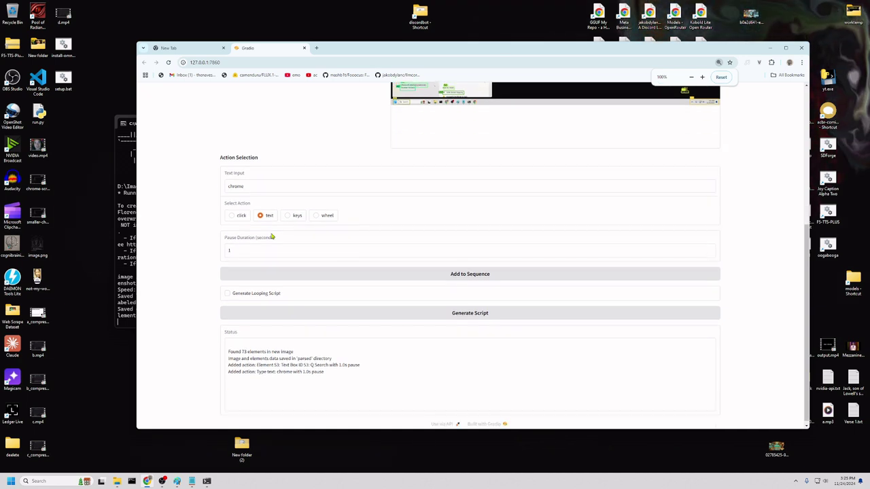
left_click(262, 186)
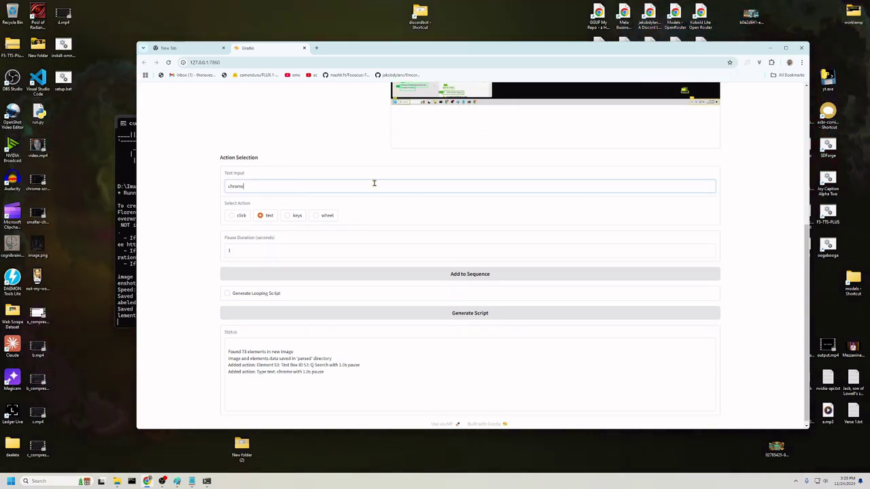
left_click(232, 216)
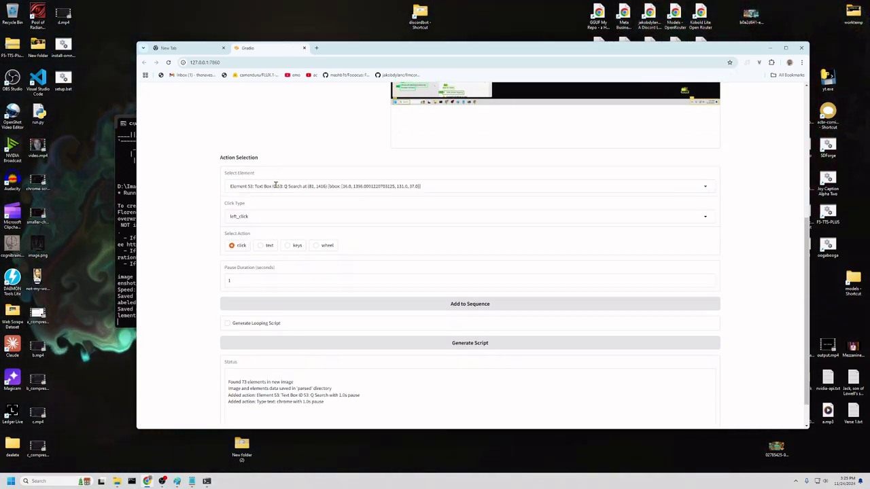
left_click(276, 187)
scroll(320, 258, "down", 3)
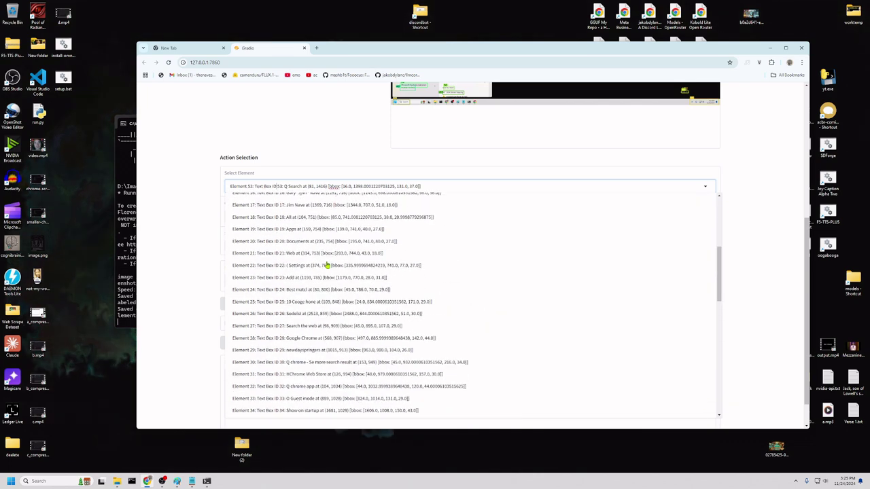
left_click(291, 302)
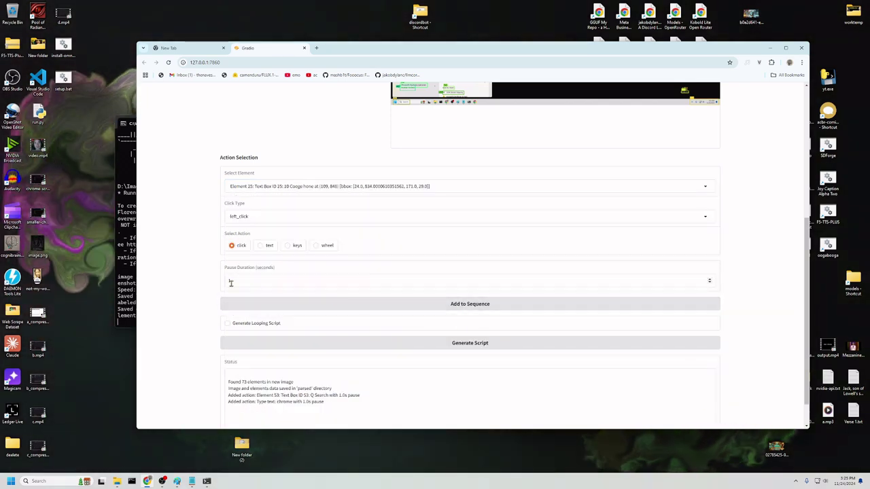
left_click(469, 306)
Check the first Chrome profile's ID in the annotated image and add a left_click action on Element 15 with a 1-second pause.
scroll(479, 257, "up", 3)
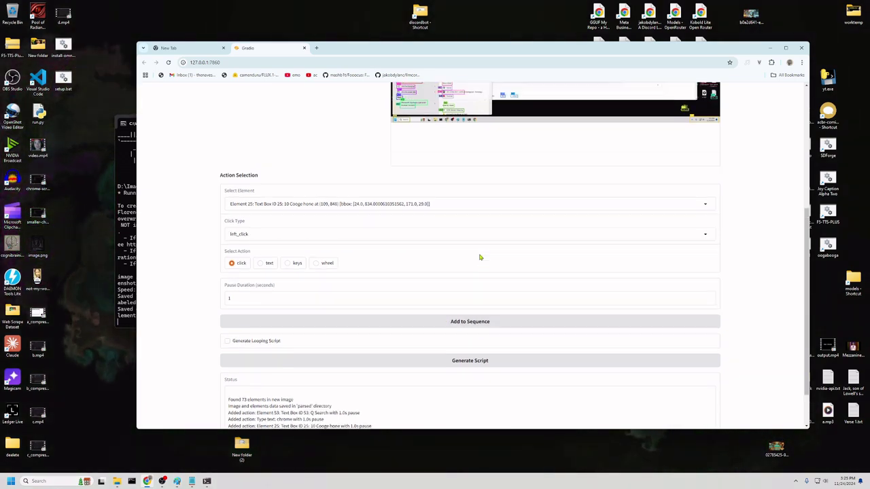
scroll(469, 224, "up", 1)
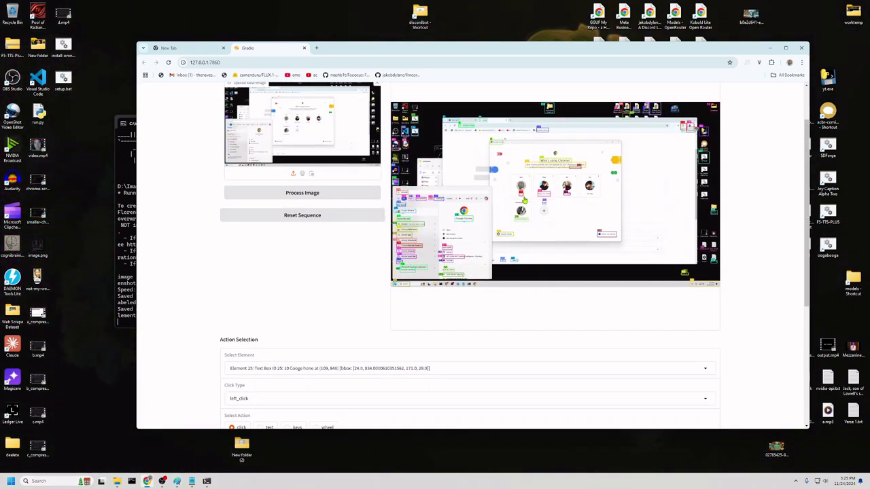
scroll(535, 238, "up", 8, "ctrl")
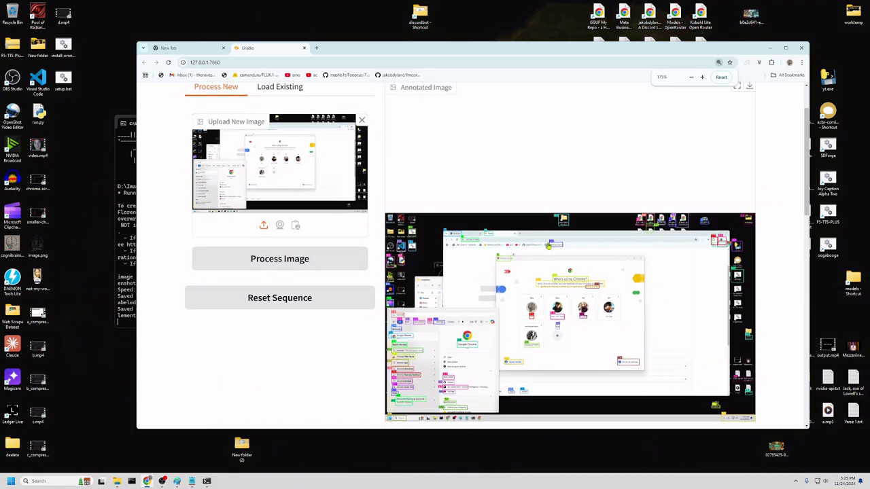
scroll(556, 252, "down", 5)
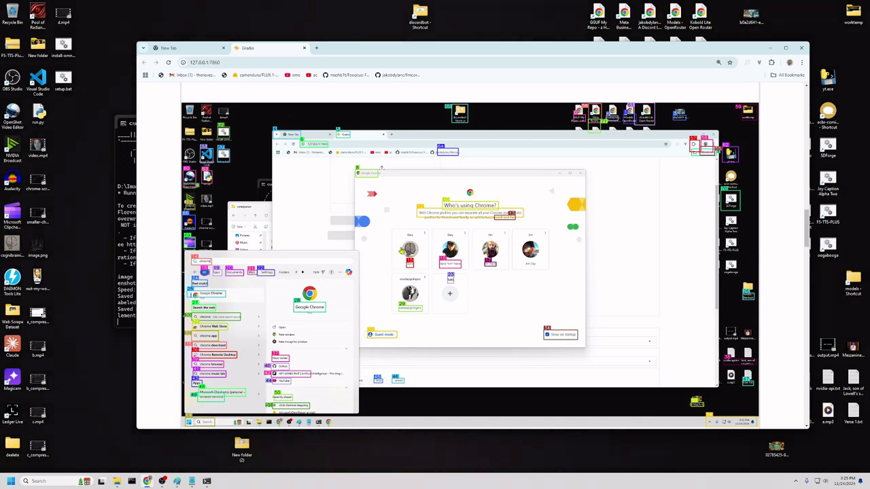
scroll(425, 258, "down", 8, "ctrl")
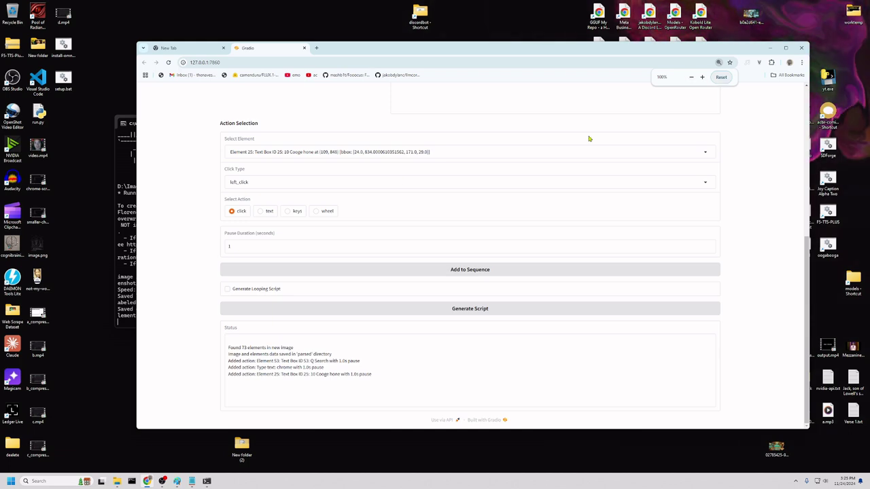
left_click(268, 152)
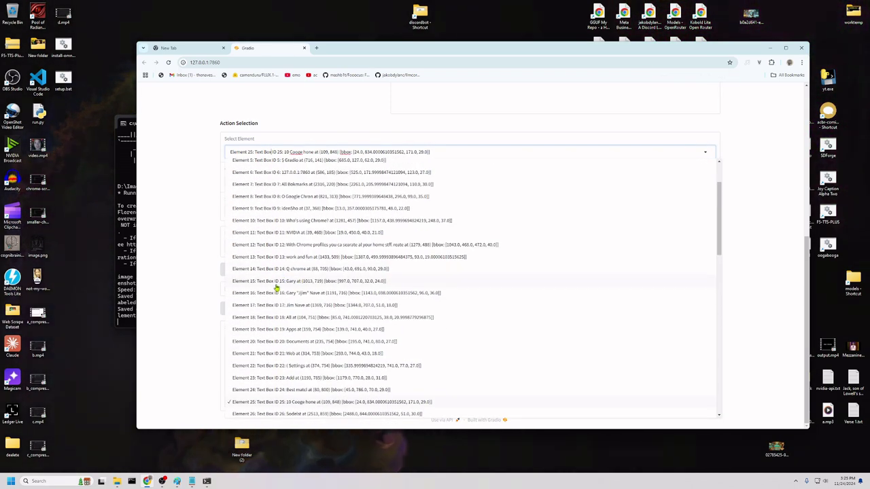
left_click(276, 284)
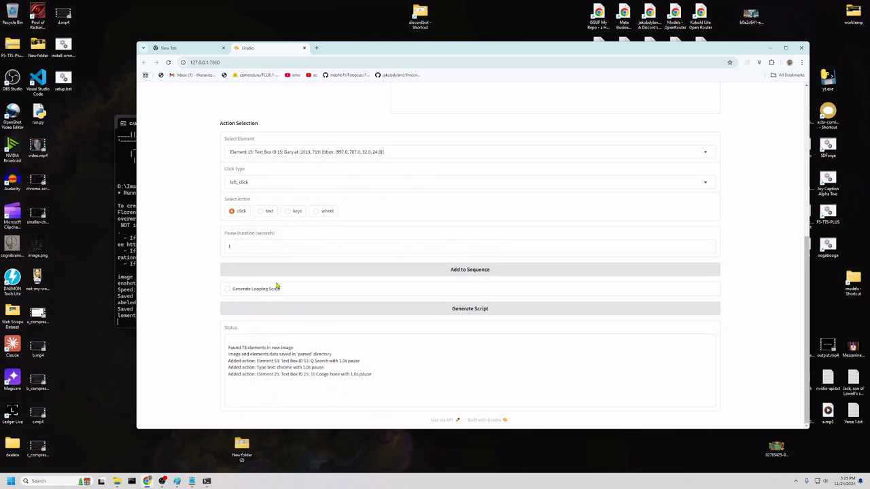
left_click(422, 269)
Add a keys action with the keyboard command ctrl+l and a 1-second pause to the sequence.
scroll(423, 269, "up", 5)
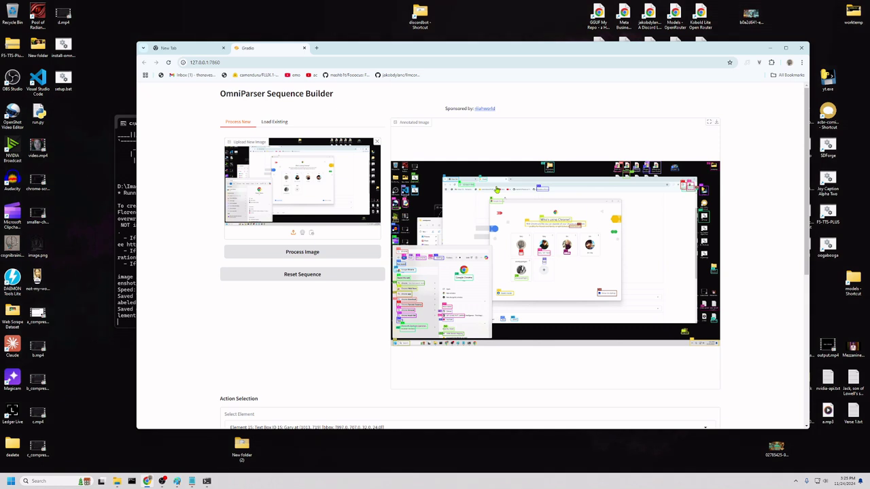
scroll(322, 291, "down", 3)
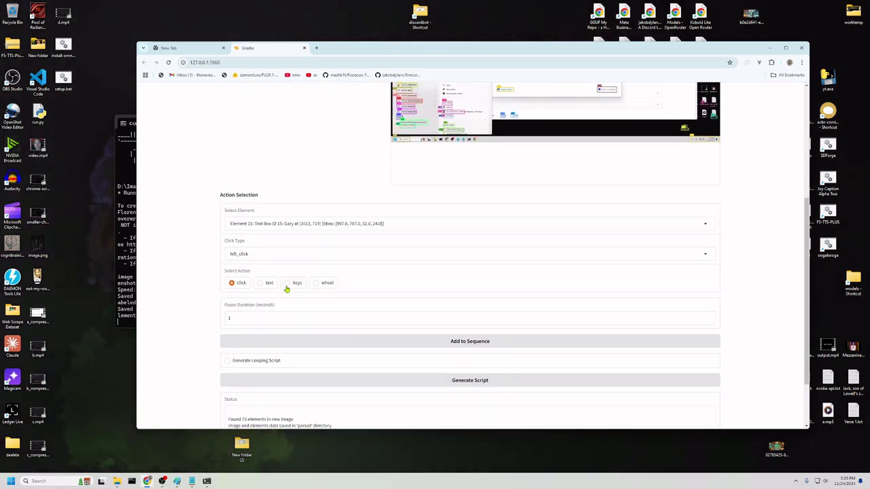
left_click(287, 282)
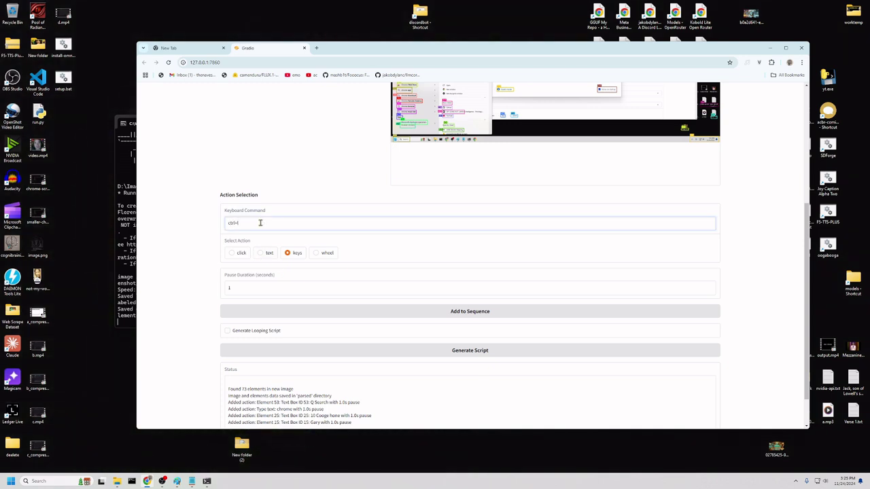
scroll(473, 129, "up", 3)
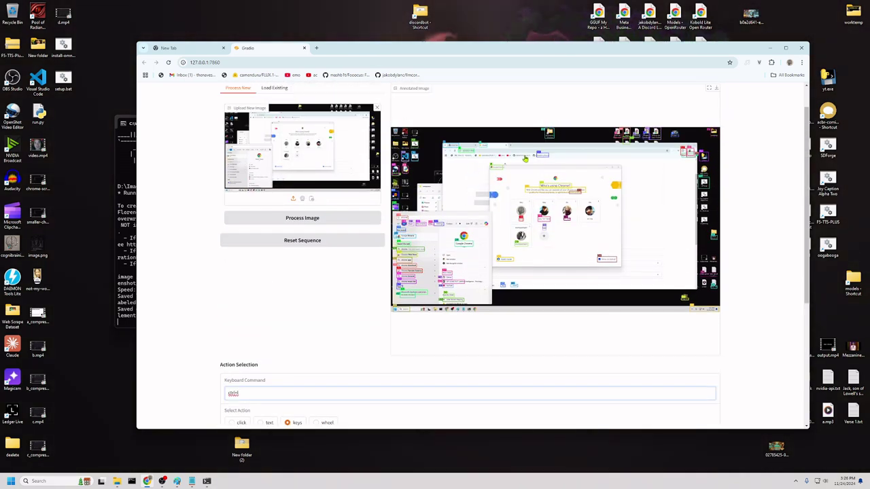
scroll(383, 306, "down", 4)
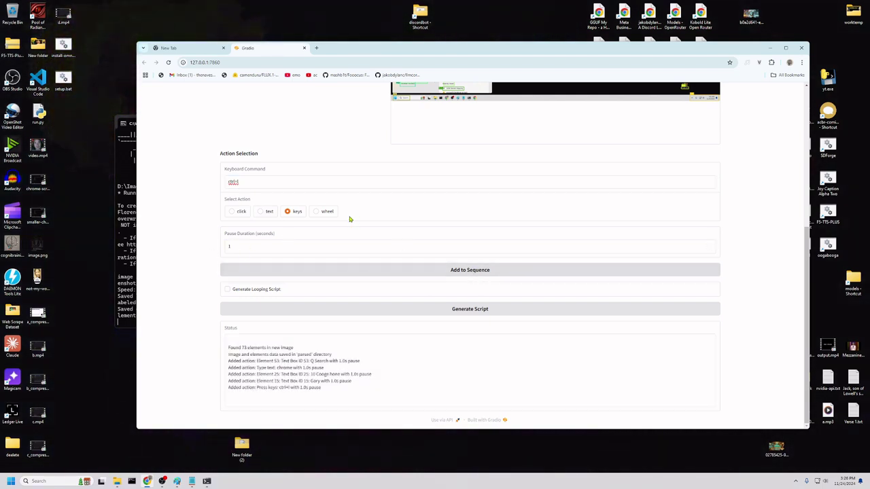
left_click(261, 211)
double_click(271, 182)
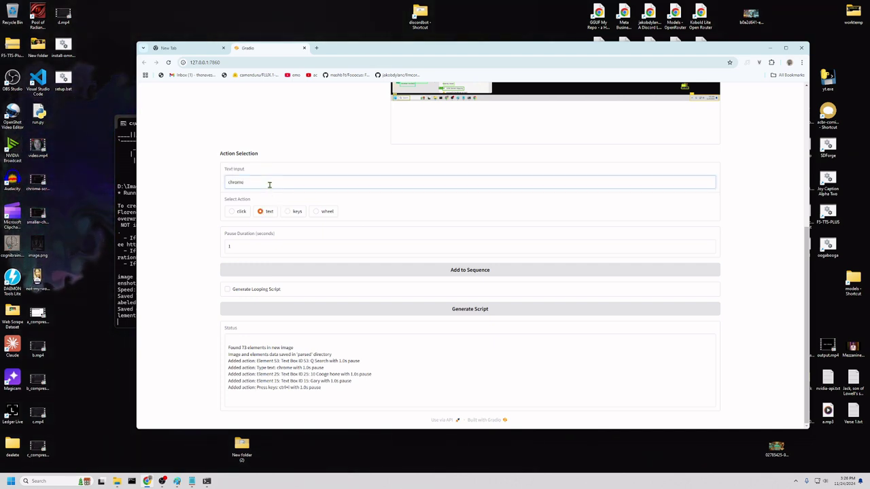
type("www.cognibuild.ai")
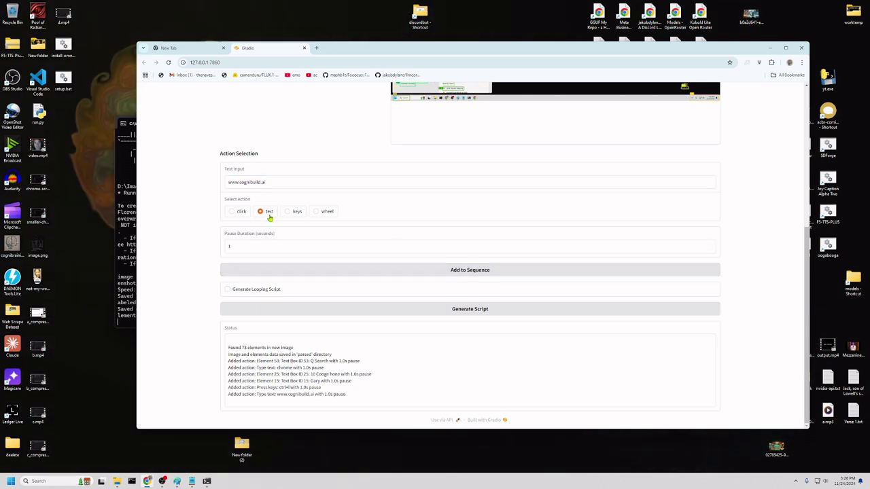
Add a keys action with the keyboard command enter and a 1-second pause, and generate the non-looping script from the sequence.
left_click(291, 211)
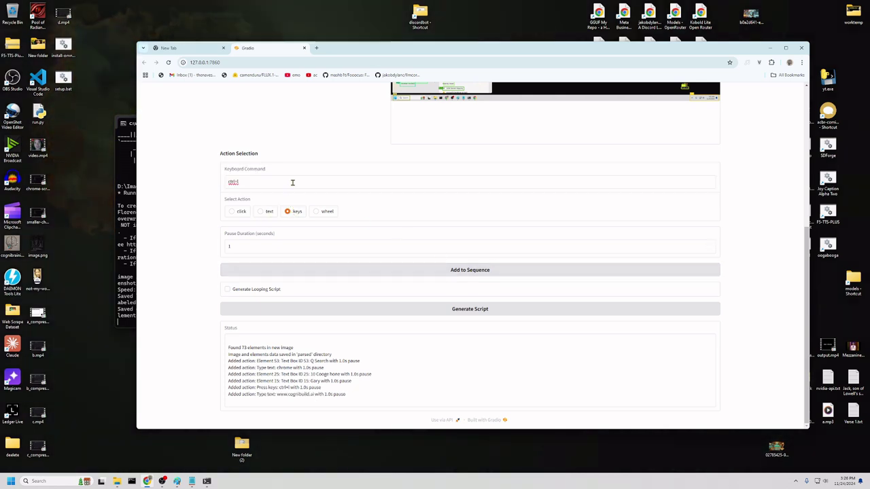
type("ctr")
key("BackSpace")
key("BackSpace")
key("BackSpace")
type("enter")
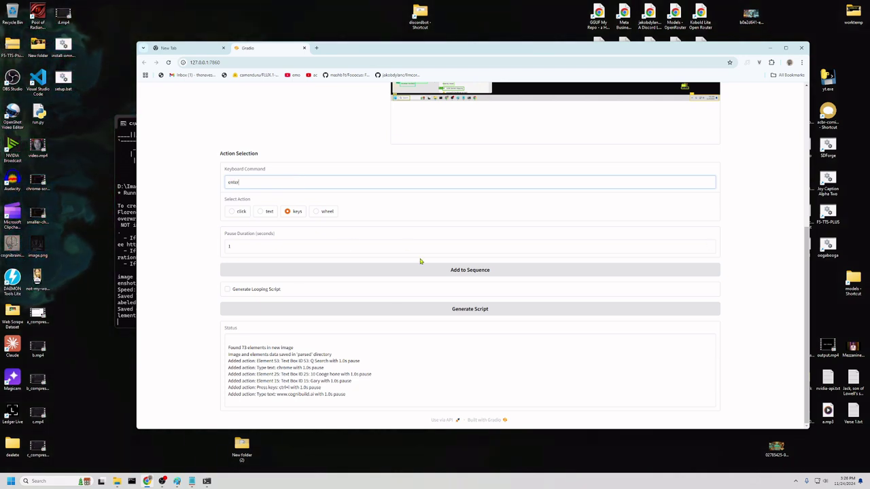
left_click(452, 271)
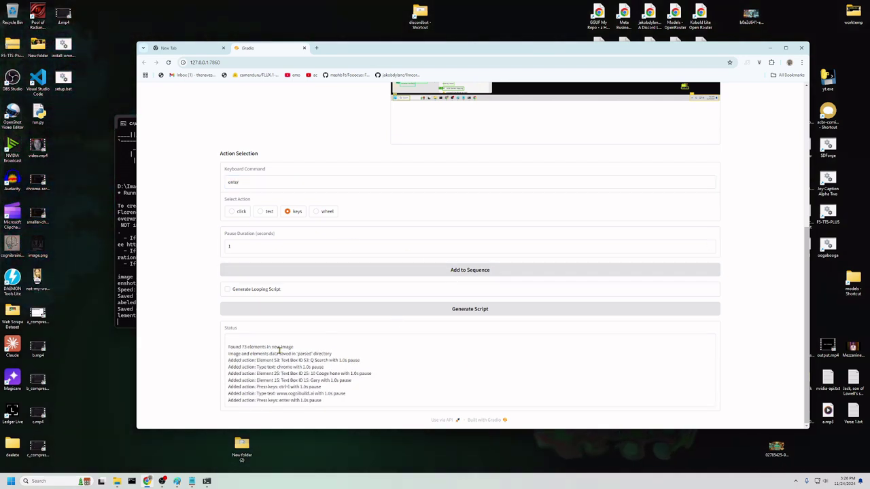
left_click(480, 309)
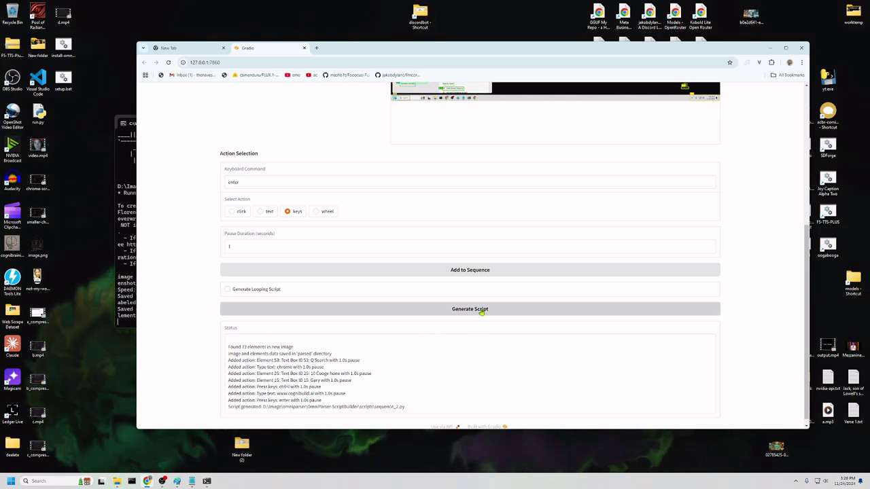
left_click_drag(233, 406, 429, 410)
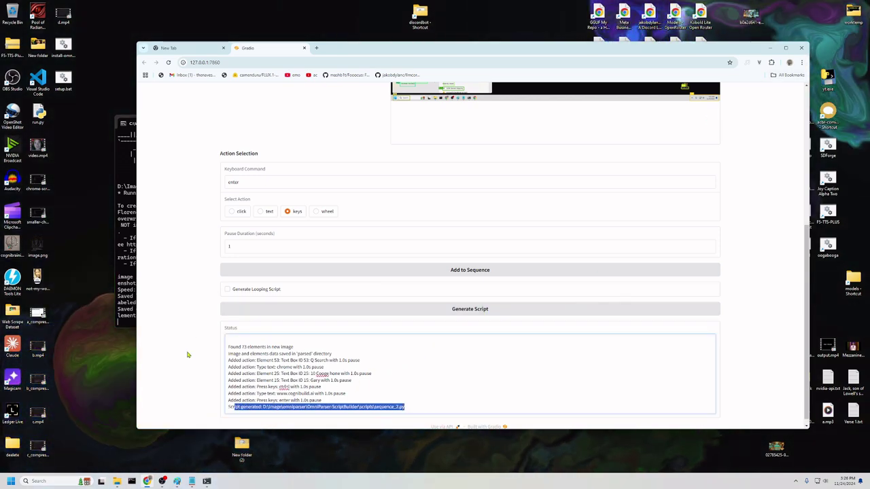
Launch run-scripts-handler.bat from the omniparser folder in File Explorer and move its terminal window clear of the folder.
left_click(117, 481)
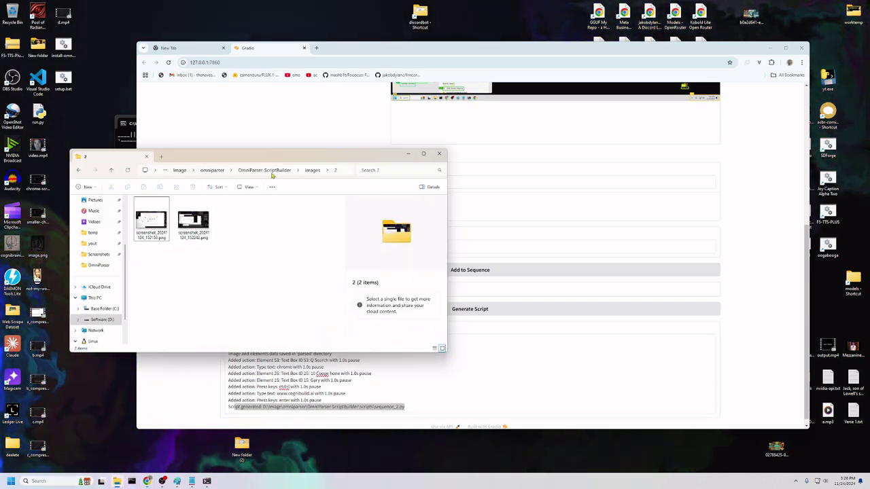
left_click(212, 173)
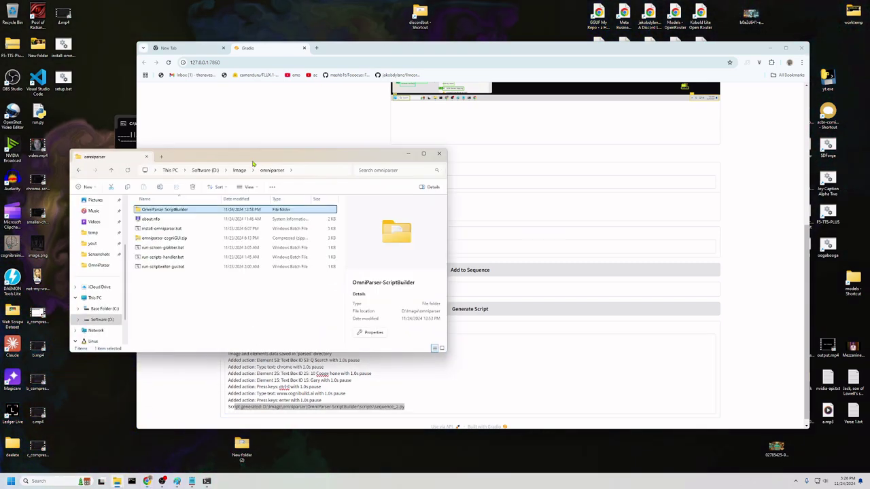
left_click_drag(224, 155, 356, 145)
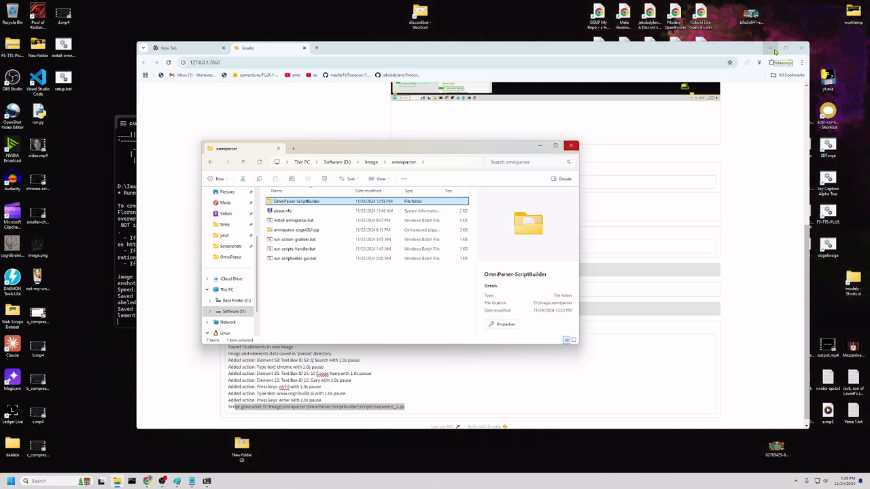
left_click(302, 241)
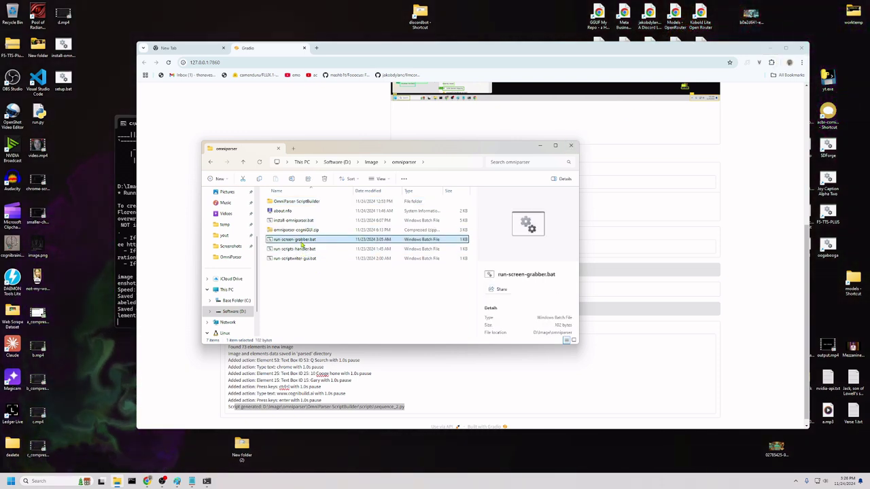
double_click(299, 250)
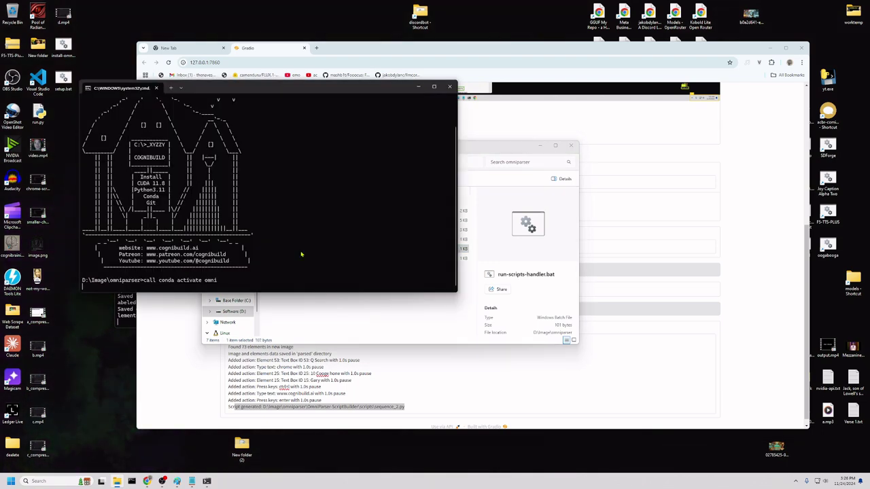
left_click_drag(280, 89, 487, 110)
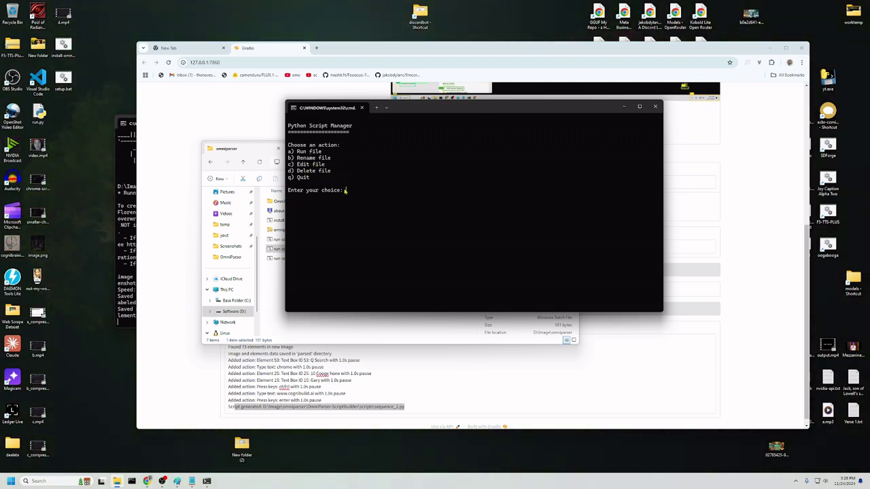
Check the generated file in OmniParser-ScriptBuilder's scripts folder and rename sequence_2.py to chrome-url-cognisite.py with the Python Script Manager.
type("b")
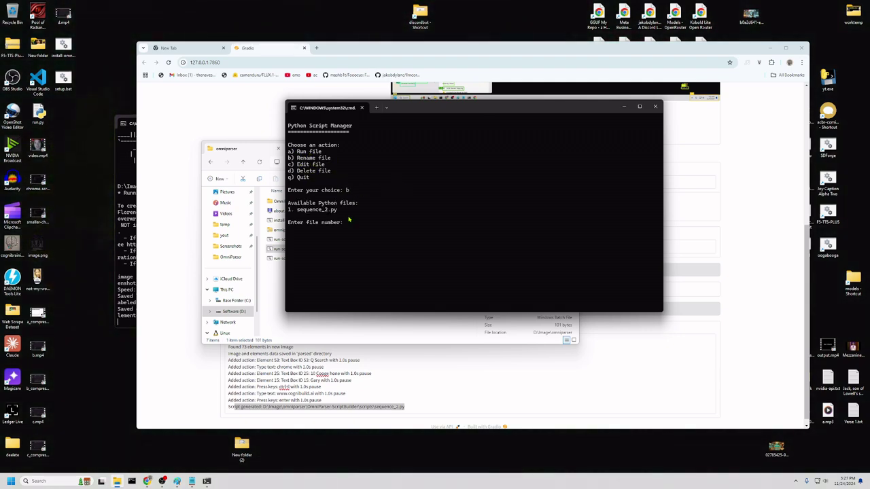
left_click(265, 315)
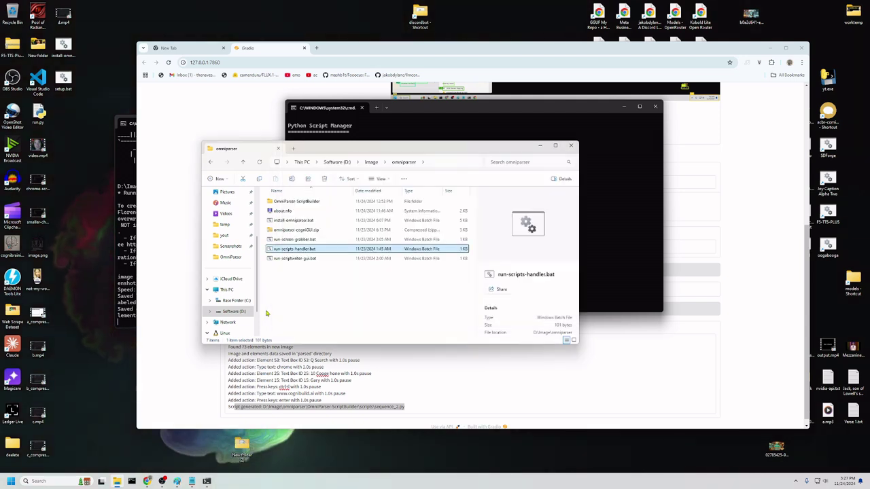
double_click(297, 203)
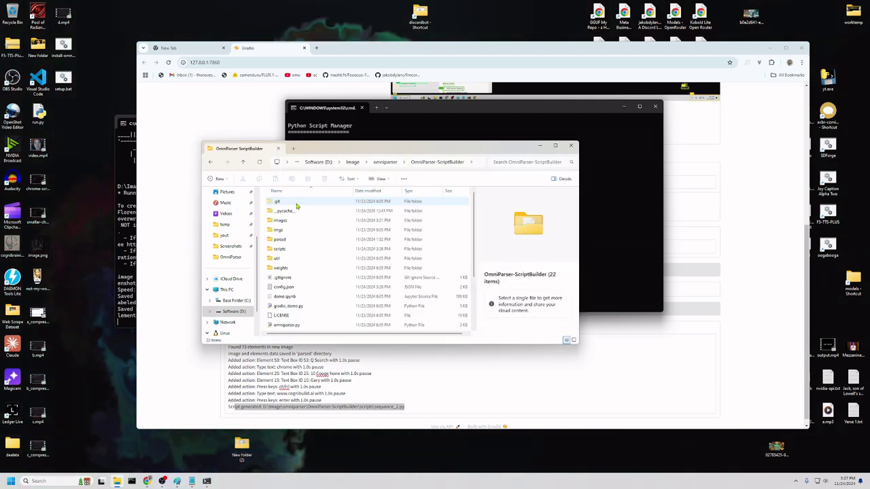
double_click(278, 252)
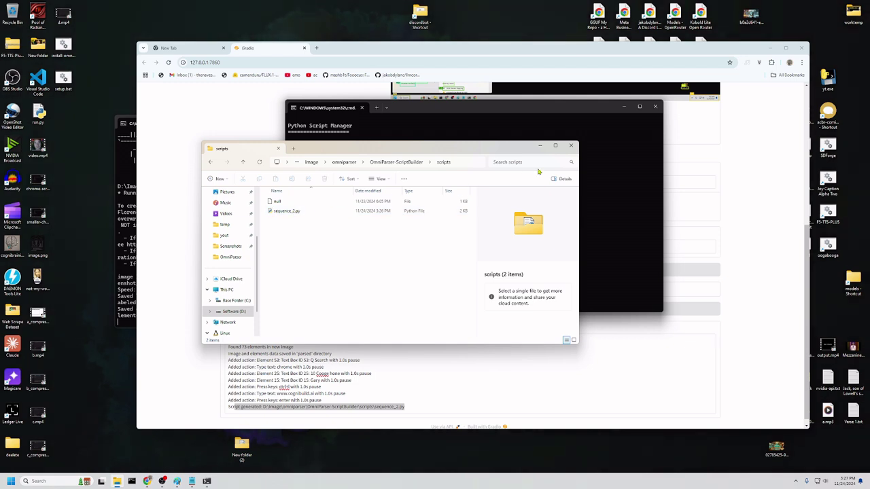
left_click(574, 131)
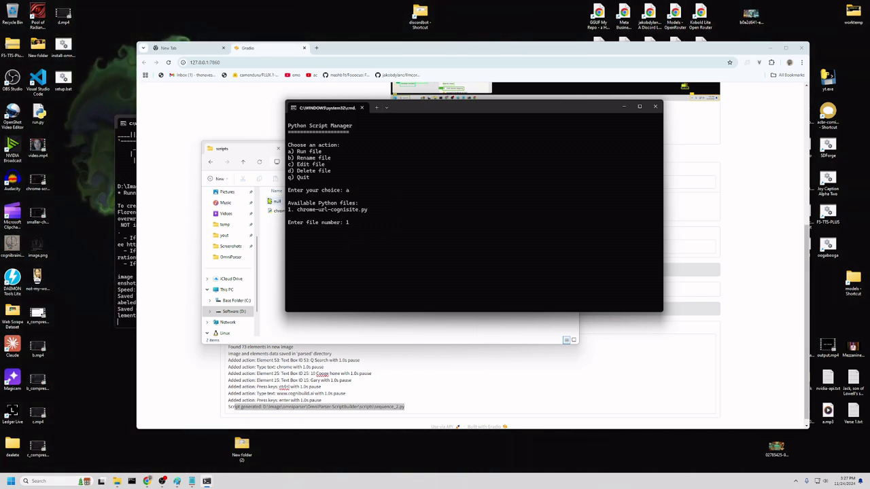
Run chrome-url-cognisite.py from the Python Script Manager and search Windows for chrome to check where the Google Chrome result appears.
key("Return")
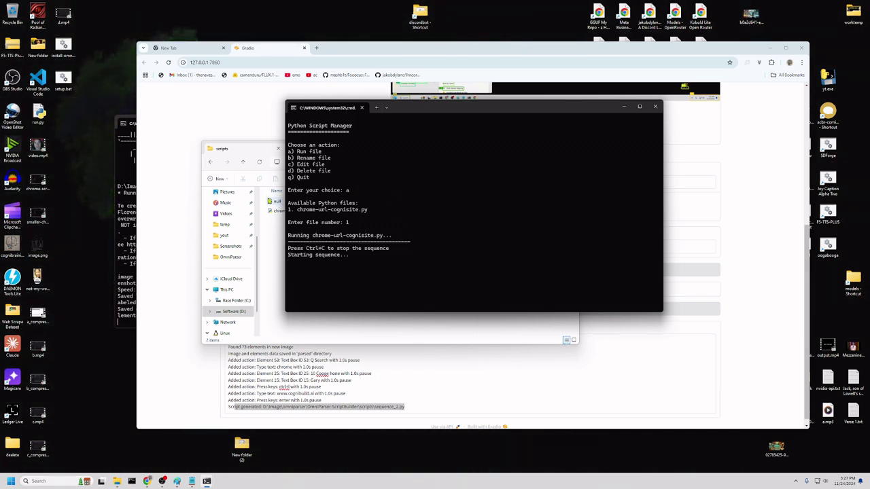
left_click(27, 483)
type("chrome")
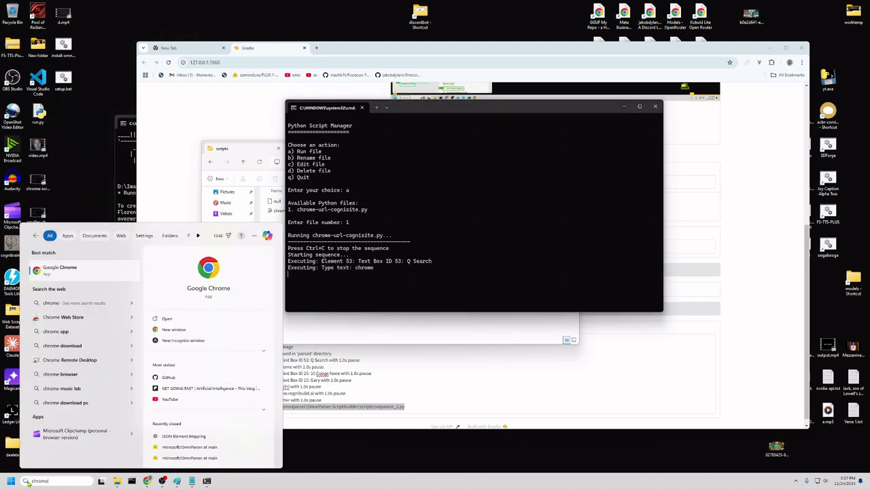
left_click(38, 290)
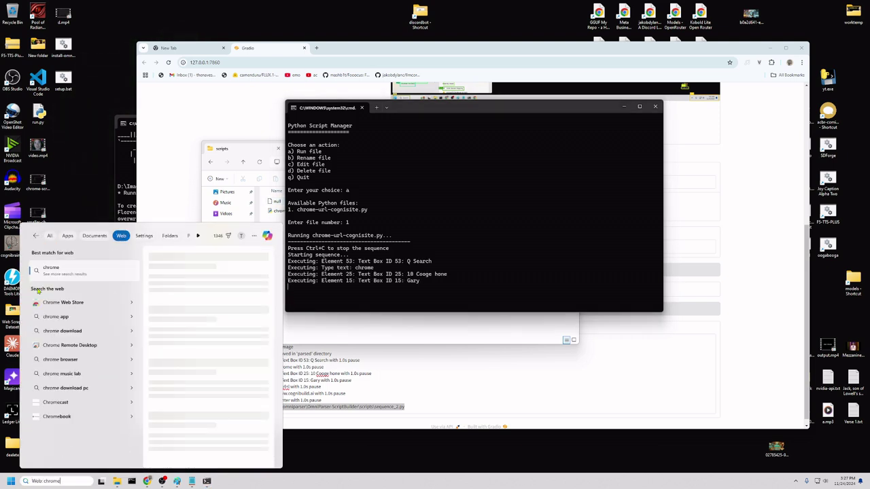
left_click(345, 247)
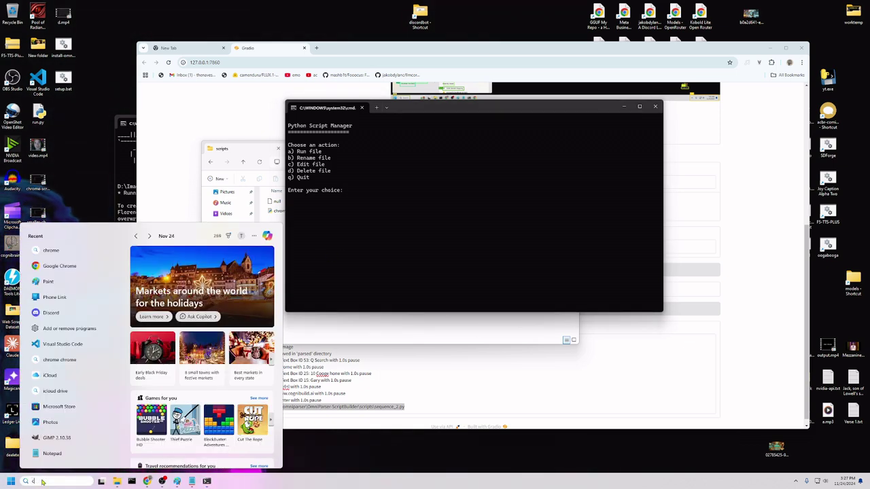
type("chrome")
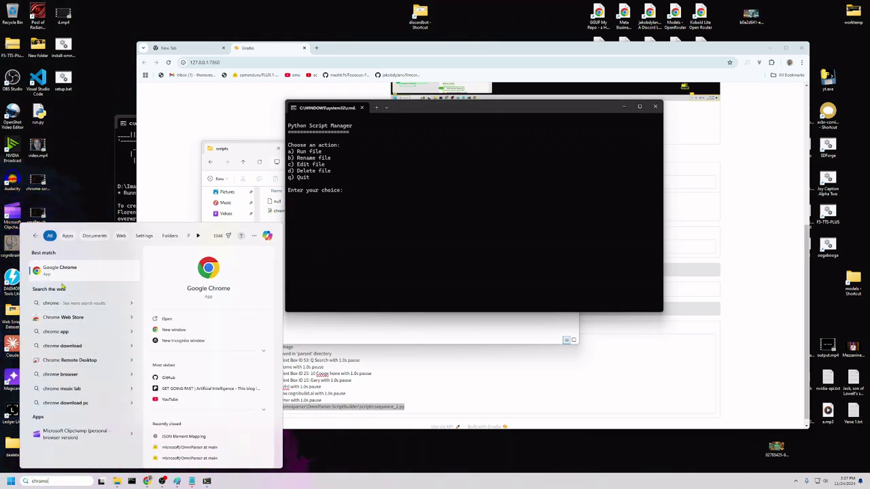
Open chrome-url-cognisite.py for editing from the Python Script Manager, enlarge the Notepad window and highlight the import lines.
left_click(393, 234)
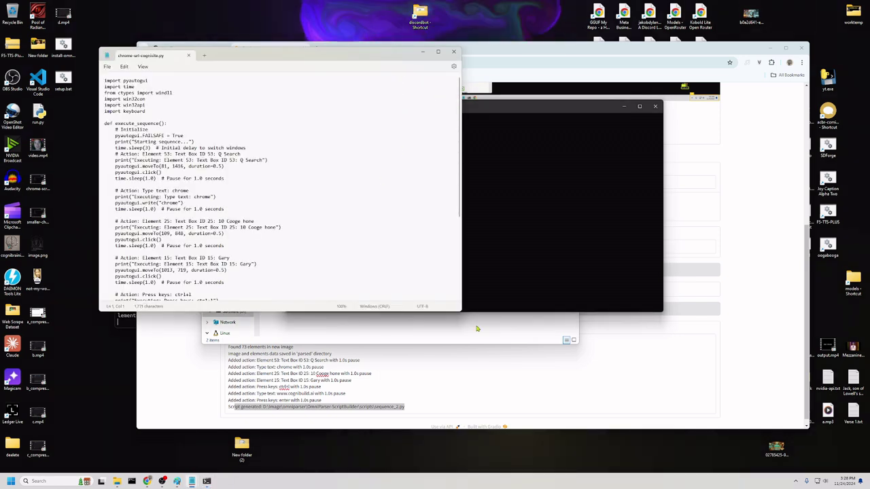
left_click_drag(461, 312, 700, 421)
left_click_drag(146, 111, 100, 76)
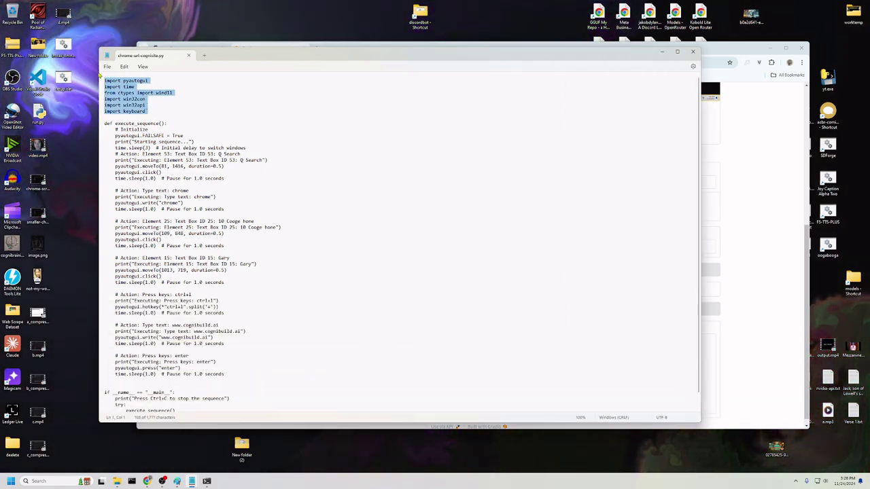
scroll(102, 95, "down", 1)
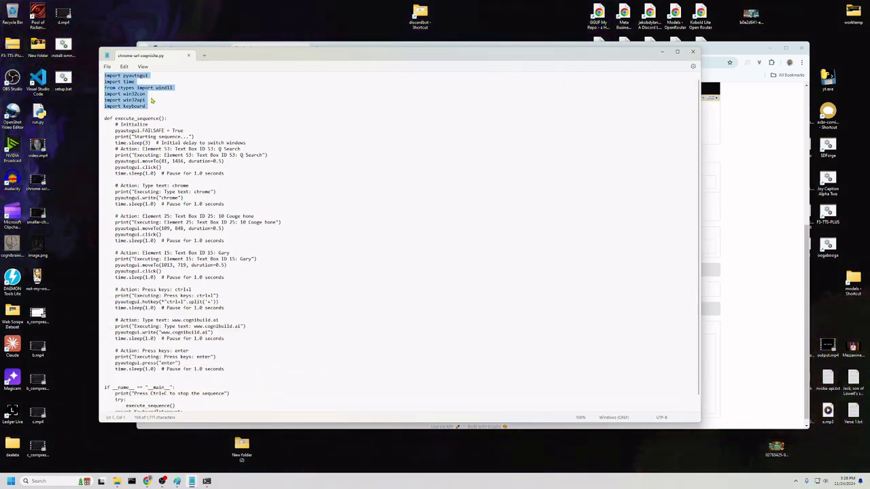
Examine the execute_sequence() function in the script, including its indented body and the individual commented action blocks.
left_click(109, 110)
left_click_drag(108, 112, 100, 113)
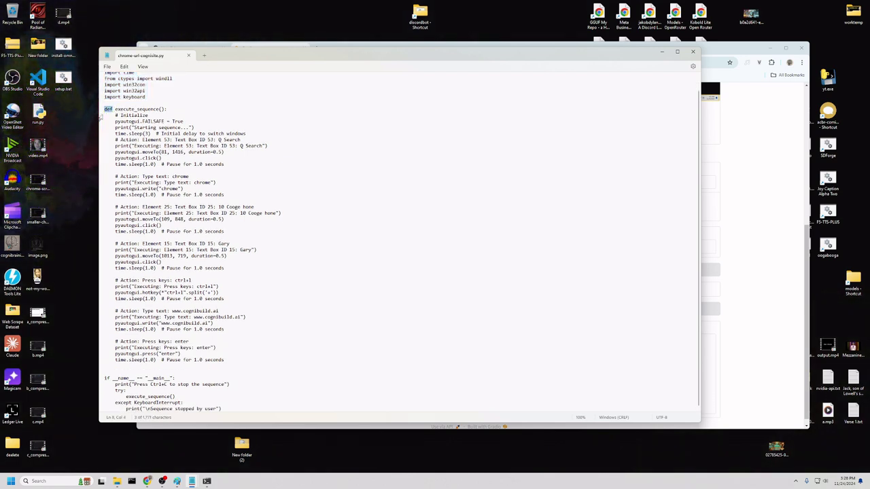
left_click_drag(281, 364, 112, 115)
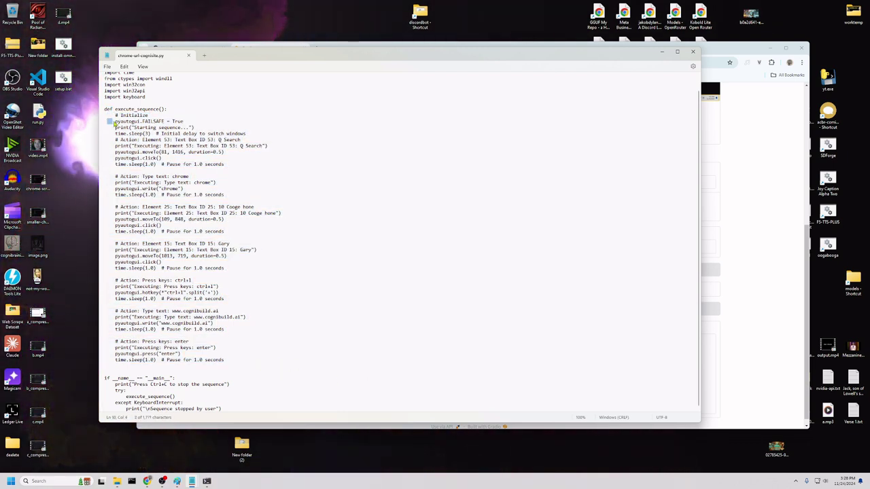
left_click_drag(108, 112, 167, 110)
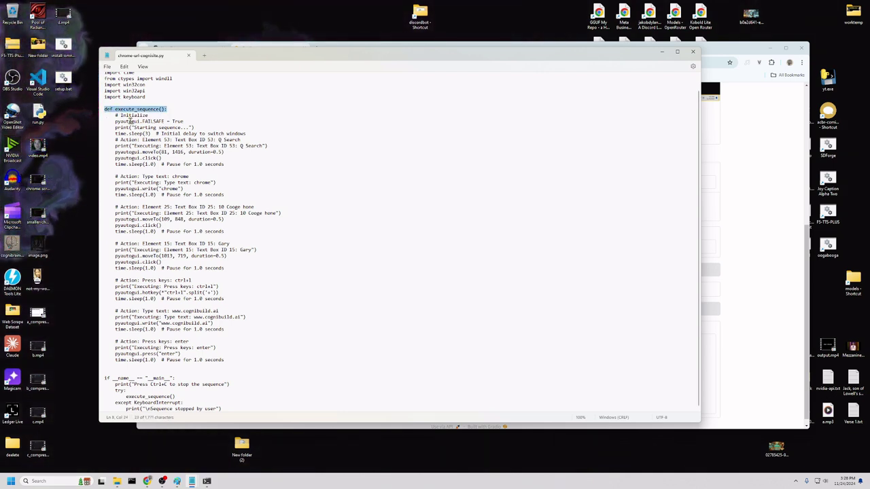
left_click(114, 109)
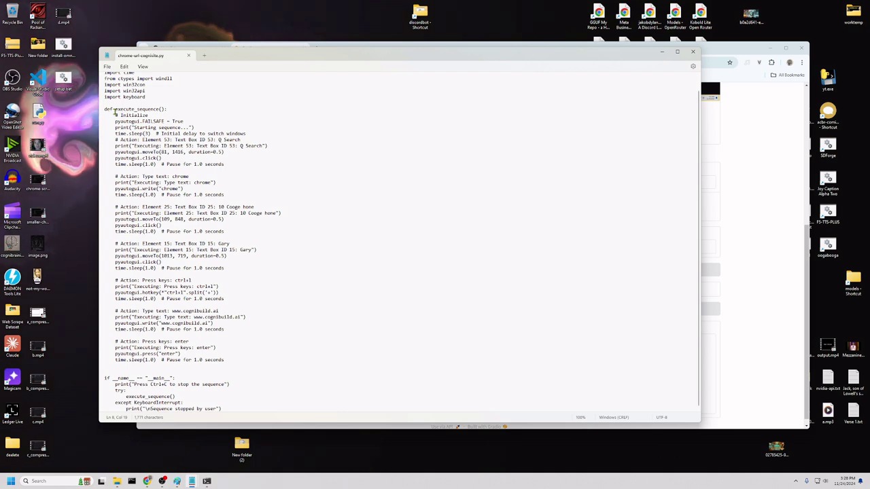
left_click_drag(115, 115, 104, 360)
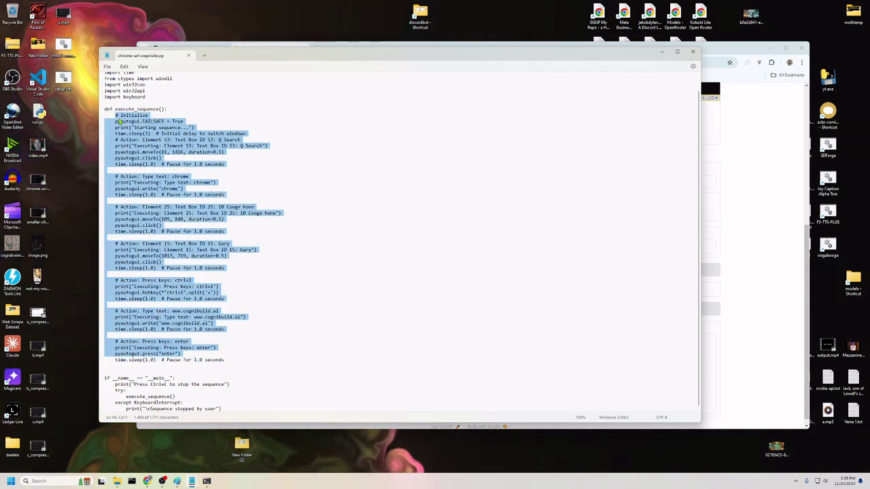
left_click(109, 377)
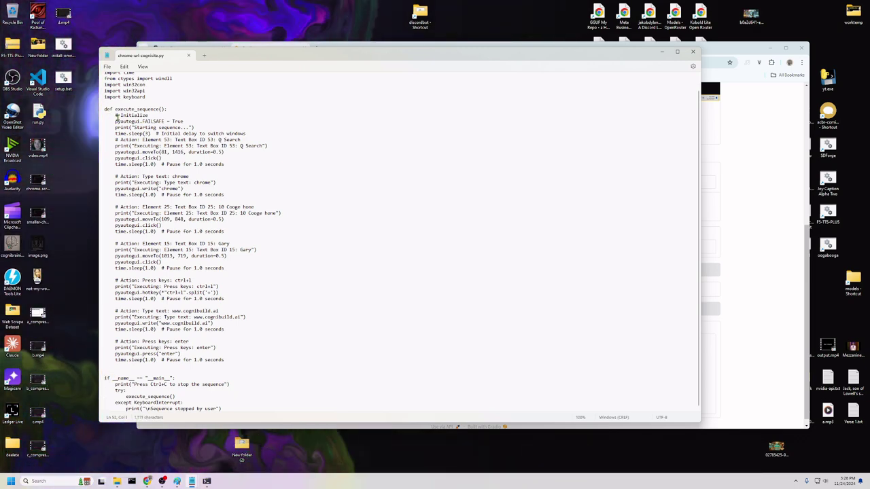
left_click_drag(114, 115, 244, 166)
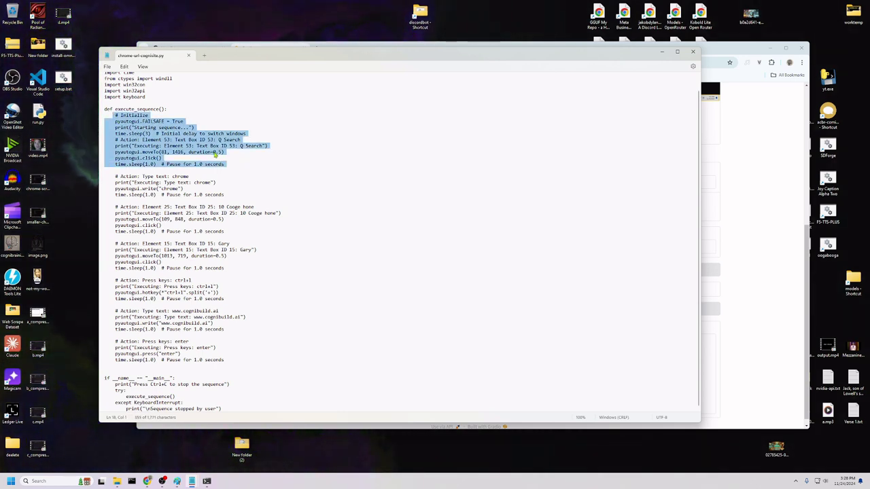
left_click(115, 176)
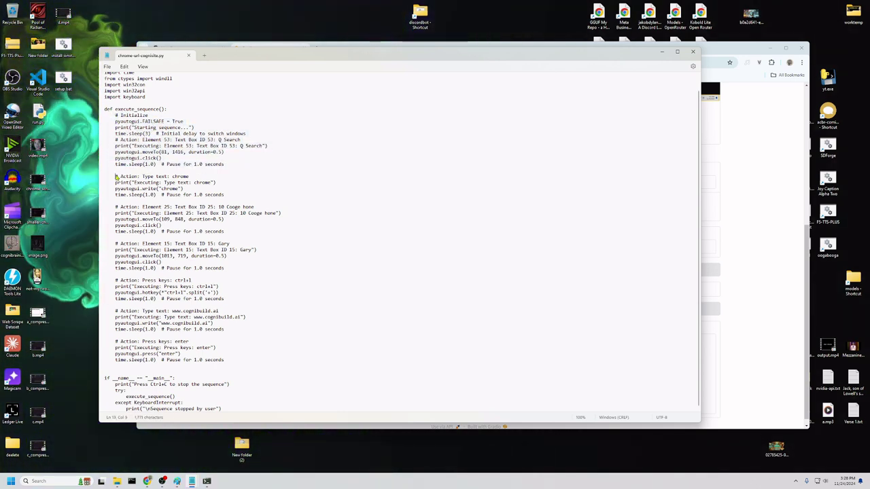
left_click_drag(116, 177, 191, 177)
double_click(114, 207)
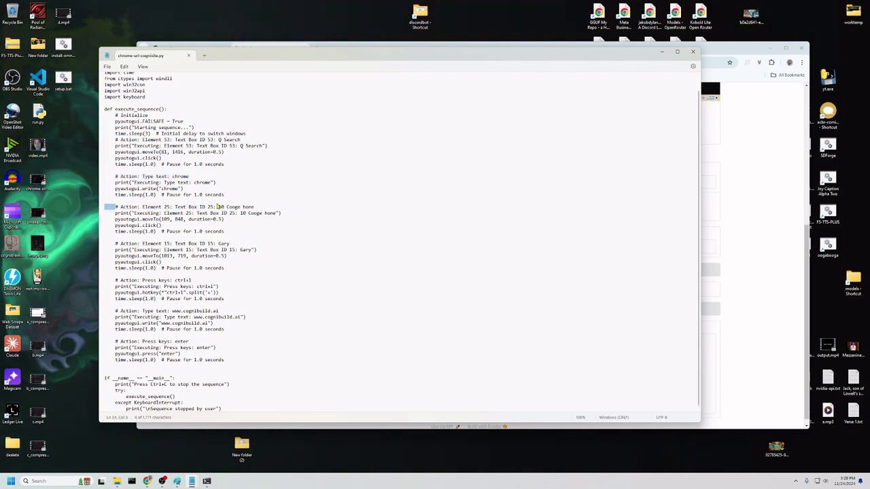
Insert a trial comment line starting with # beneath the # Initialize comment and delete it again.
left_click(117, 115)
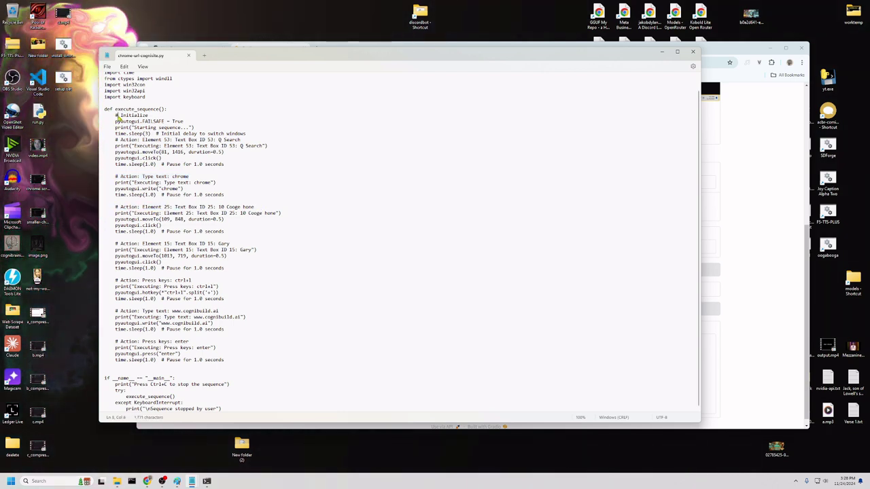
left_click_drag(117, 116, 114, 116)
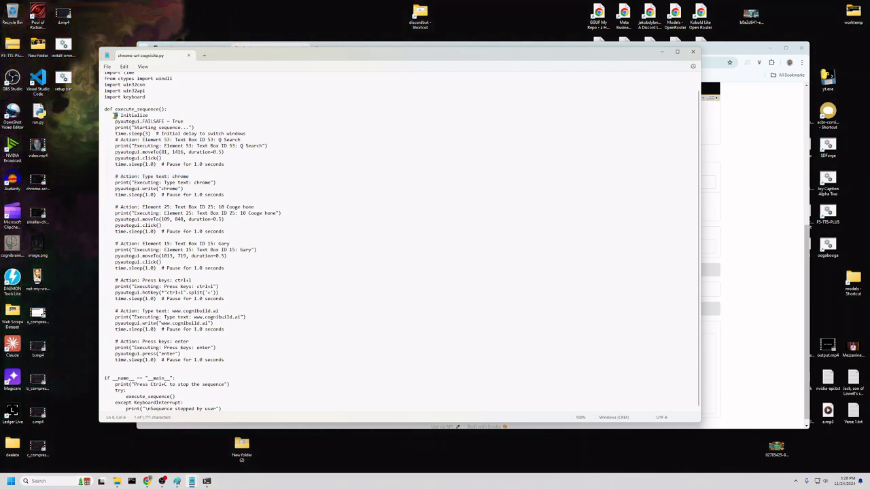
left_click(169, 116)
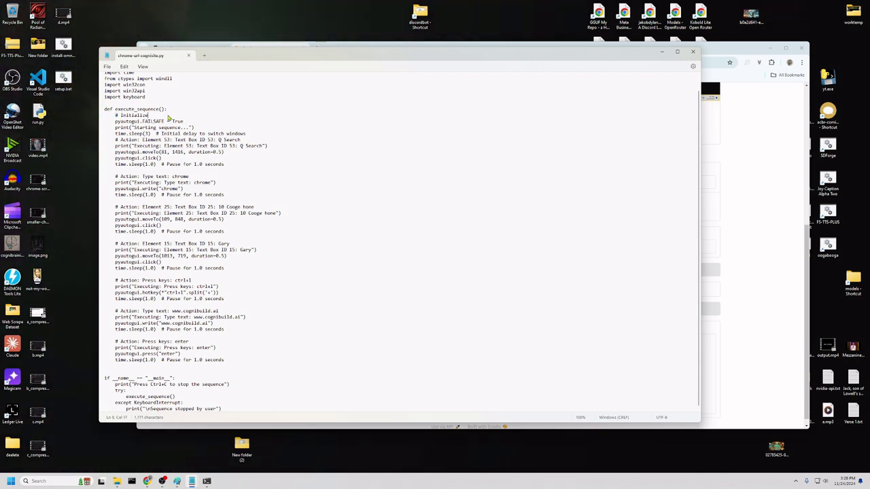
key("Return")
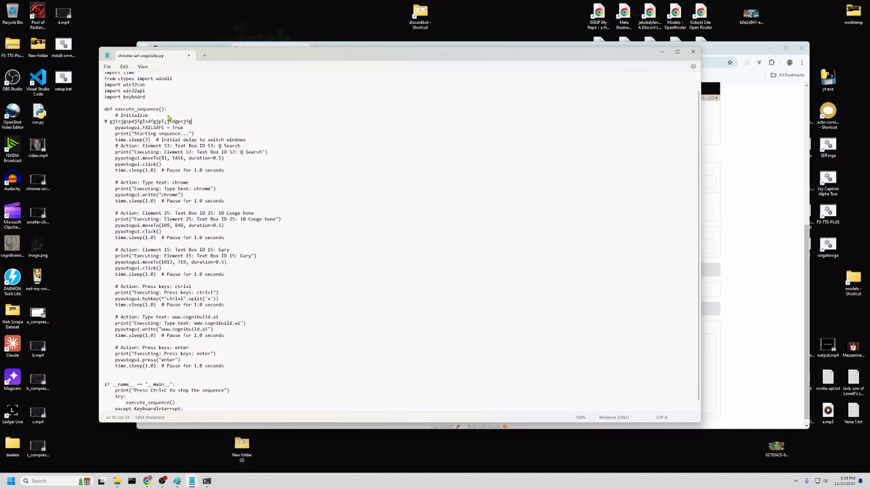
key("BackSpace")
key("BackSpace")
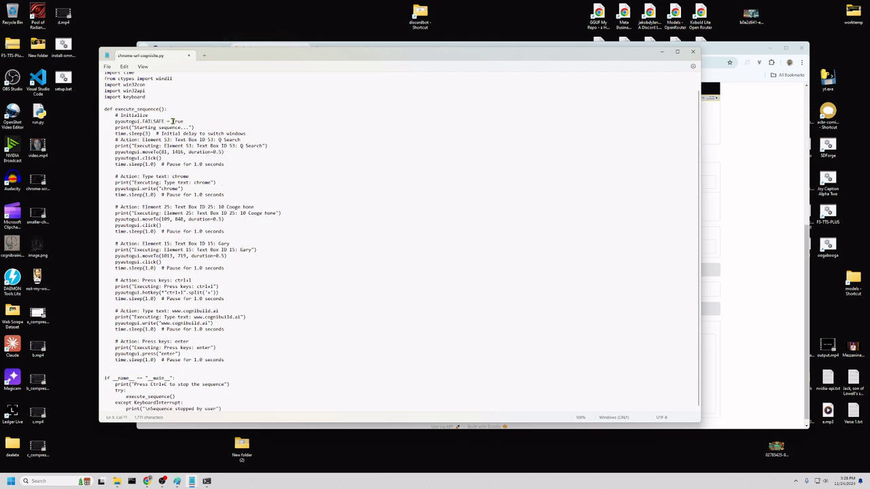
Highlight the pyautogui.FAILSAFE setting in the script and return to the Python Script Manager terminal.
left_click_drag(116, 121, 170, 121)
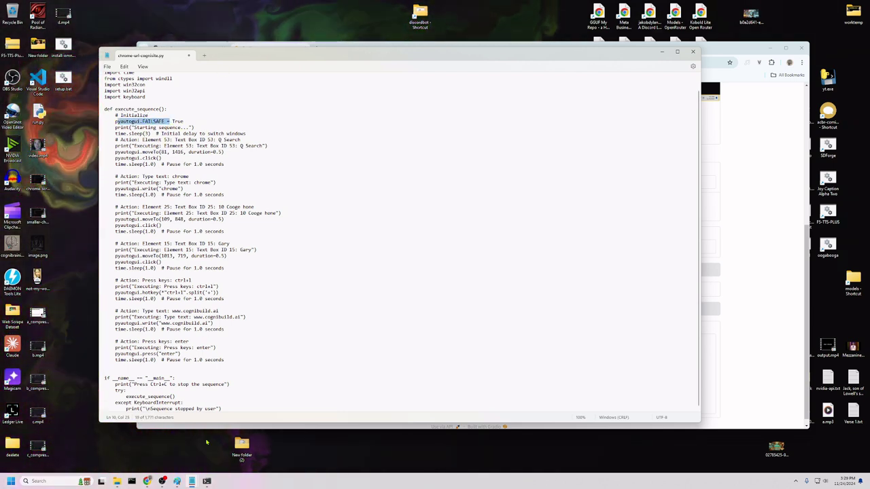
mouse_move(207, 481)
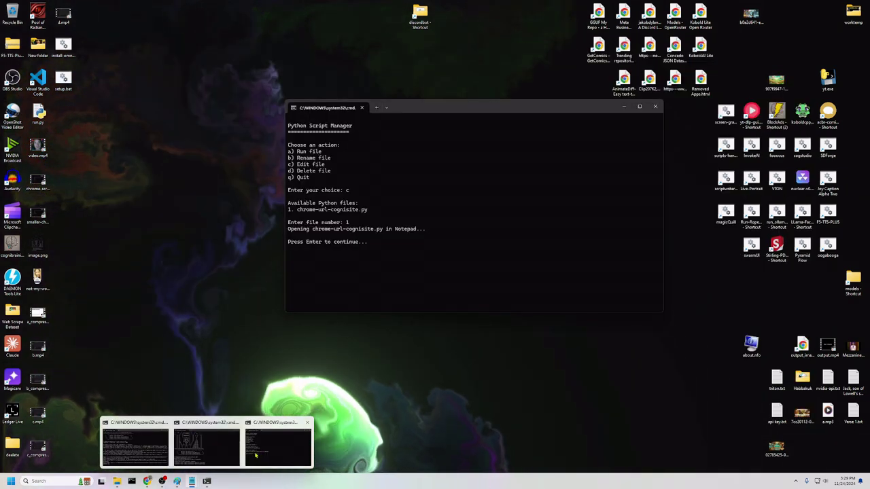
Look through the three open command windows and bring the Python Script Manager window to the front.
left_click(207, 454)
mouse_move(207, 481)
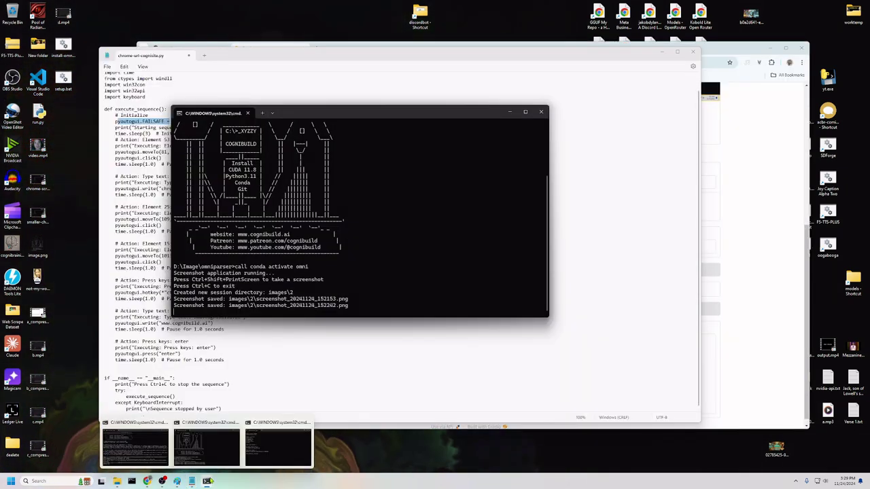
left_click(157, 455)
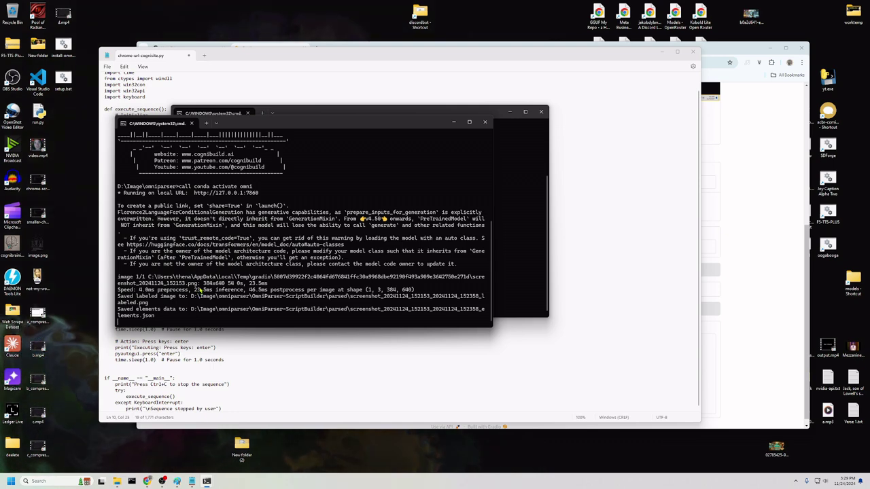
mouse_move(207, 481)
left_click(265, 453)
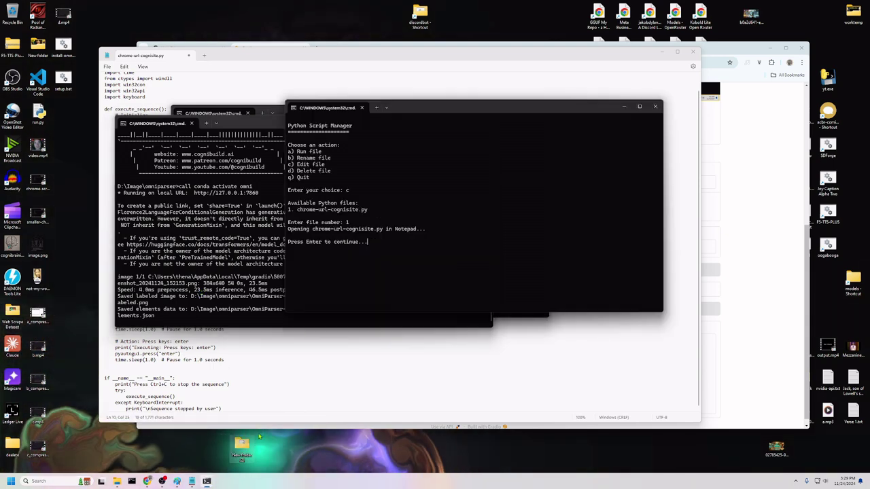
Switch to Notepad and examine the initial time.sleep delay and the first moveTo call in chrome-url-cognisite.py.
left_click(520, 77)
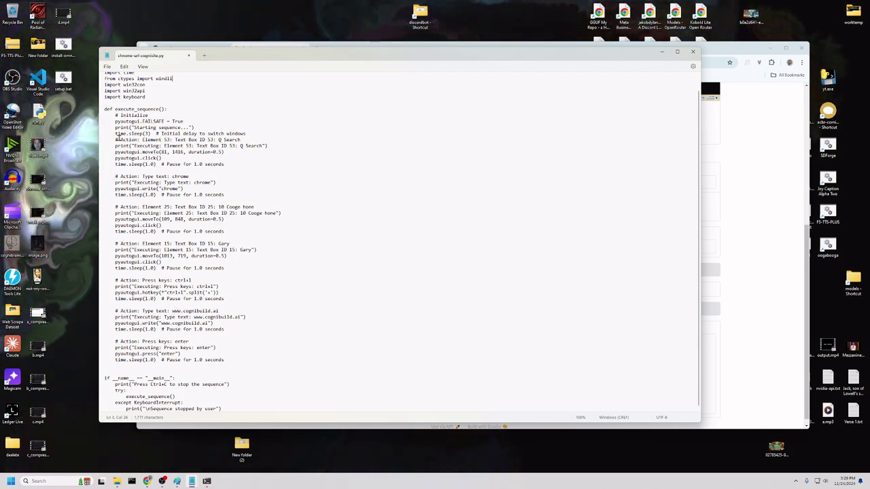
left_click(132, 134)
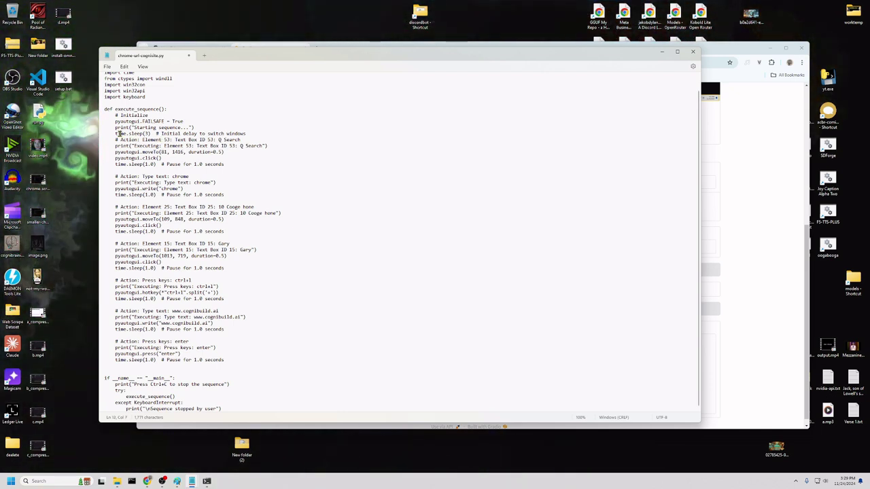
left_click_drag(113, 134, 151, 134)
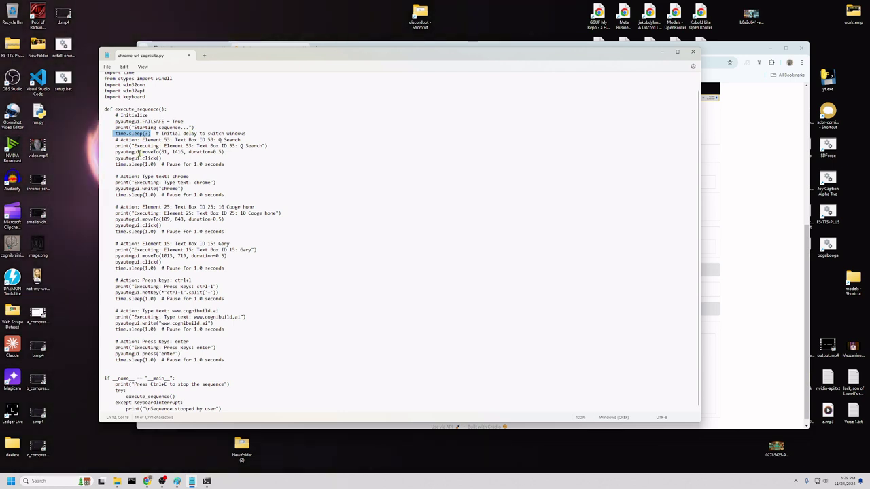
left_click_drag(114, 152, 140, 153)
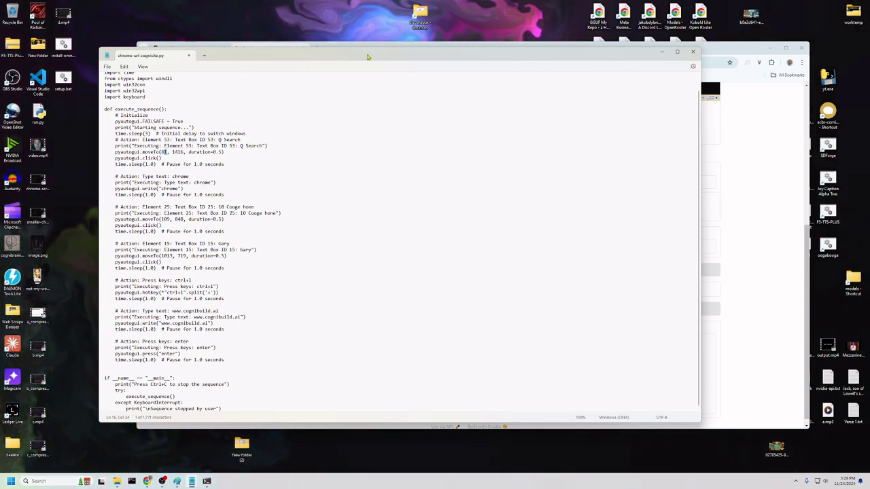
Move the script window aside, choose the click action on the Gradio page and examine the element list's coordinates.
left_click_drag(367, 57, 365, 116)
left_click(446, 59)
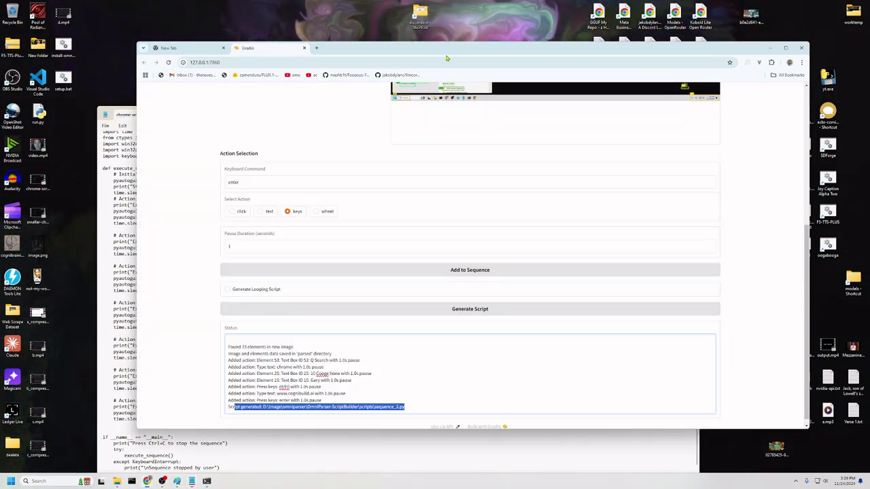
scroll(487, 233, "up", 4)
scroll(487, 233, "down", 1)
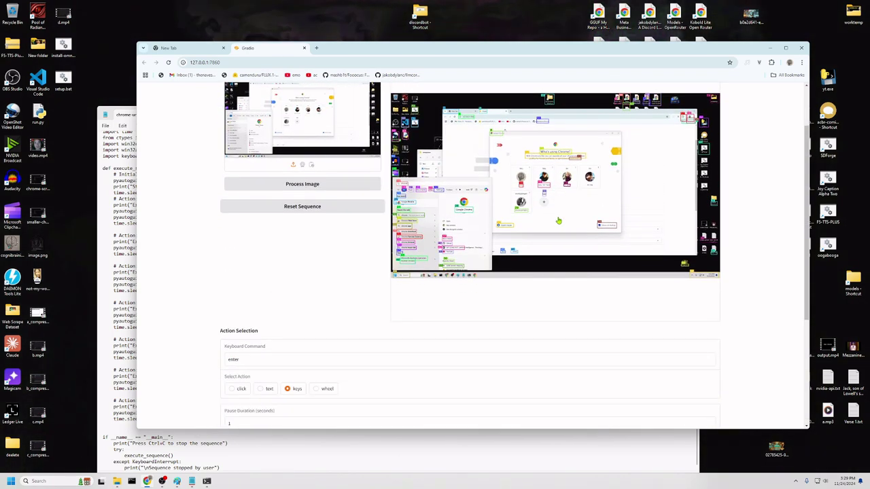
scroll(433, 267, "down", 2)
left_click(384, 220)
scroll(611, 237, "up", 1)
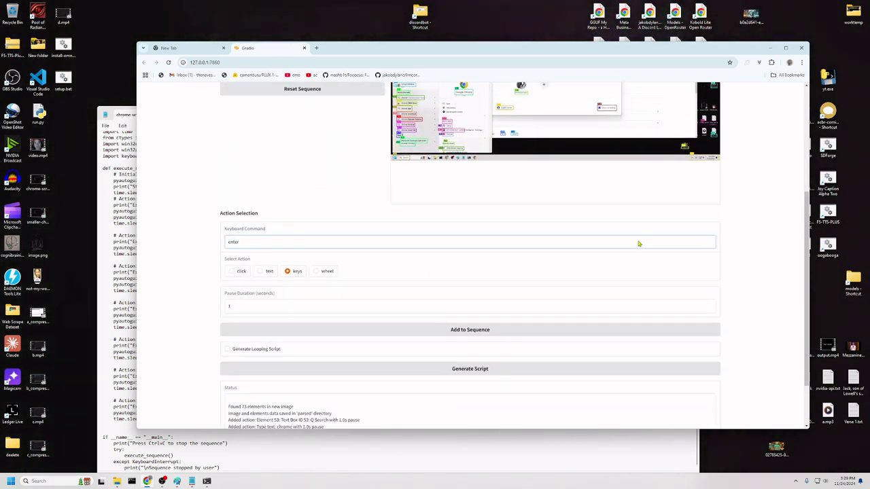
left_click(238, 320)
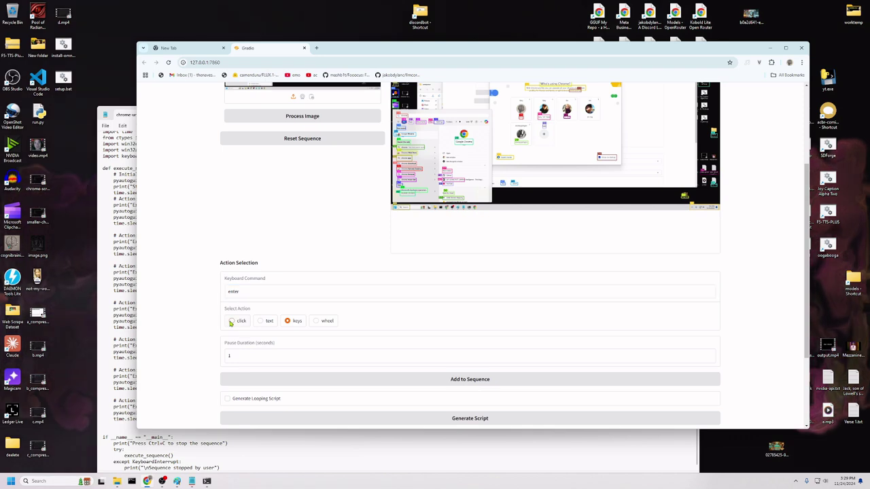
left_click(281, 290)
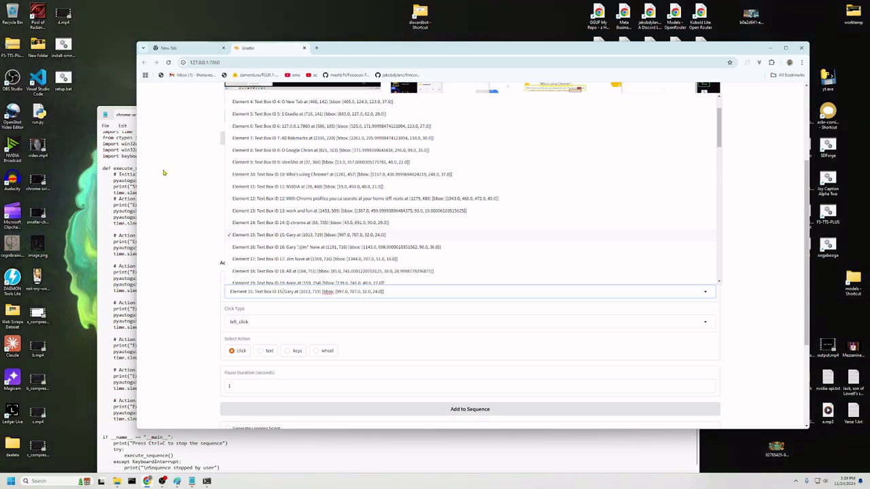
Set the y coordinate of the Element 25 moveTo call to 890, save, and run chrome-url-cognisite.py from the Python Script Manager.
left_click(135, 220)
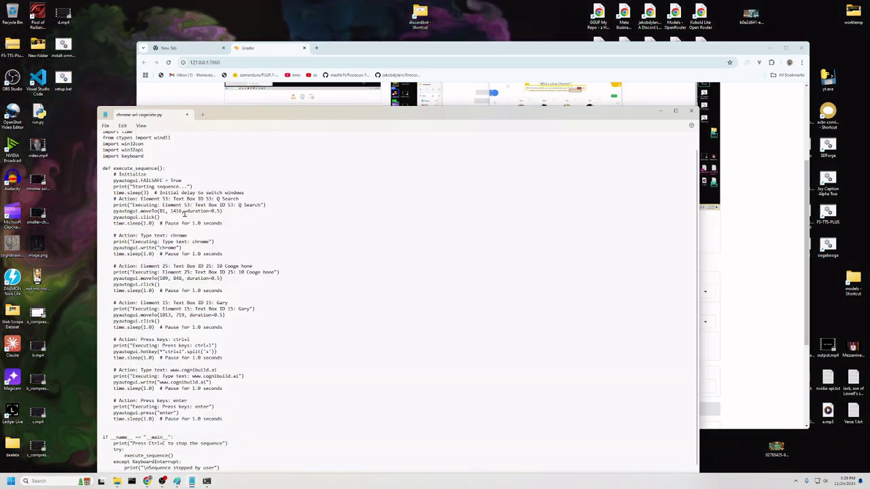
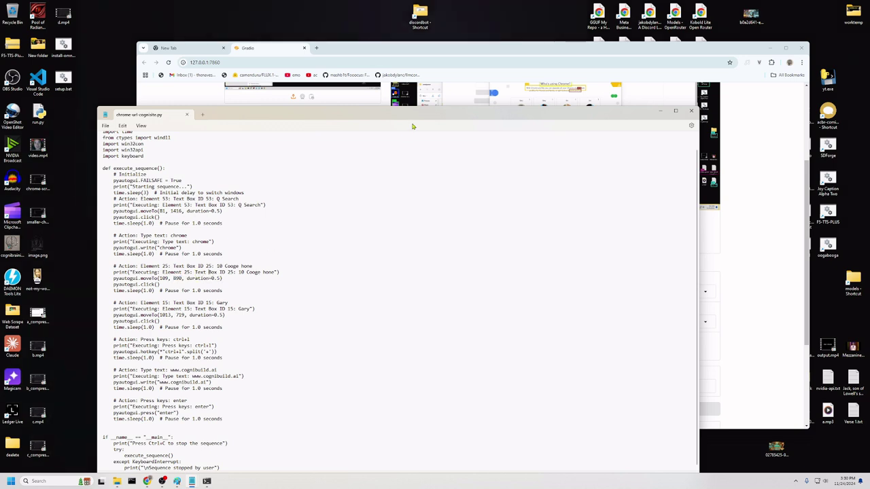
left_click(207, 483)
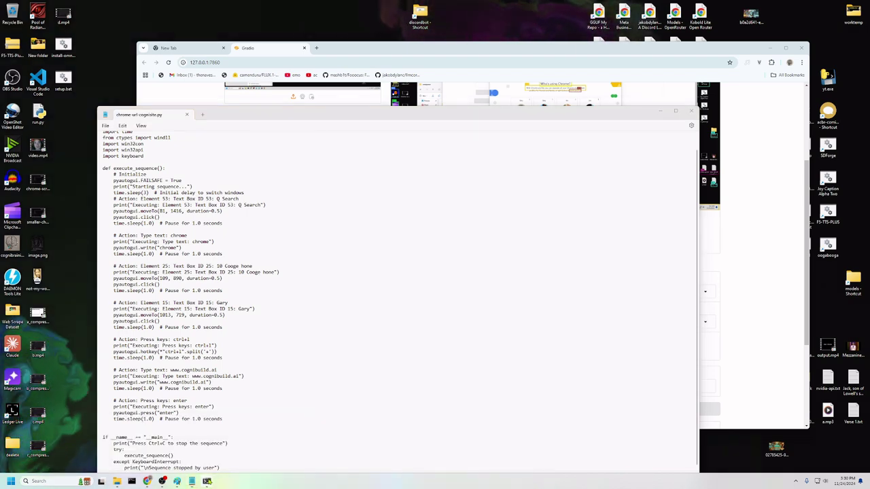
mouse_move(208, 484)
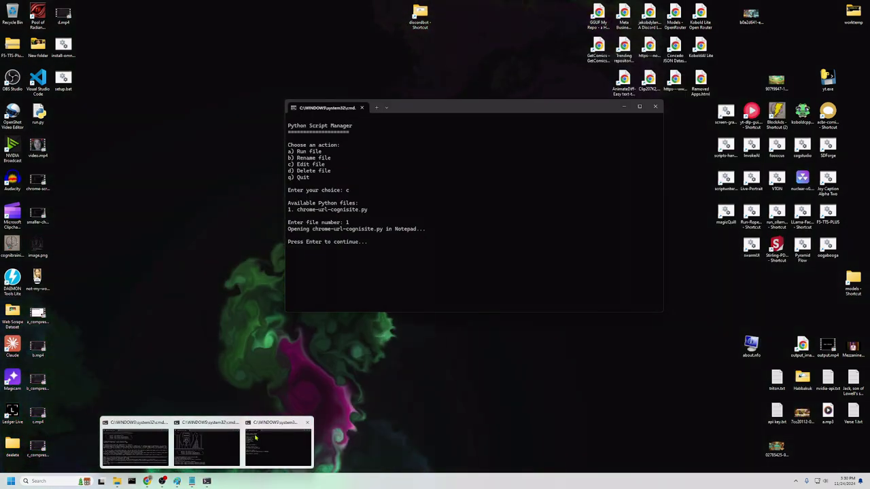
left_click(272, 445)
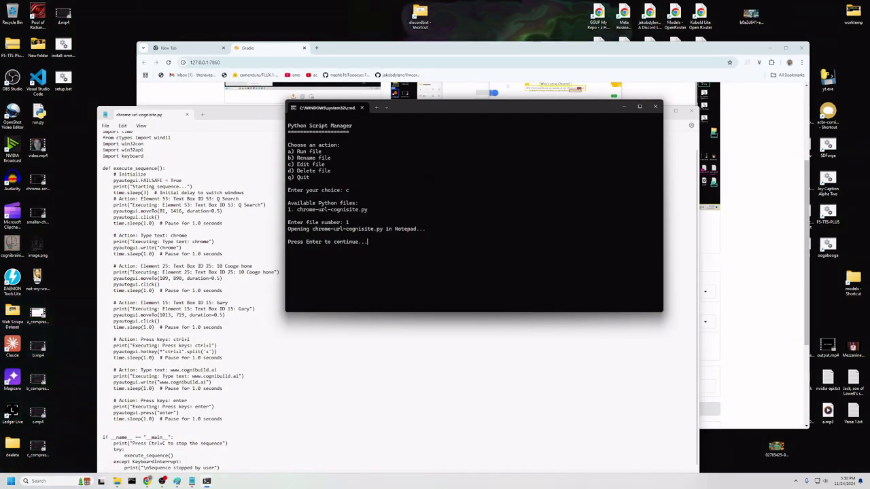
key("Return")
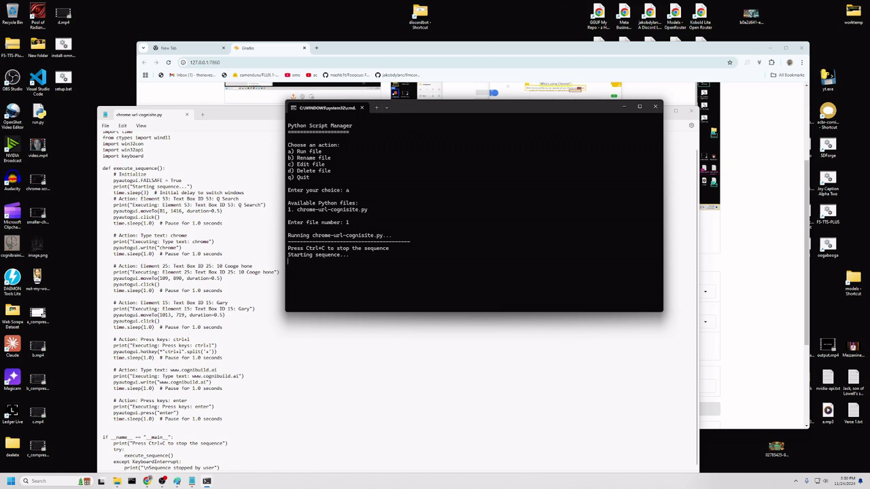
Search Windows for chrome, open the Microsoft Clipchamp result and close its window.
left_click(27, 480)
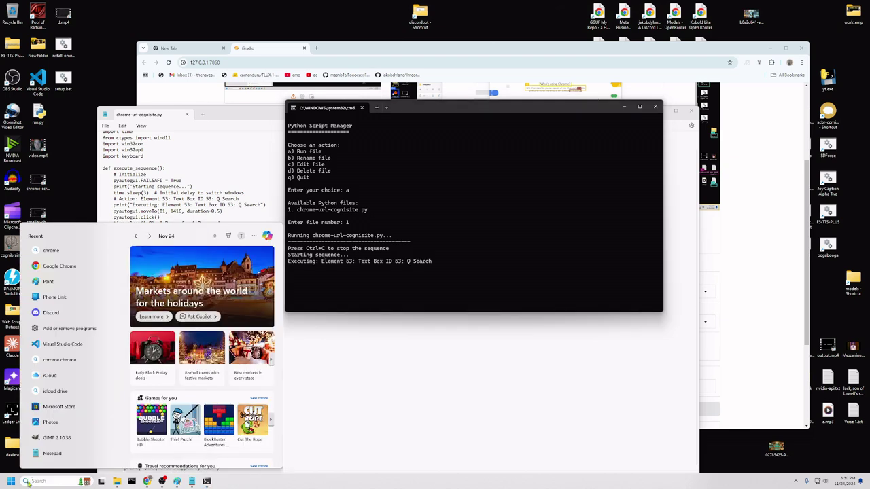
type("chrome")
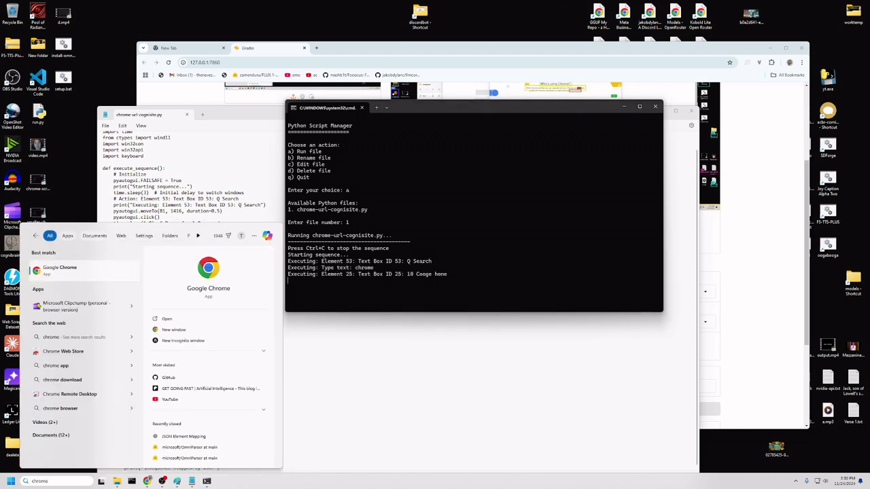
left_click(38, 304)
left_click(344, 245)
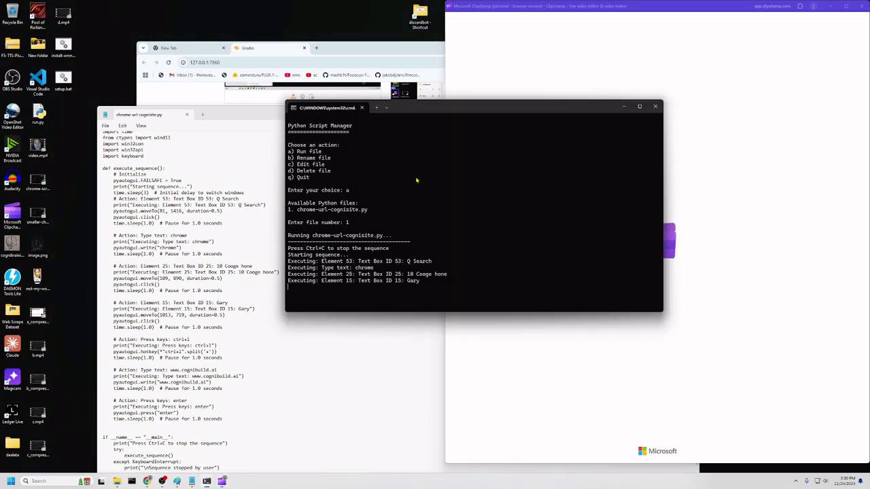
left_click(861, 7)
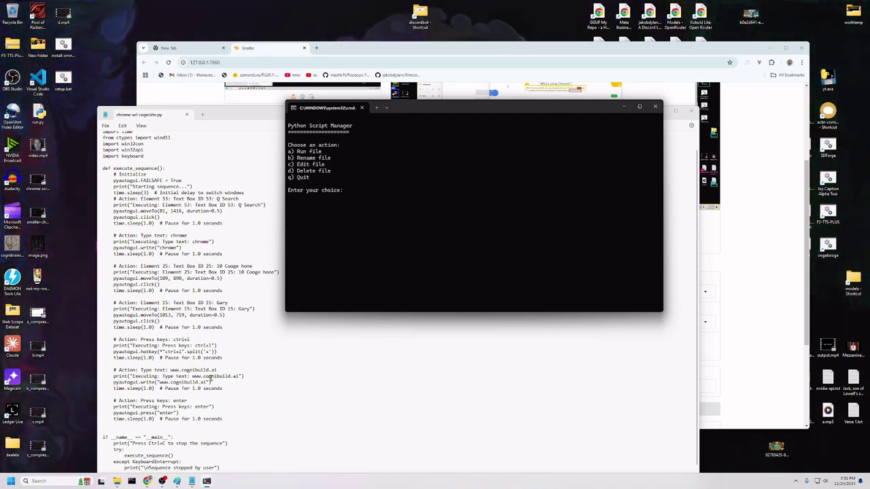
Set the y coordinate of the Element 25 moveTo call to 818 and rerun chrome-url-cognisite.py from the Python Script Manager.
left_click(184, 316)
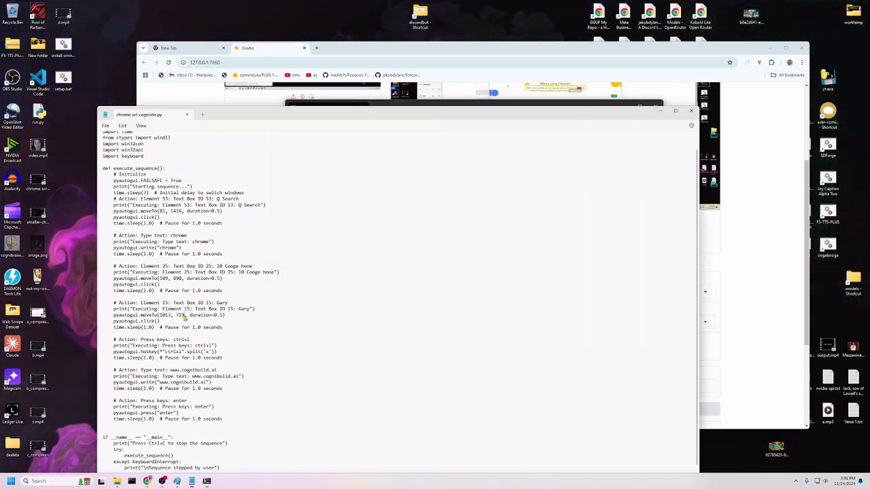
double_click(177, 278)
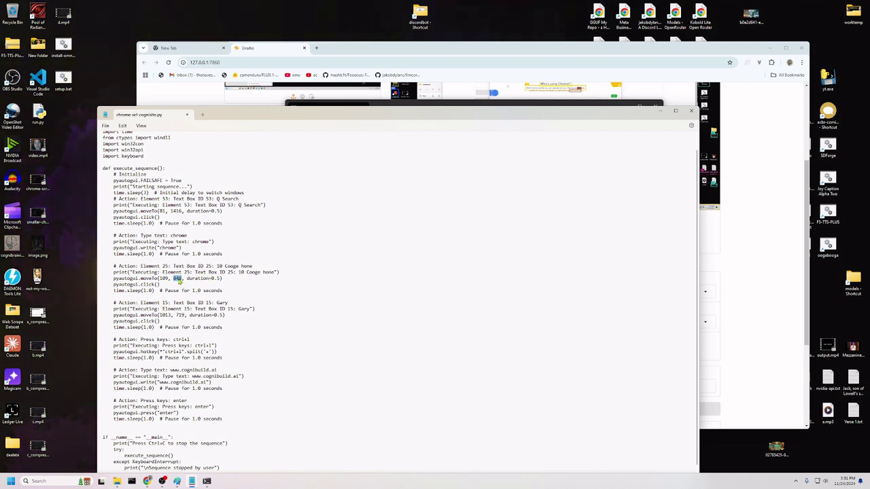
left_click(177, 279)
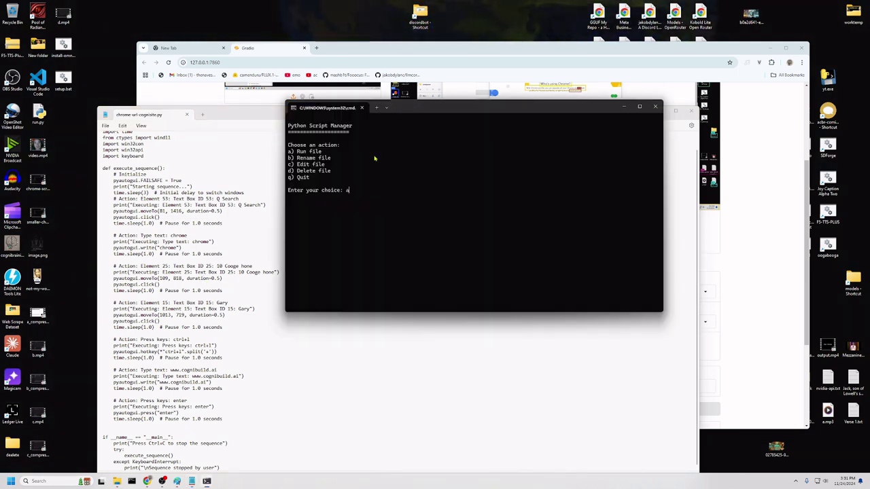
key("Return")
key("Return")
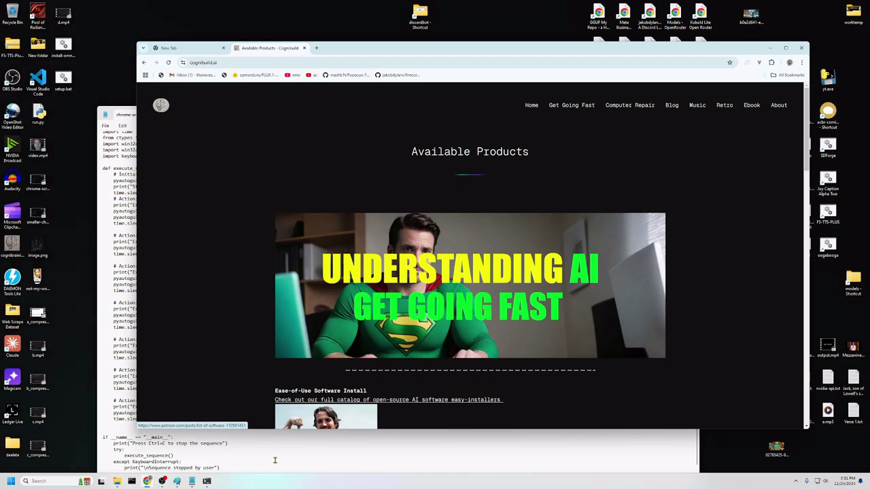
left_click(162, 481)
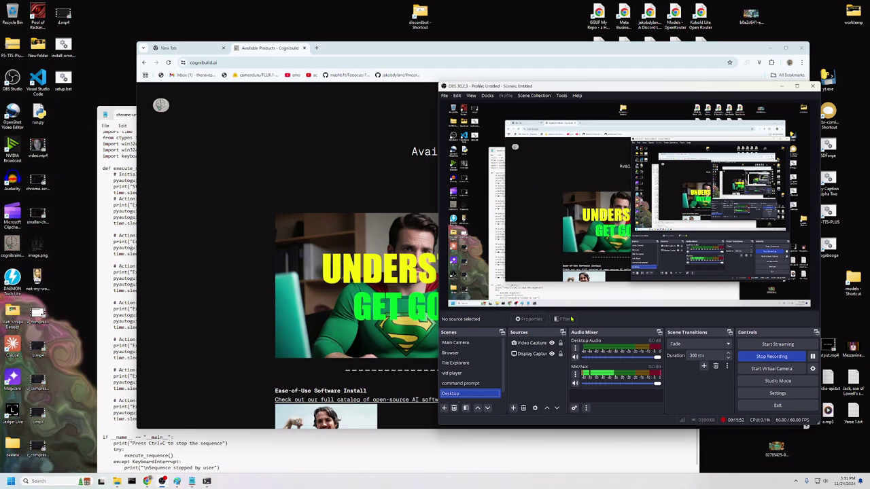
left_click(457, 343)
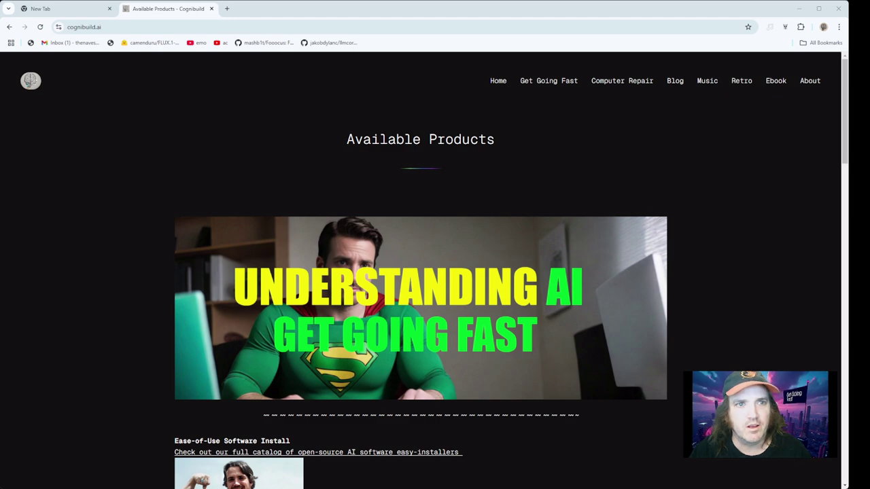
Go back from the Cognibuild site to the OmniParser Sequence Builder page and switch it to loading an existing image.
left_click(10, 26)
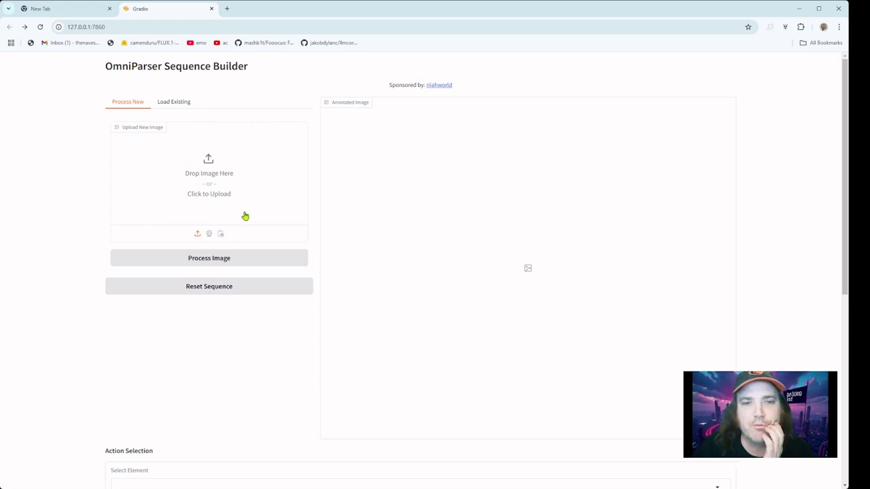
left_click(182, 105)
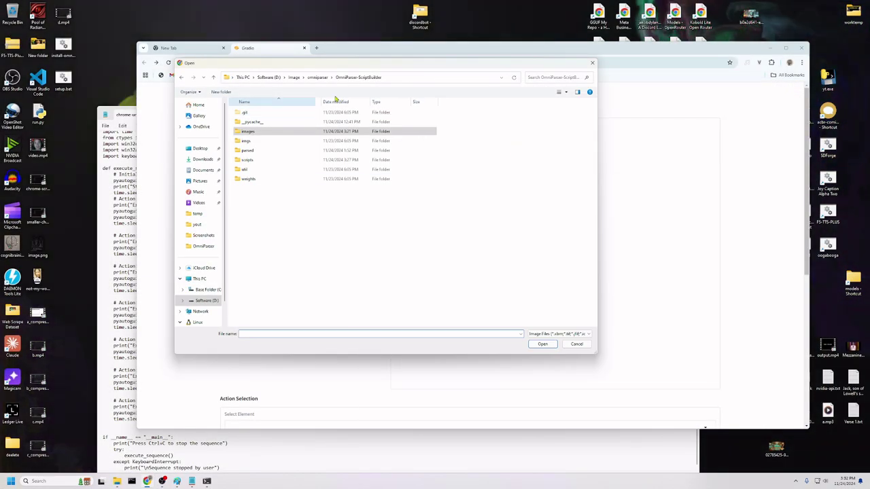
key("Escape")
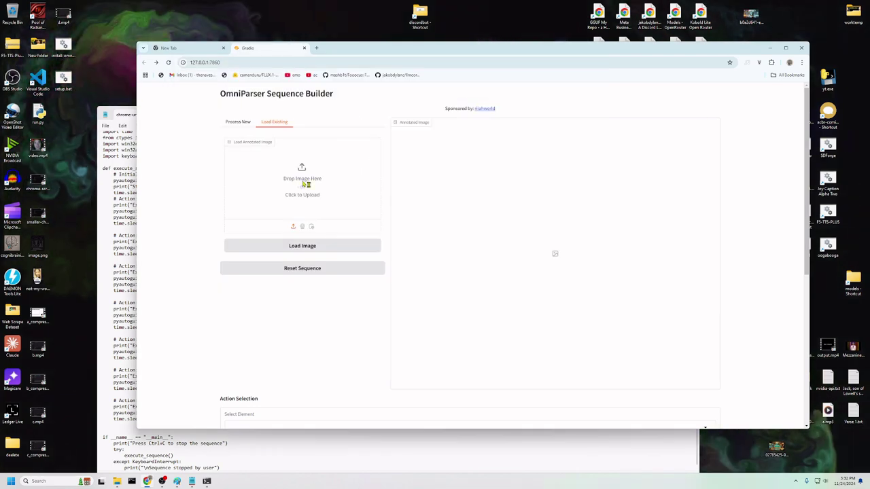
Upload screenshot_20241124_152153_20241124_152358_labeled.png from the OmniParser-ScriptBuilder parsed folder as the annotated image.
left_click(306, 184)
left_click(364, 78)
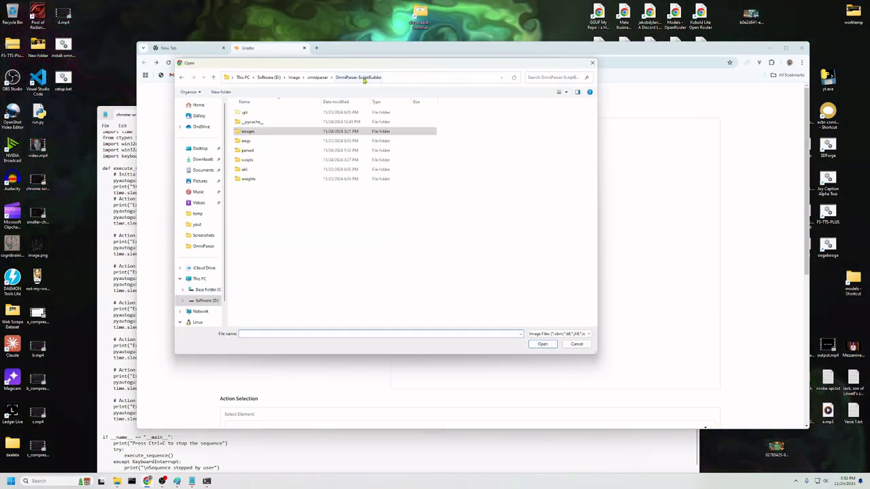
double_click(252, 151)
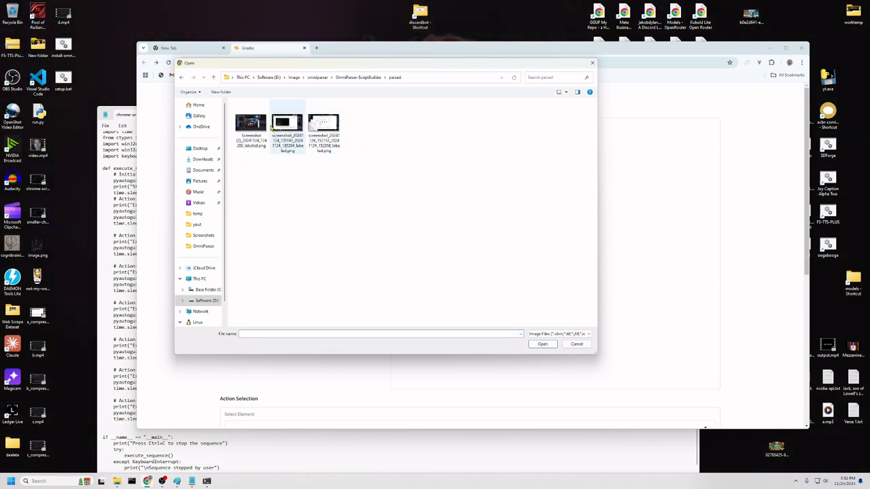
left_click(332, 125)
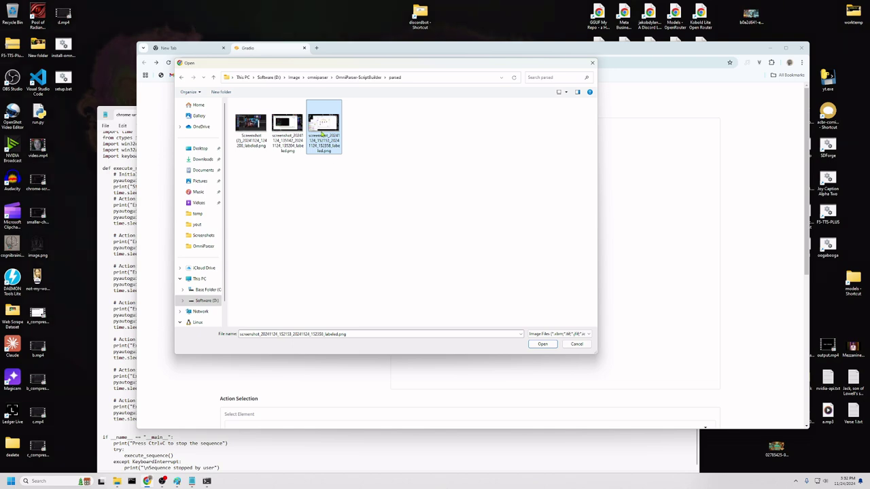
left_click(542, 343)
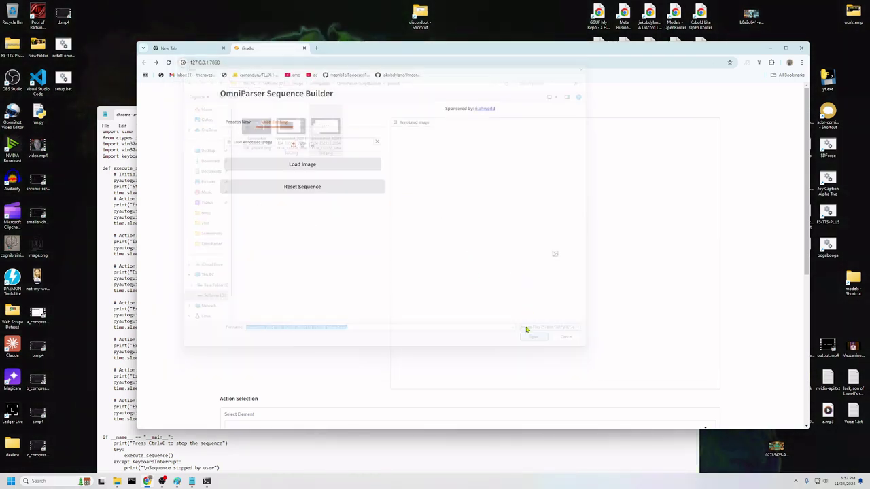
Load the uploaded annotated image and look through its detected elements in the element selection list.
left_click(317, 256)
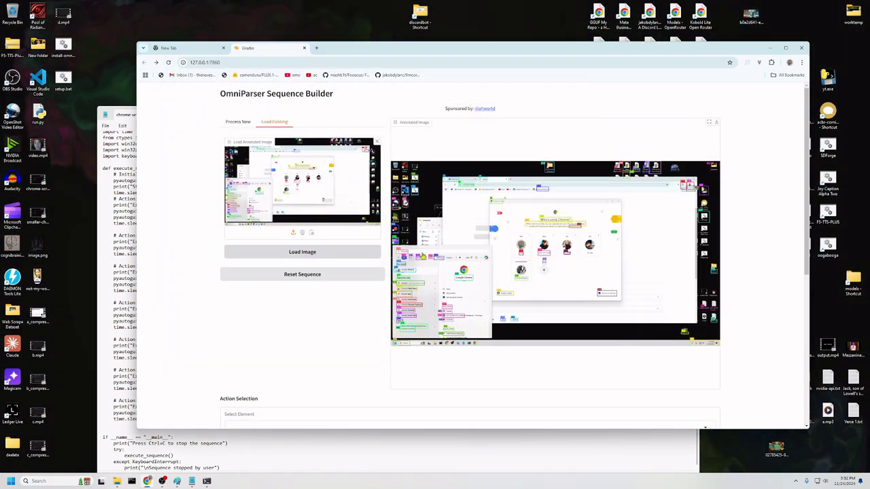
scroll(316, 256, "down", 4)
left_click(313, 257)
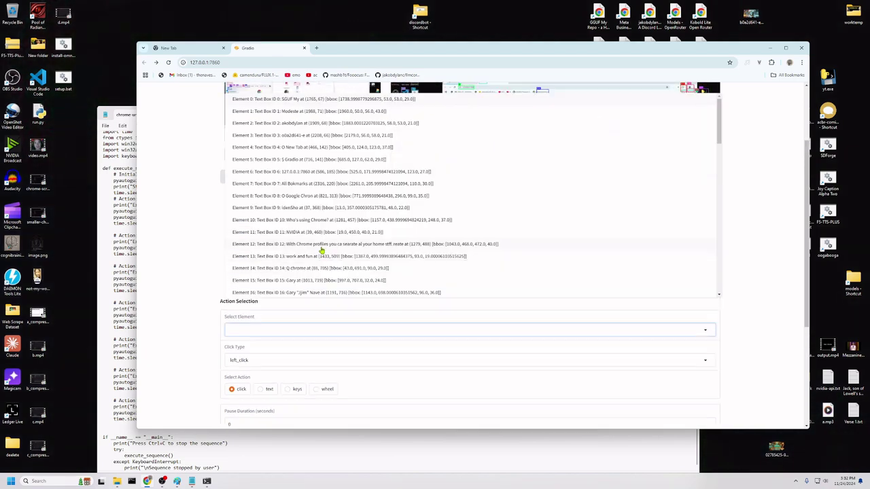
left_click(200, 200)
scroll(200, 199, "up", 4)
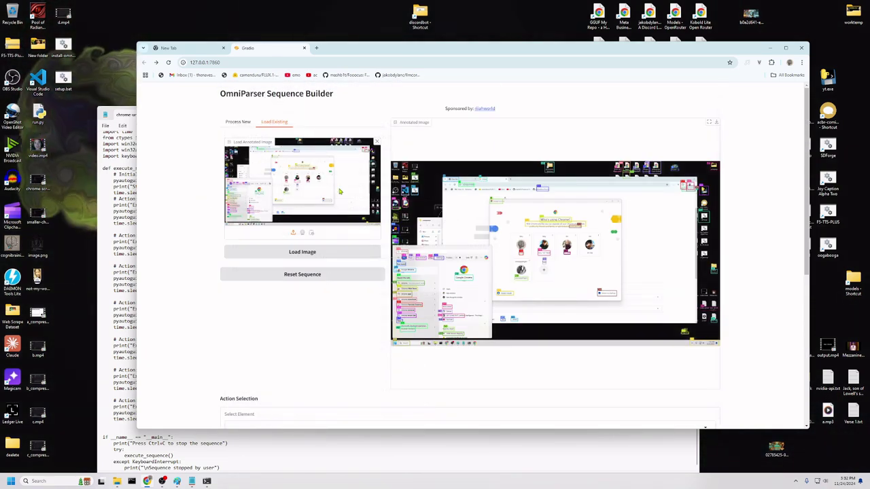
Replace the annotated image with Screenshot (2)_20241124_124200_labeled.png, load it and check its element list.
left_click(377, 142)
left_click(312, 204)
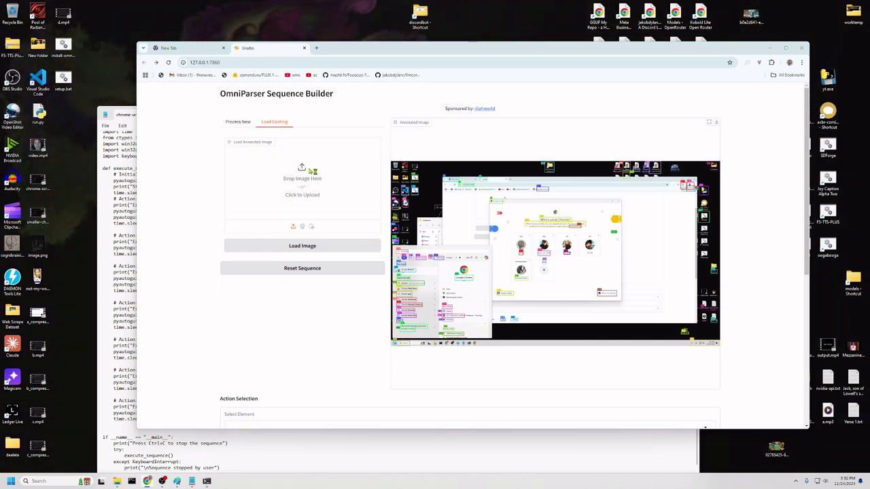
double_click(252, 129)
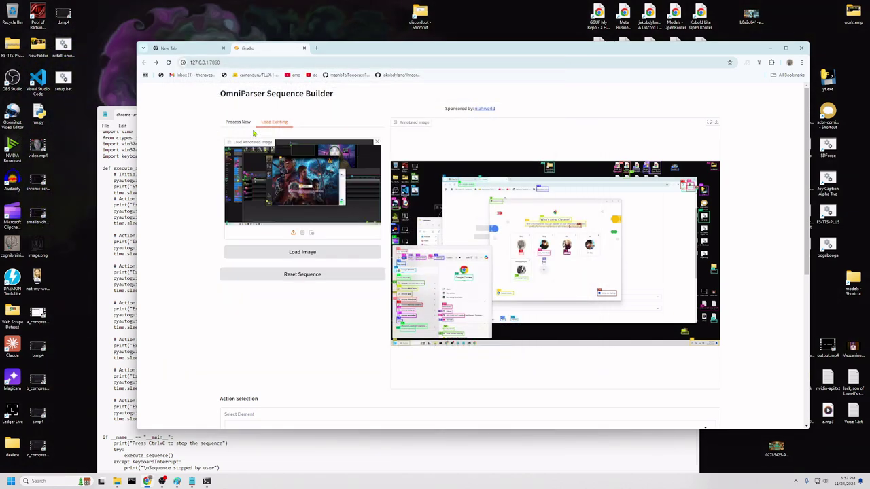
left_click(312, 252)
scroll(481, 258, "down", 1)
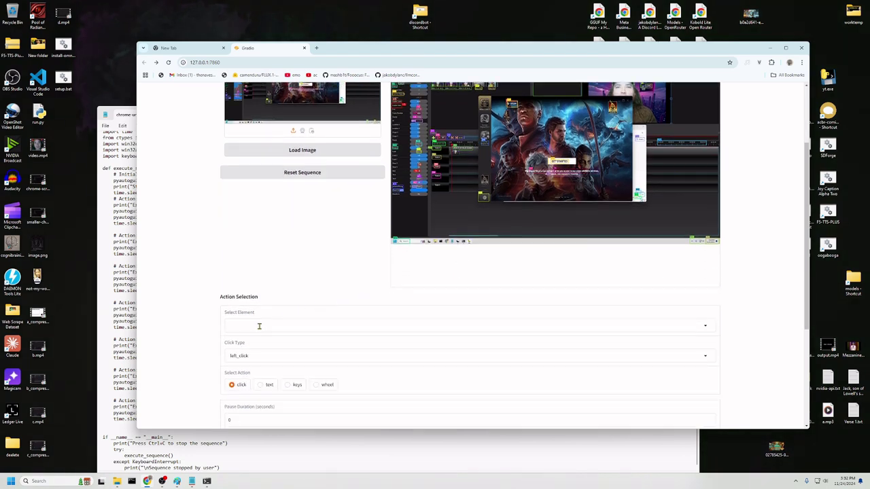
left_click(258, 324)
scroll(301, 233, "up", 2)
scroll(301, 233, "up", 1)
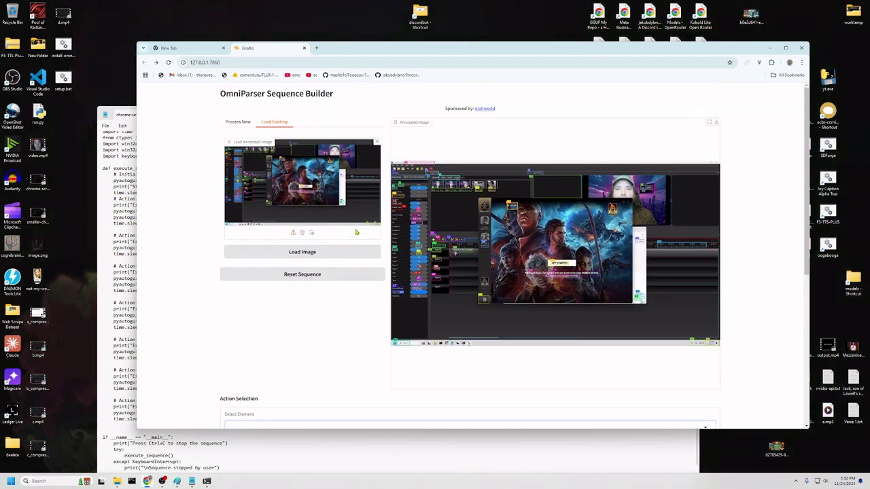
Replace the annotated image with screenshot_20241124_135142_20241124_135204_labeled.png, load it and check its element list.
left_click(376, 142)
left_click(307, 193)
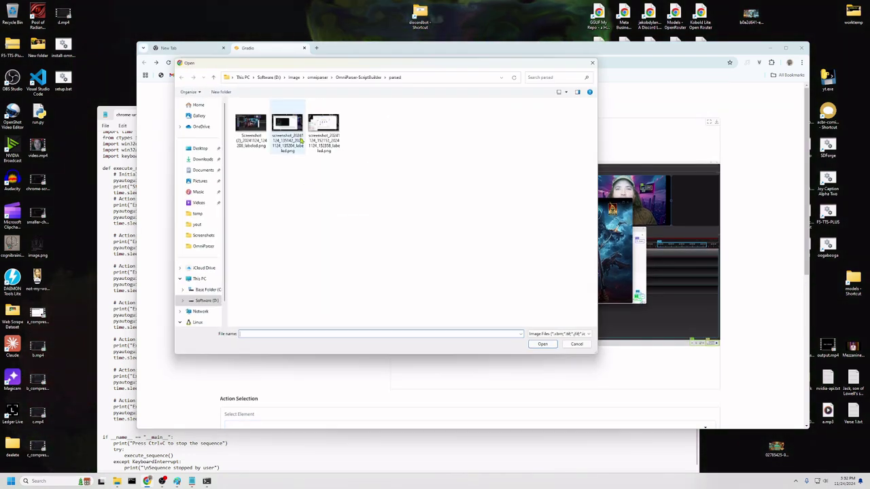
double_click(288, 126)
left_click(330, 252)
scroll(301, 385, "down", 1)
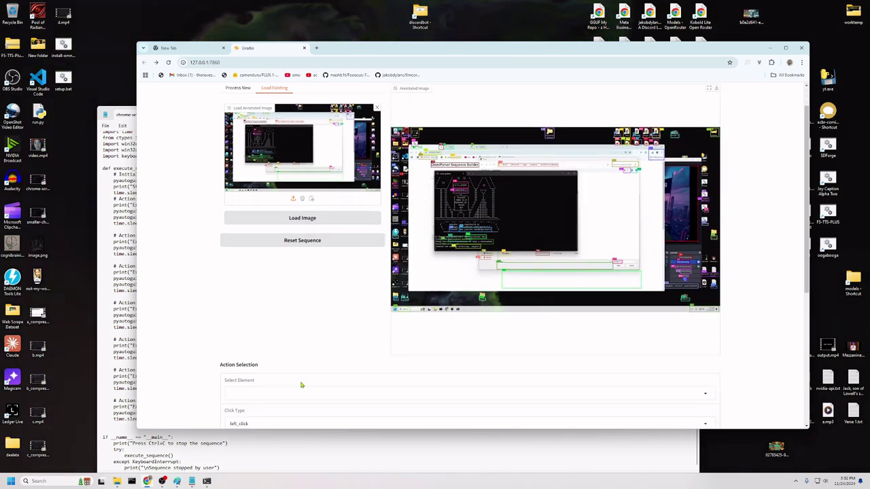
left_click(292, 393)
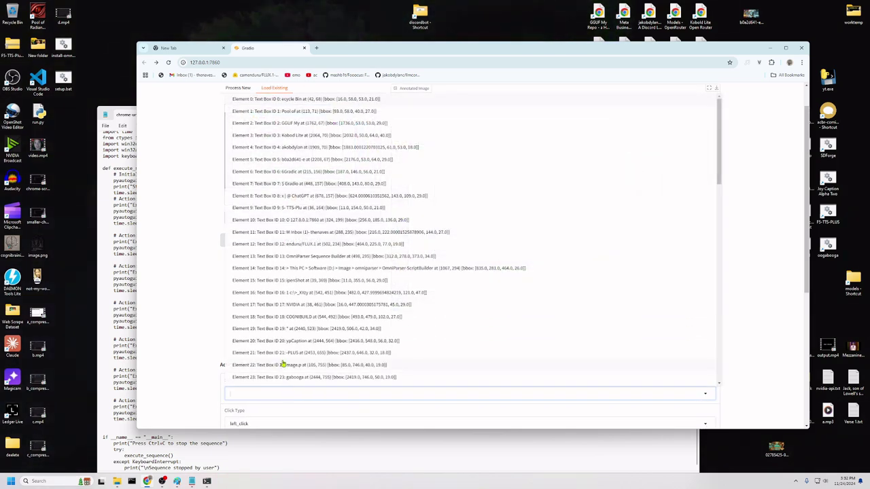
left_click(191, 273)
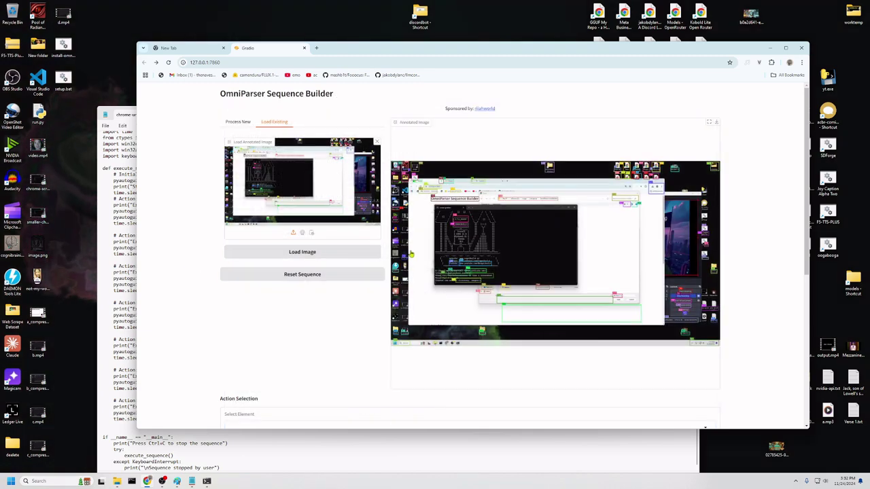
Check the status log, reset the sequence and load the same annotated image again.
scroll(401, 291, "down", 4)
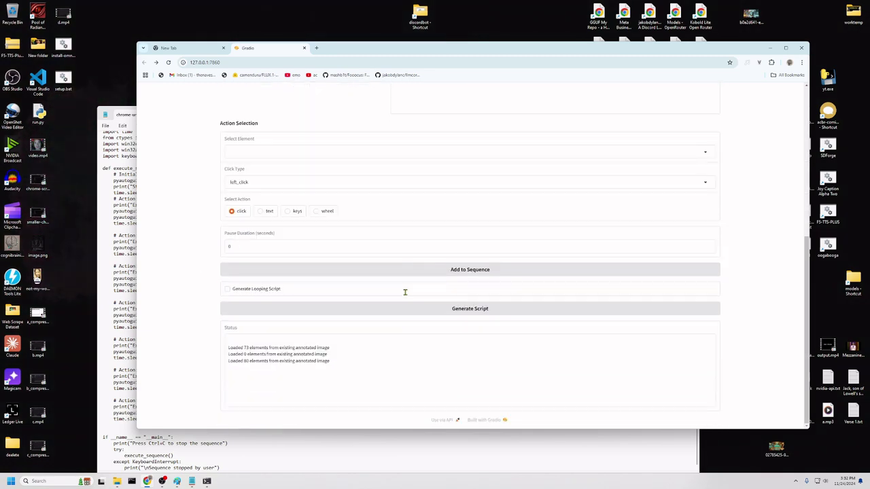
scroll(401, 291, "up", 4)
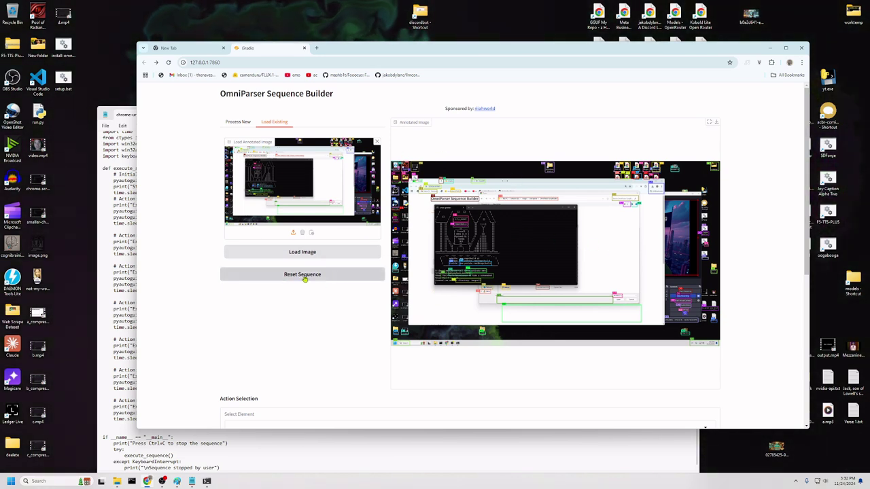
left_click(305, 275)
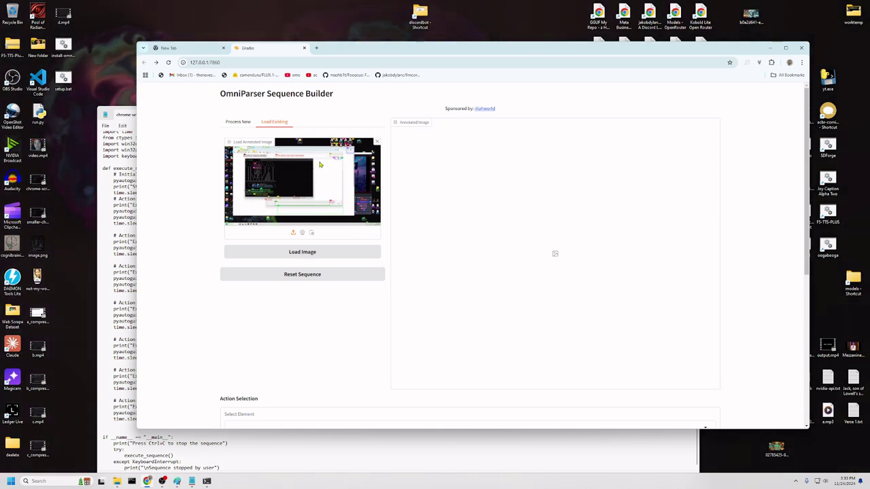
scroll(339, 247, "down", 2)
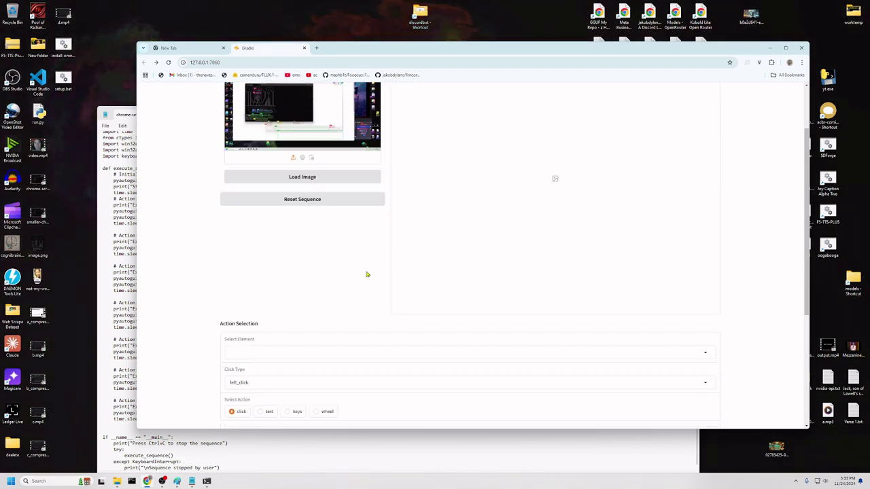
scroll(296, 248, "up", 1)
scroll(296, 249, "up", 1)
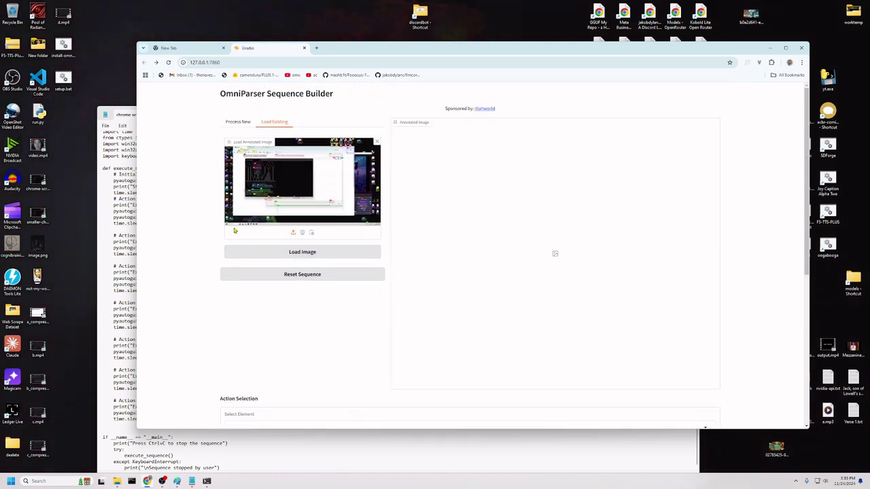
left_click(312, 255)
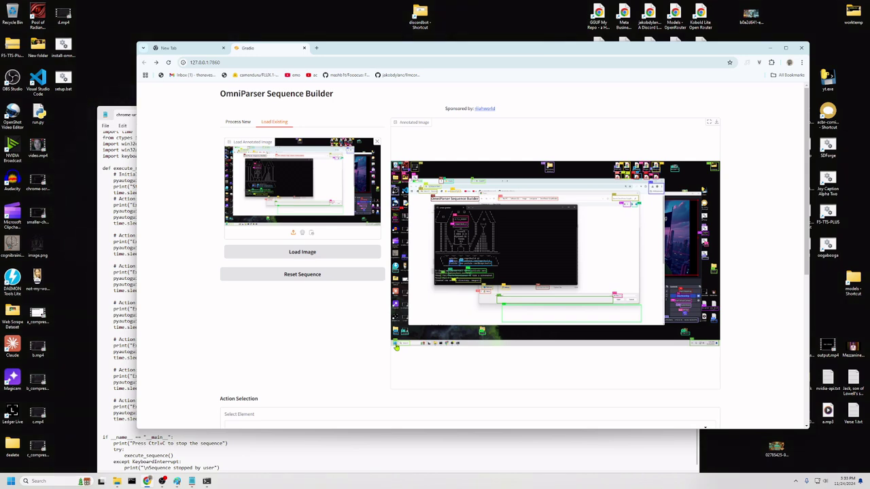
Add a left-click action on Element 50 (Text Box ID 50: Q Search) with a 0-second pause to the sequence.
scroll(346, 360, "down", 2)
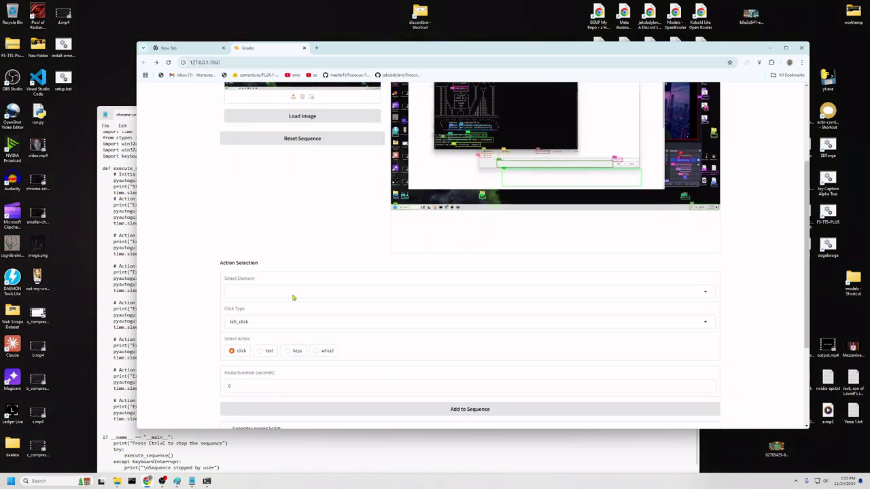
left_click(293, 291)
scroll(310, 251, "down", 8)
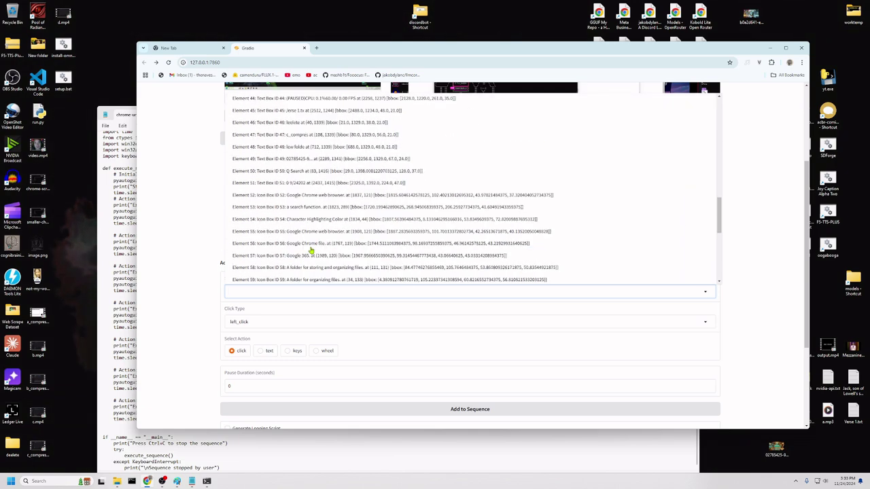
left_click(289, 161)
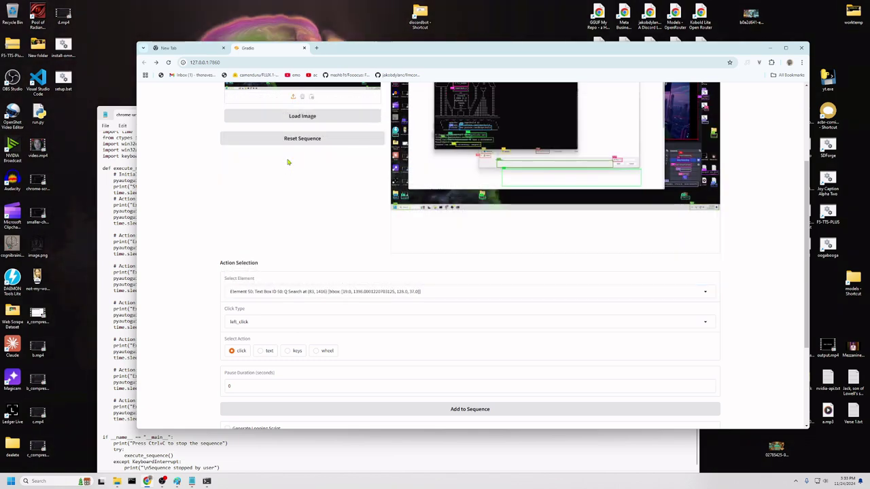
scroll(272, 377, "down", 1)
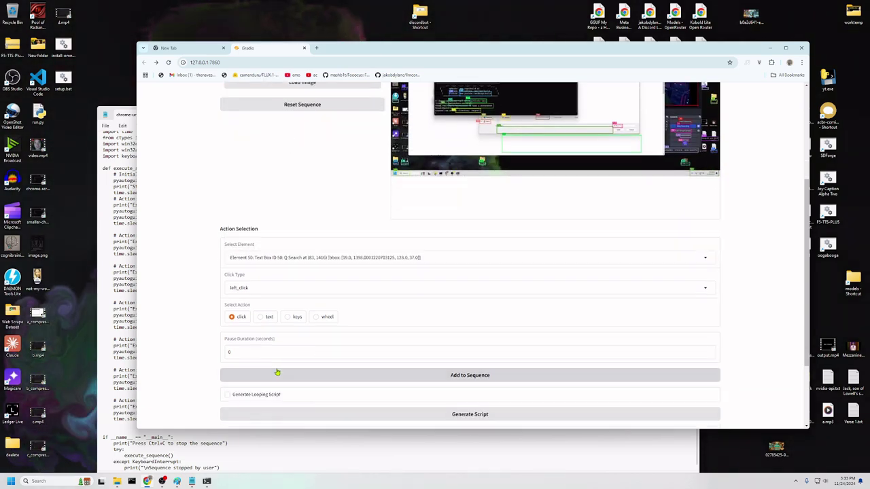
left_click(469, 376)
Replace the annotated image with screenshot_20241124_152153_20241124_152358_labeled.png and load it.
scroll(408, 237, "up", 3)
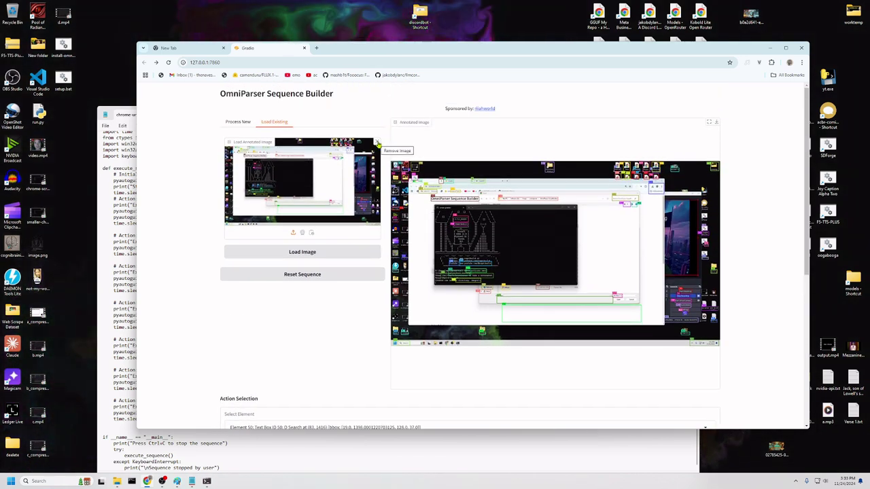
left_click(378, 144)
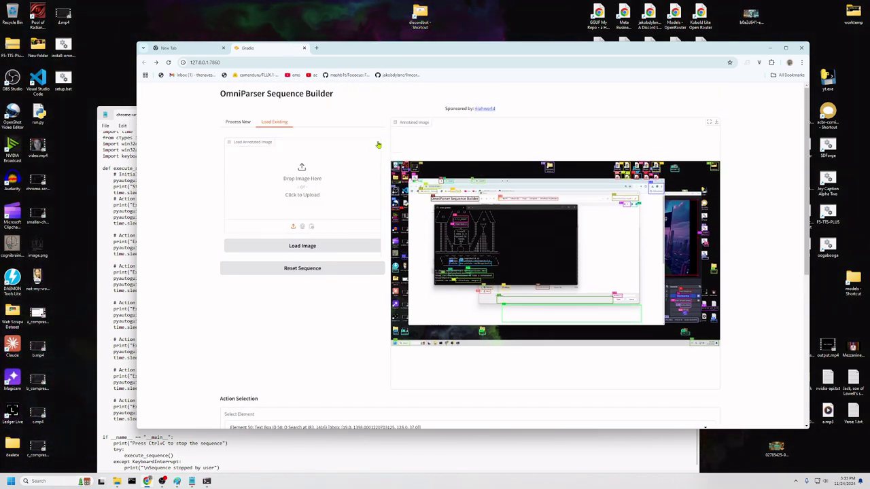
left_click(303, 183)
double_click(333, 129)
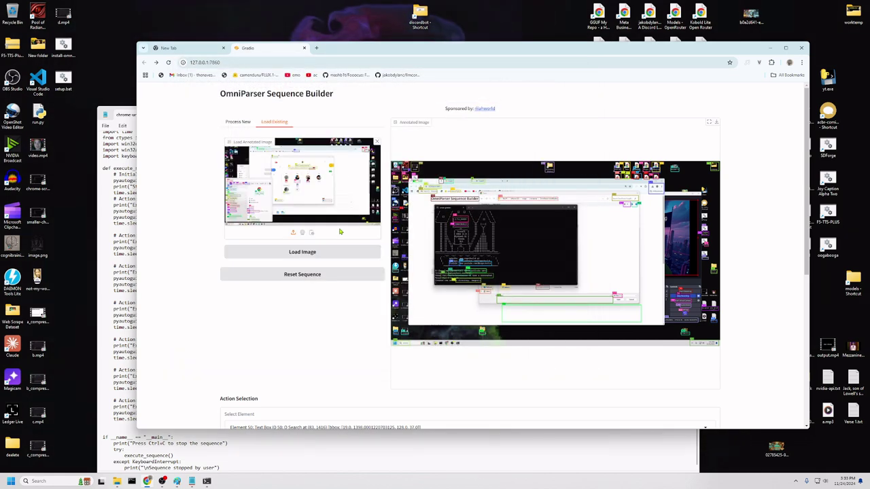
left_click(313, 252)
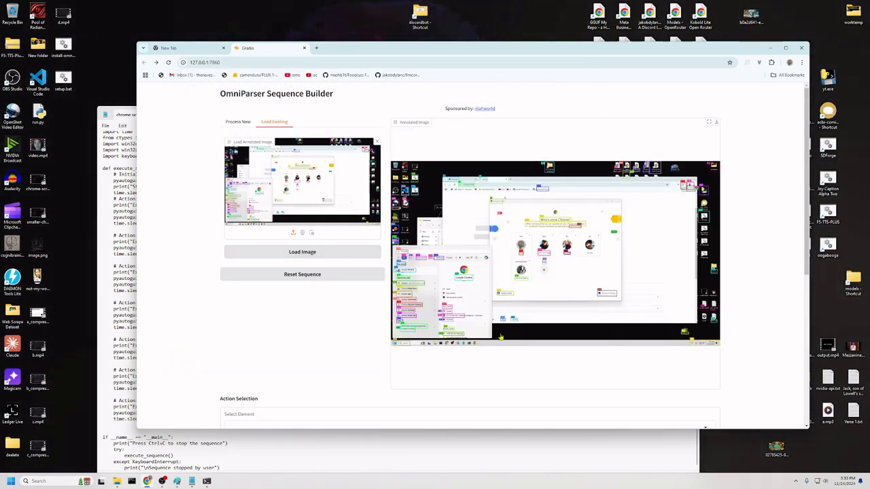
Select Element 26 (Text Box ID 26) as the action target and set its click type to right_click.
scroll(360, 276, "down", 4)
scroll(320, 383, "up", 3)
left_click(294, 393)
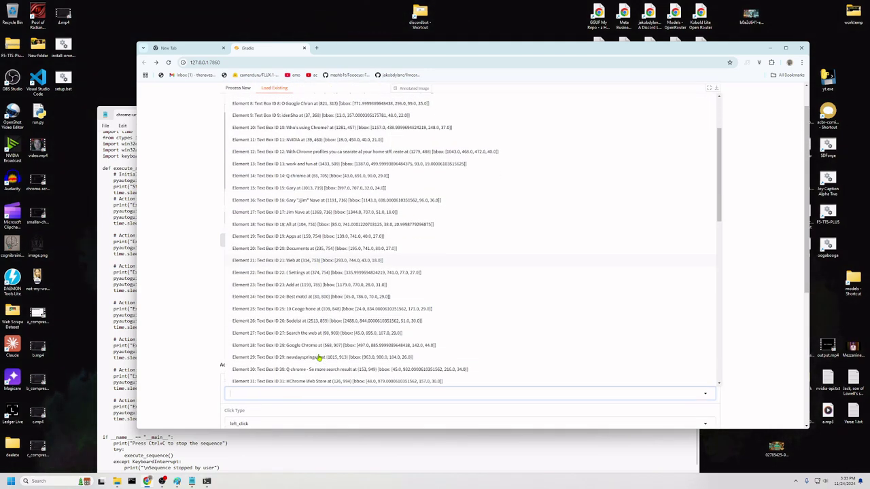
scroll(320, 356, "down", 3)
left_click(328, 318)
scroll(288, 349, "down", 2)
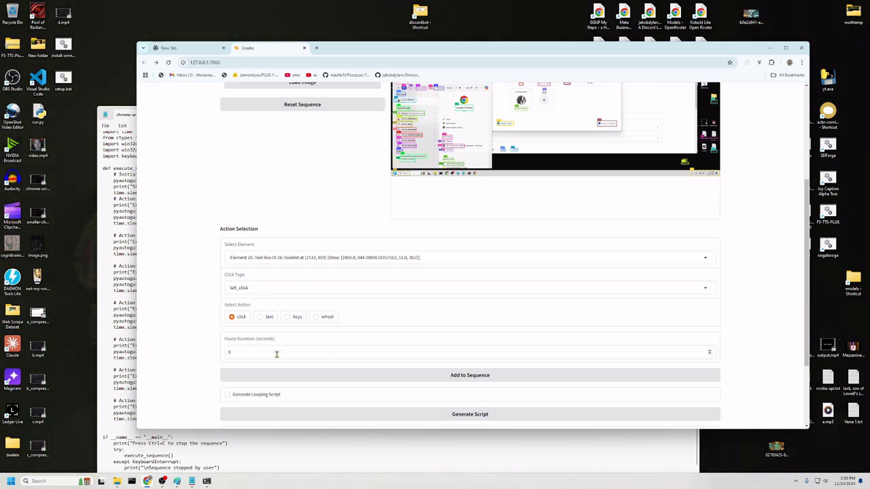
left_click(259, 290)
left_click(249, 280)
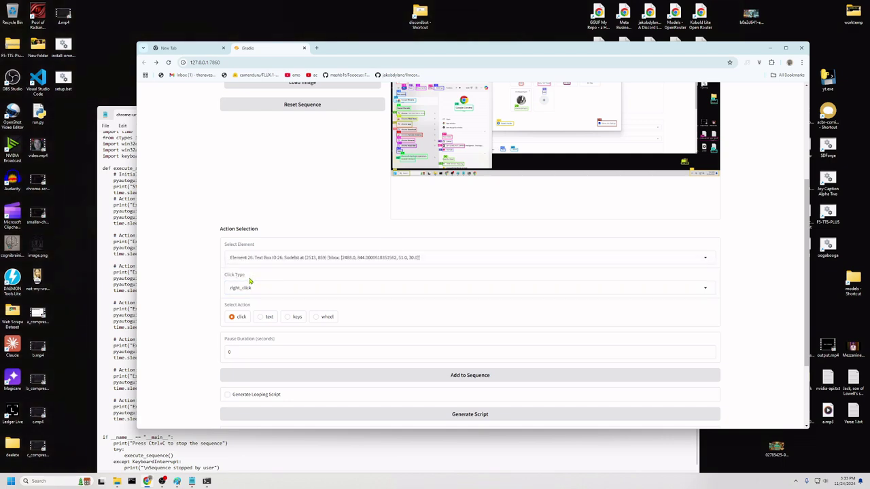
Add the Element 26 action to the sequence and generate the script.
scroll(400, 277, "up", 2)
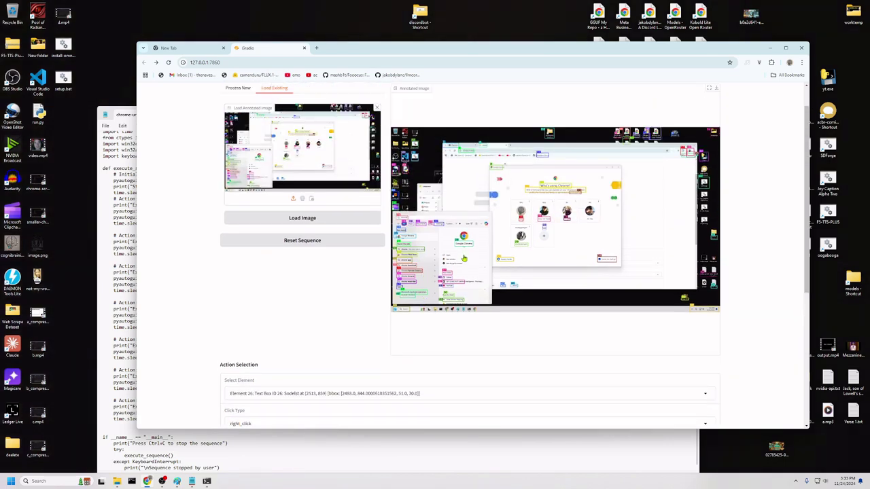
scroll(455, 261, "down", 4)
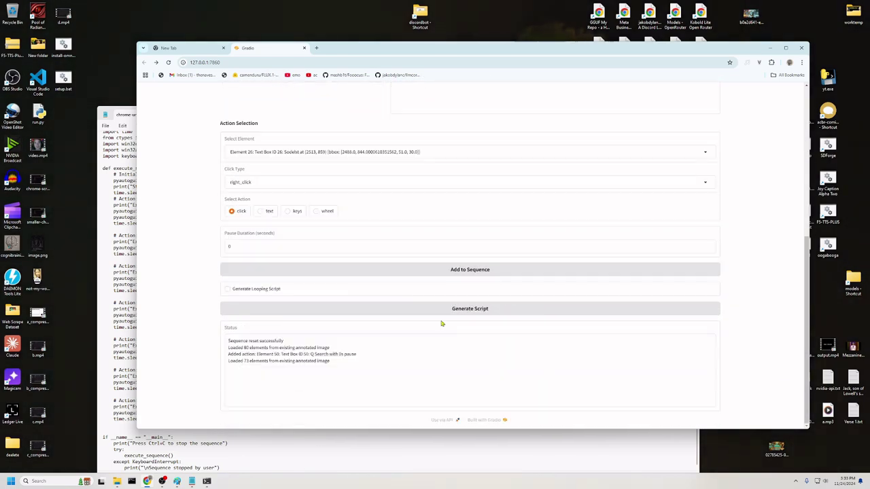
left_click(478, 271)
left_click(451, 310)
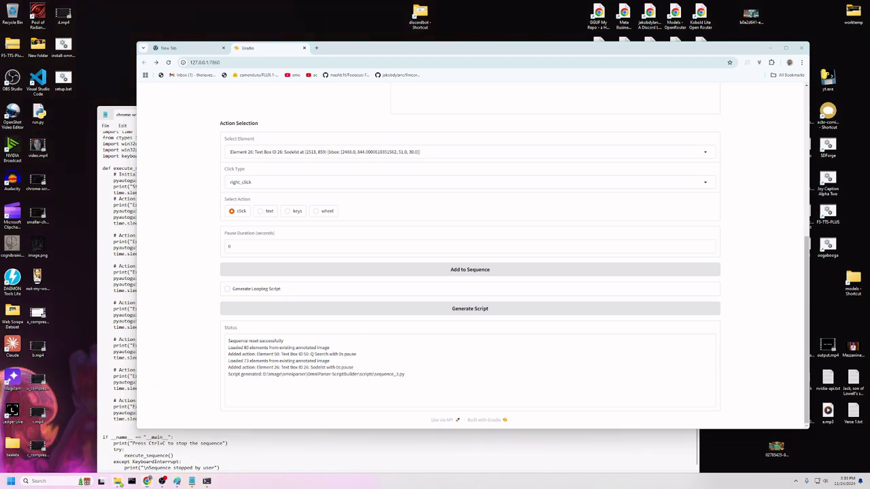
Switch to File Explorer and open the scripts folder inside OmniParser-ScriptBuilder.
left_click(119, 482)
left_click(300, 250)
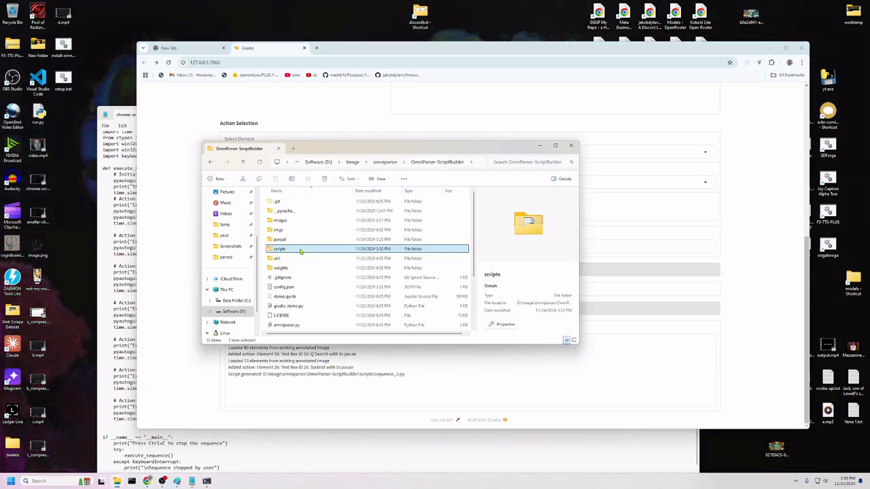
double_click(289, 248)
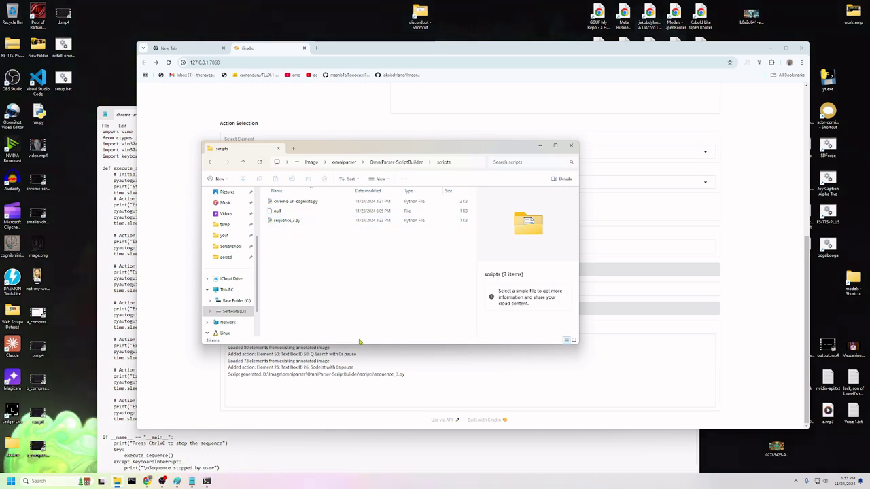
left_click(162, 481)
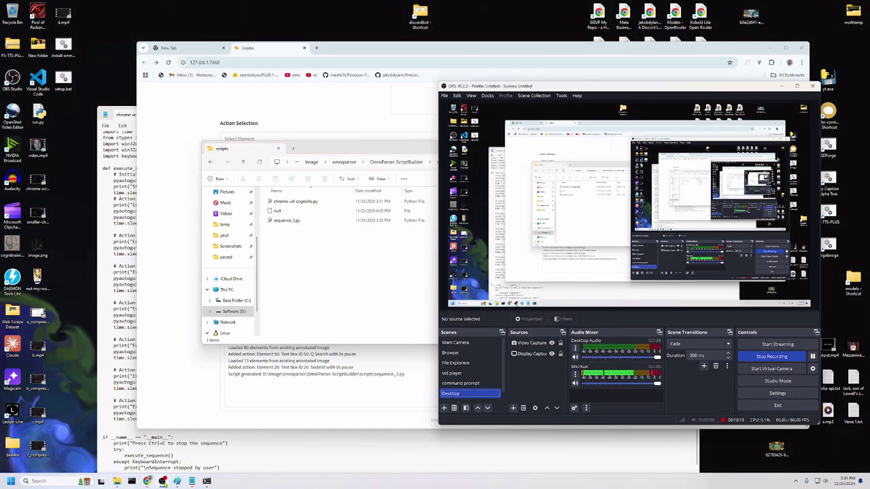
left_click(162, 481)
Switch to the Python Script Manager console and rename sequence_3.py to test-delete.
mouse_move(206, 481)
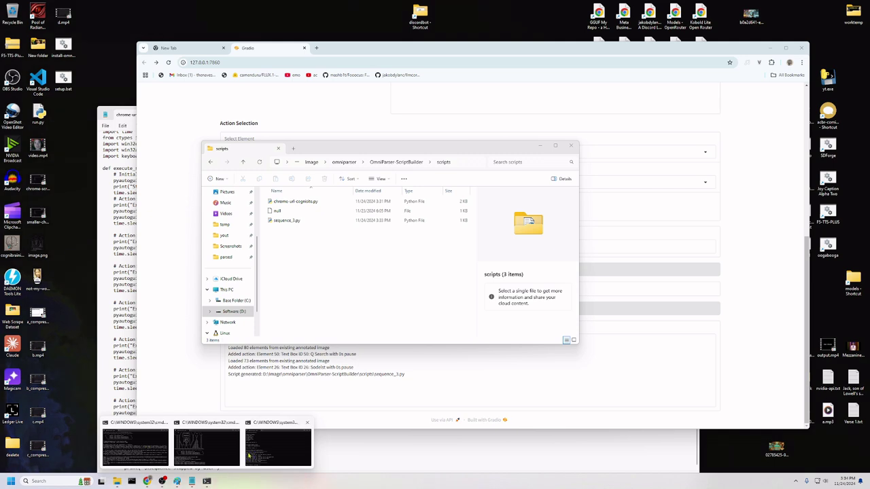
left_click(248, 457)
key("Return")
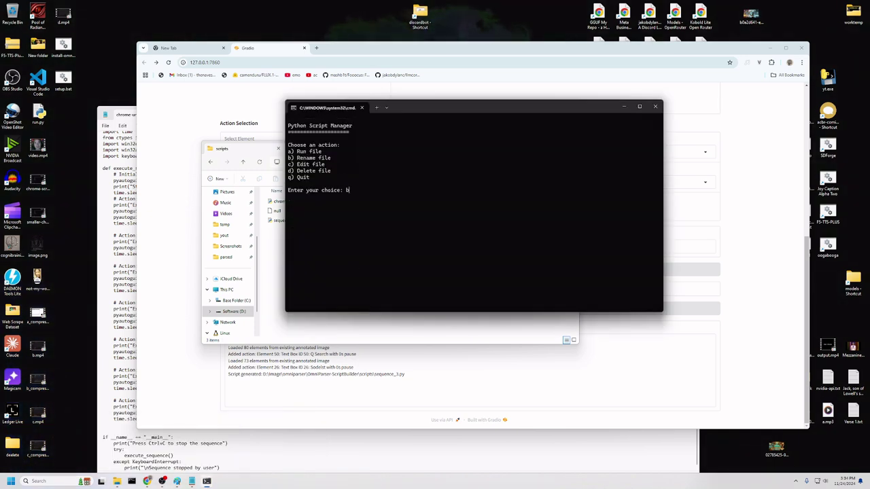
type("b")
key("Return")
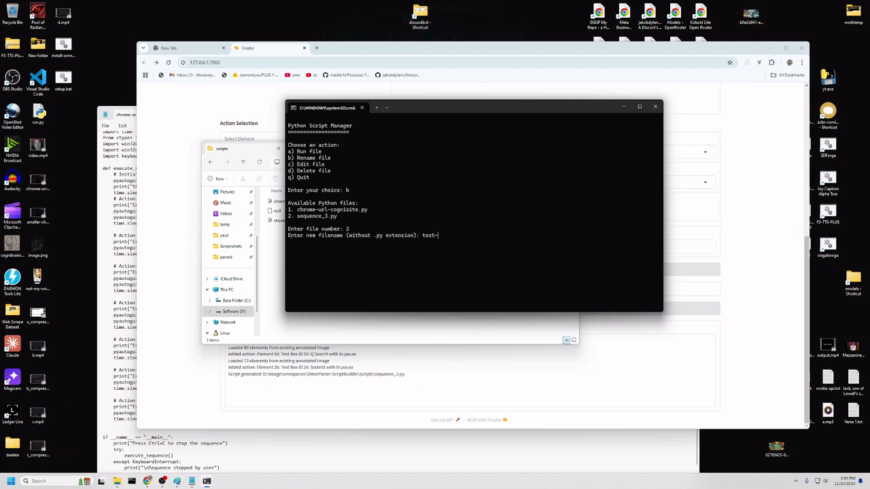
key("Return")
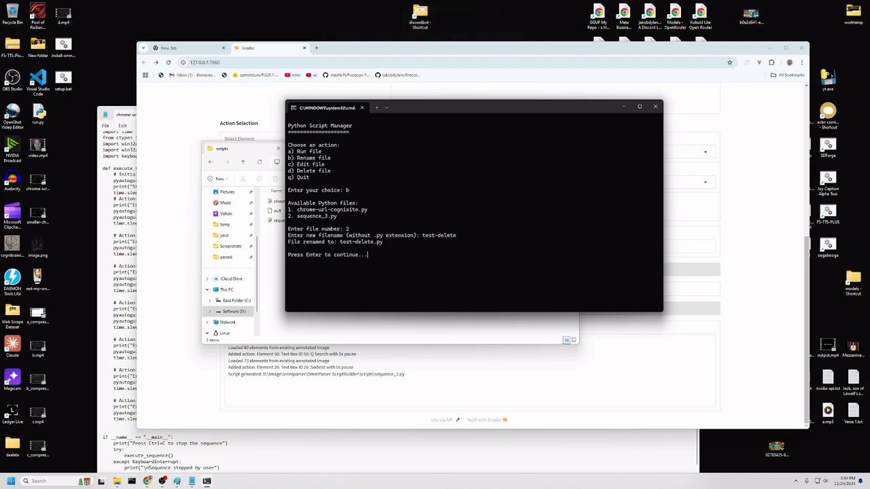
key("Return")
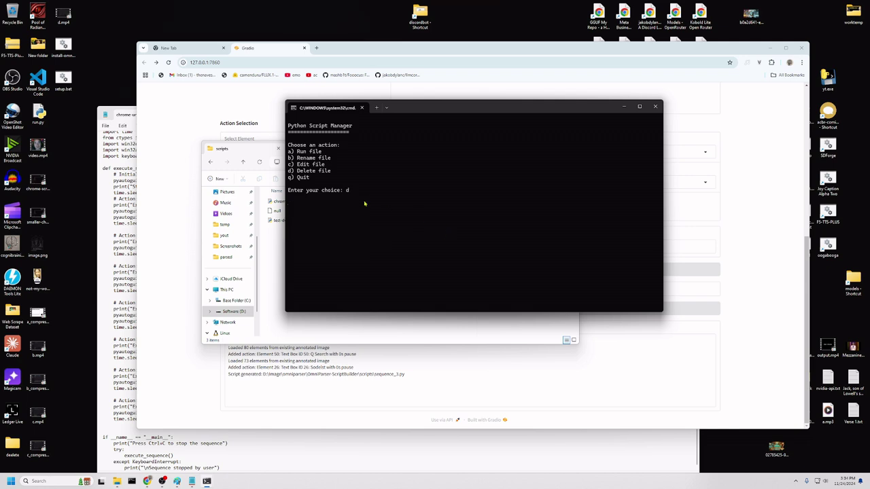
Delete test-delete.py with the script manager, confirm with yes, and return to the action list.
key("Return")
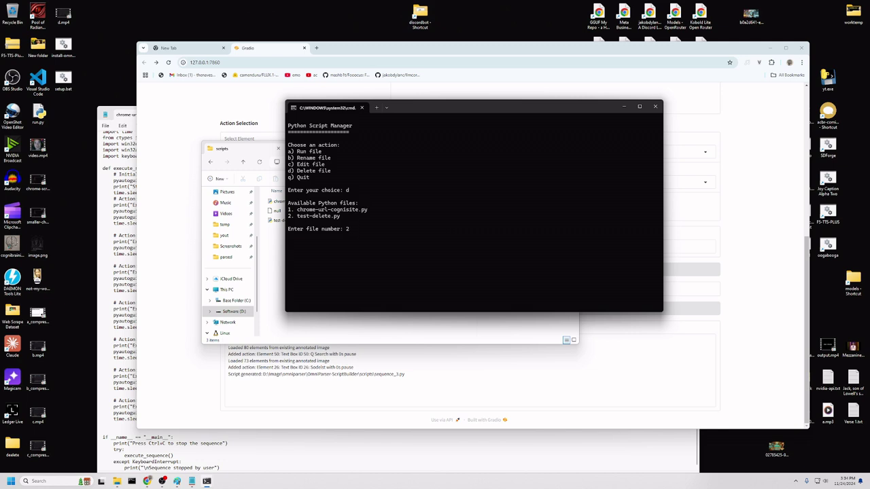
key("Return")
type("y")
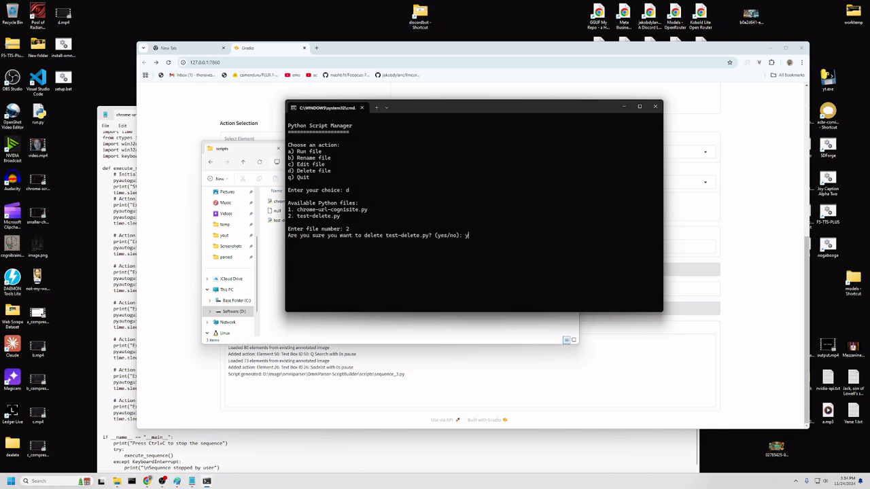
type("es")
key("Return")
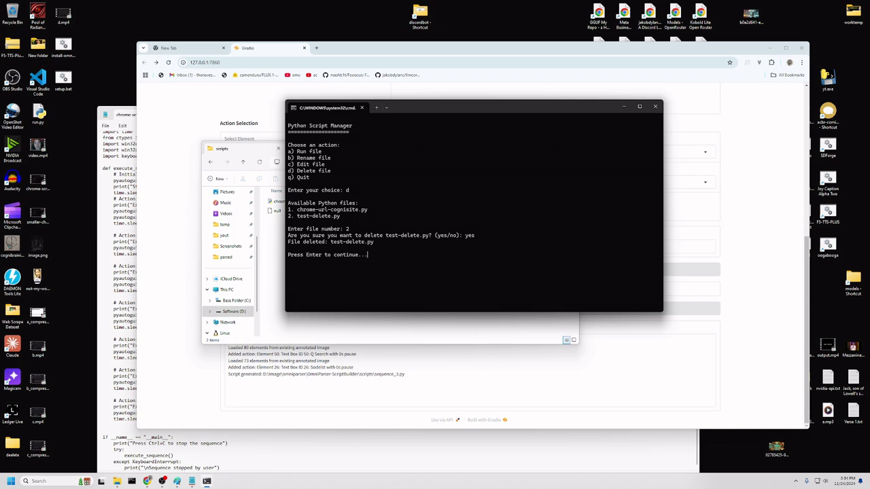
key("Return")
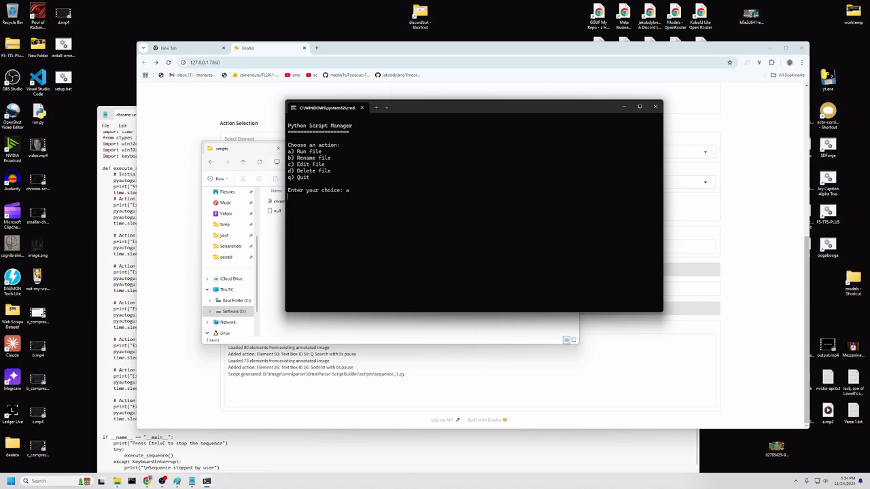
Open chrome-url-cognisite.py for editing from the script manager, look over its code, and close Notepad.
key("Return")
key("Return")
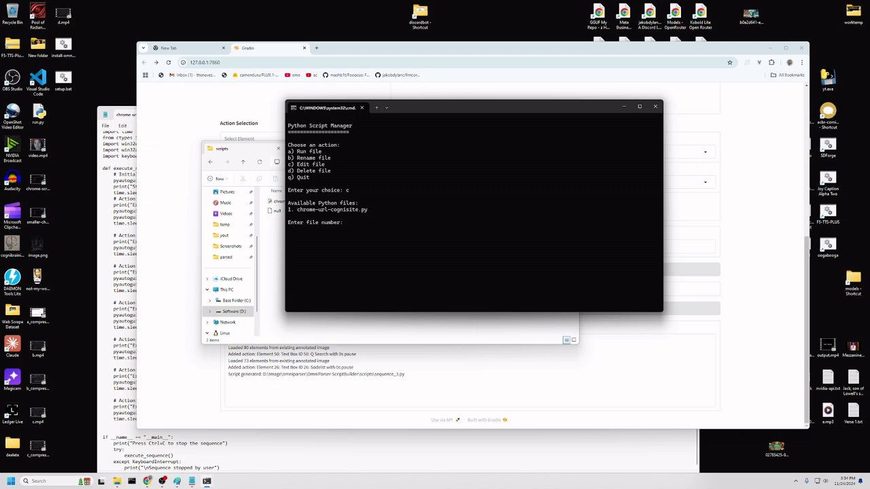
type("1")
key("Return")
left_click_drag(438, 124, 482, 146)
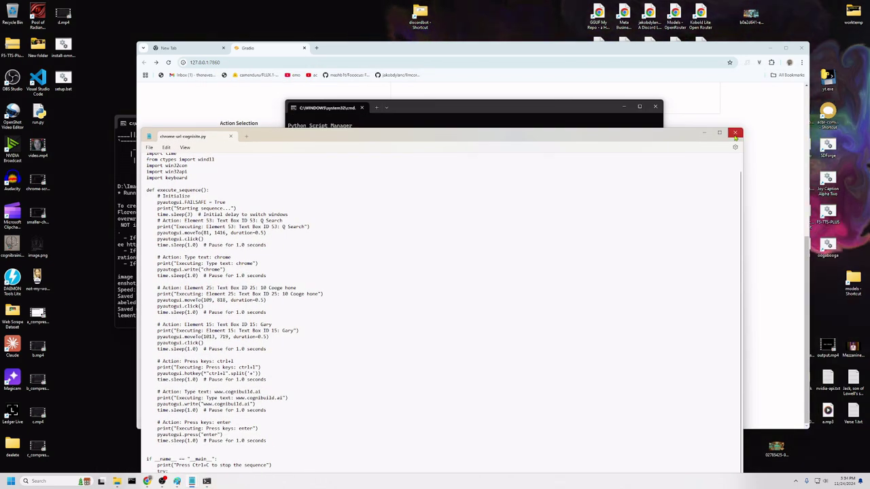
left_click(734, 133)
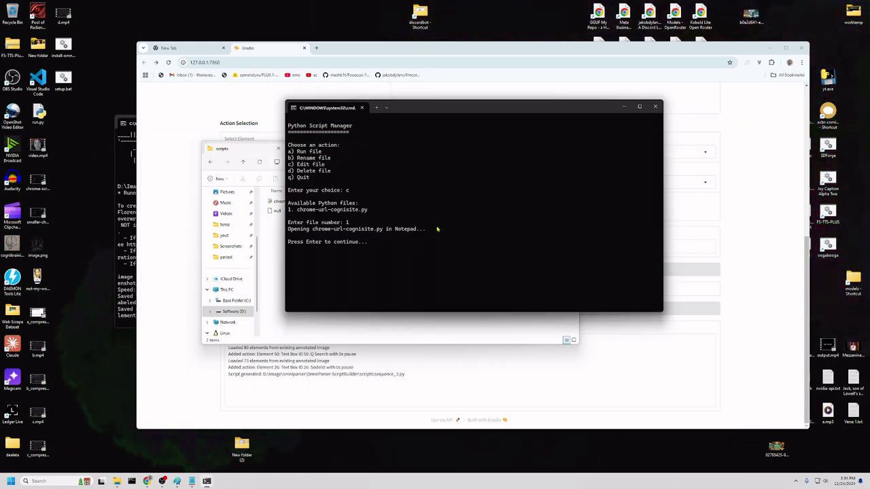
Return to the OmniParser Sequence Builder page and show the Process New image upload.
left_click(216, 111)
scroll(288, 178, "up", 5)
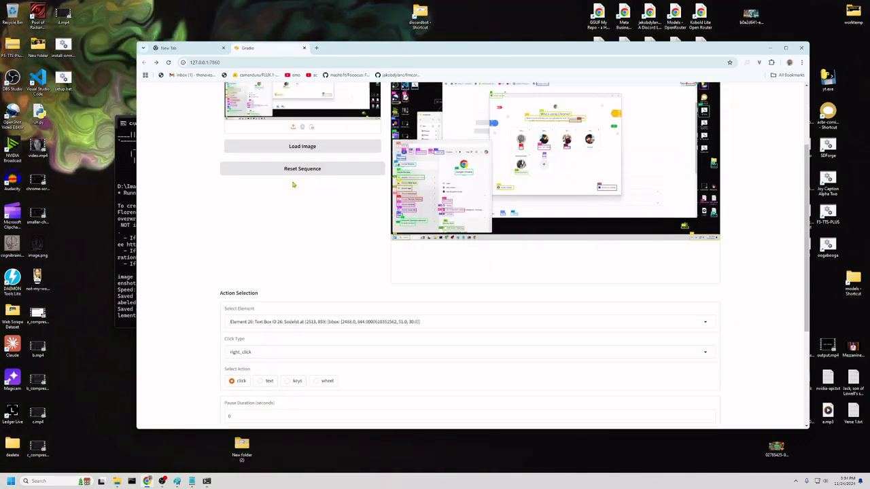
scroll(293, 184, "up", 3)
left_click(239, 122)
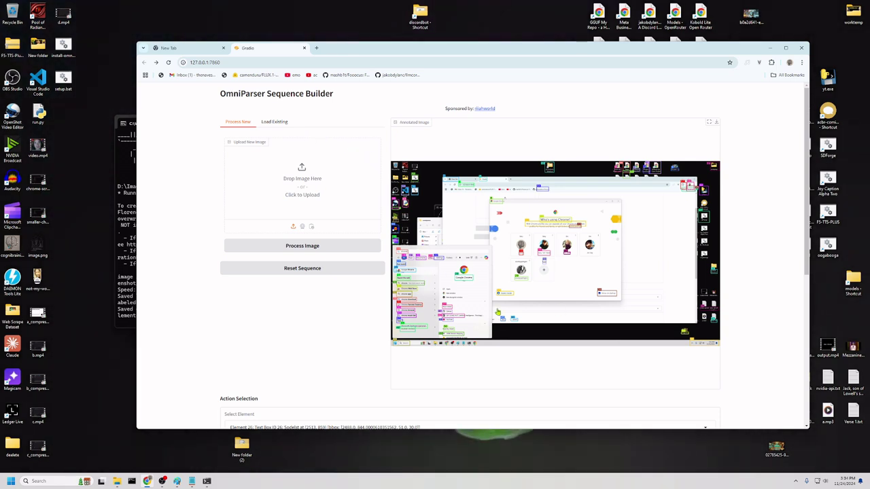
Bring the Python Script Manager console back up and return it to its action list.
mouse_move(207, 481)
left_click(277, 445)
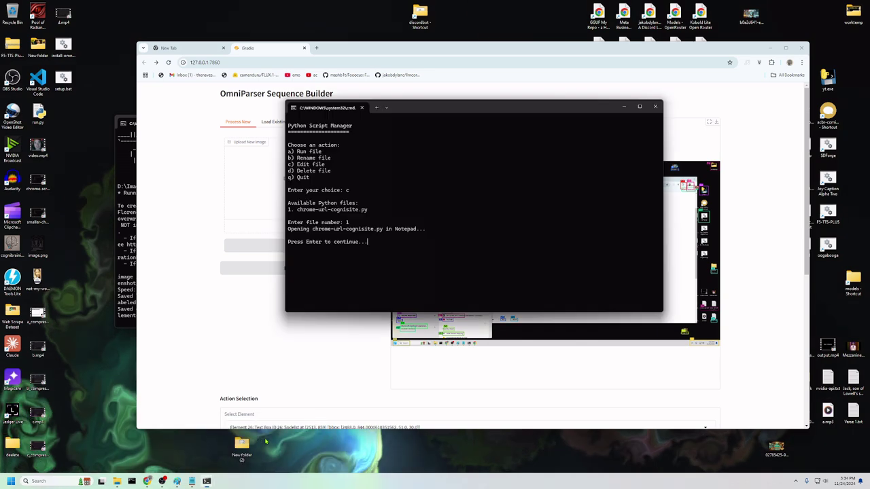
key("Return")
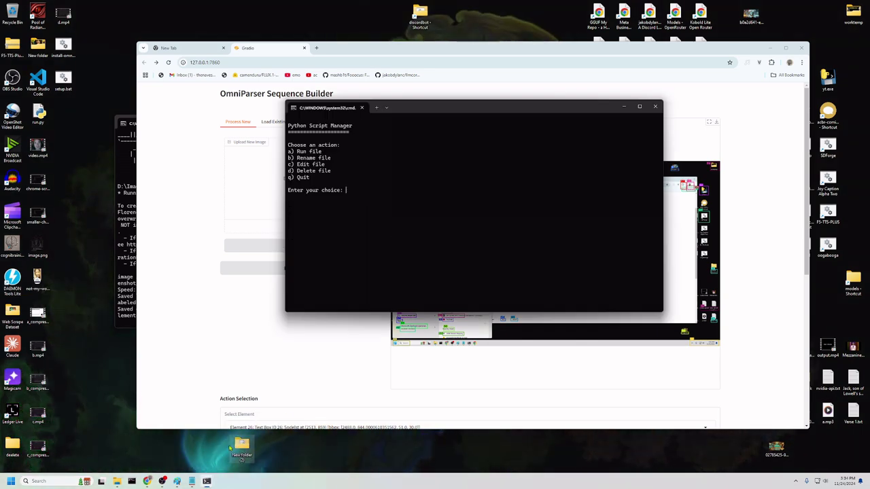
Switch to the running screen grabber console, review its output, and close it.
mouse_move(207, 481)
left_click(204, 444)
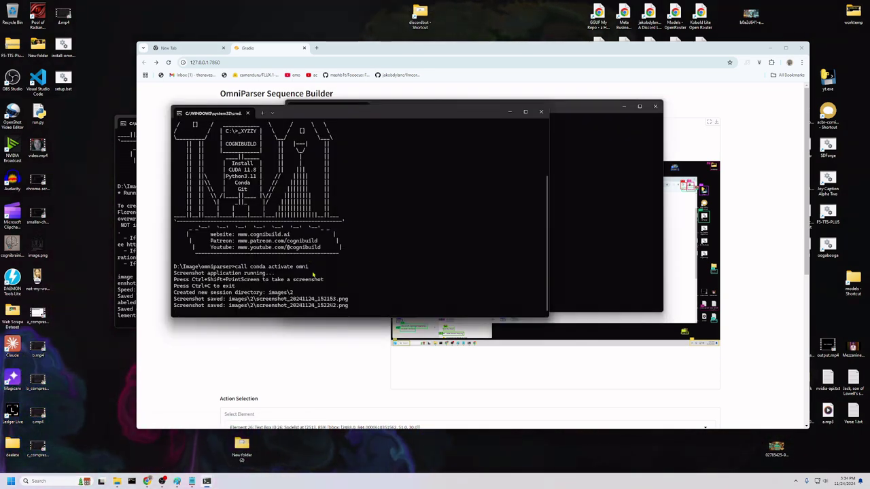
scroll(314, 276, "up", 5)
scroll(314, 276, "down", 1)
scroll(313, 276, "down", 3)
scroll(447, 202, "up", 1)
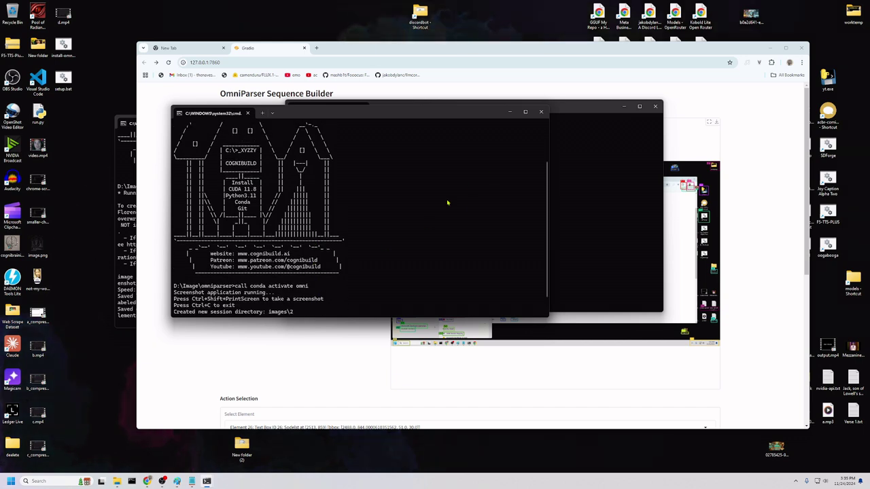
scroll(446, 202, "down", 1)
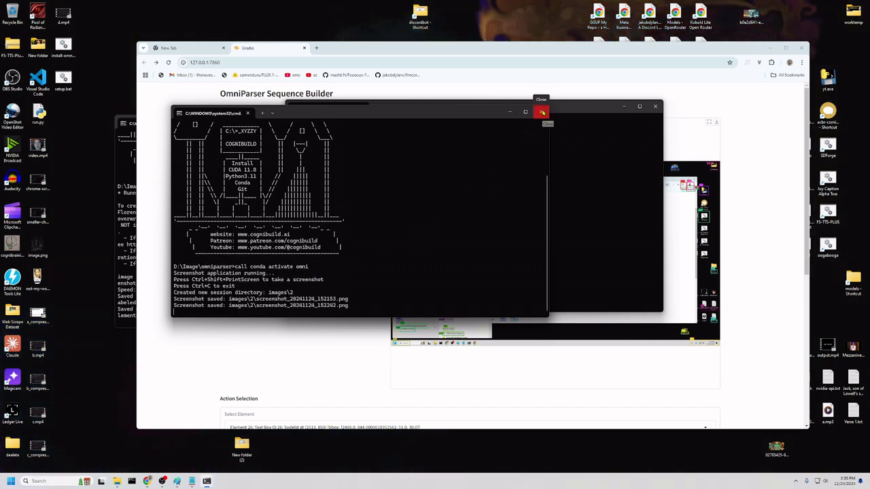
left_click(540, 112)
Switch to File Explorer and open the images folder inside OmniParser-ScriptBuilder to view its session folders.
left_click(116, 481)
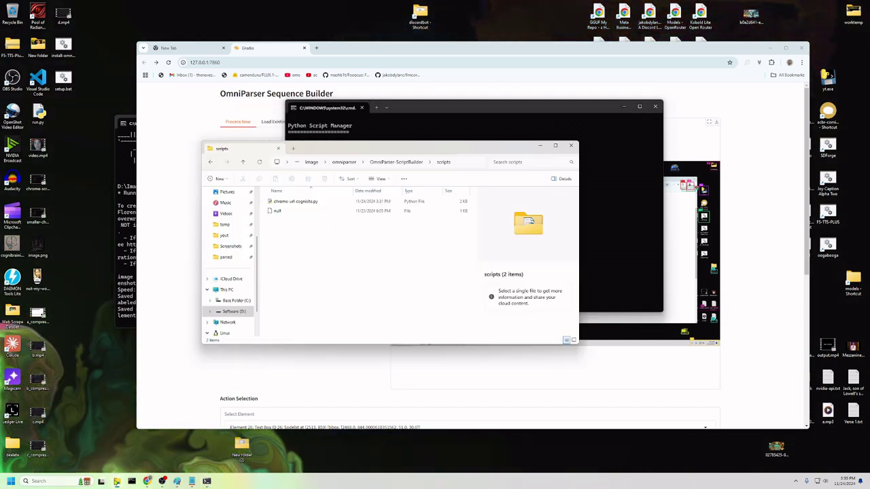
left_click(320, 367)
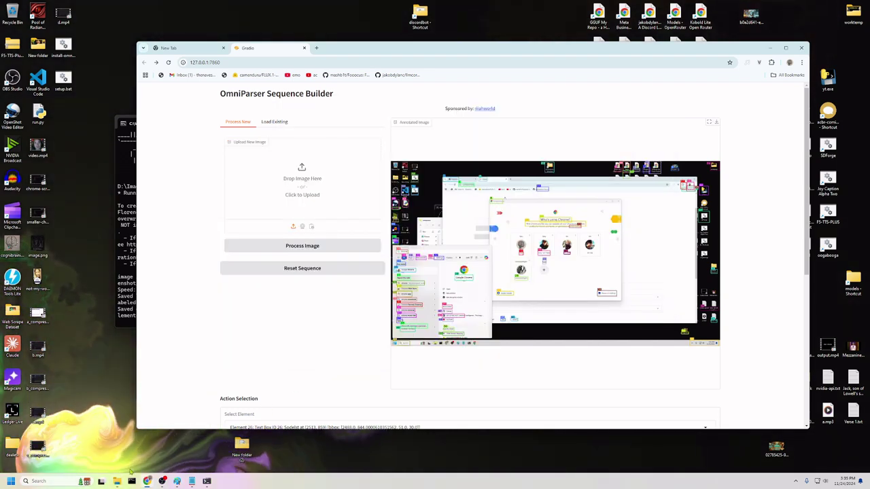
key("alt+Tab")
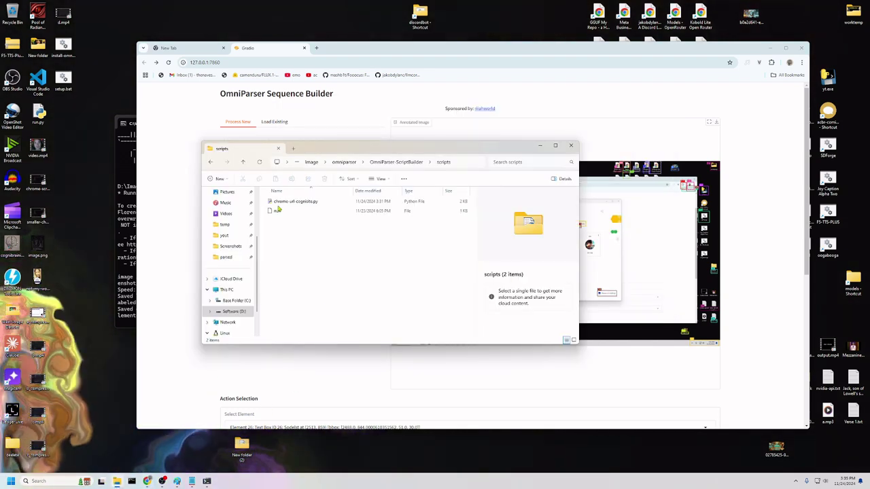
left_click(397, 161)
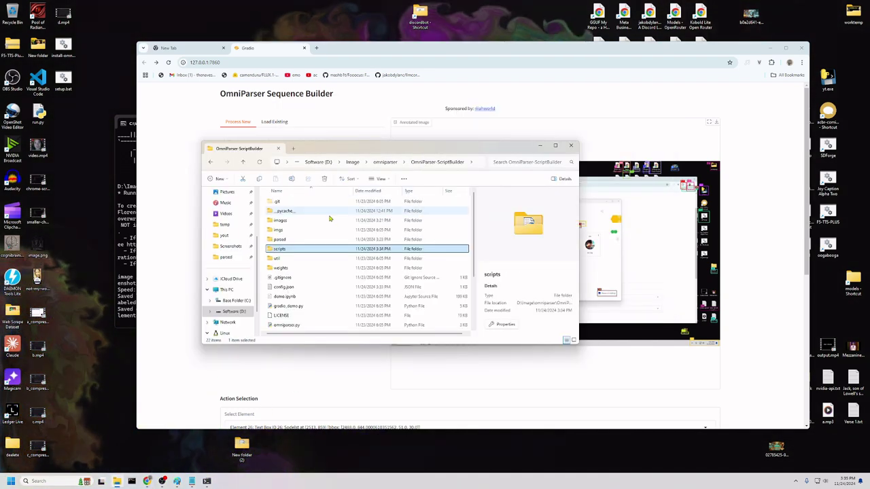
double_click(280, 221)
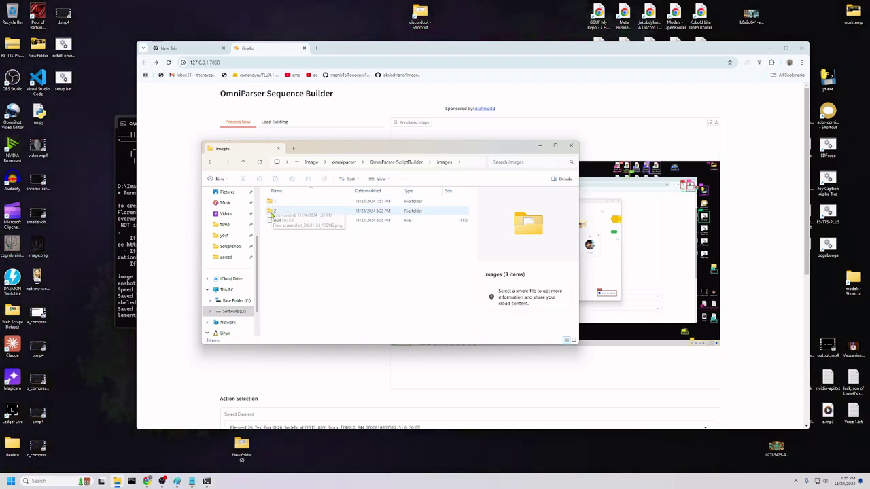
left_click(117, 481)
left_click(117, 481)
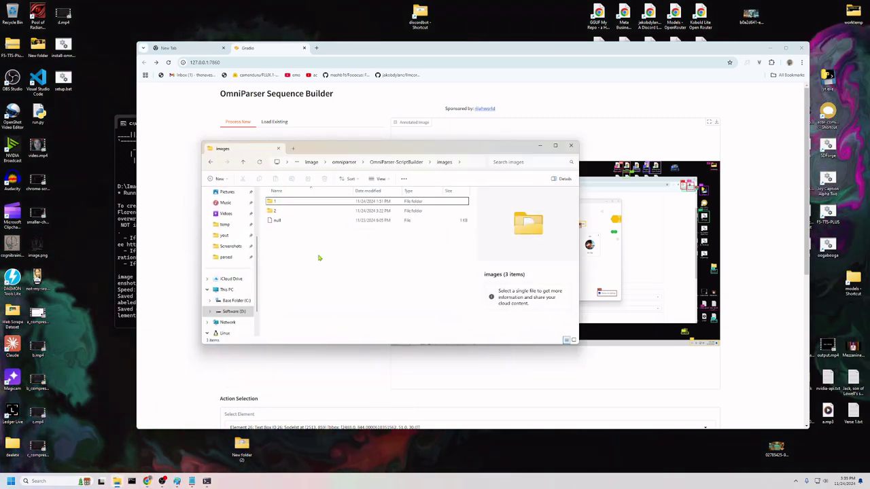
Go up to the omniparser folder and run run-screen-grabber.bat.
left_click(384, 162)
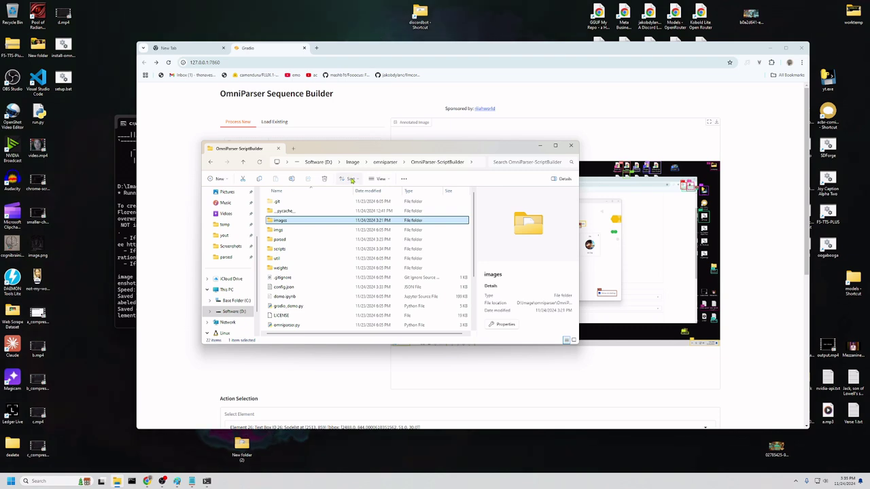
left_click(384, 163)
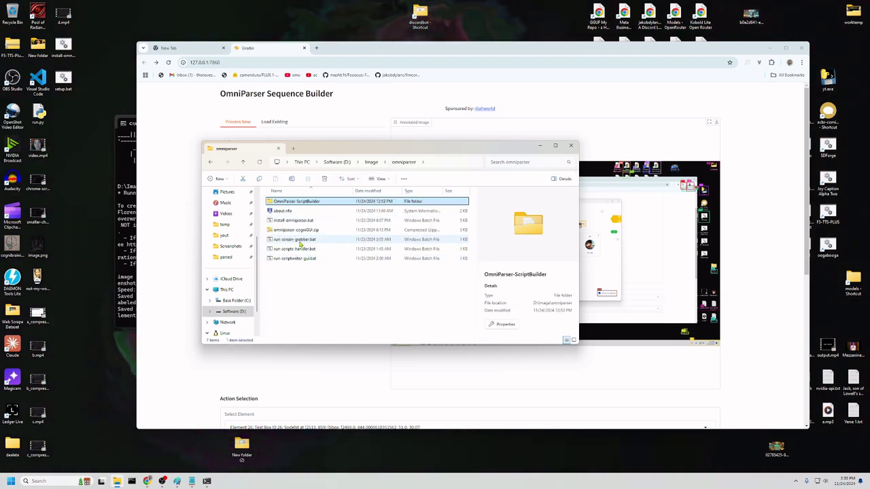
double_click(299, 241)
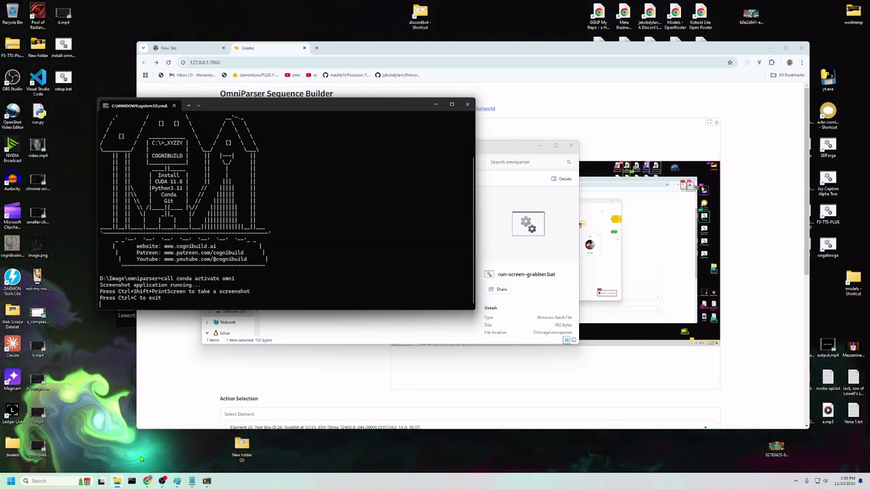
Open the Baldur's Gate 3 launcher and minimize the OBS window.
mouse_move(118, 483)
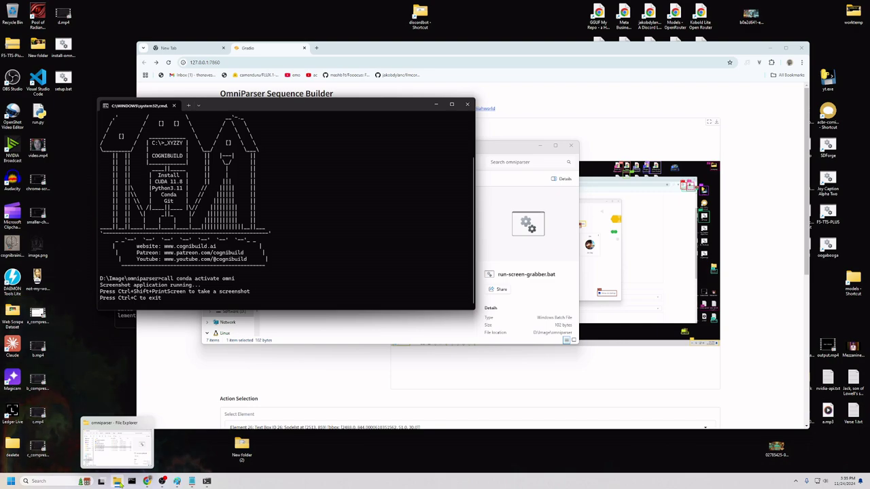
left_click_drag(120, 484, 134, 483)
left_click(162, 481)
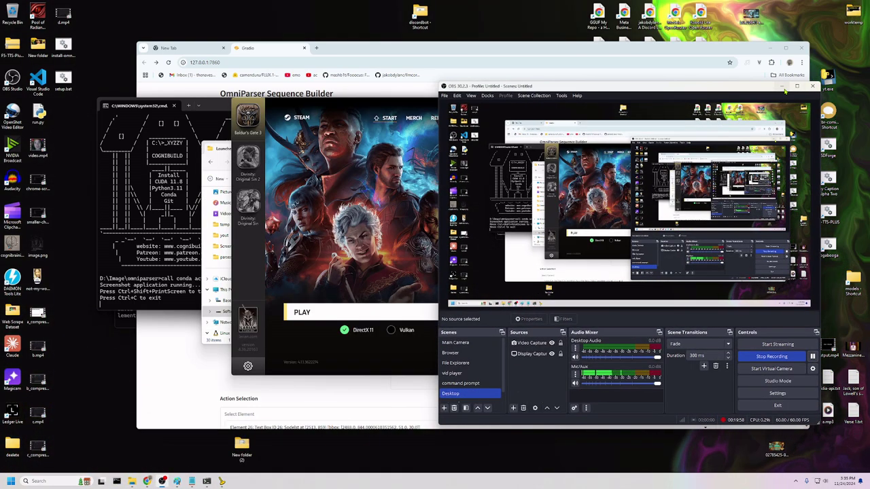
left_click(782, 87)
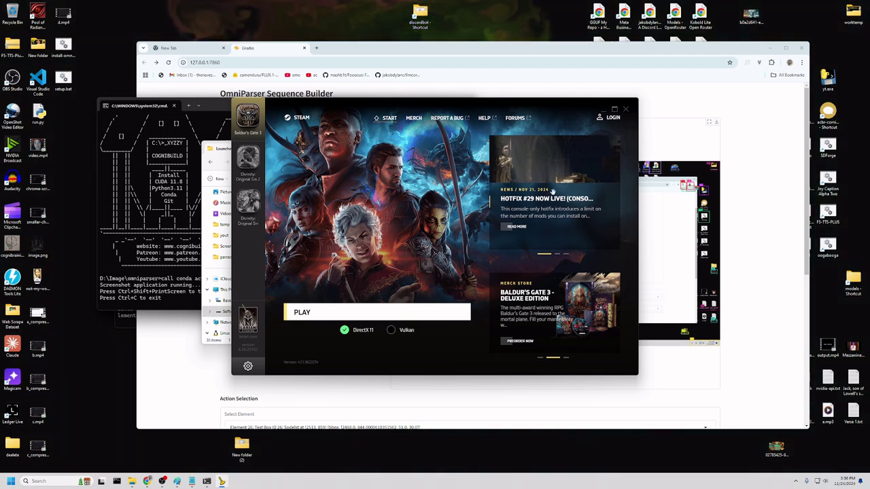
Capture the Baldur's Gate 3 launcher with the screen grabber and start the game with DirectX 11.
key("ctrl+shift+Print")
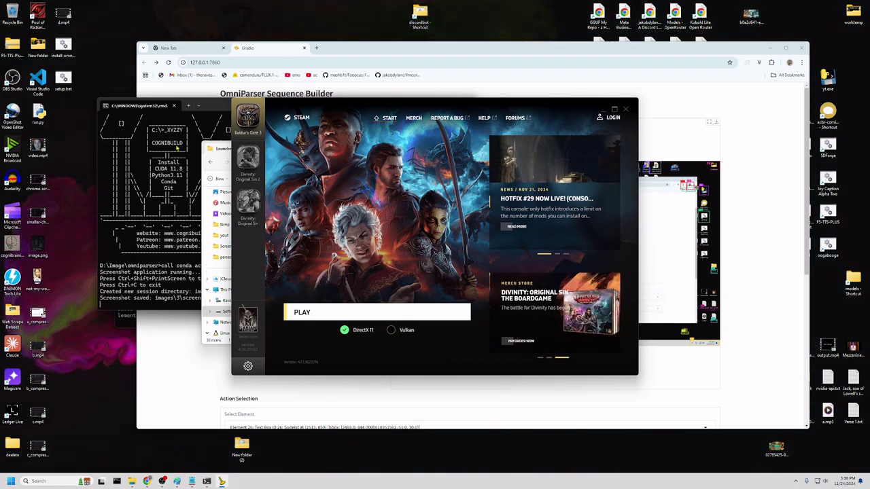
left_click_drag(215, 106, 111, 100)
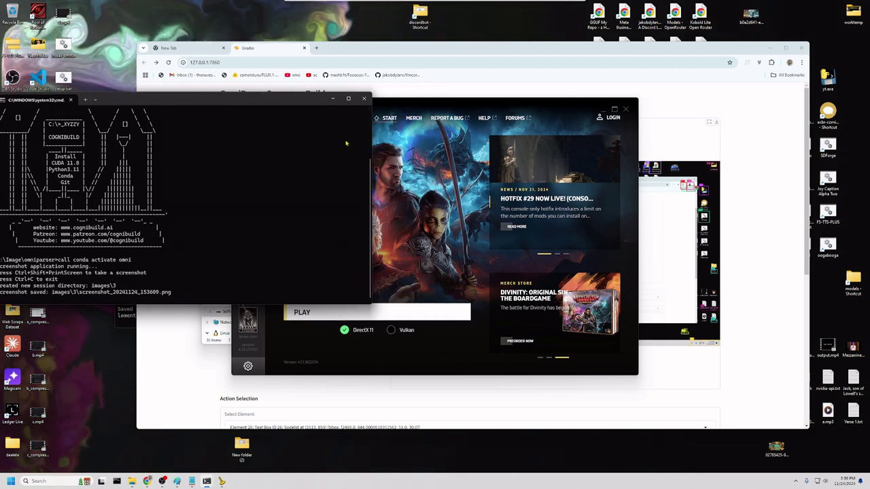
left_click(429, 107)
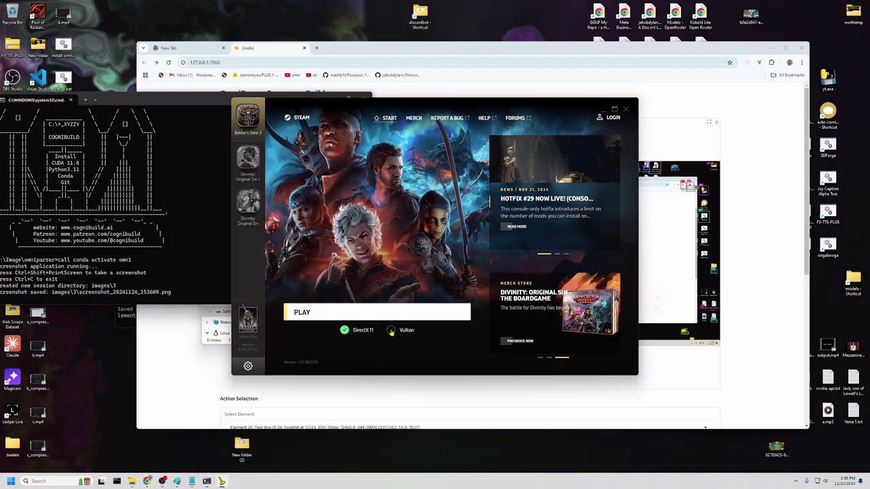
left_click(341, 314)
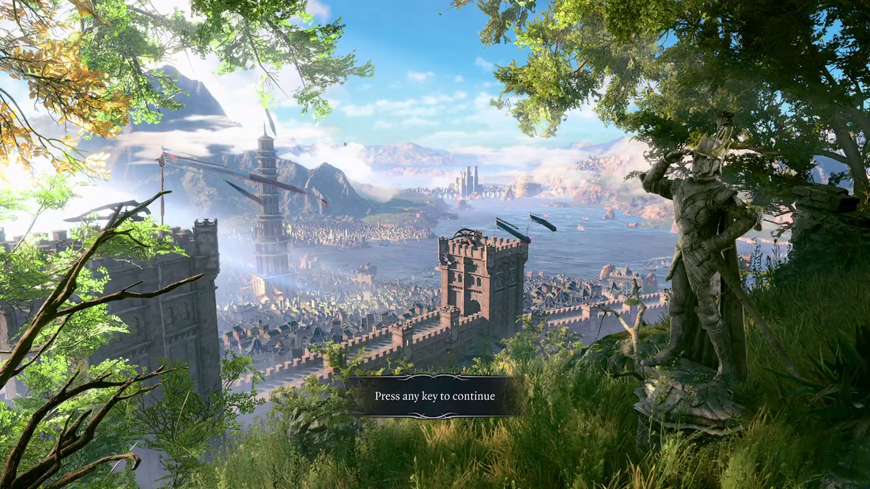
Continue past the title screen, start a new game on Balanced difficulty, and skip the intro cinematic.
key("Return")
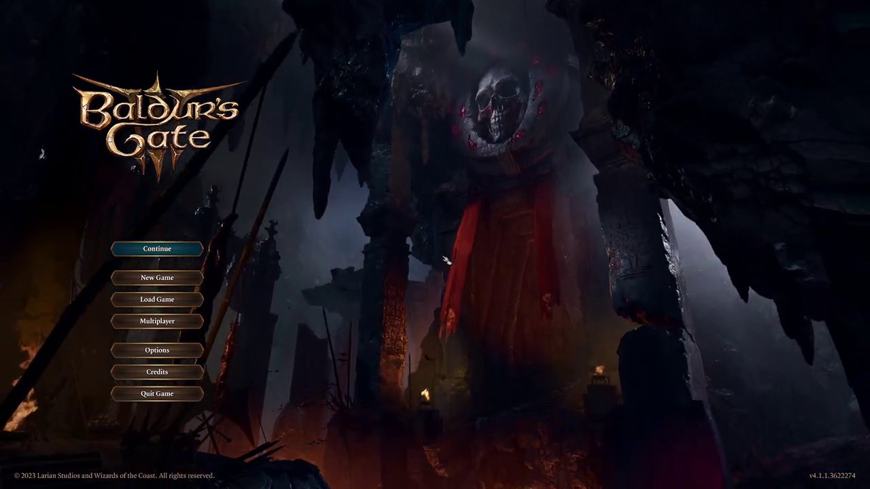
mouse_move(161, 252)
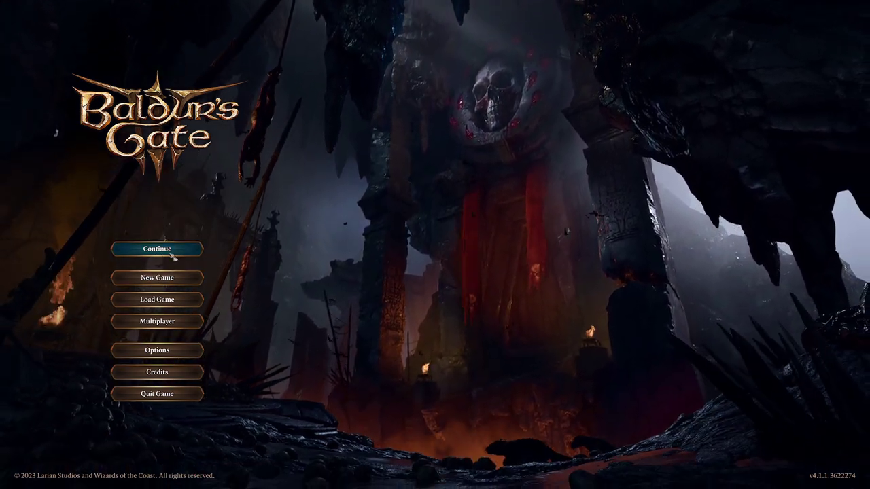
left_click(166, 278)
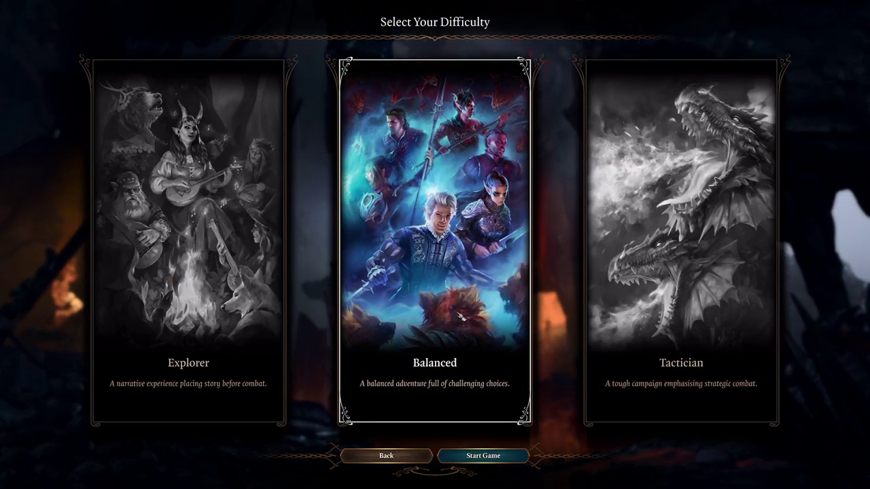
left_click(498, 460)
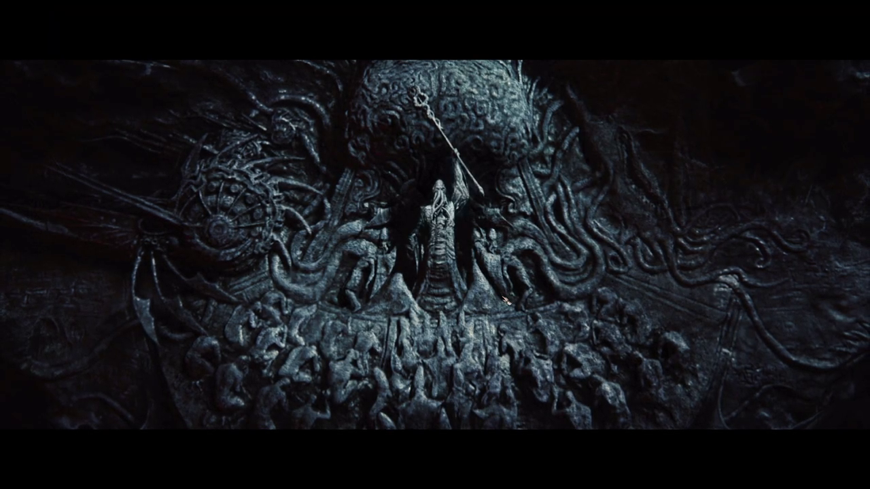
key("Escape")
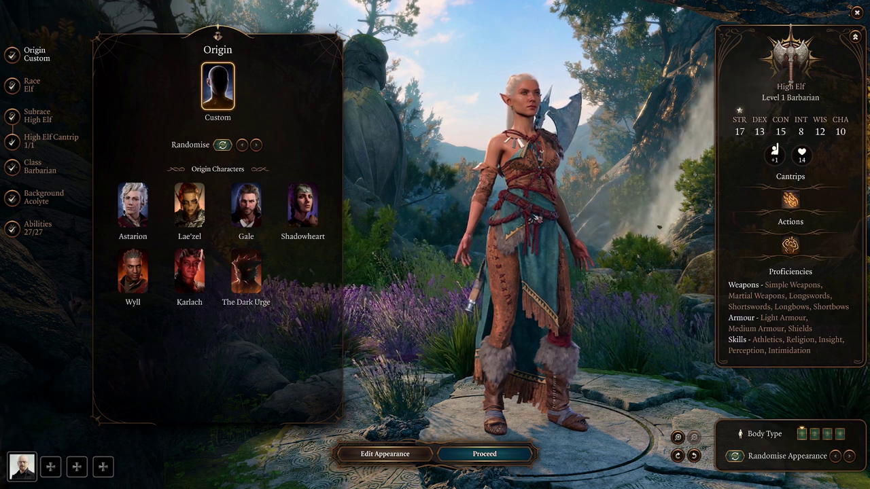
Proceed through character creation with the default custom character and name up to the guardian screen, and quit the game.
left_click(510, 459)
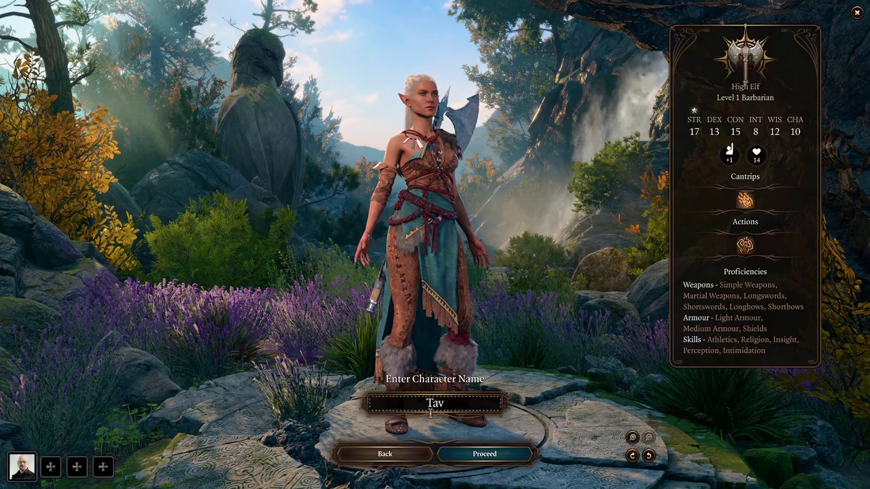
left_click(509, 455)
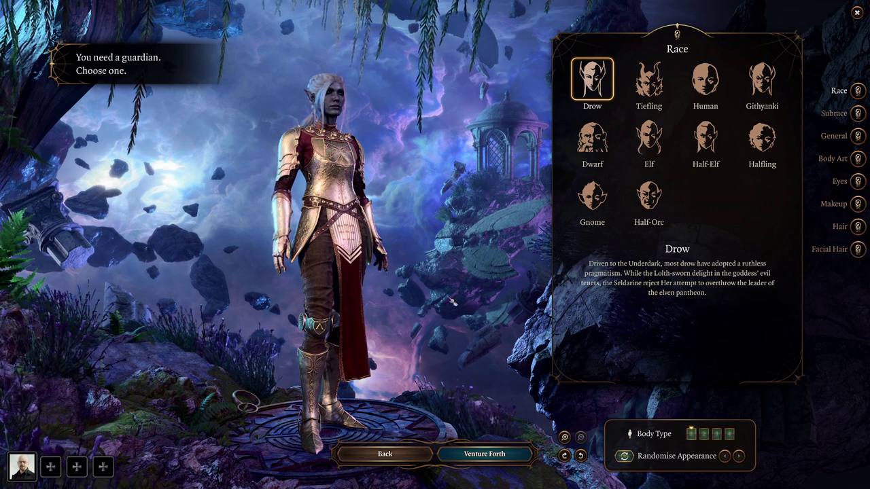
key("Escape")
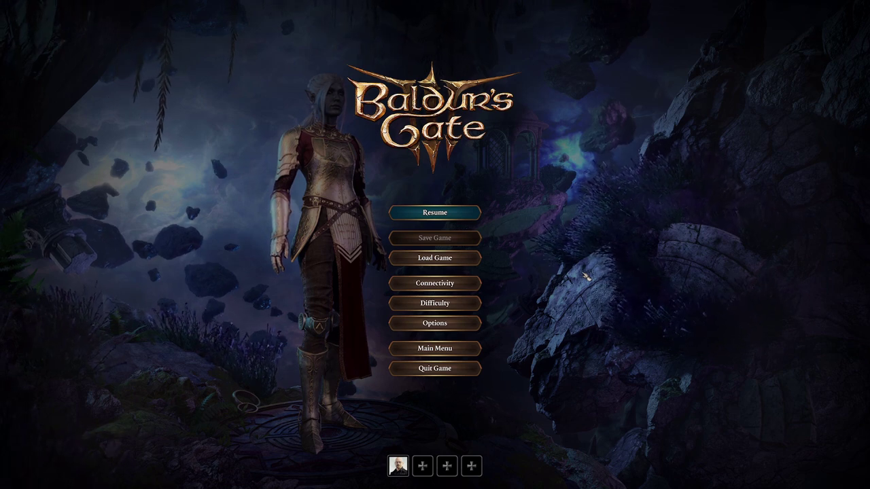
left_click(457, 373)
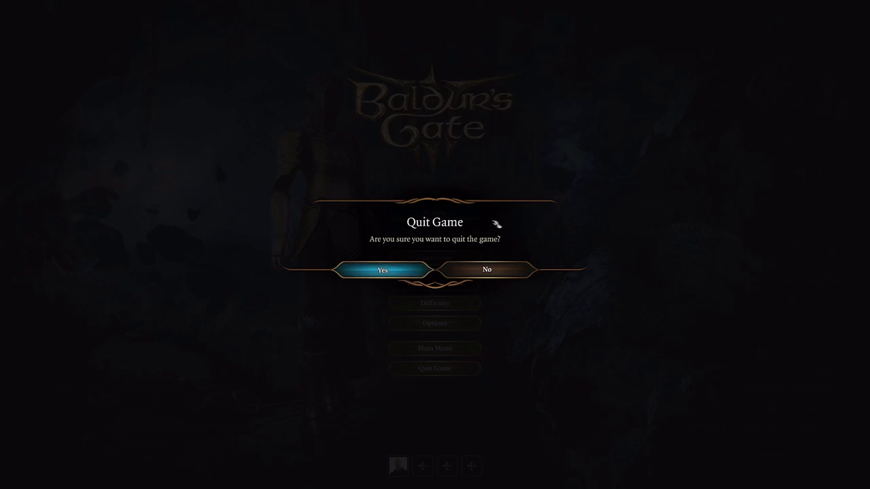
key("Return")
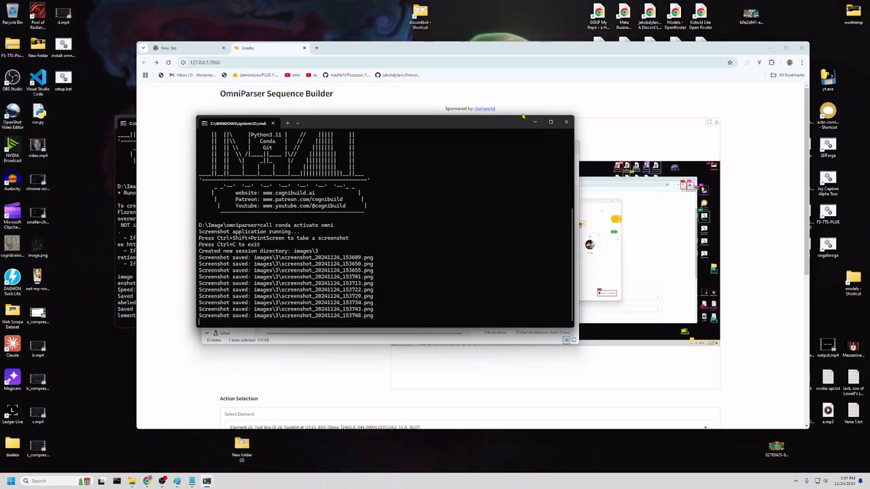
Minimize the screen grabber console and open session folder 3 in omniparser\OmniParser-ScriptBuilder\images on the D: drive.
left_click(534, 121)
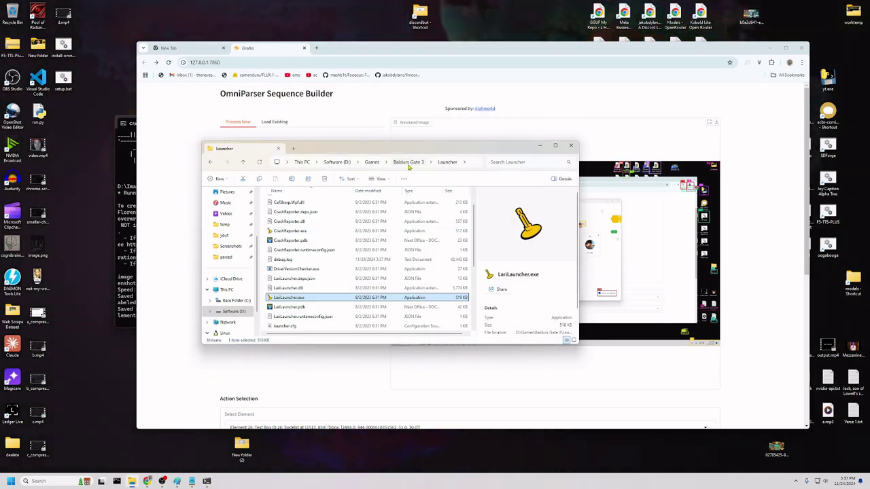
left_click(234, 311)
double_click(286, 316)
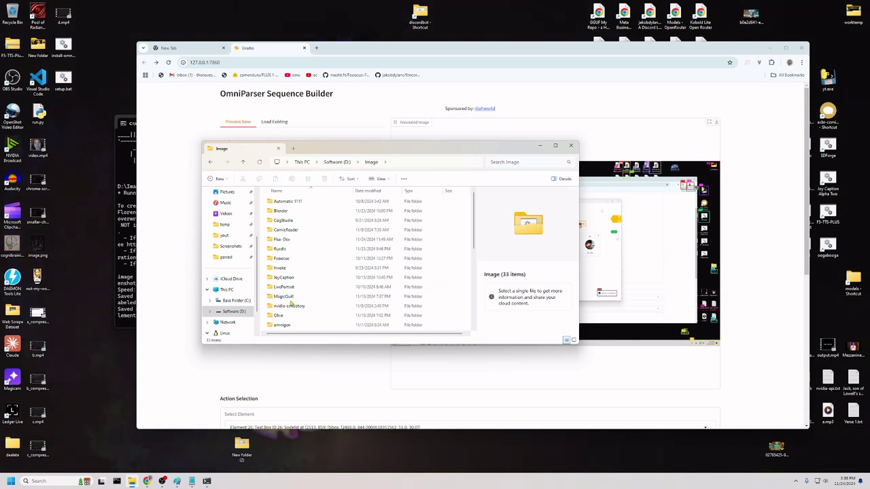
scroll(284, 278, "down", 1)
double_click(284, 306)
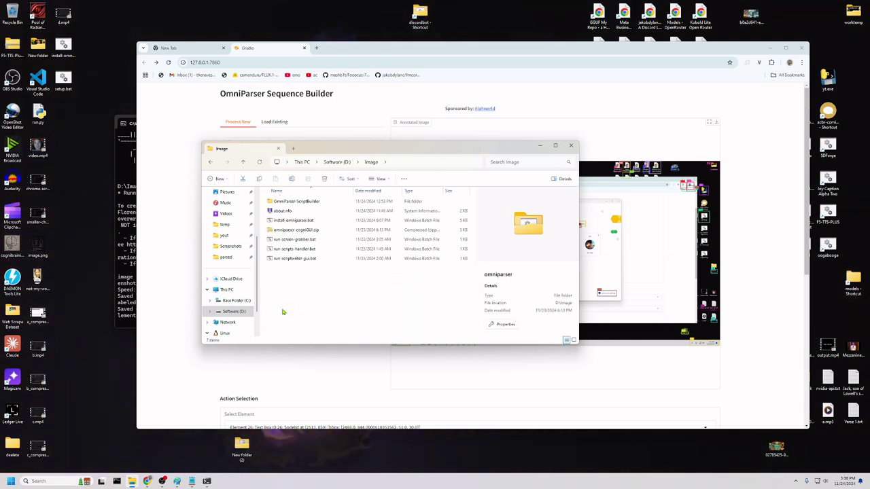
left_click(299, 202)
double_click(299, 204)
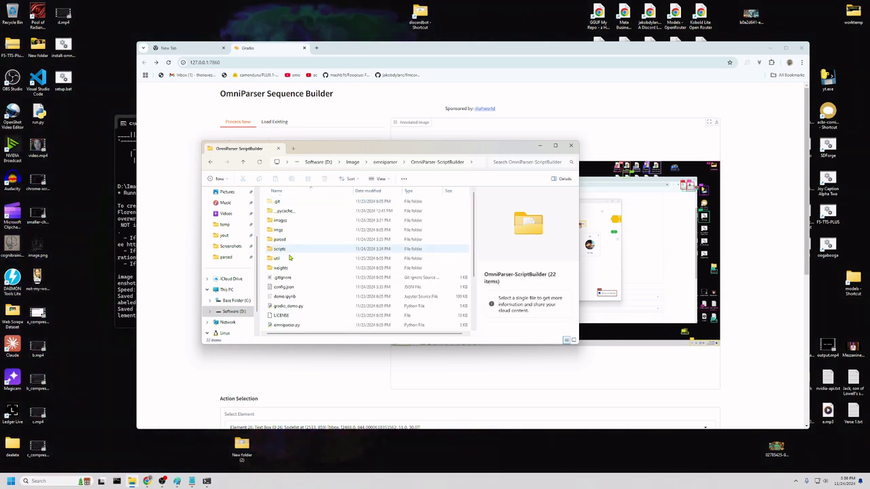
double_click(280, 221)
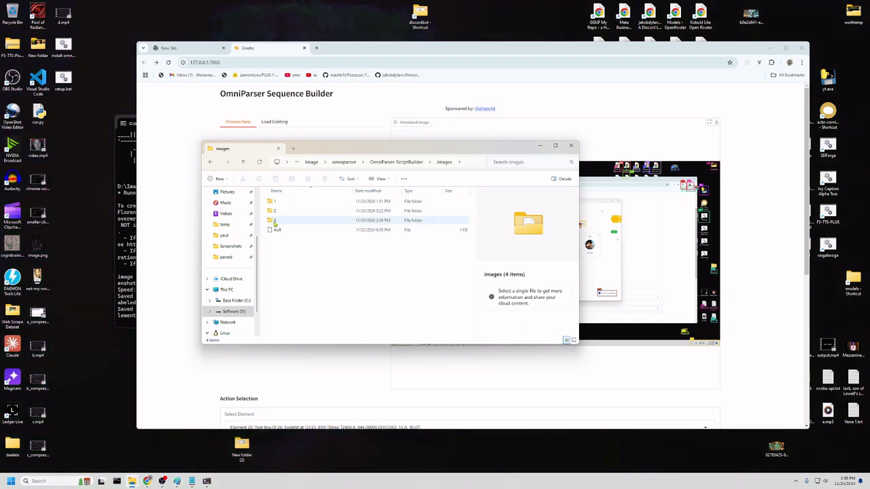
double_click(275, 221)
Look through all captured game screenshots in folder 3 from the first to the last, and close the image viewer.
double_click(282, 214)
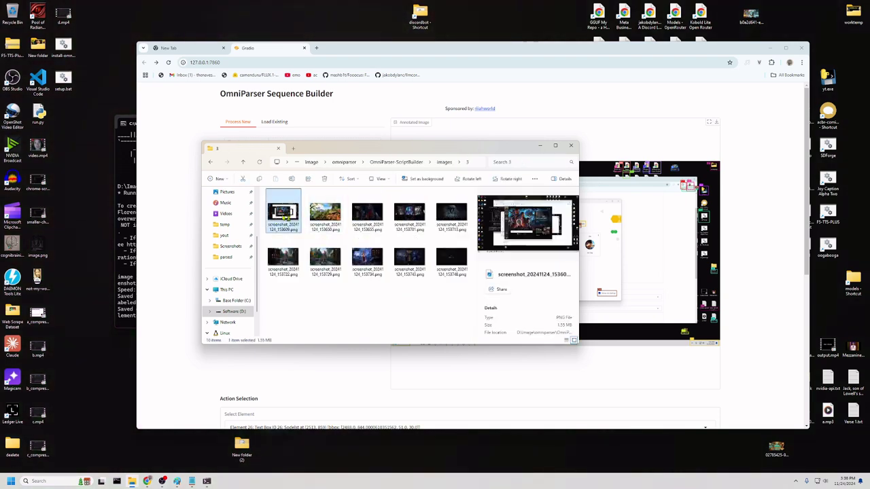
key("Right")
key("Right")
key("Right")
key("Right")
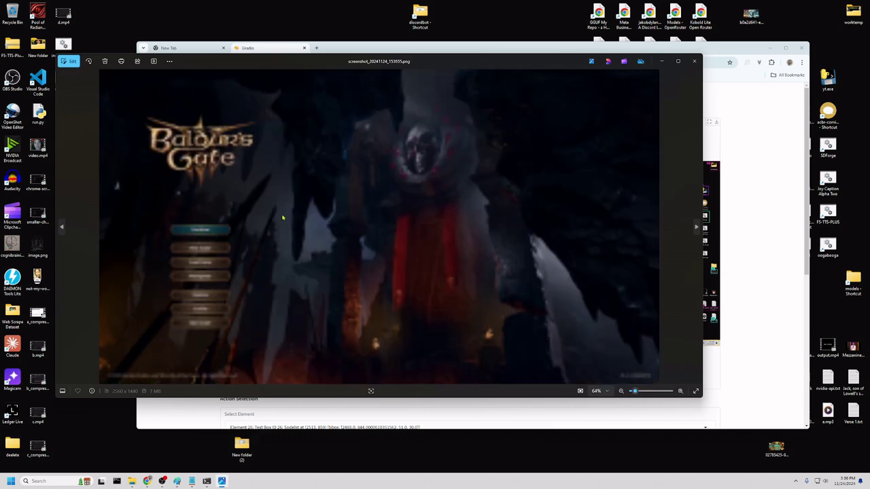
key("Right")
key("Right")
key("Right")
key("Right")
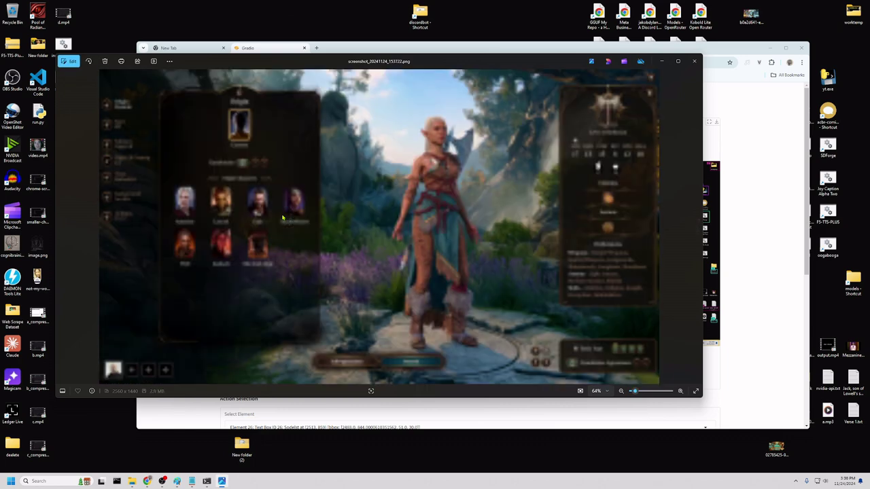
key("Right")
key("Right")
key("Right")
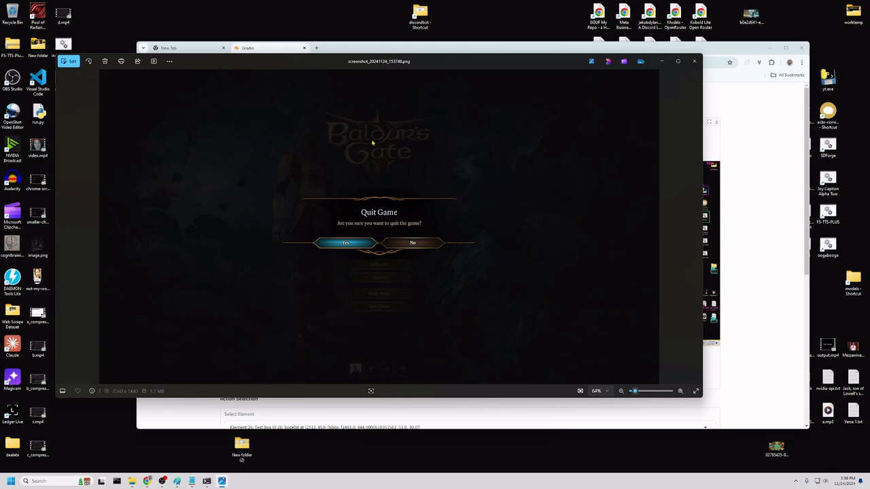
left_click(694, 61)
Switch to the OmniParser Sequence Builder page in the browser, reset the sequence, and check the status.
left_click(752, 136)
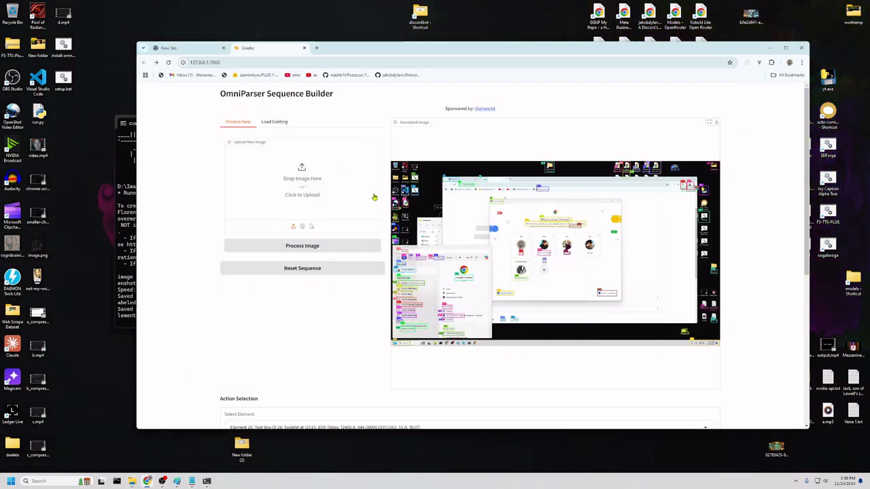
left_click(321, 272)
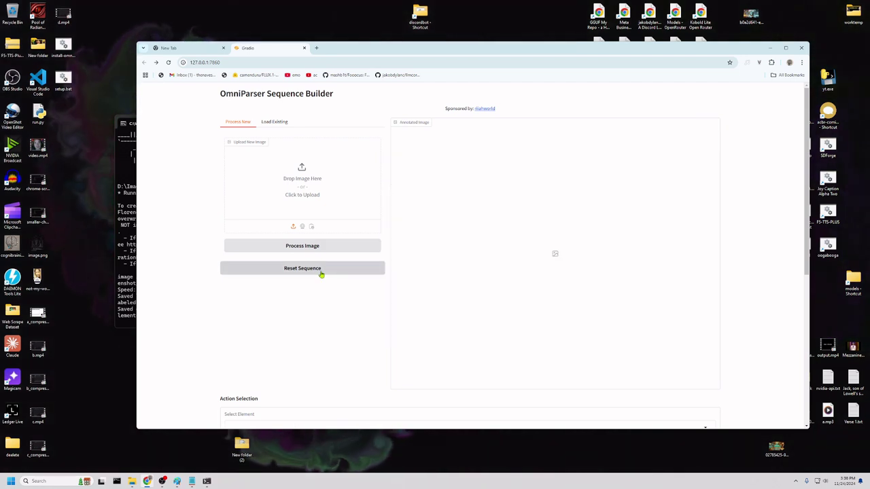
scroll(350, 279, "down", 4)
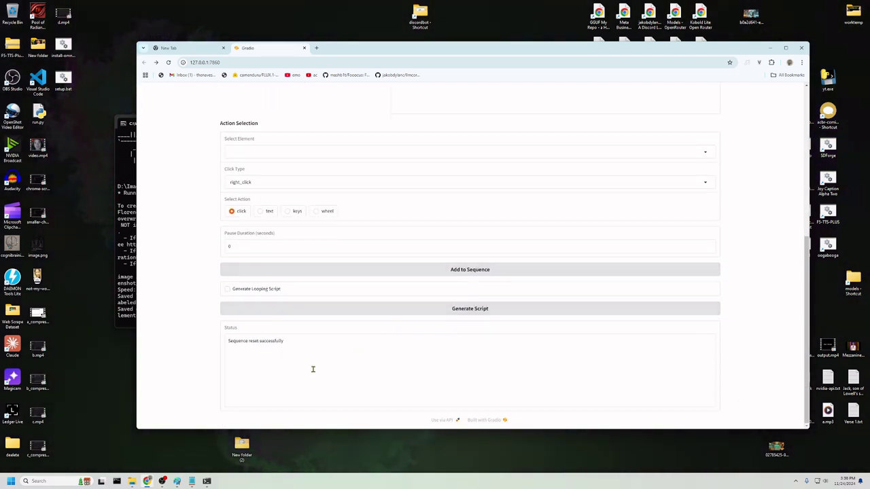
scroll(333, 347, "up", 2)
scroll(344, 288, "up", 2)
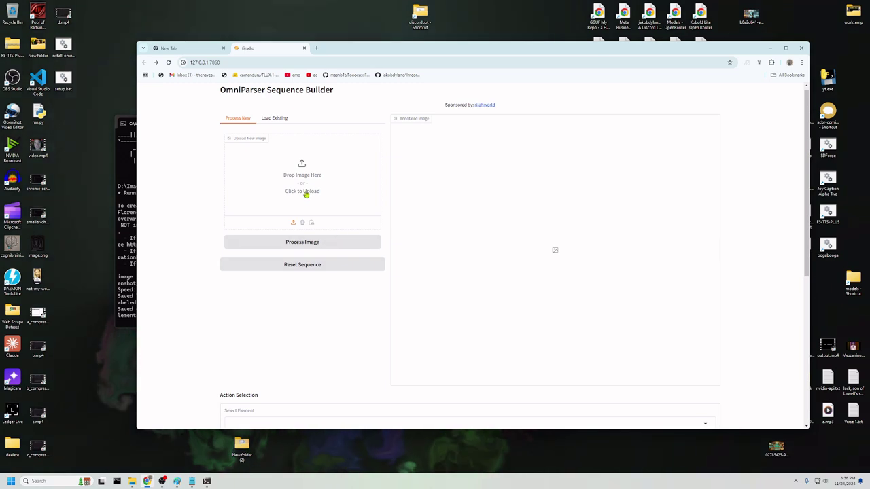
Upload the launcher screenshot screenshot_20241124_153609.png from images folder 3 and process it.
left_click(305, 195)
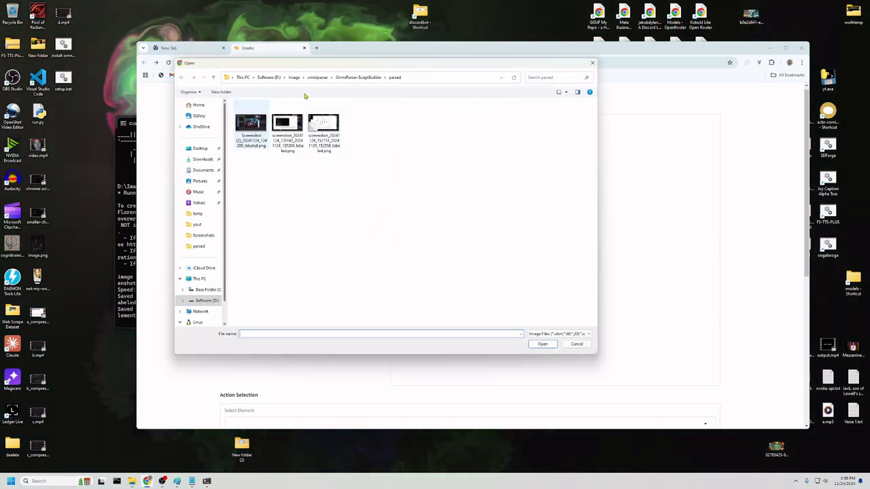
left_click(365, 80)
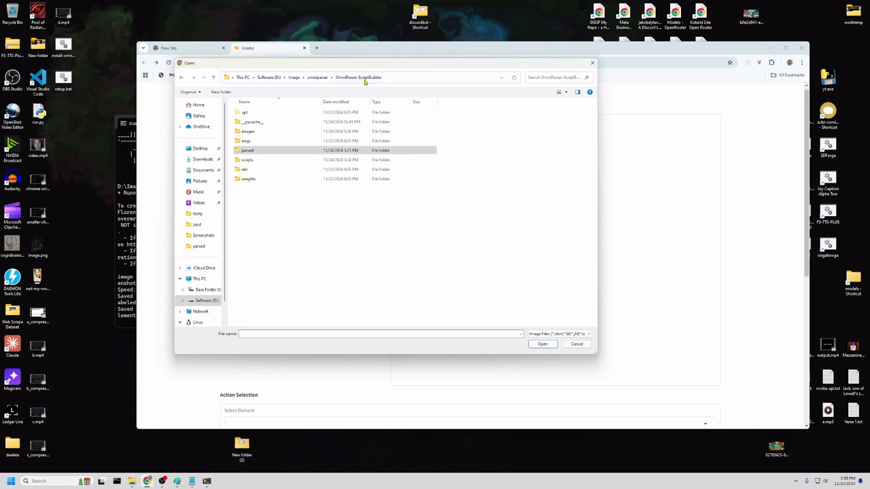
double_click(253, 132)
double_click(242, 132)
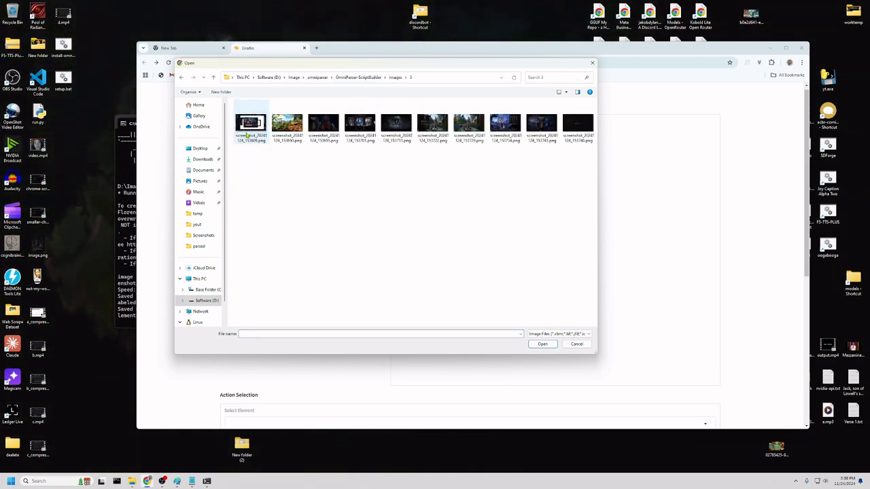
double_click(252, 128)
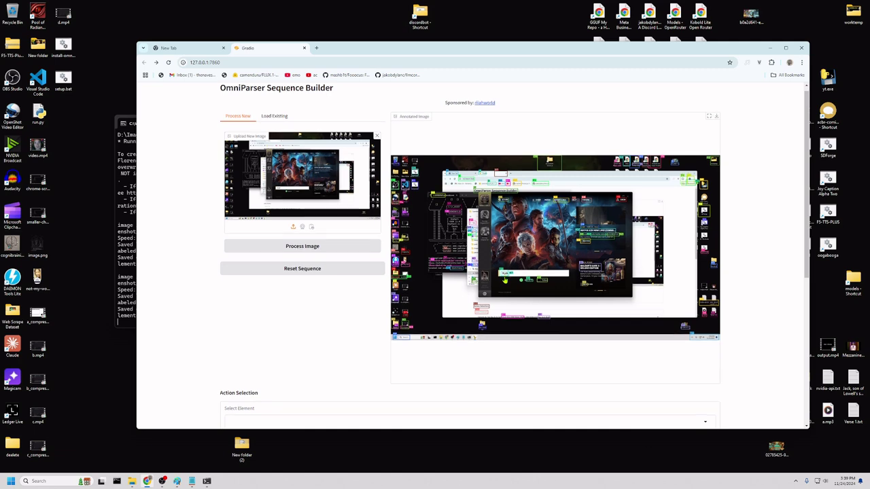
Choose Element 91, the Play icon box at (877, 916), as the action's element and set its click type to left_click.
scroll(423, 287, "down", 3)
left_click(301, 323)
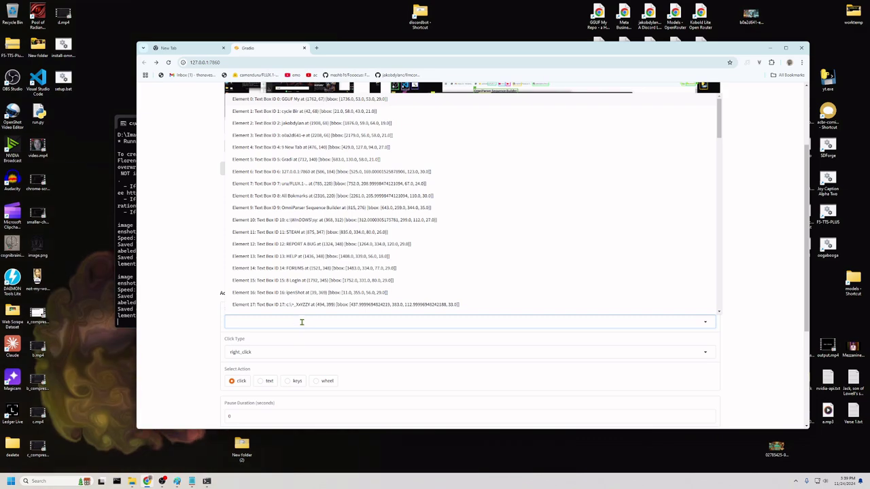
scroll(330, 278, "down", 6)
scroll(332, 272, "down", 7)
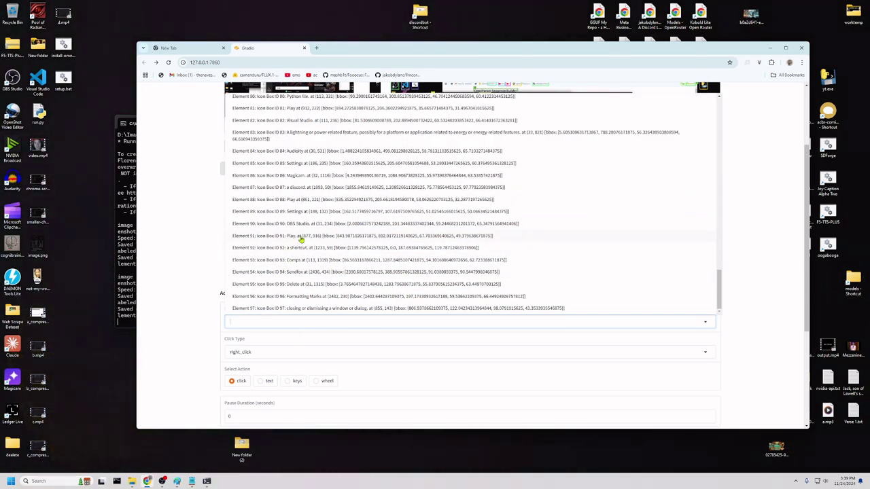
left_click(301, 237)
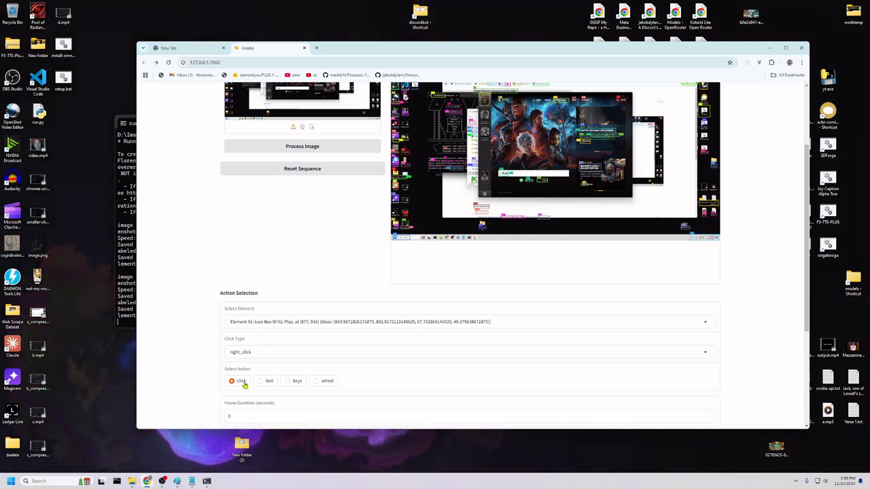
left_click(251, 352)
left_click(243, 327)
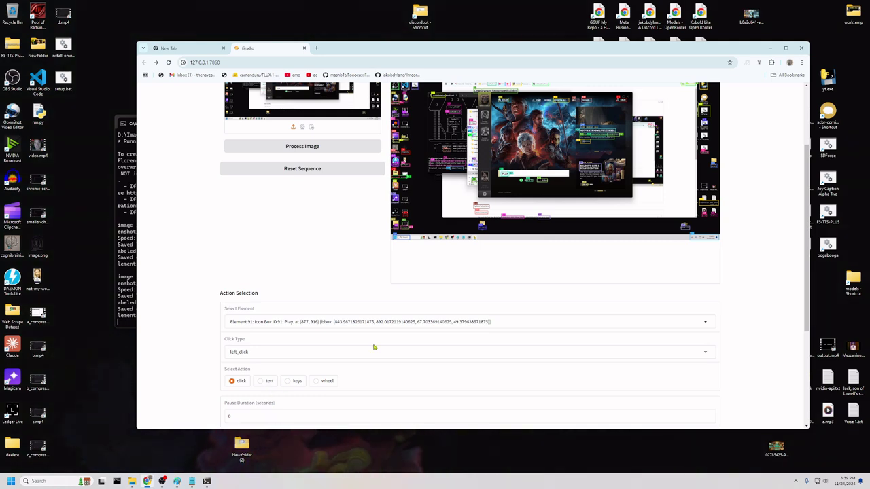
Set the pause duration to 35 seconds and add the Play click to the sequence.
scroll(347, 350, "down", 3)
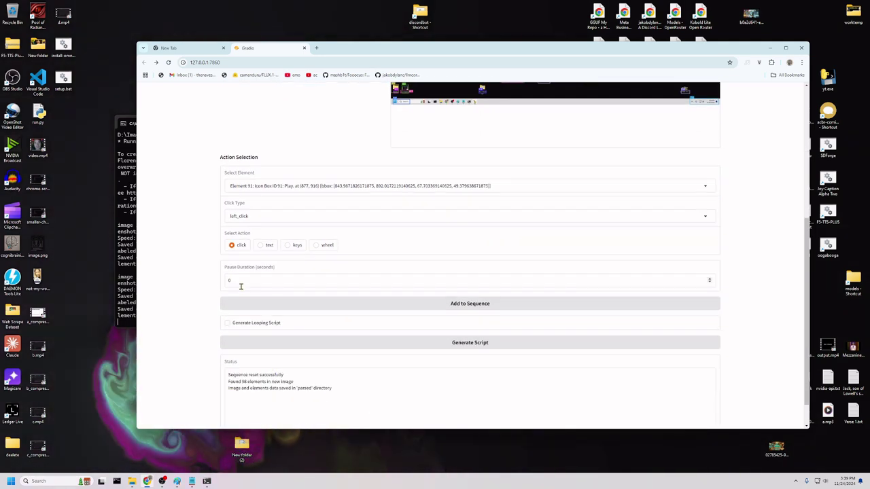
left_click_drag(238, 285, 219, 283)
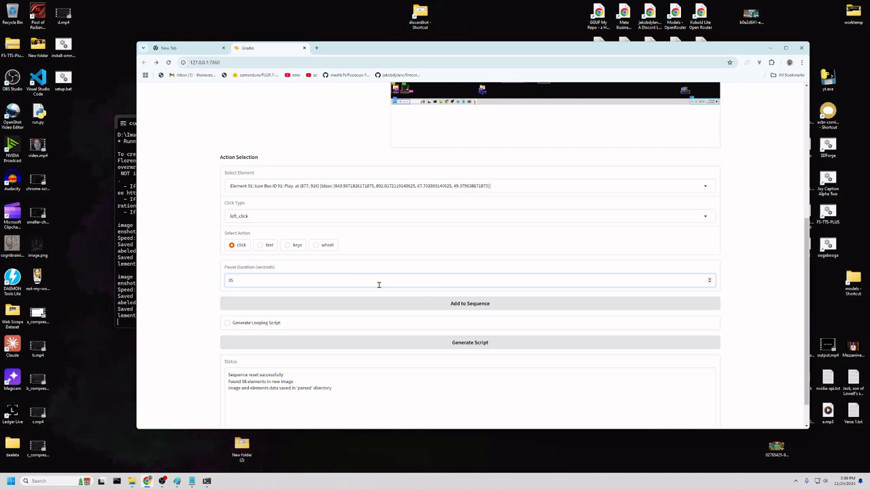
scroll(483, 299, "up", 1)
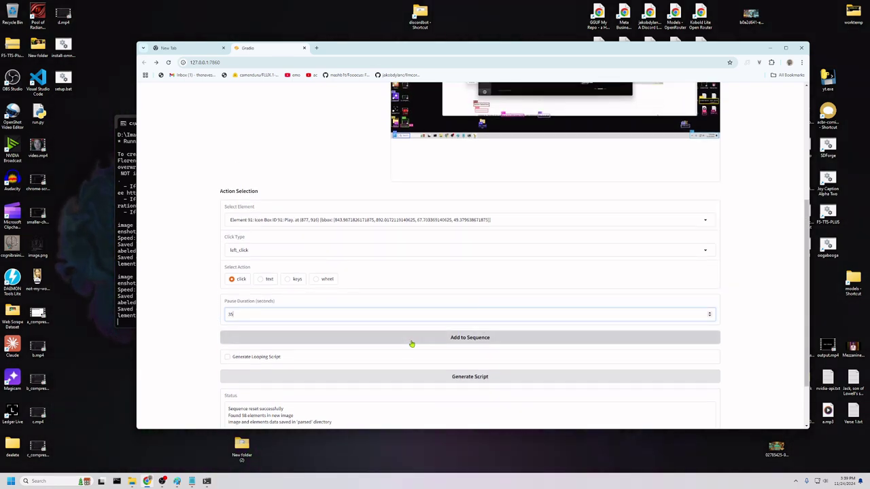
left_click(479, 343)
scroll(468, 297, "up", 3)
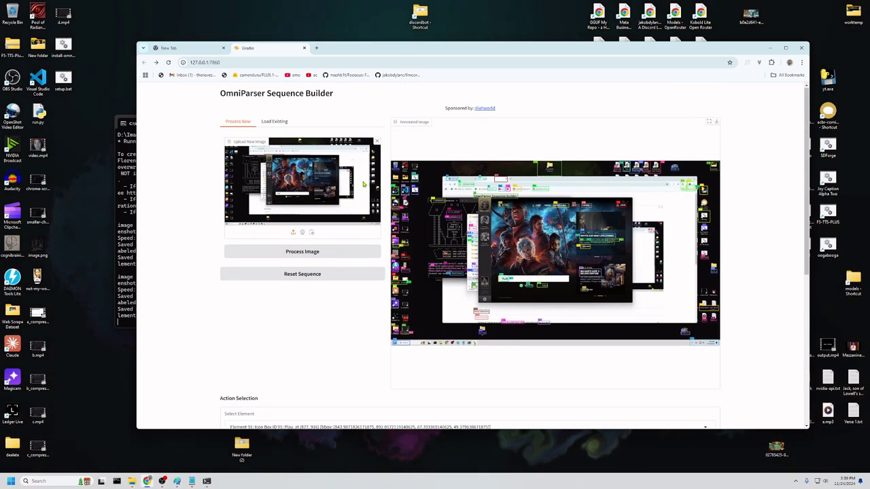
Replace the launcher image with screenshot_20241124_153650.png from images folder 3 and review the action settings.
left_click(376, 141)
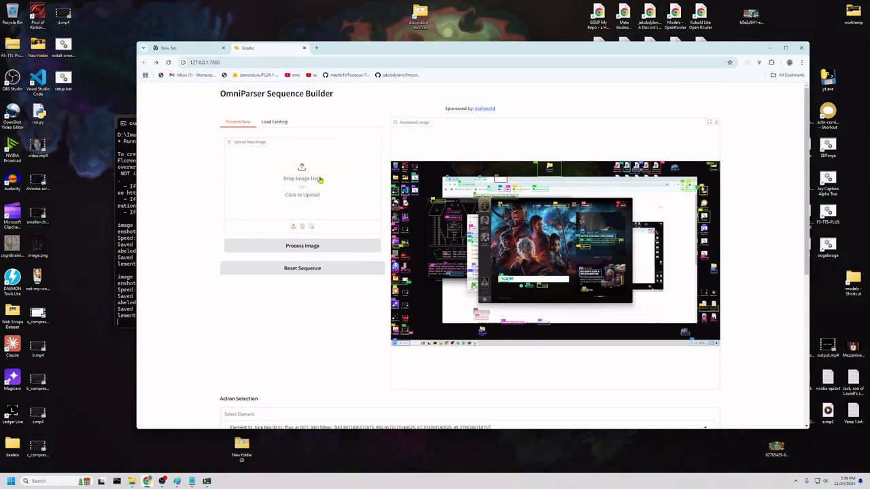
left_click(320, 178)
double_click(287, 124)
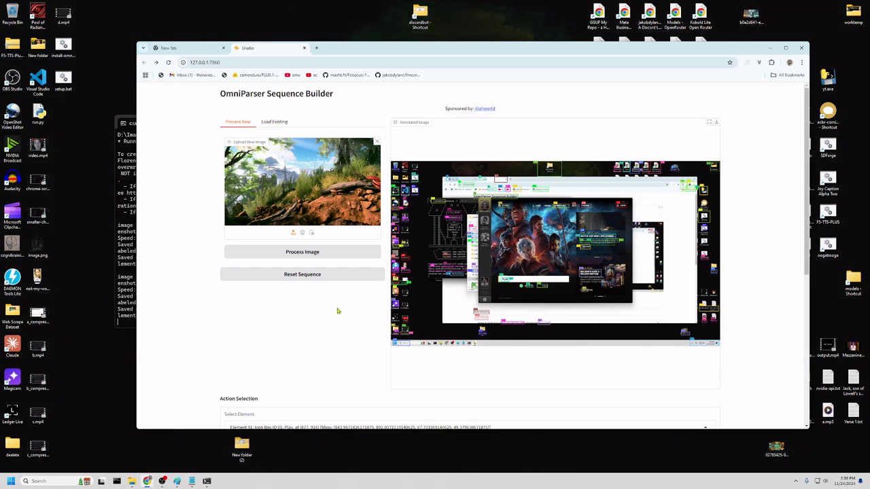
scroll(337, 310, "down", 3)
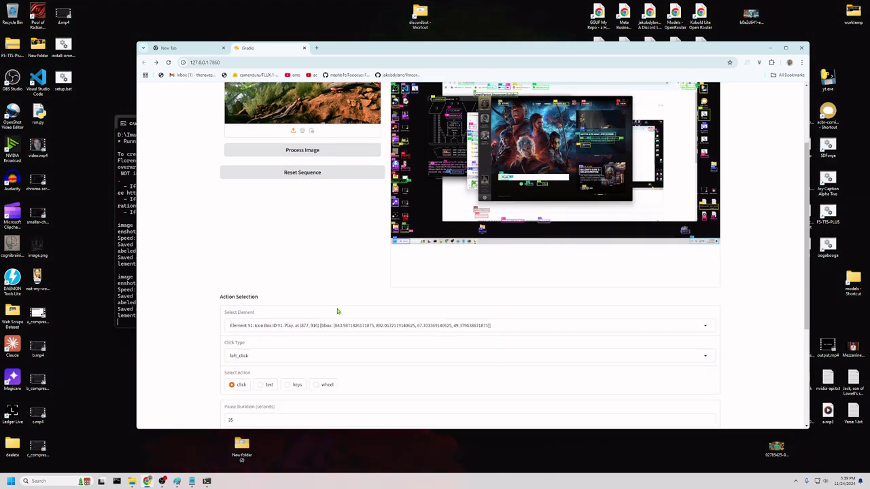
scroll(337, 311, "down", 3)
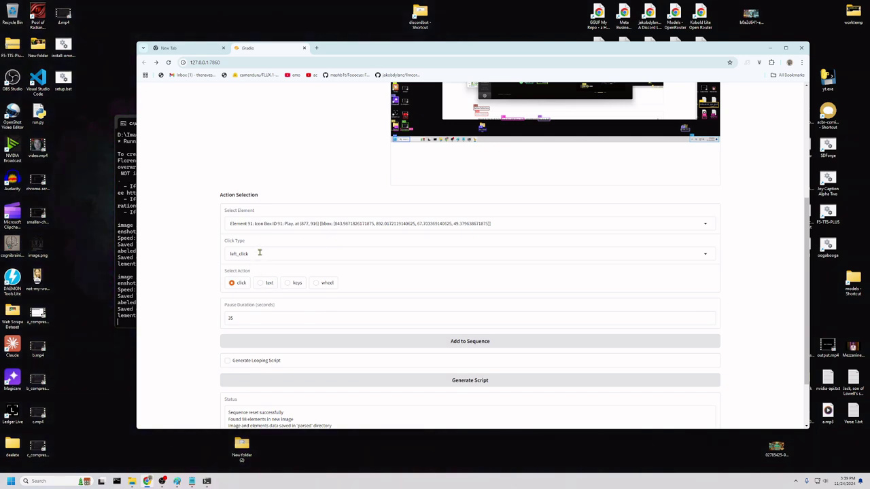
scroll(259, 253, "up", 6)
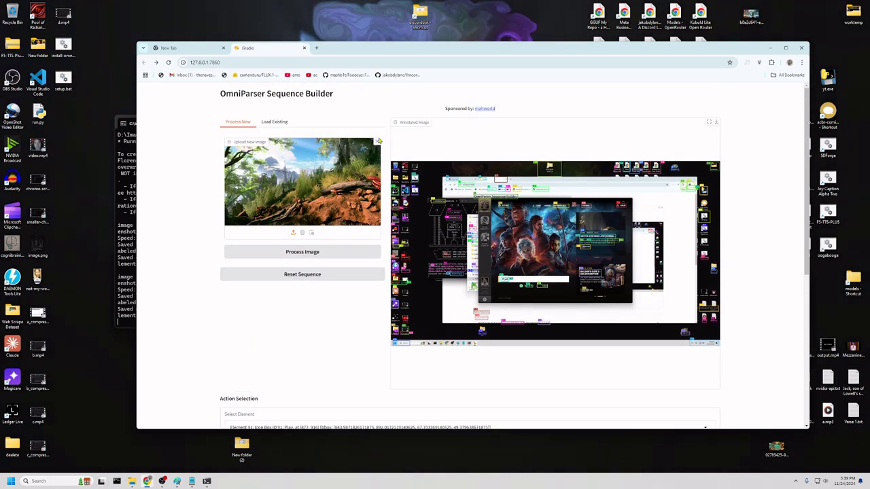
Upload the main menu screenshot screenshot_20241124_153655.png in place of the current image and process it.
left_click(379, 141)
left_click(301, 179)
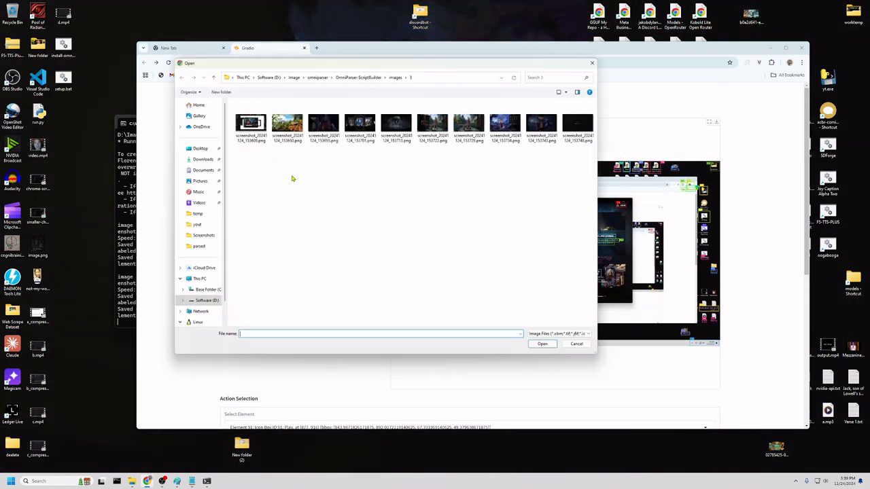
double_click(319, 129)
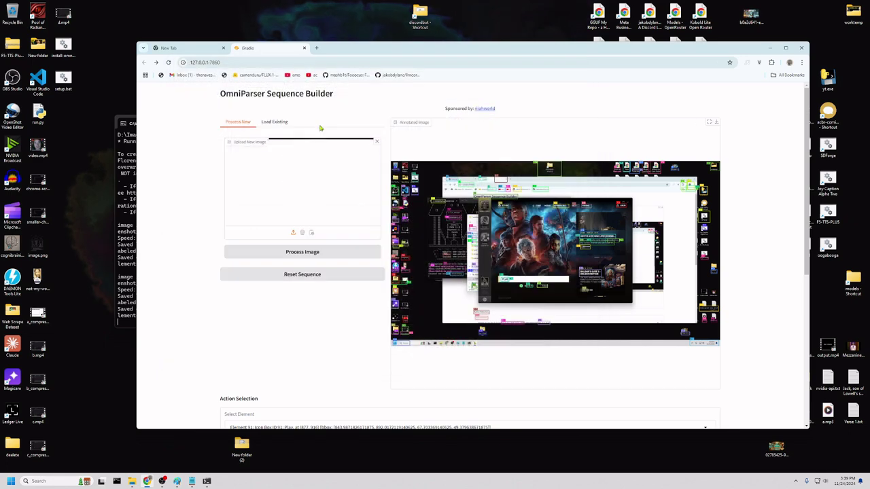
left_click(315, 256)
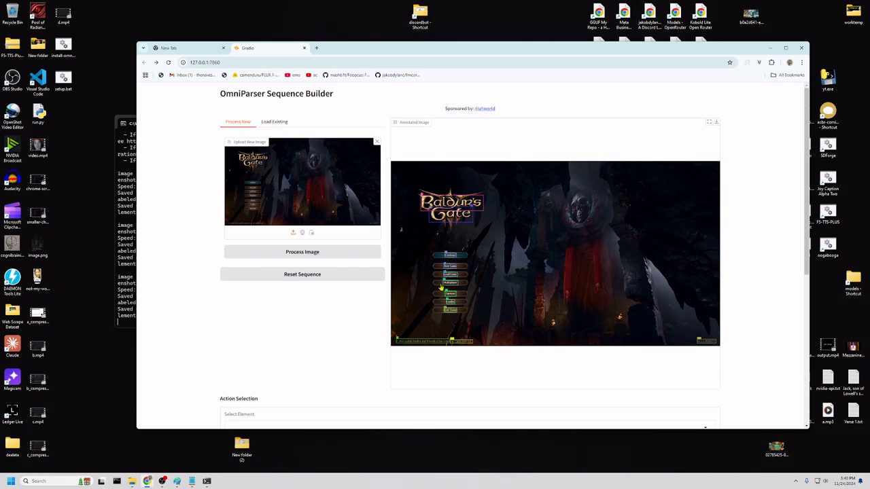
Add a left_click action on Element 3, the New Game text box at (460, 819), to the sequence with a 3-second pause.
scroll(288, 320, "down", 2)
scroll(279, 319, "down", 1)
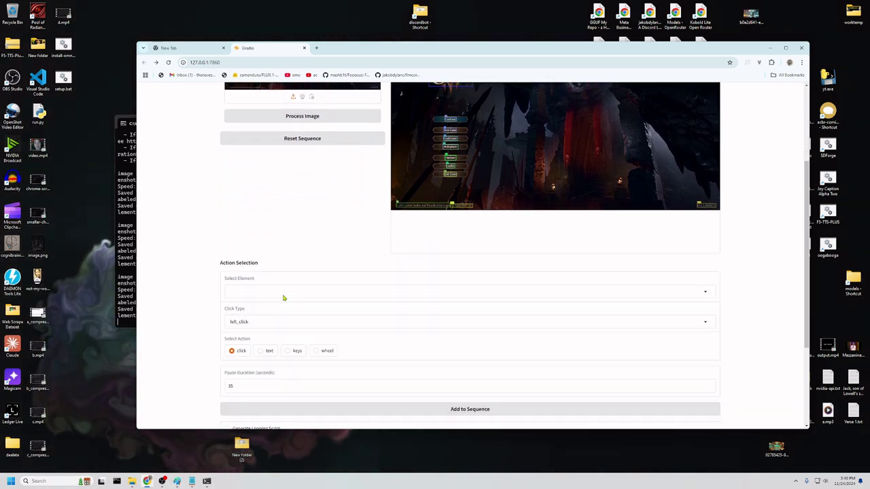
left_click(284, 298)
left_click(297, 181)
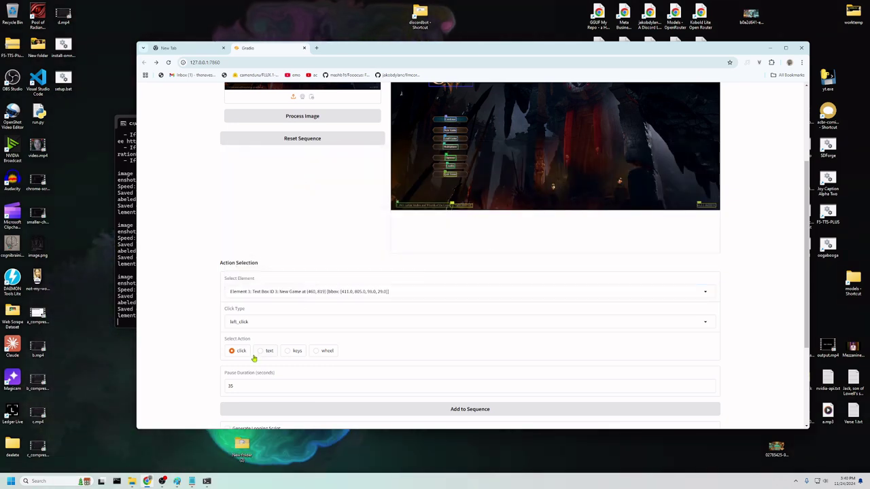
scroll(254, 303, "down", 1)
left_click(254, 322)
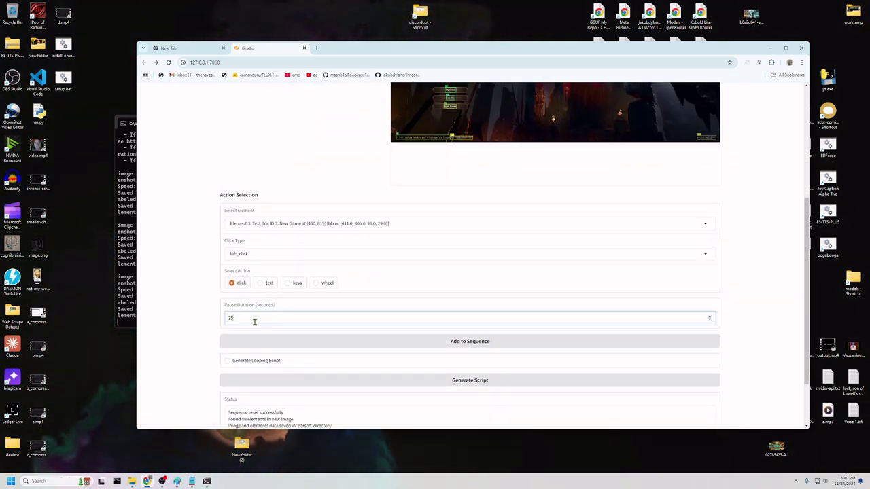
left_click_drag(254, 321, 220, 320)
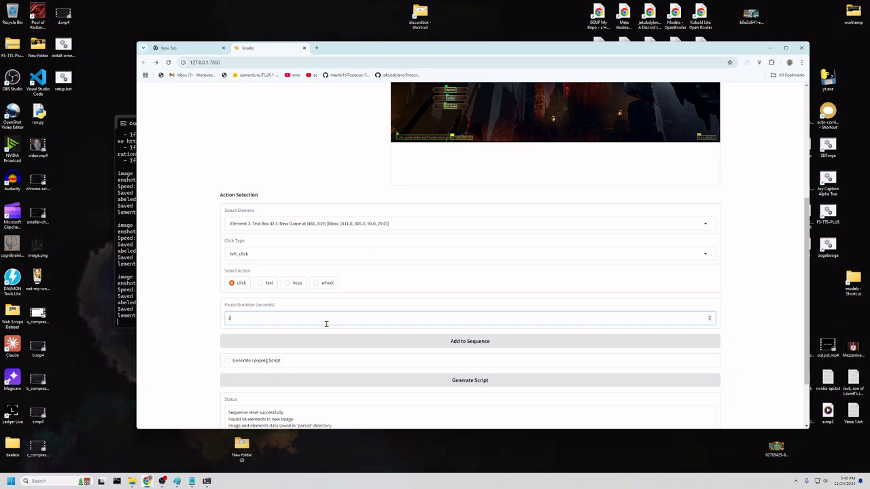
left_click(455, 343)
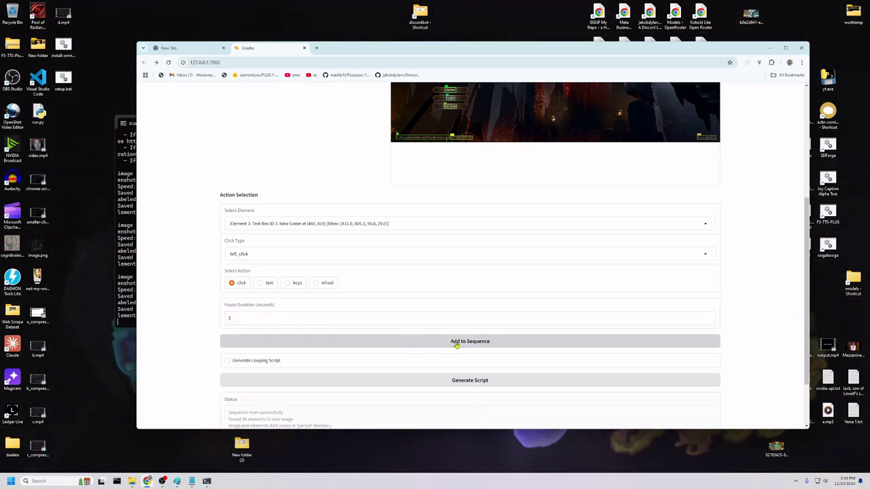
Replace the main menu image with the Select Your Difficulty screenshot from images folder 3 and process it.
scroll(449, 292, "up", 5)
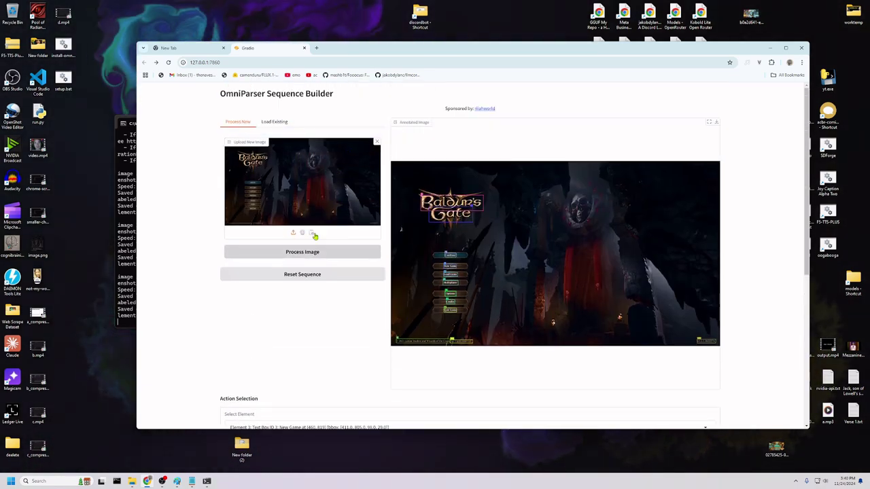
left_click(377, 142)
left_click(308, 189)
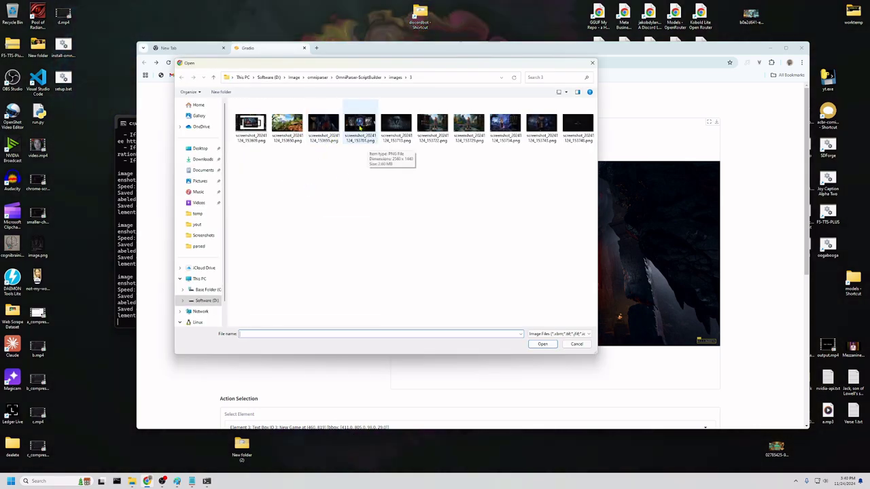
double_click(360, 120)
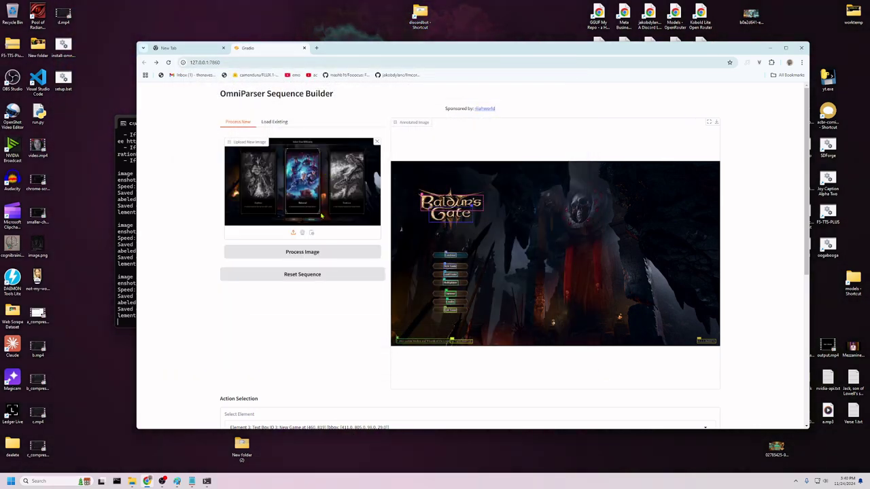
left_click(317, 253)
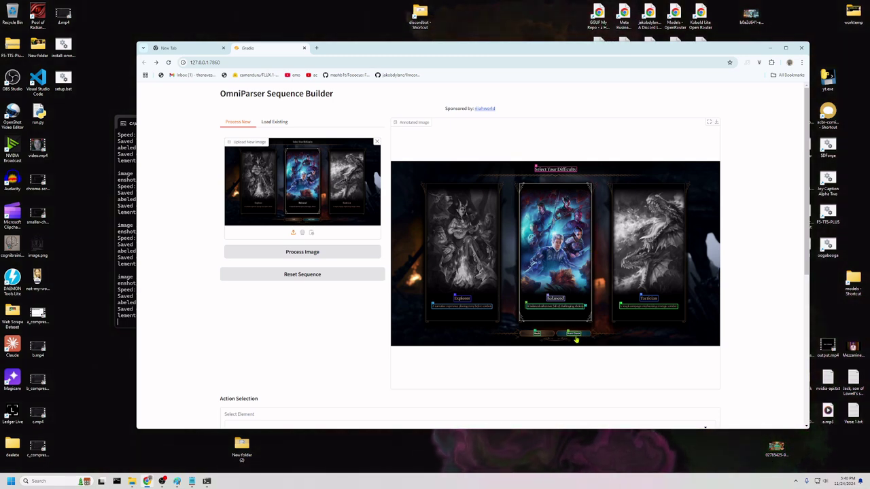
Add a left_click action on Element 8, the Start Game text box at (1422, 1343), to the sequence with a 6-second pause.
scroll(265, 330, "down", 3)
left_click(260, 326)
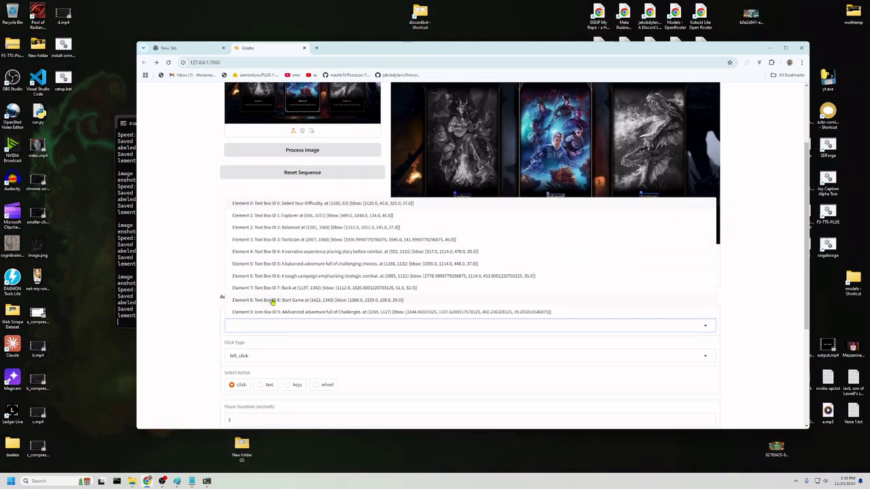
left_click(272, 300)
scroll(276, 304, "down", 4)
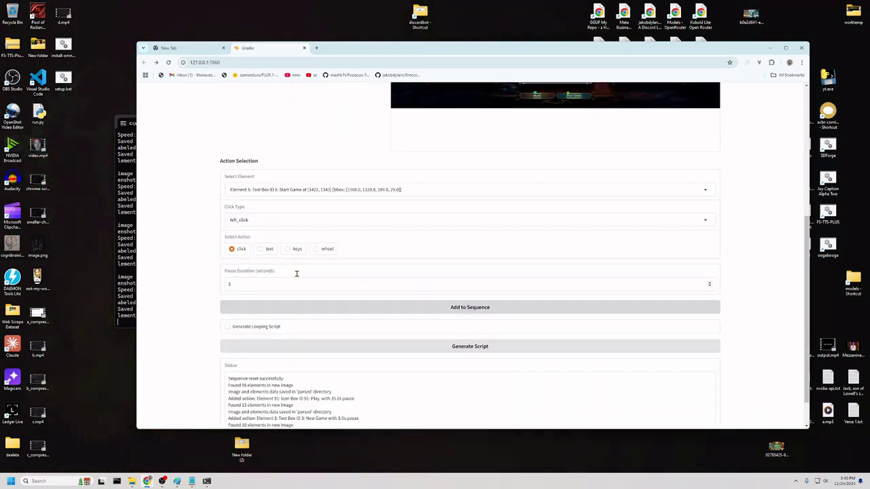
scroll(287, 278, "up", 2)
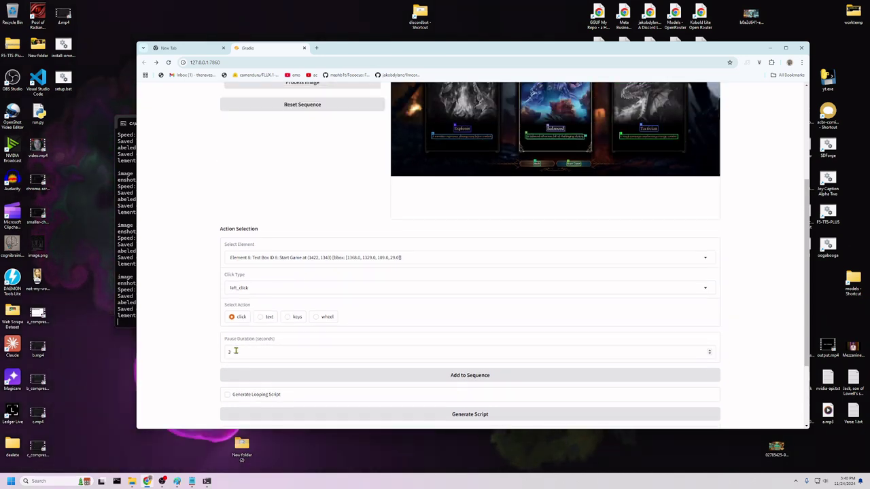
left_click_drag(236, 351, 216, 351)
type("6")
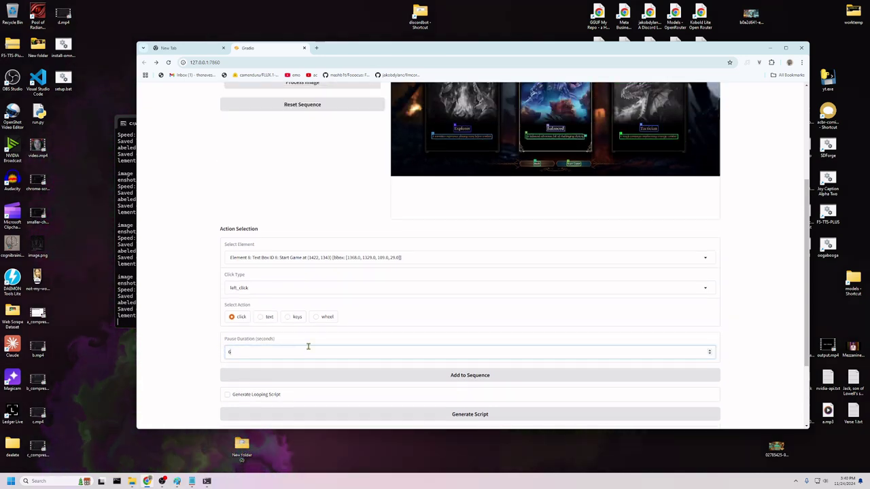
scroll(408, 346, "up", 2)
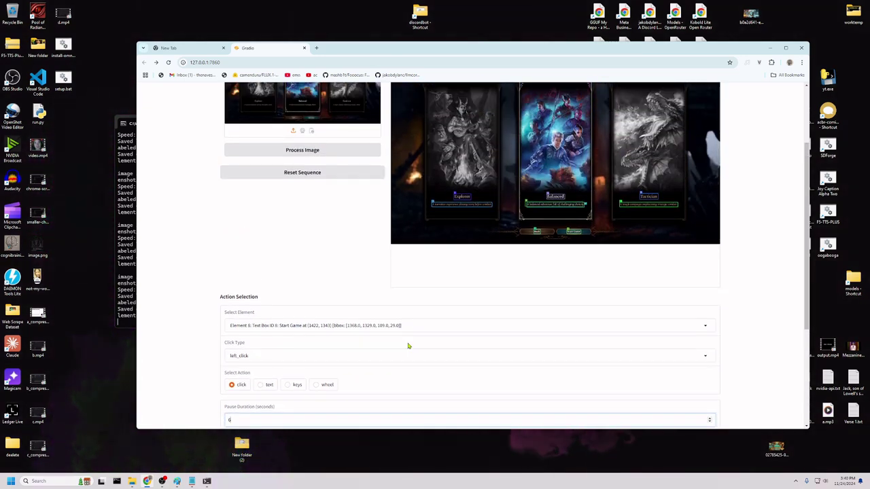
scroll(408, 346, "down", 4)
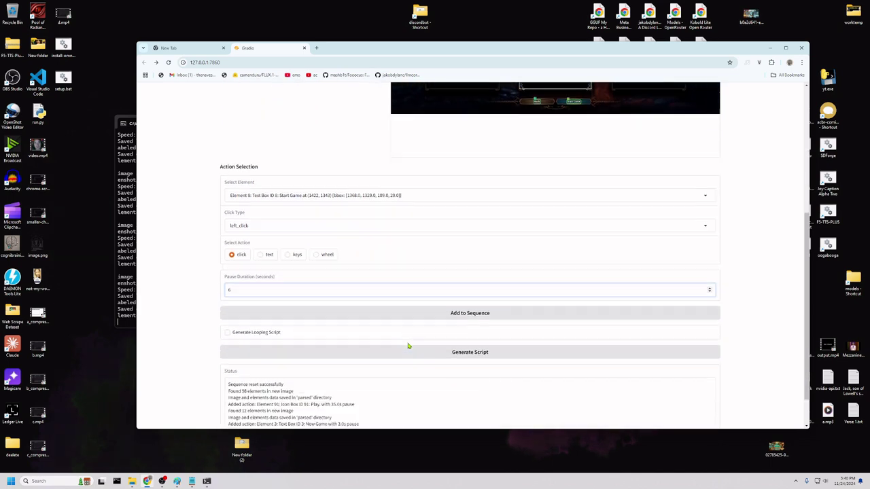
left_click(473, 309)
Switch to loading existing images and replace the annotated image there with the dark cutscene screenshot from images folder 3.
scroll(369, 222, "up", 7)
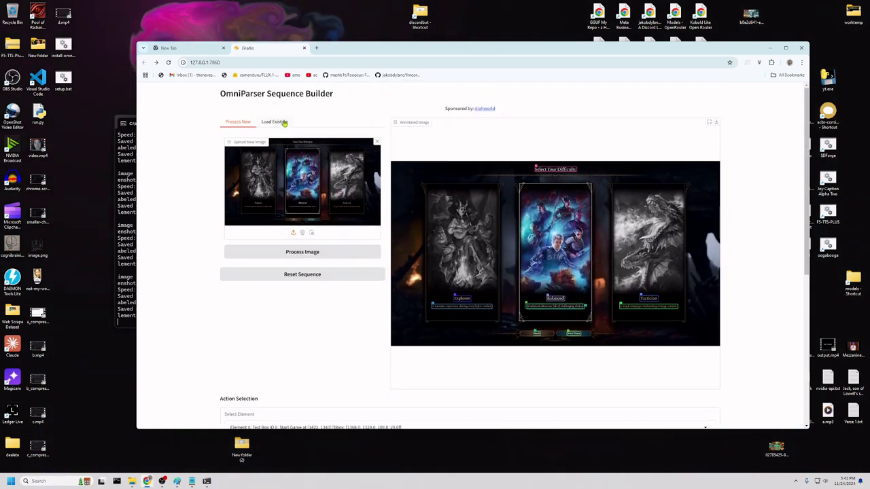
left_click(284, 123)
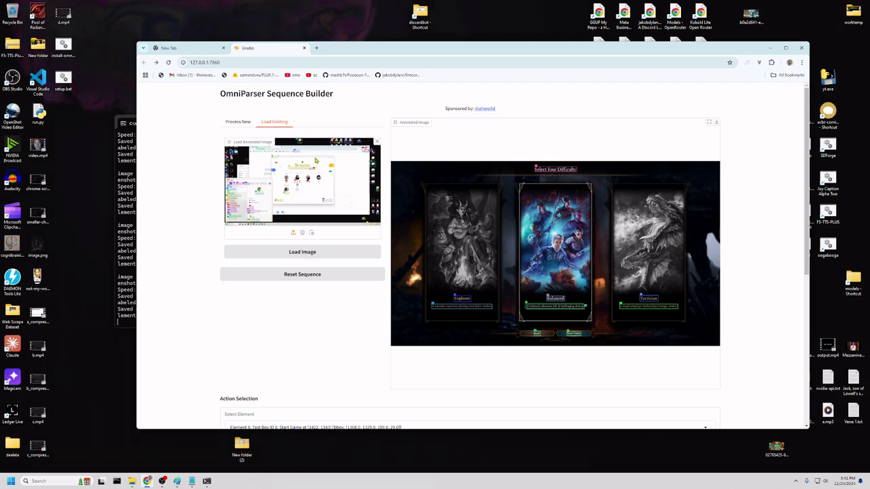
left_click(377, 142)
left_click(313, 181)
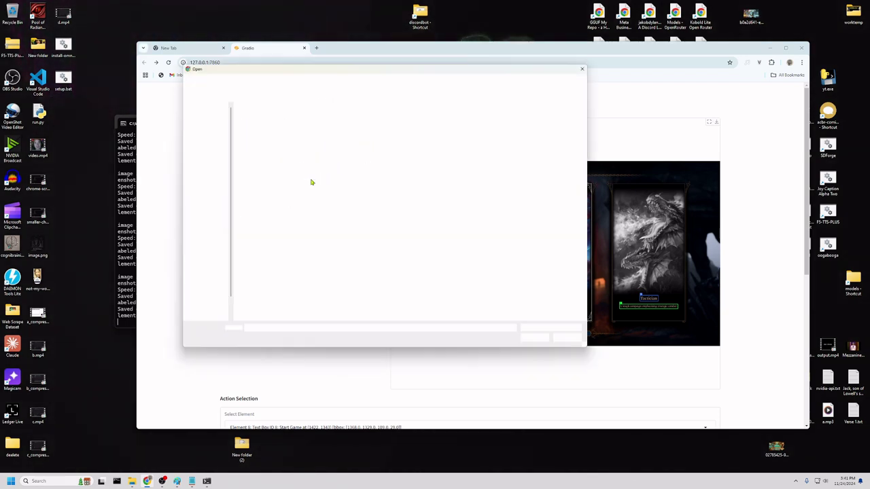
double_click(400, 128)
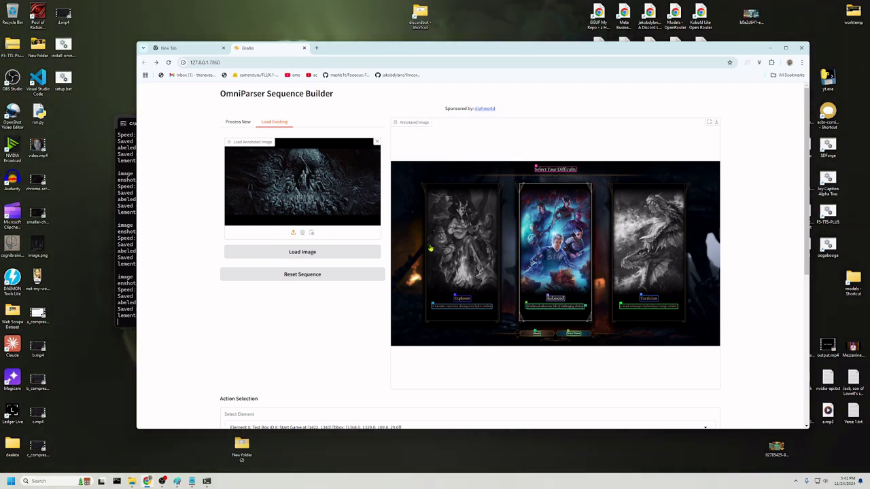
Add a keys action with the keyboard command esc and a 5-second pause to the sequence.
scroll(406, 282, "down", 2)
scroll(406, 282, "down", 1)
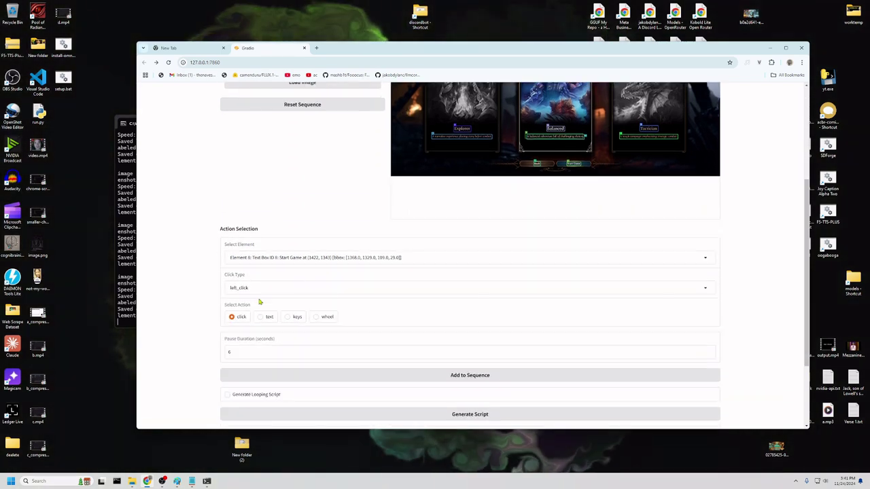
left_click(294, 316)
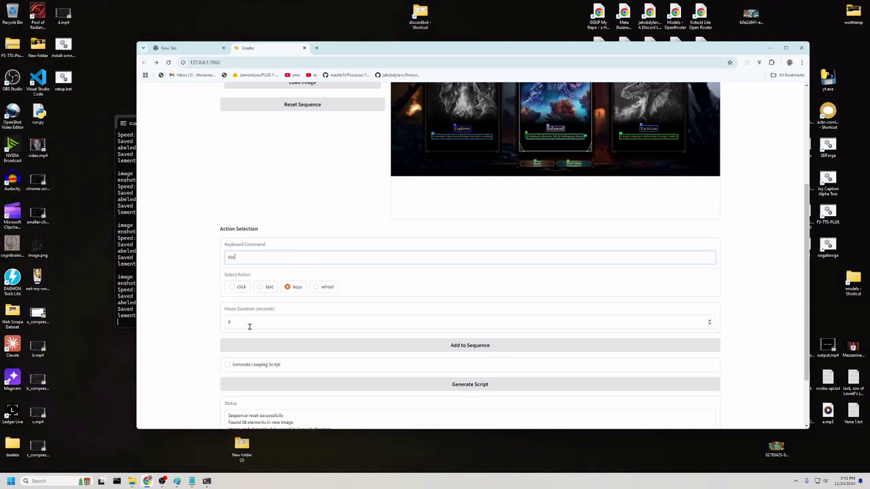
scroll(399, 281, "up", 1)
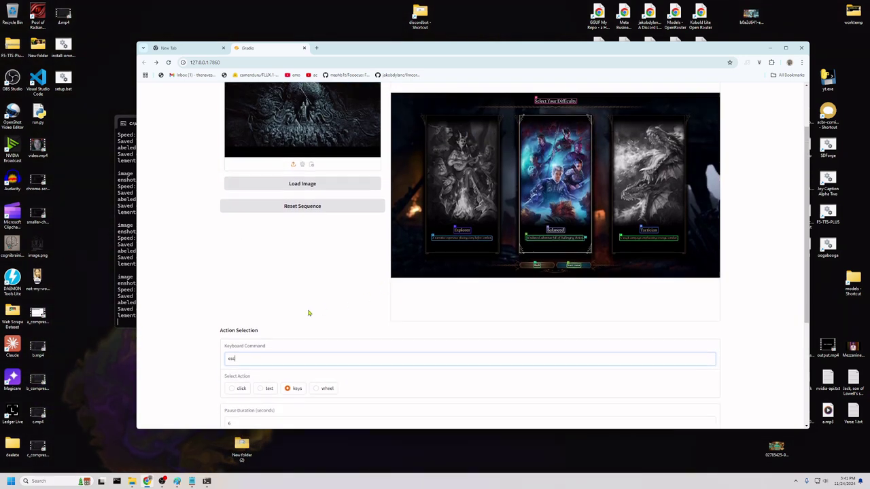
scroll(309, 311, "down", 2)
left_click_drag(242, 288, 218, 292)
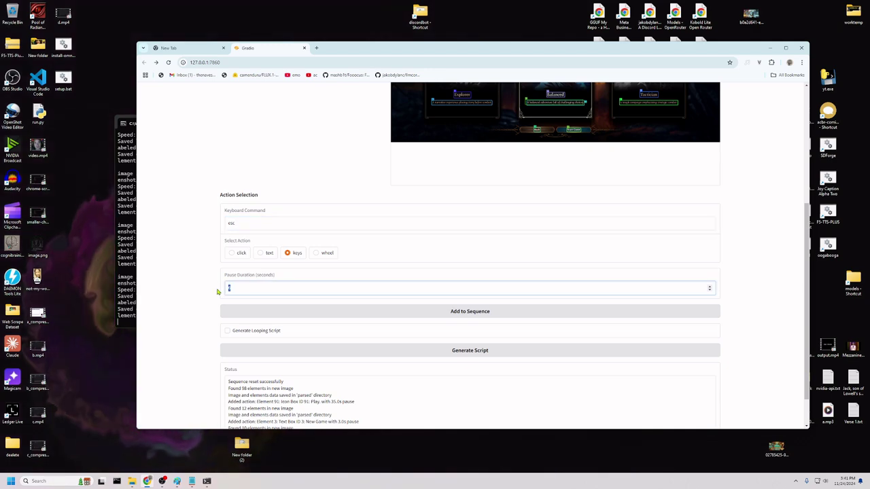
type("5")
scroll(380, 299, "down", 1)
left_click(460, 271)
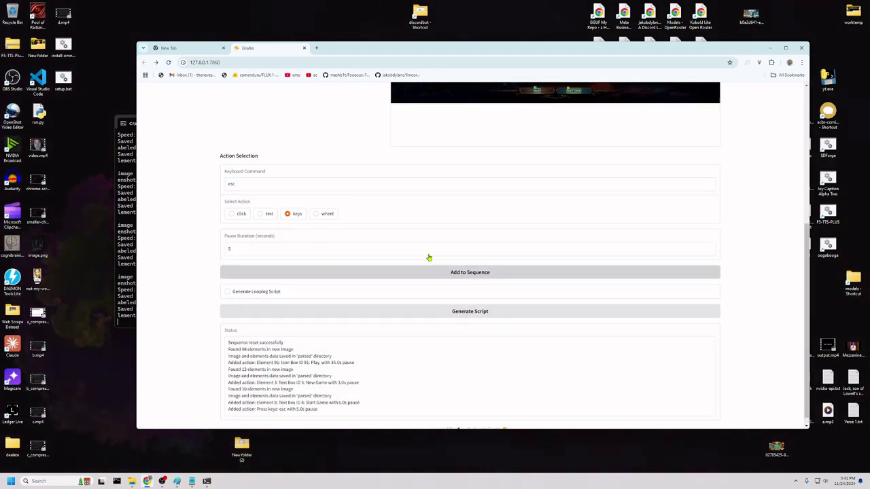
Replace the cutscene image with the character creation screenshot screenshot_20241124_153722.png and try to load it as an existing annotated image.
scroll(429, 255, "up", 4)
left_click(315, 182)
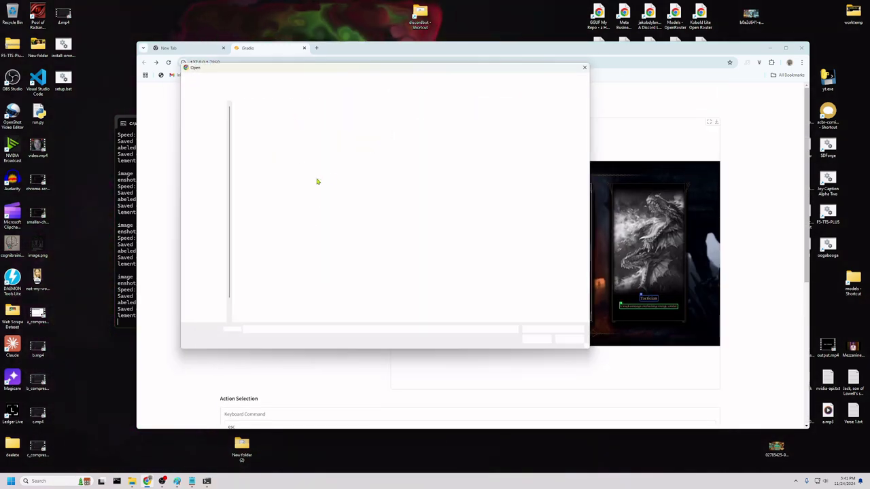
left_click(429, 129)
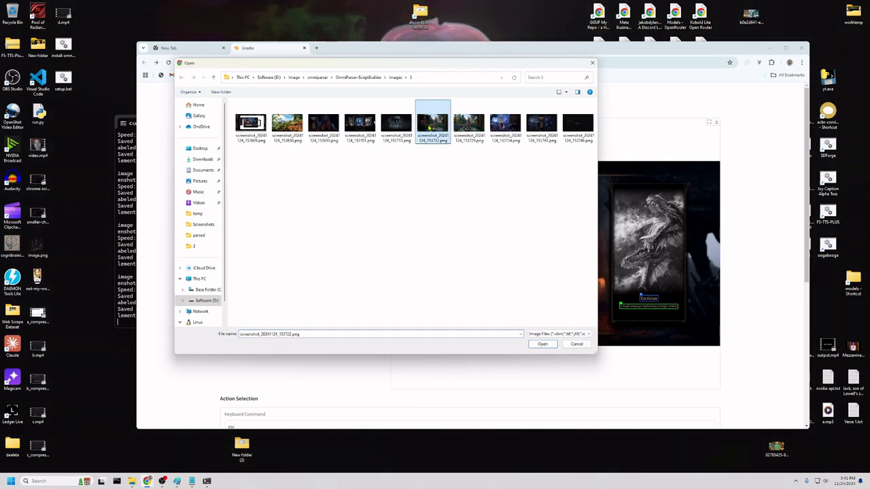
left_click(542, 343)
left_click(315, 253)
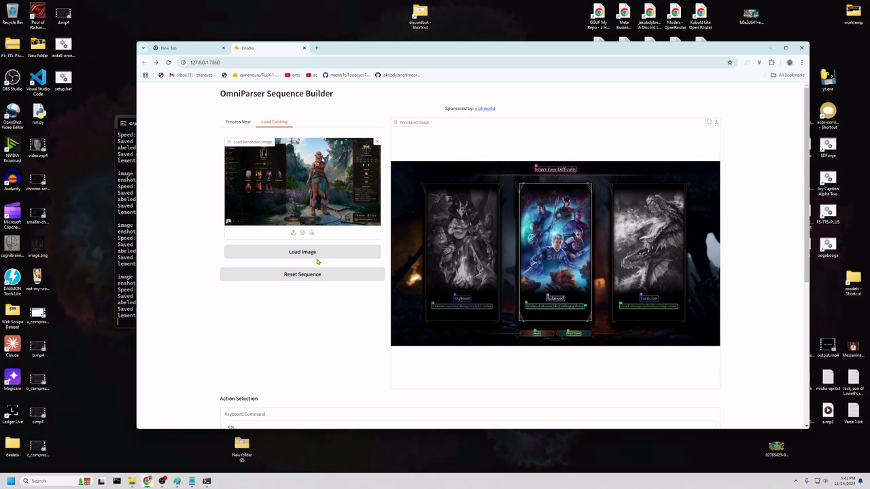
Switch to processing new images, replace the difficulty screenshot with character creation screenshot screenshot_20241124_153722.png, and process it.
left_click(241, 123)
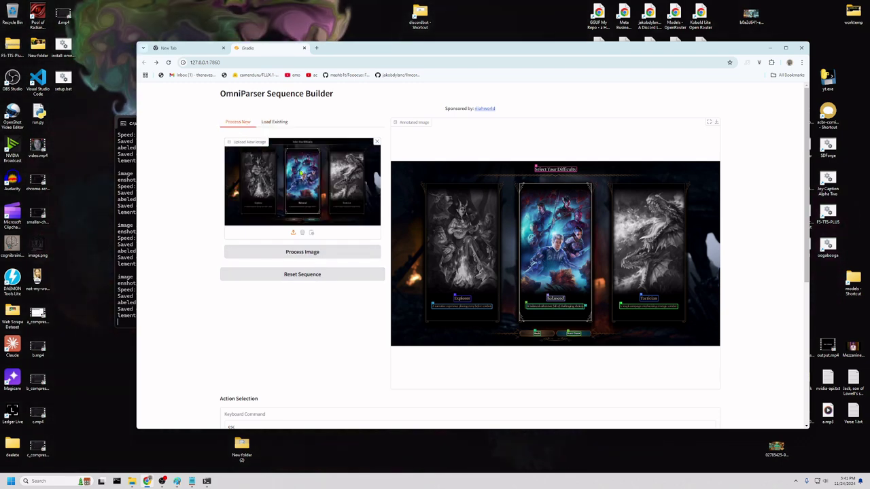
left_click(376, 140)
left_click(307, 172)
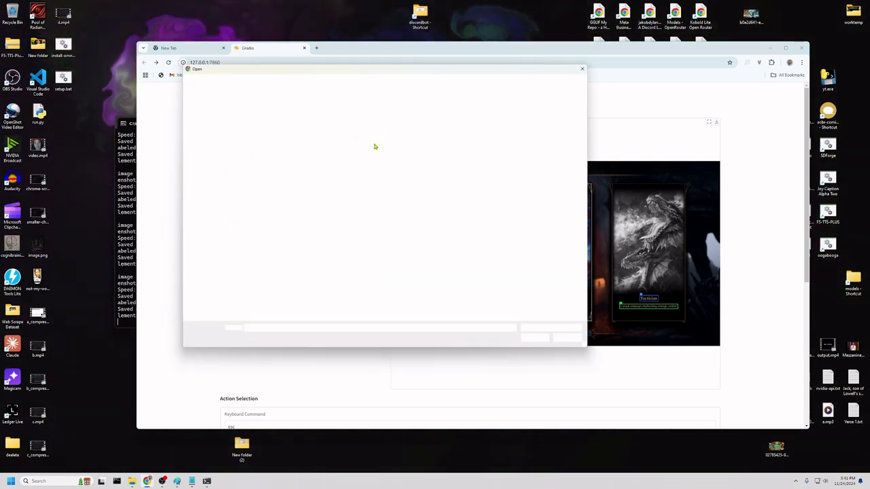
double_click(466, 126)
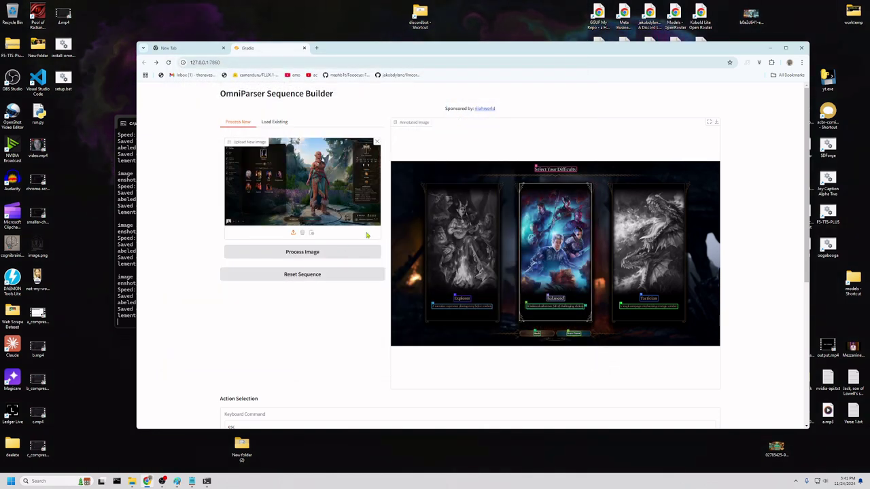
left_click(324, 255)
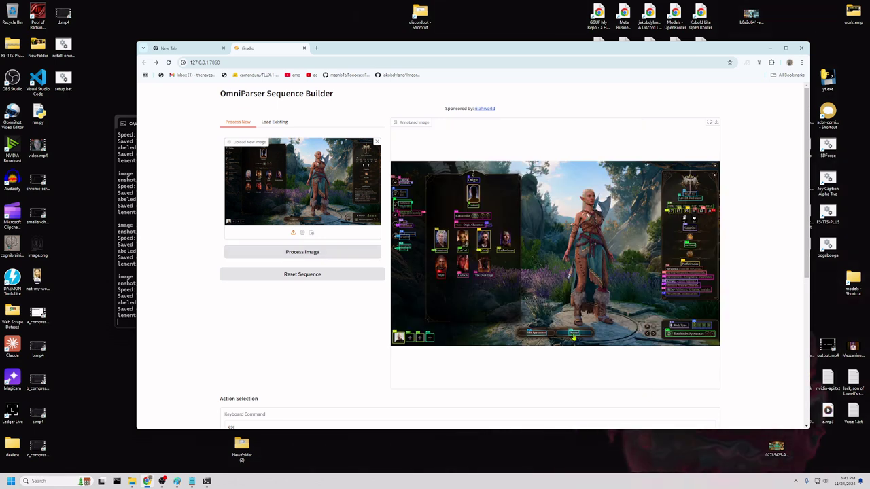
Add a left_click action on Element 47, the Proceed text box at (1426, 1337), to the sequence with a 2-second pause.
scroll(302, 274, "down", 3)
left_click(291, 325)
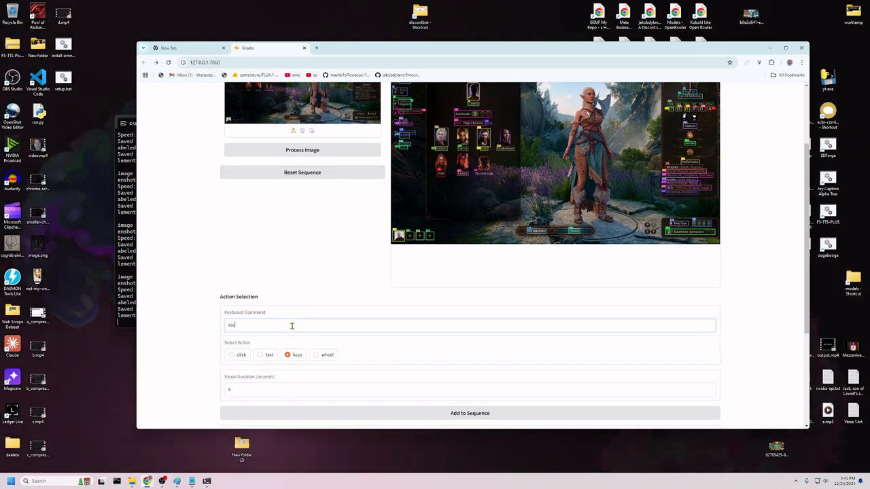
left_click(241, 357)
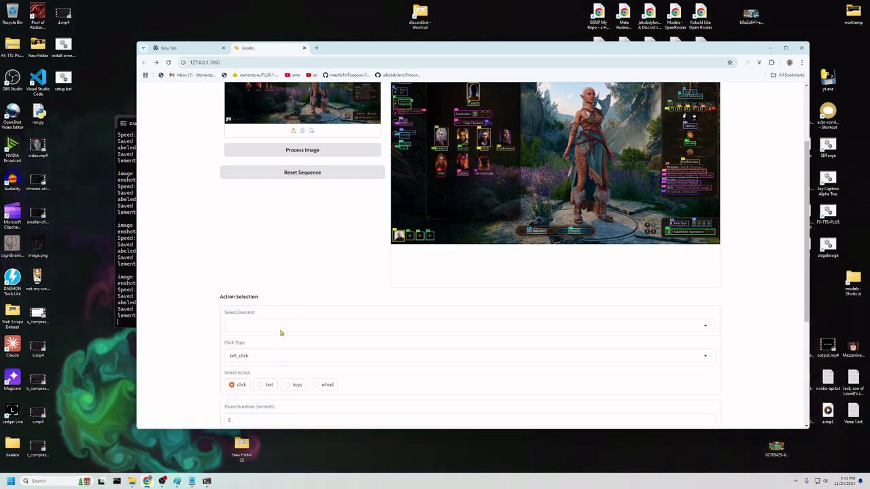
left_click(281, 326)
scroll(301, 230, "down", 5)
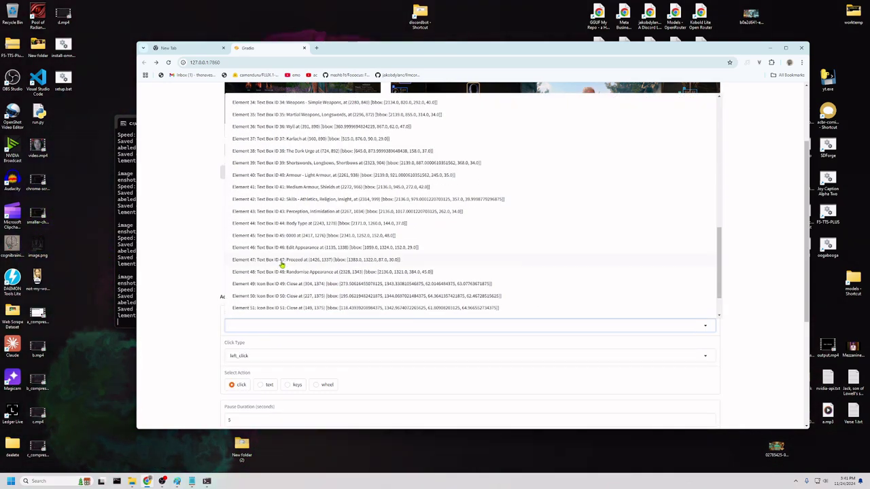
left_click(314, 265)
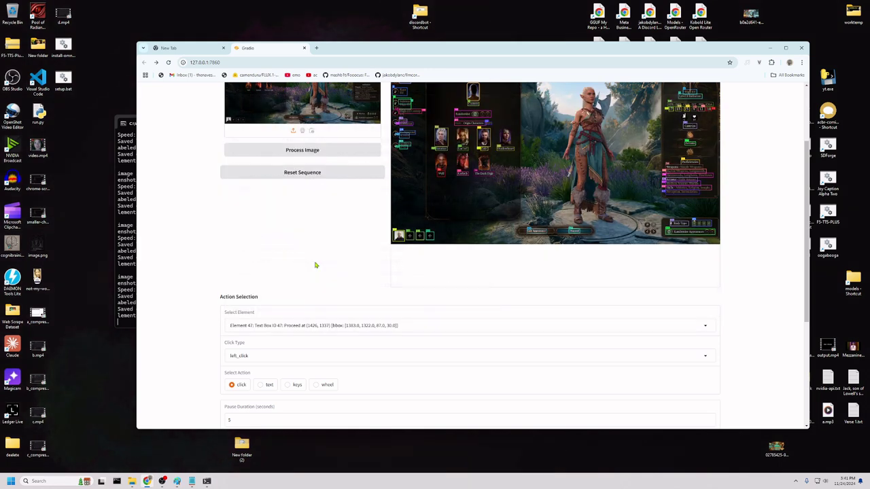
scroll(306, 363, "down", 3)
double_click(228, 317)
type("2")
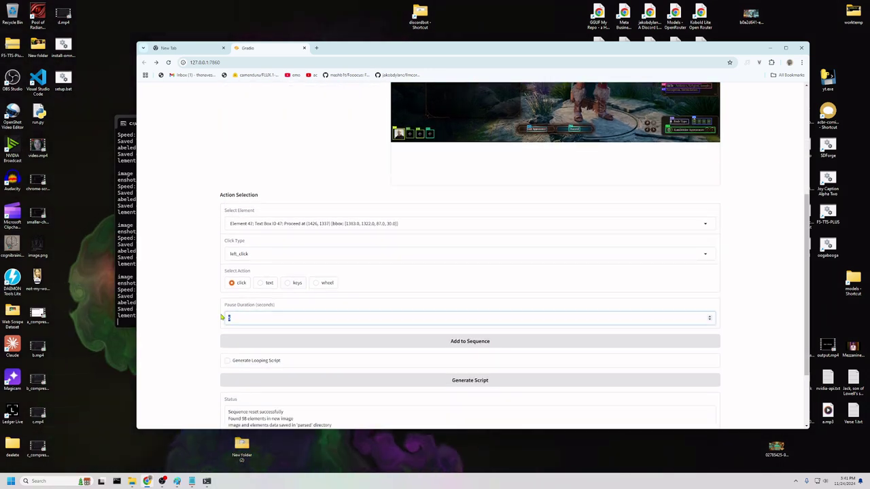
scroll(228, 317, "down", 1)
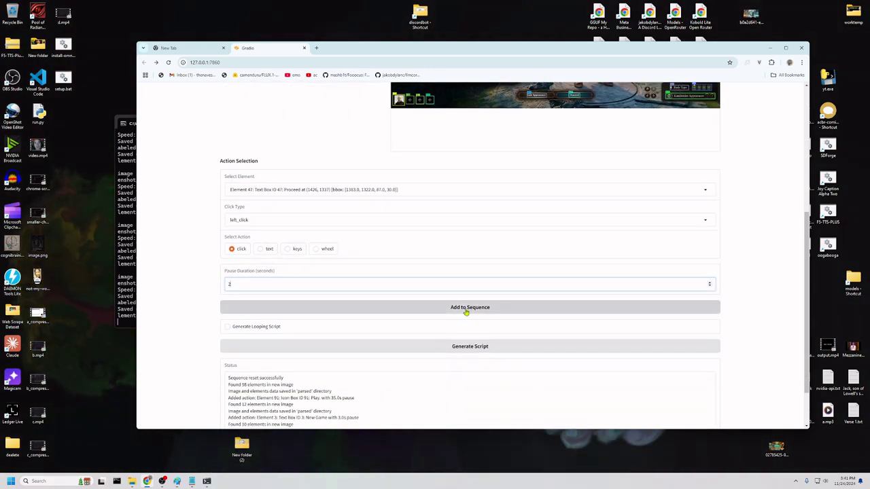
Replace the uploaded image with the character naming screenshot from images folder 3 and process it.
scroll(466, 311, "up", 5)
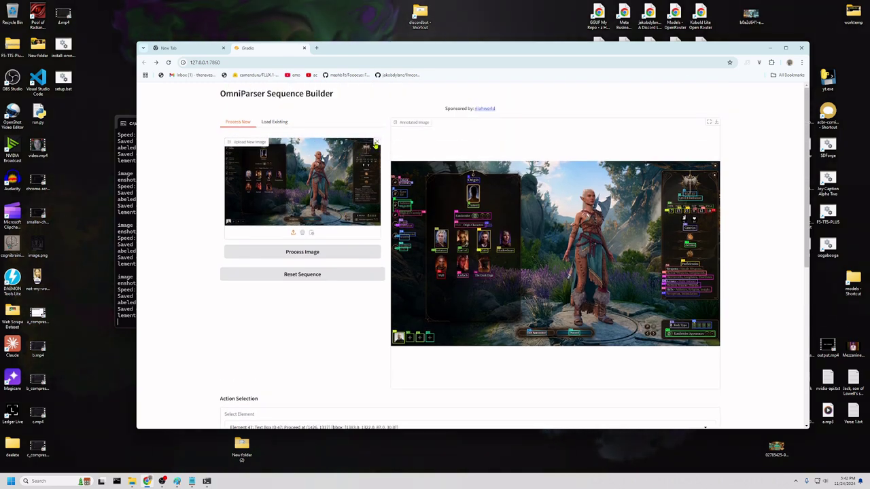
left_click(376, 144)
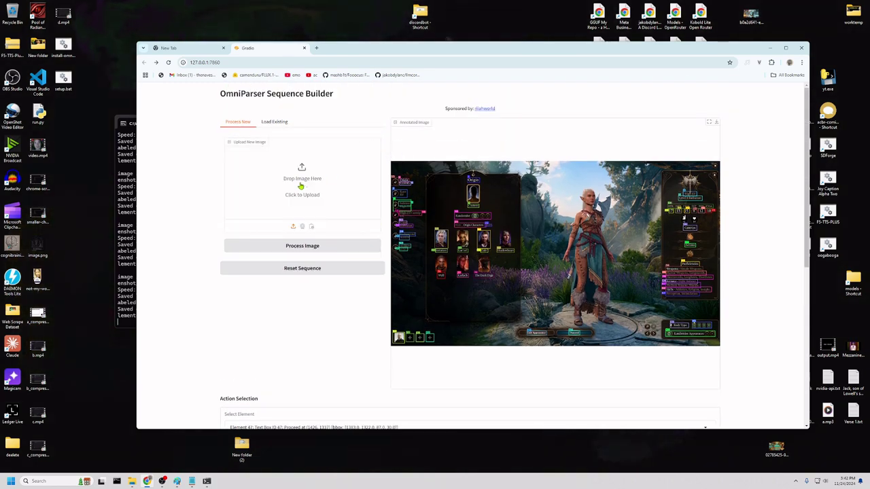
left_click(301, 186)
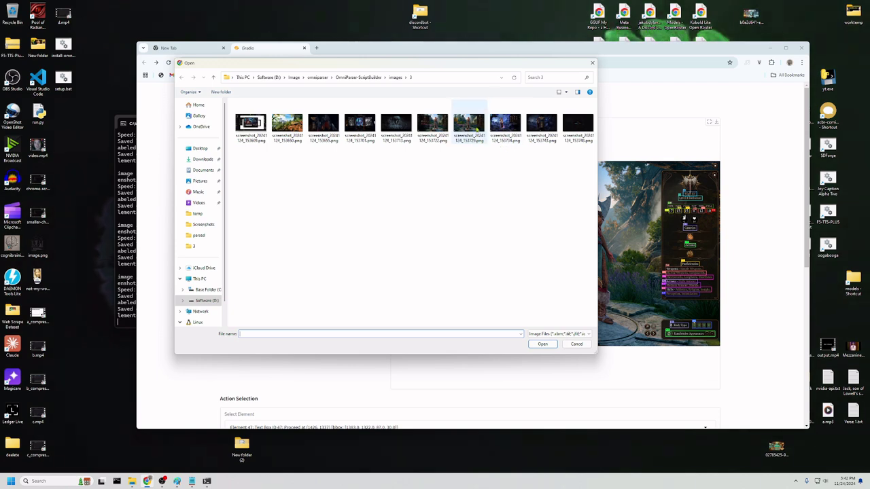
double_click(469, 125)
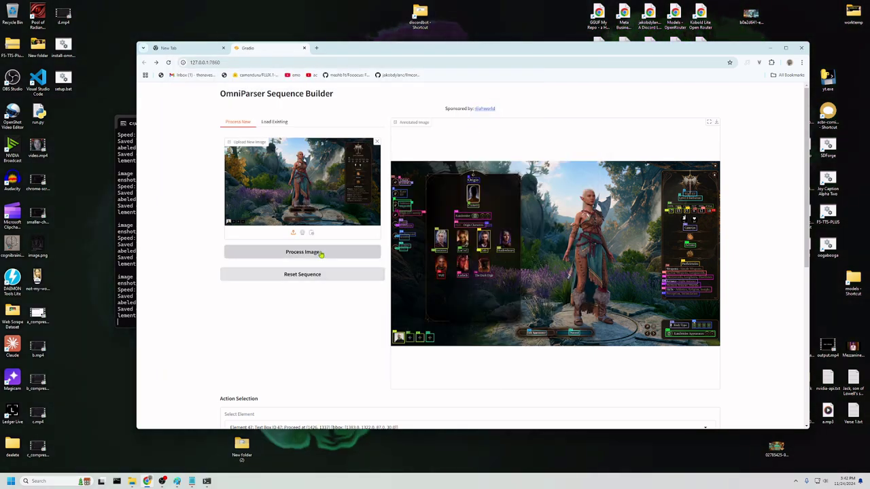
left_click(320, 252)
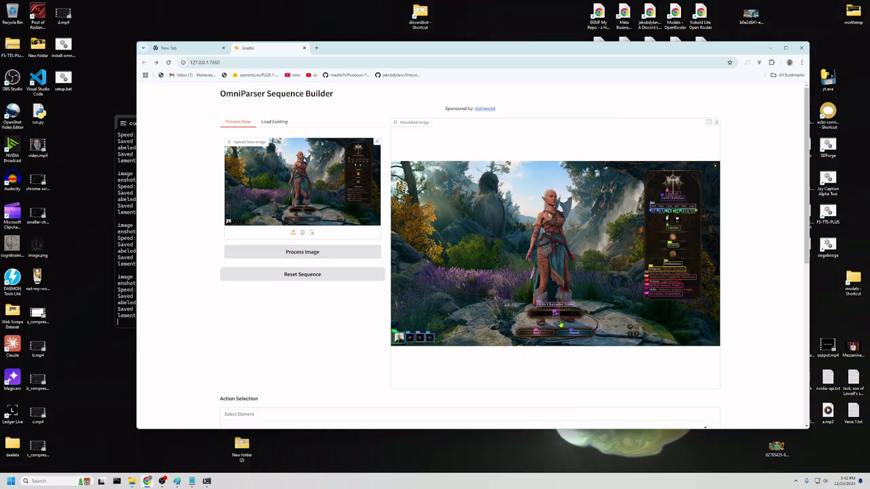
Add a left_click action on Element 20, the Tav text box at (1282, 1188), to the sequence with a 1-second pause.
scroll(326, 320, "down", 3)
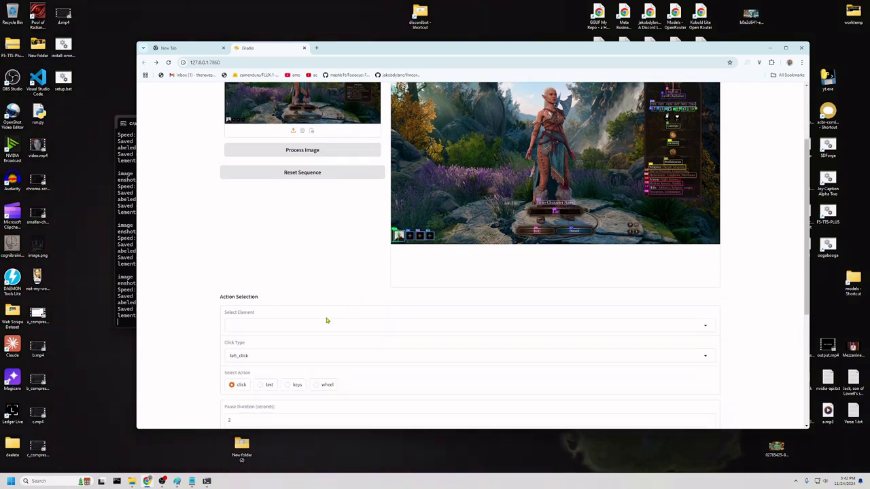
left_click(273, 325)
scroll(274, 278, "down", 2)
left_click(272, 273)
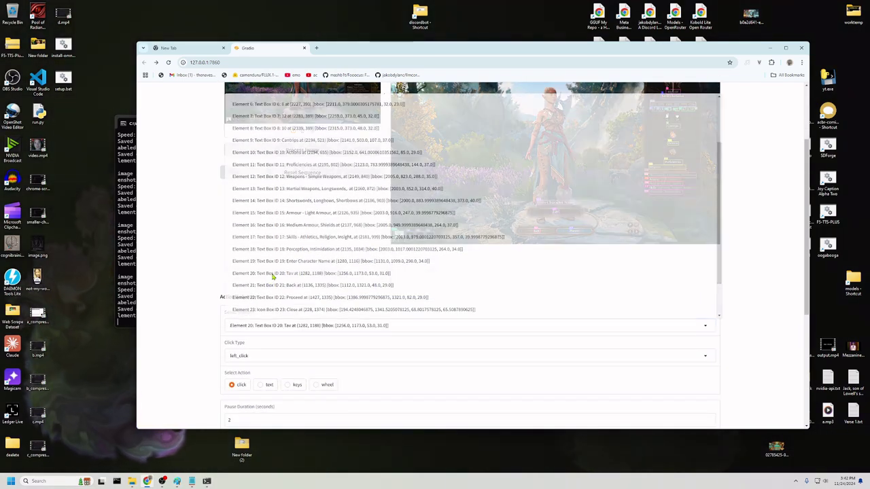
scroll(286, 363, "down", 3)
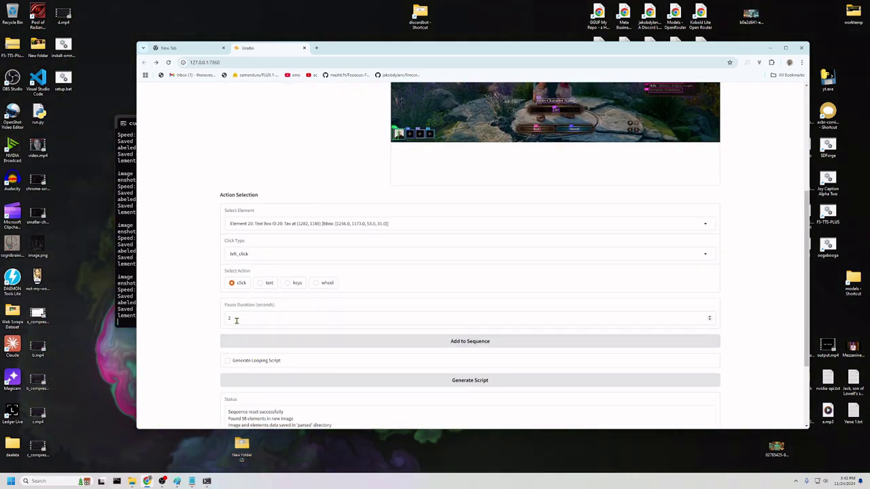
left_click(236, 320)
key("BackSpace")
type("1")
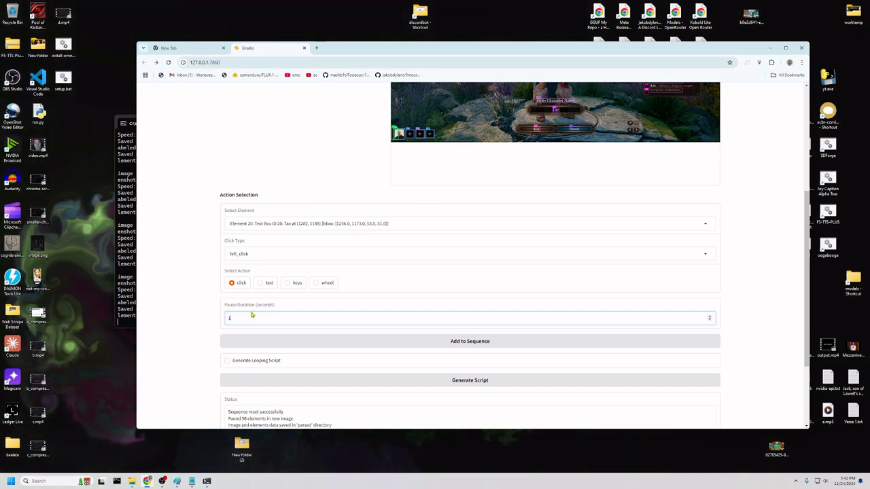
left_click(476, 341)
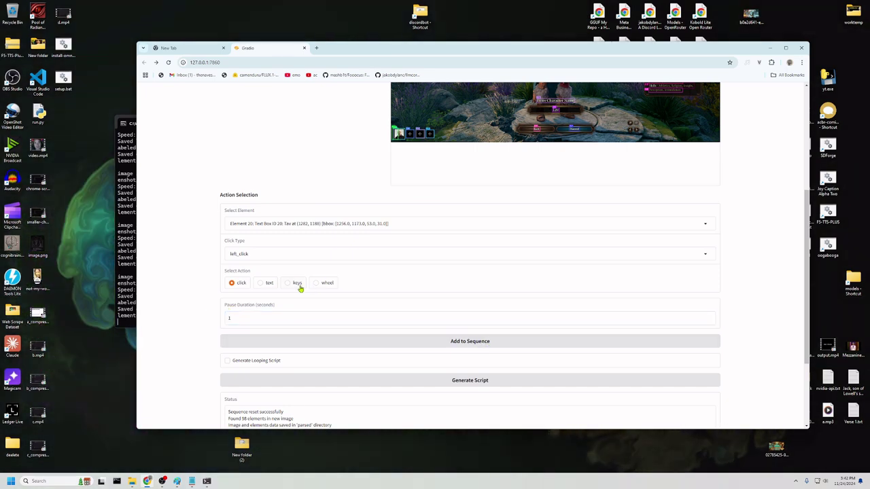
Add a text action that enters the character's name, with a 1-second pause, to the sequence.
left_click(268, 283)
left_click(295, 224)
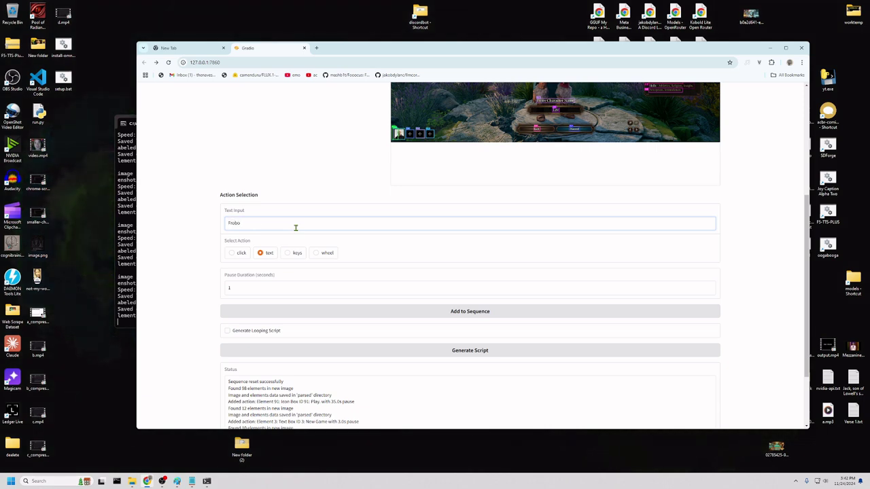
scroll(370, 257, "up", 1)
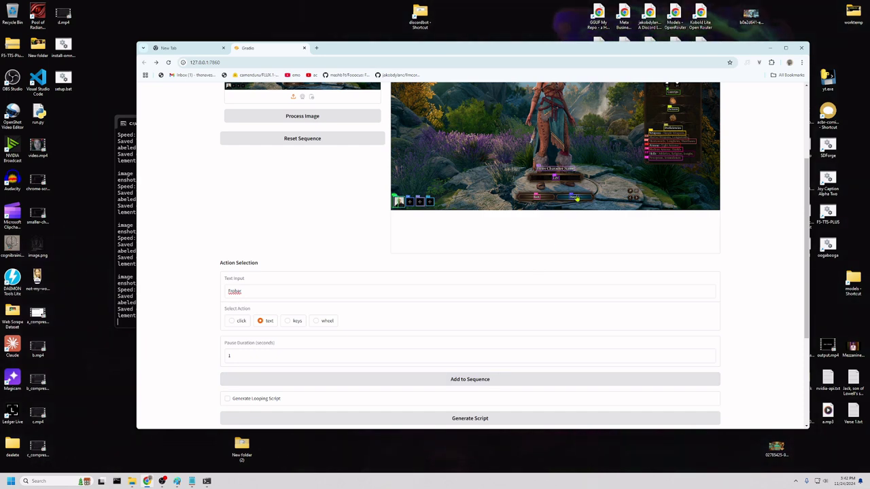
Add a left_click action on Element 22, the Proceed text box at (1427, 1335), to the sequence with a 1-second pause.
left_click(232, 321)
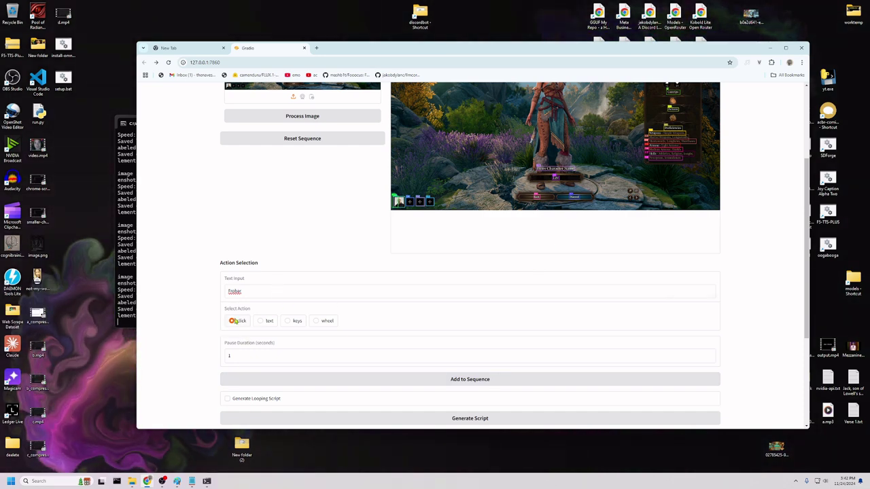
left_click(266, 292)
scroll(301, 252, "down", 1)
scroll(287, 247, "up", 1)
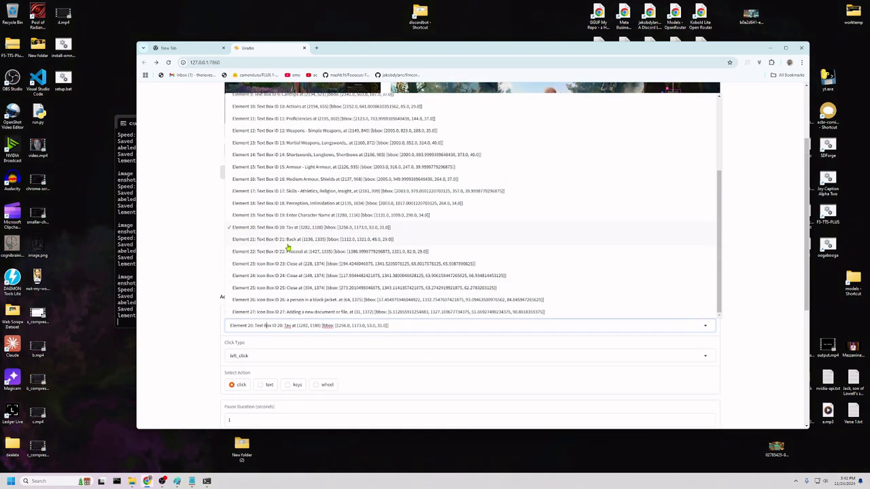
left_click(275, 254)
scroll(336, 318, "down", 2)
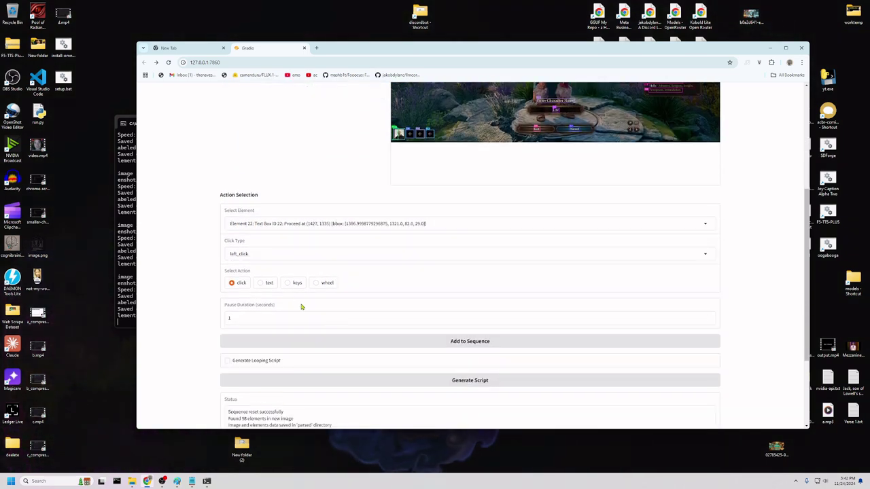
left_click(470, 341)
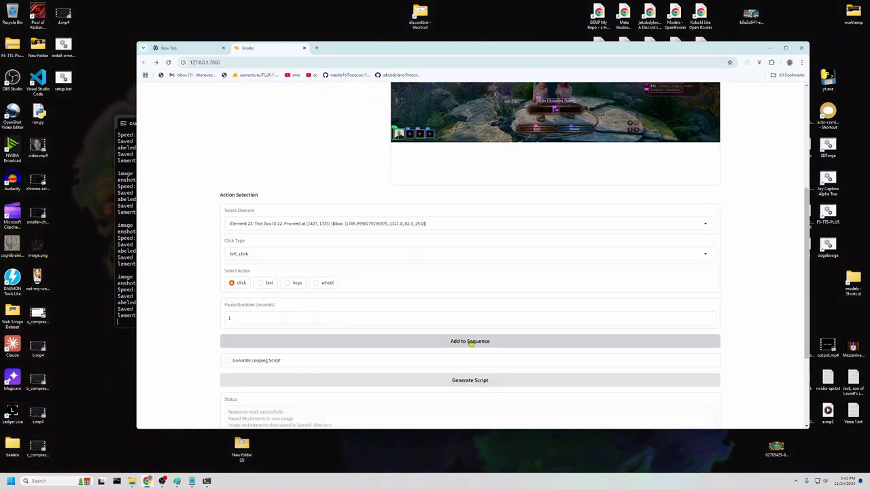
Replace the naming screenshot under new images with the purple-lit character screenshot that follows it in images folder 3.
scroll(384, 178, "up", 6)
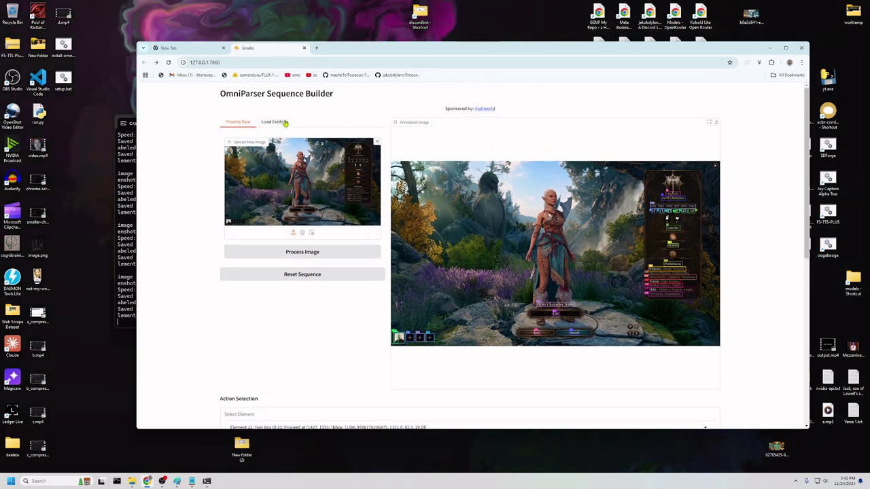
left_click(274, 122)
left_click(237, 122)
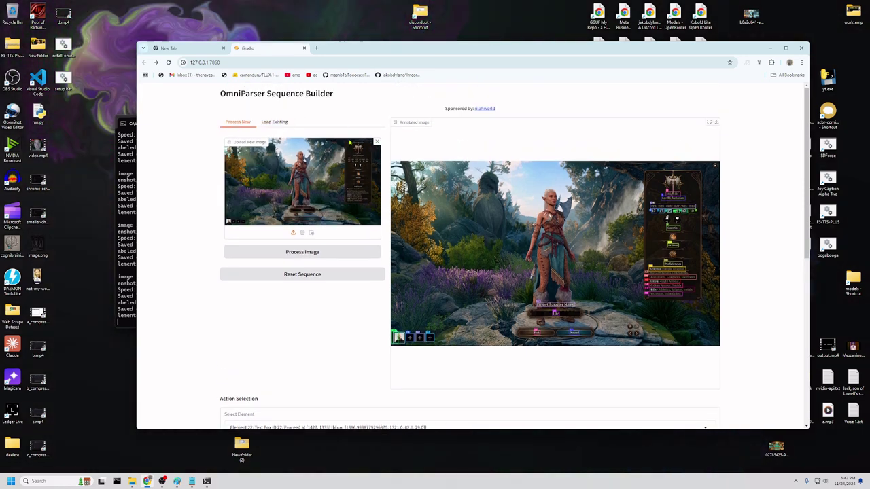
left_click(376, 142)
left_click(326, 181)
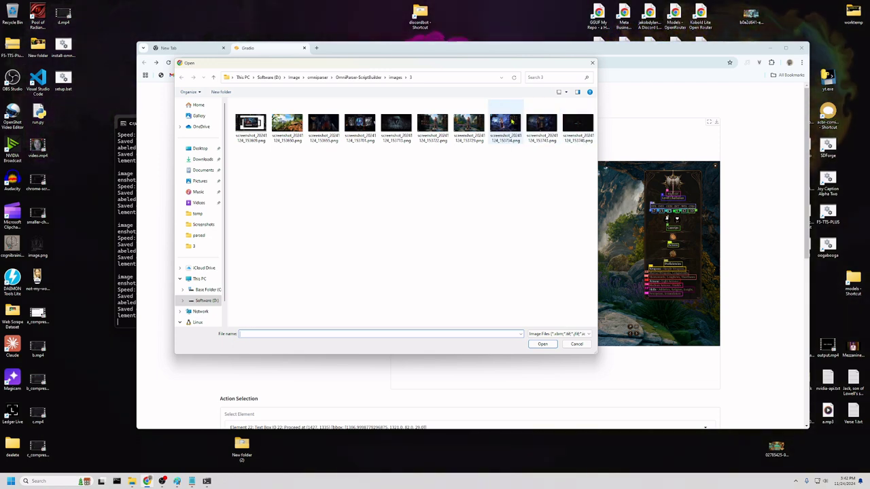
double_click(506, 124)
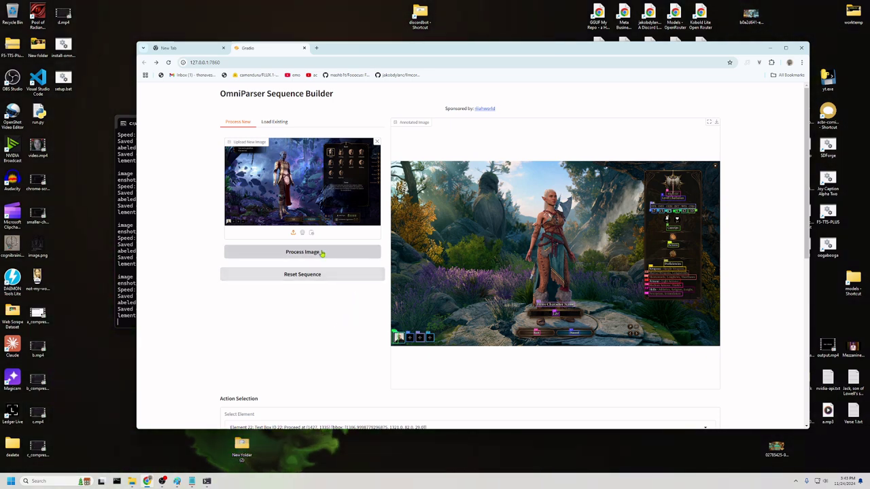
Add a keys action with the keyboard command esc and a 2-second pause to the sequence.
scroll(336, 301, "down", 4)
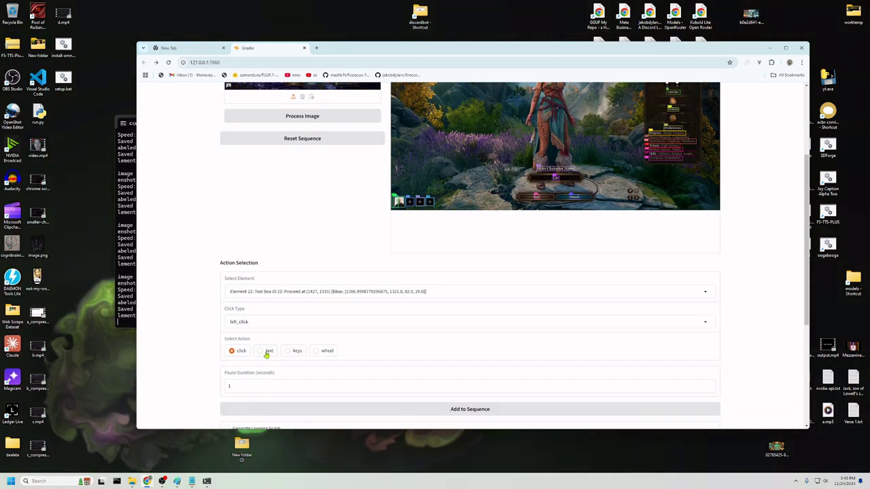
left_click(293, 352)
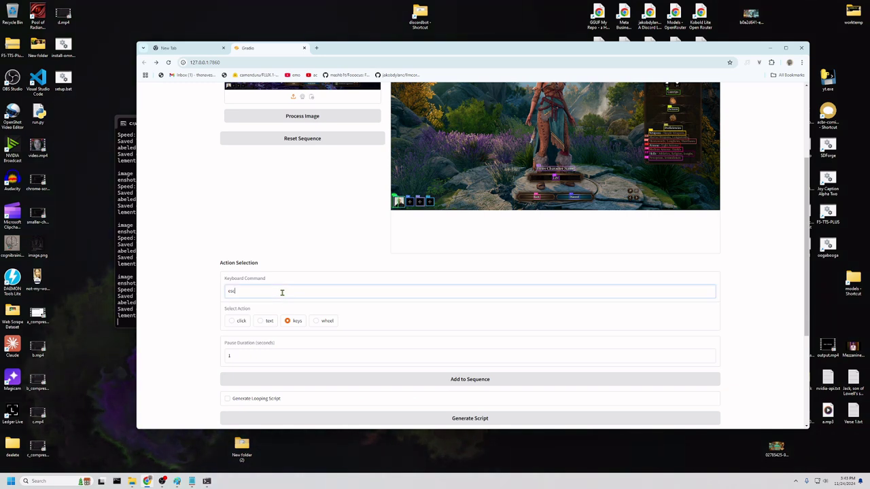
scroll(352, 316, "down", 1)
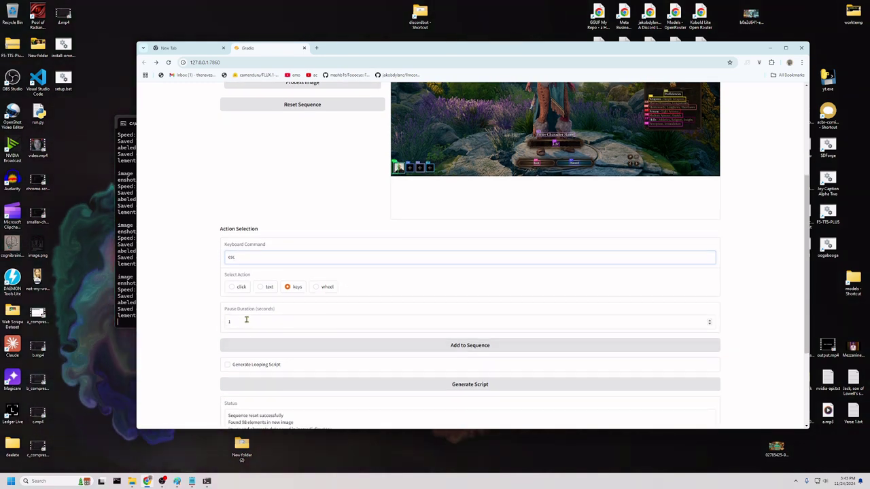
left_click(246, 319)
key("BackSpace")
type("2")
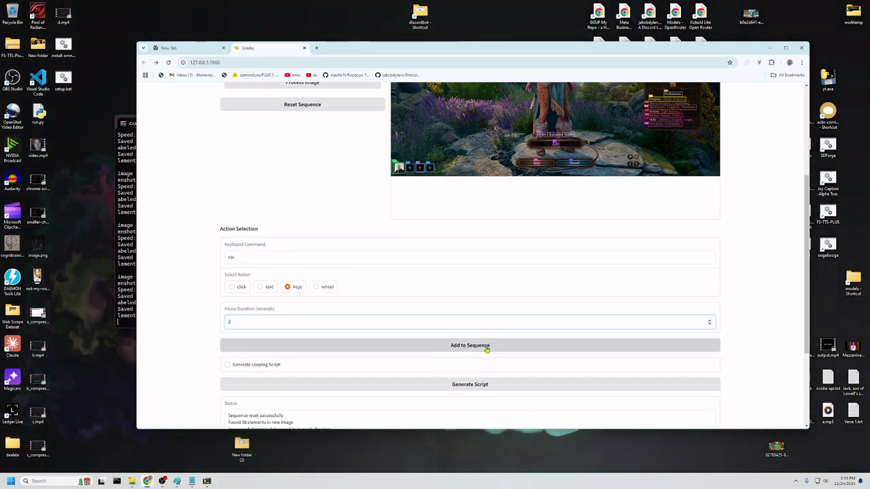
left_click(487, 346)
scroll(374, 222, "up", 5)
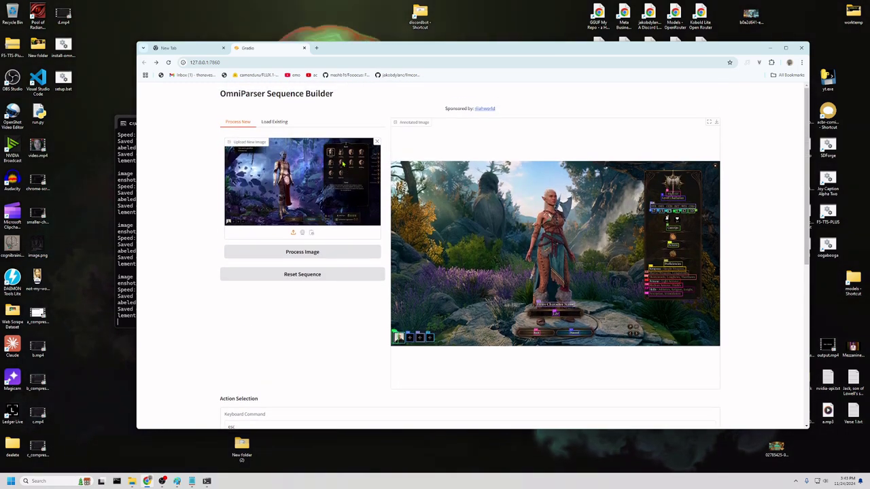
Replace the uploaded image with screenshot_20241124_153743.png, the in-game pause menu from images folder 3, and process it.
left_click(377, 142)
left_click(324, 188)
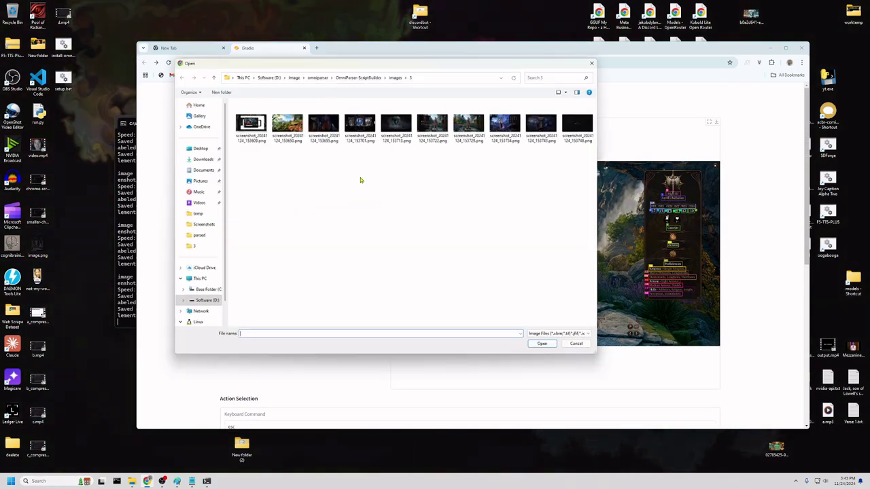
left_click(553, 122)
left_click(542, 344)
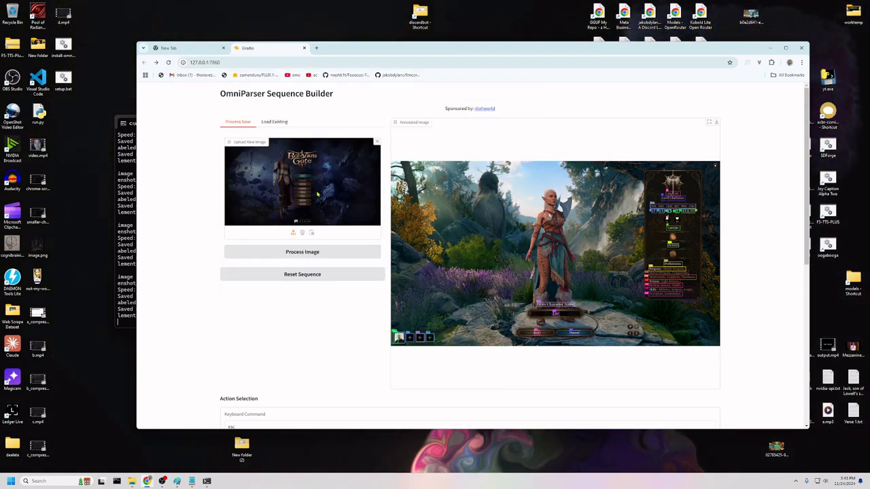
left_click(311, 252)
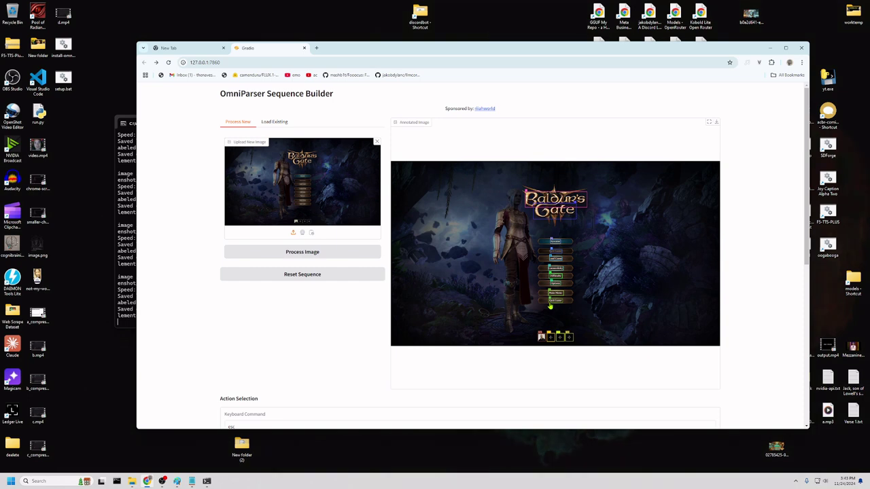
Add a left_click action on Element 9, the Quit Game text box at (1281, 1086), to the sequence with a 1-second pause.
scroll(456, 333, "down", 3)
left_click(232, 320)
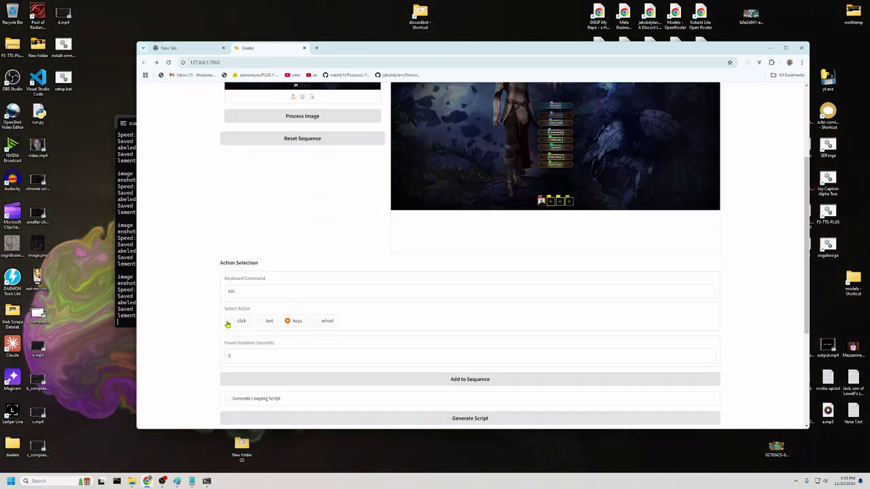
left_click(270, 292)
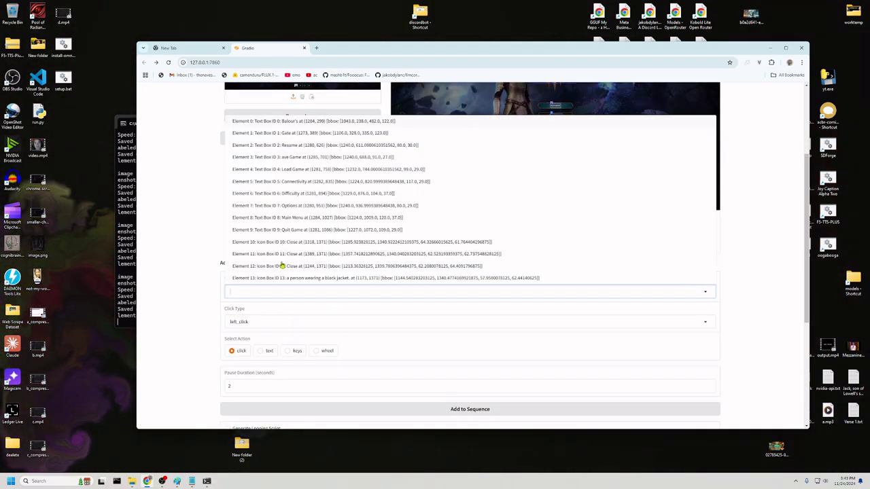
left_click(300, 231)
scroll(315, 273, "down", 2)
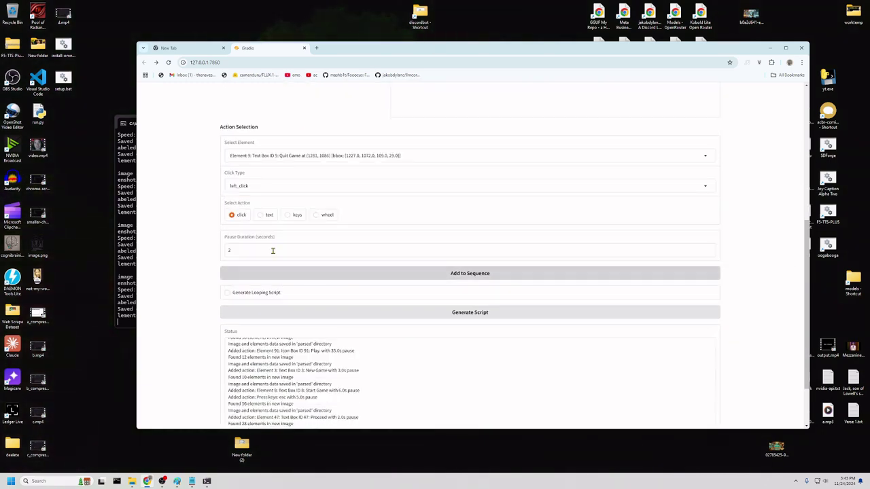
double_click(231, 250)
type("1")
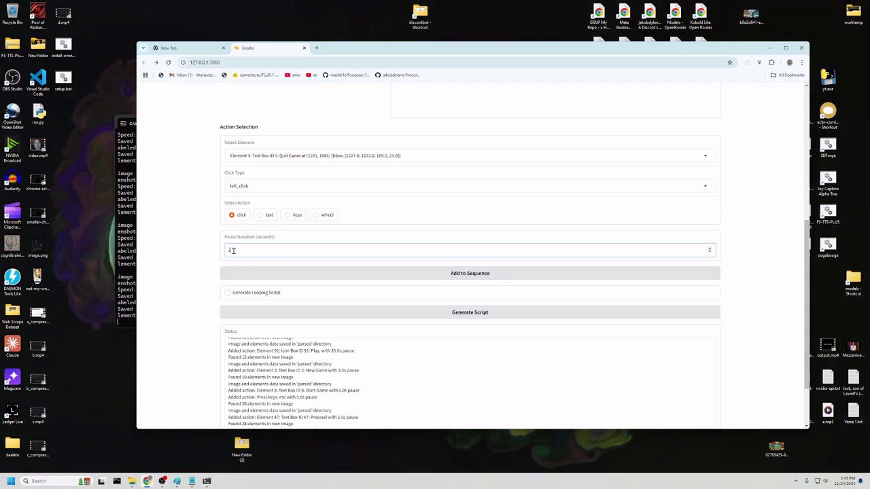
left_click(491, 275)
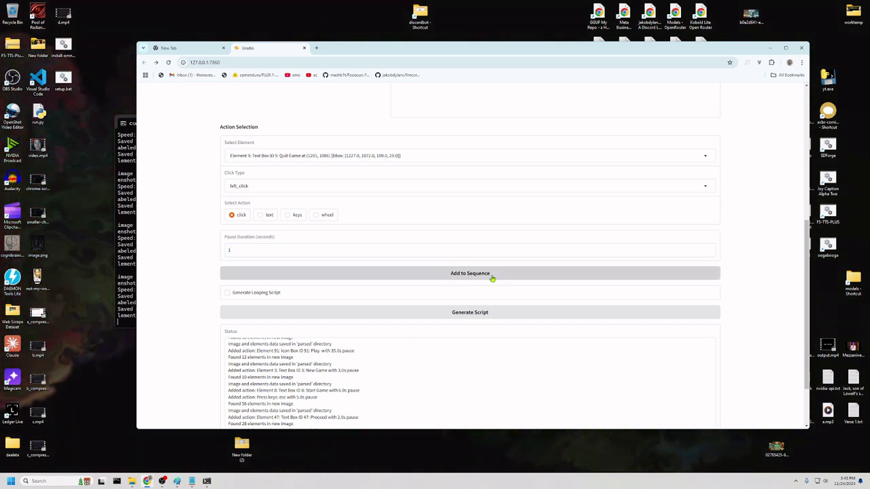
Replace the uploaded image with screenshot_20241124_153748.png, the quit confirmation dialog from images folder 3, and process it.
scroll(491, 276, "up", 3)
scroll(438, 225, "up", 2)
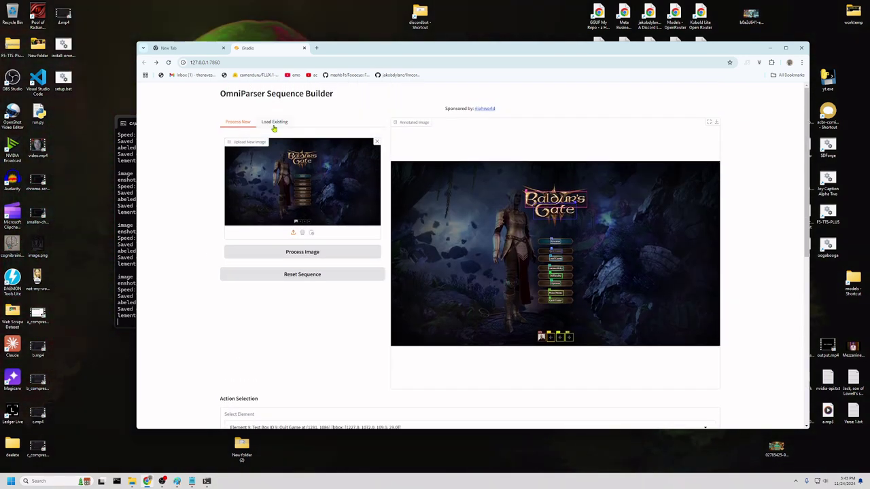
left_click(373, 148)
left_click(304, 171)
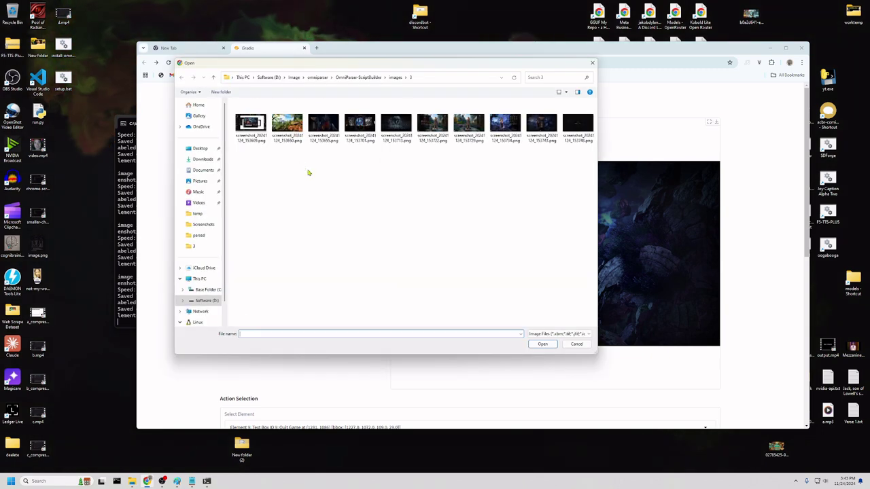
double_click(577, 121)
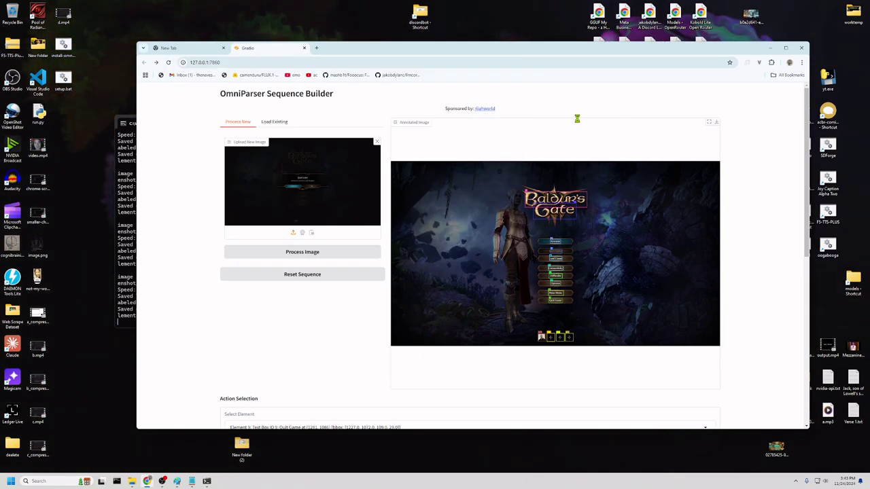
left_click(338, 254)
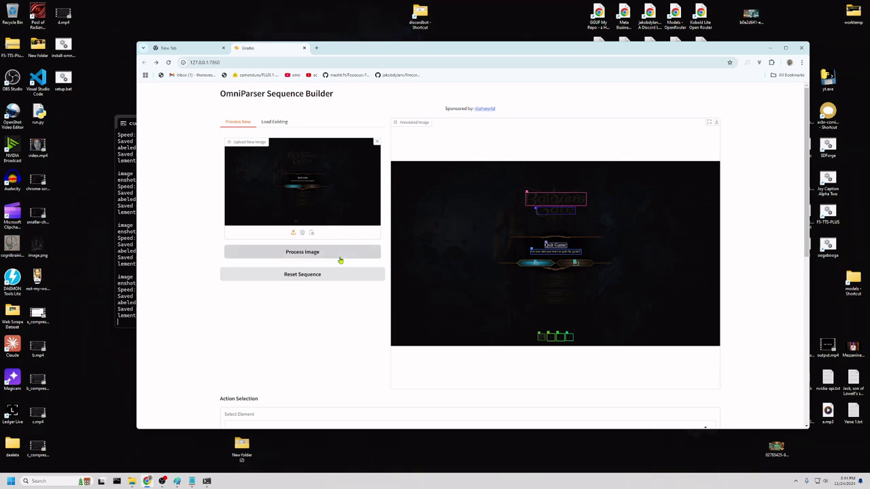
Add a left_click action on Element 4, the Yes text box at (1129, 796), to the sequence with a 1-second pause.
scroll(340, 260, "down", 2)
left_click(291, 325)
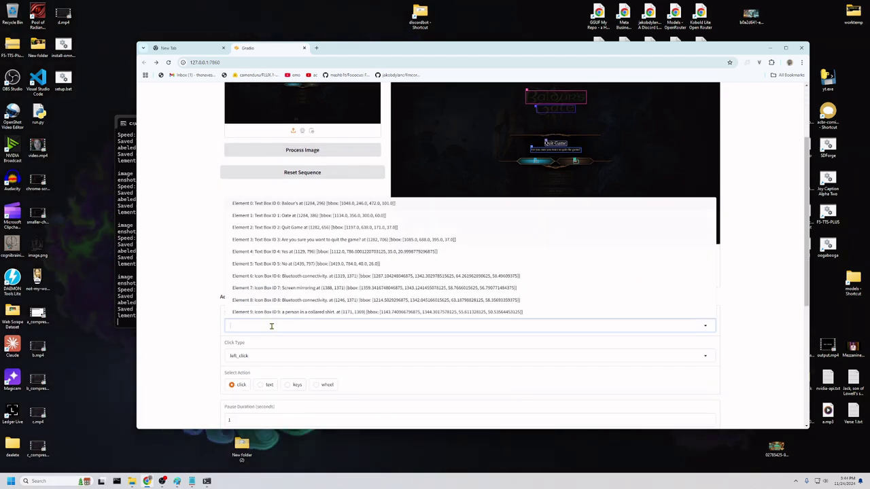
left_click(295, 253)
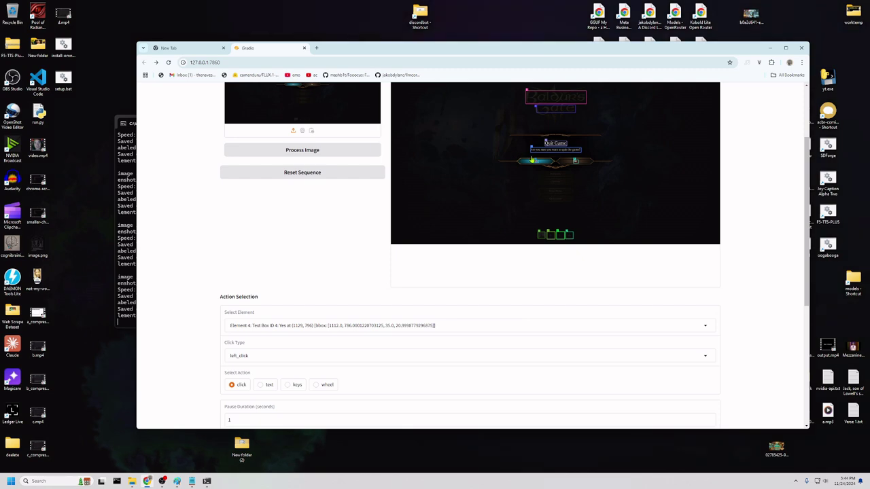
scroll(286, 314, "down", 1)
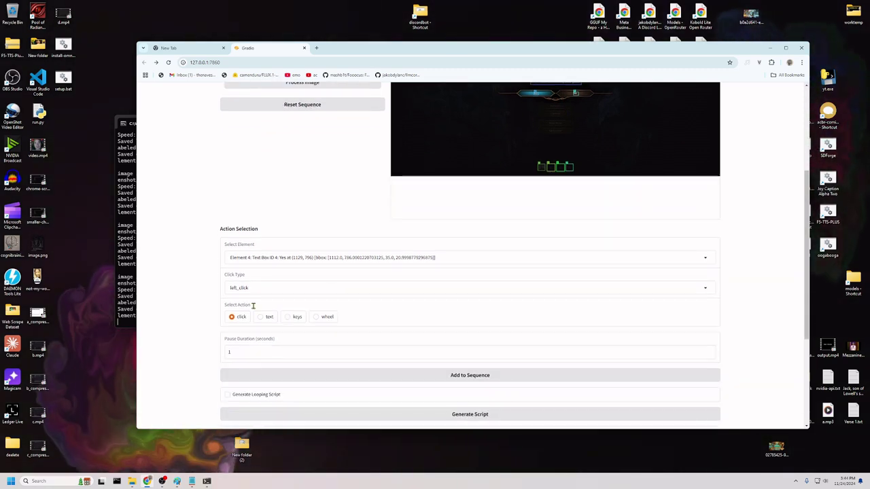
left_click(470, 375)
Generate the non-looping script from the completed sequence and minimize the browser.
scroll(383, 338, "down", 3)
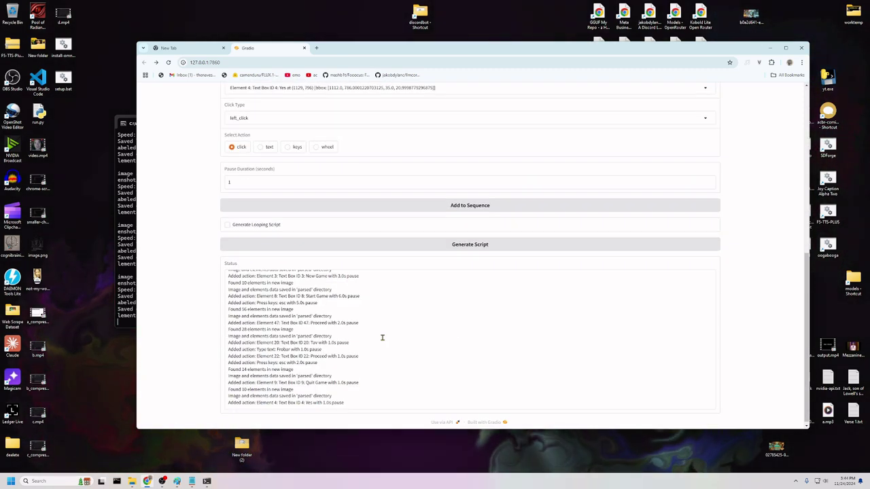
left_click(478, 243)
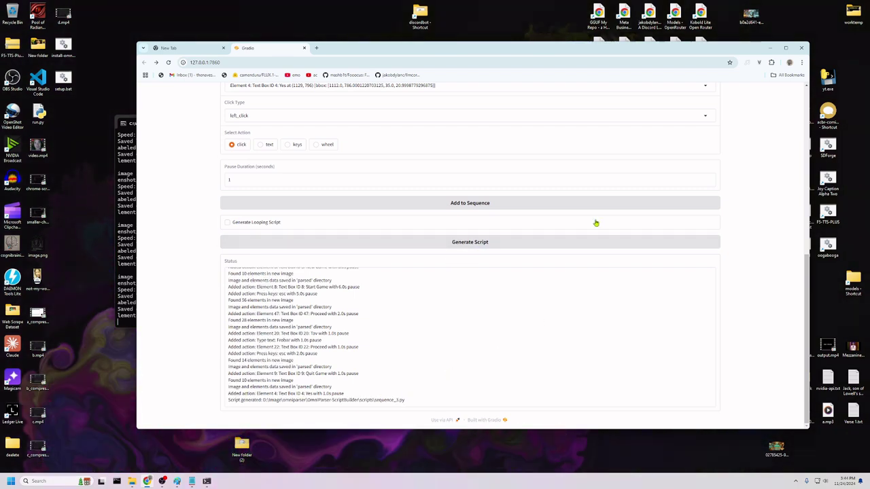
left_click(768, 49)
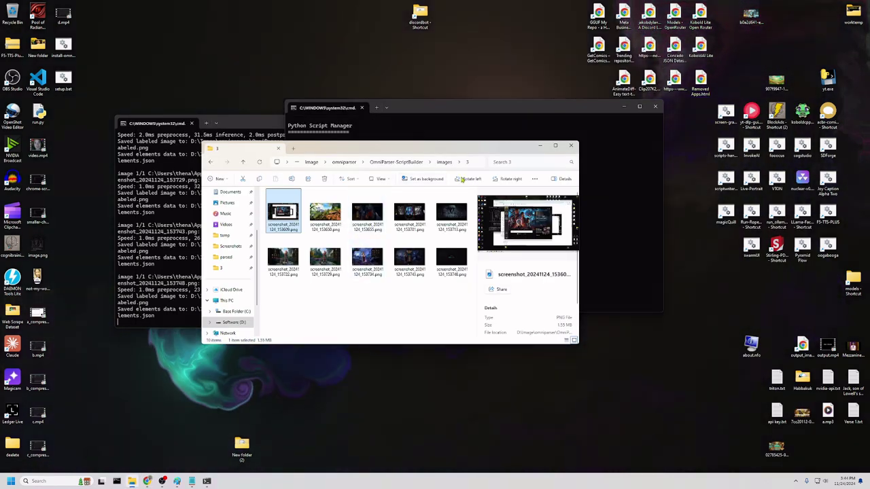
Look at a labeled screenshot in the OmniParser-ScriptBuilder parsed folder, and open the scripts folder to check the generated script.
left_click(408, 162)
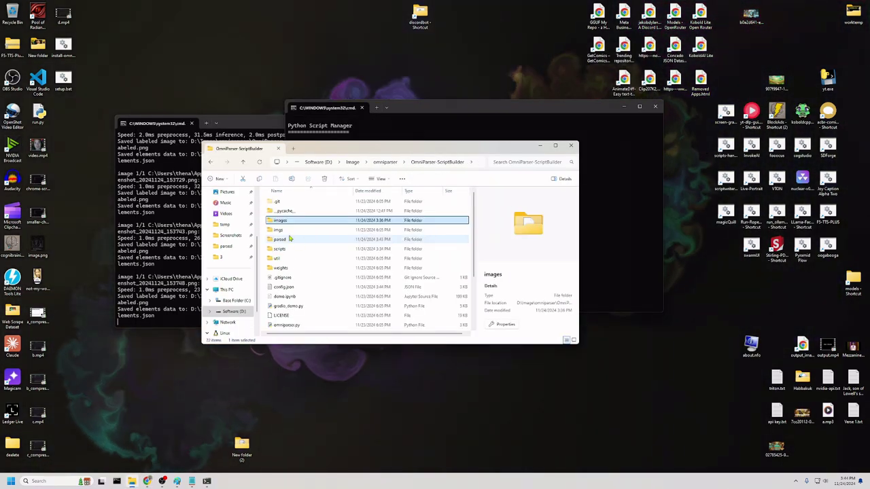
double_click(297, 239)
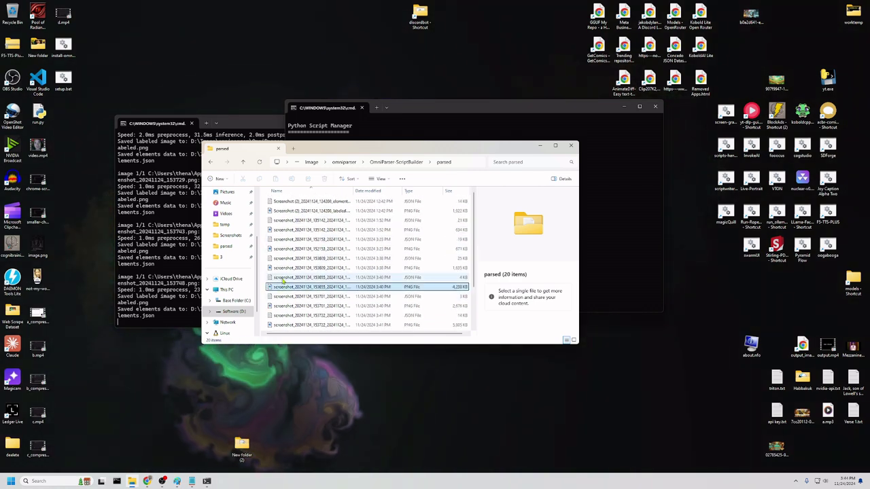
left_click(299, 278)
left_click(282, 287)
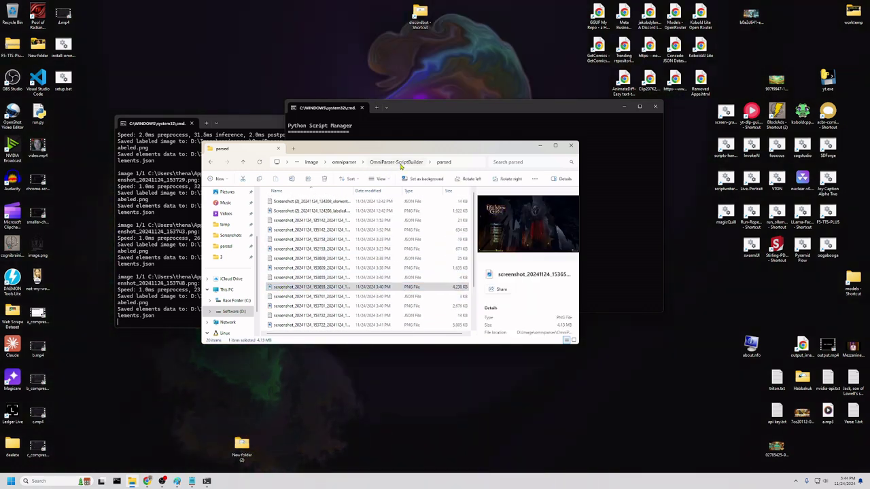
key("alt+Left")
double_click(279, 248)
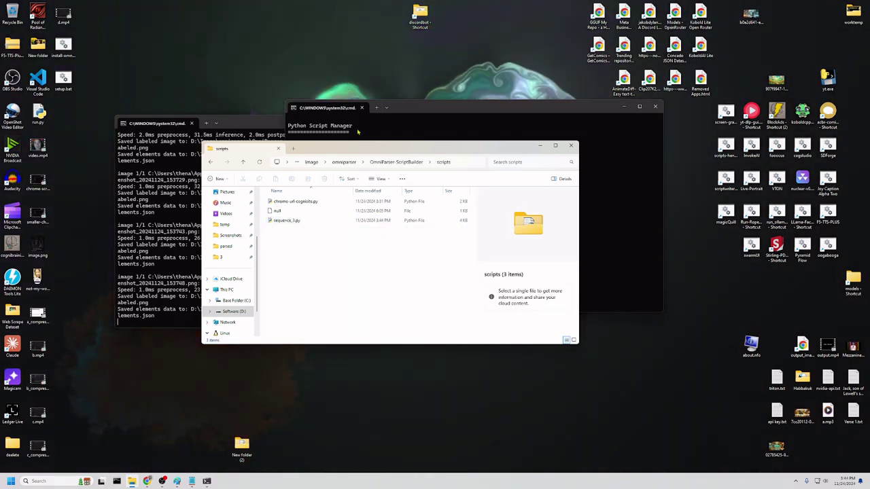
Rename sequence_3.py to BG3_Char_Create in the Python Script Manager and return to its action list.
left_click(406, 130)
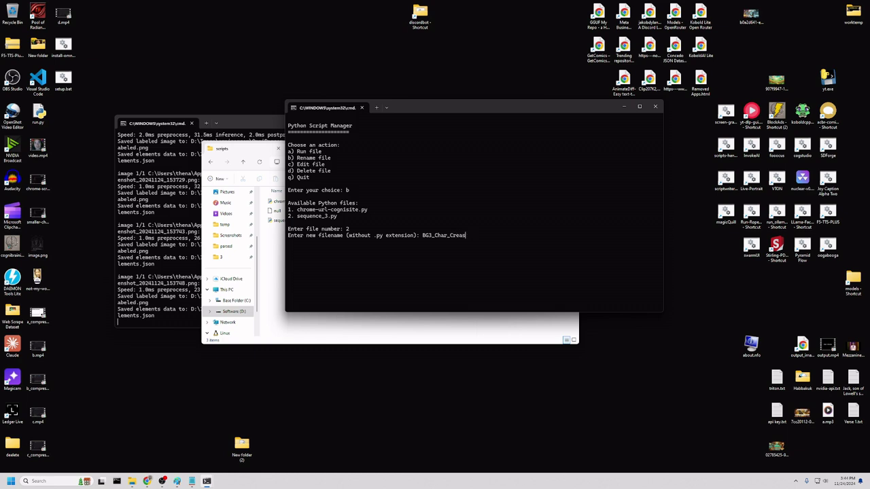
type("e")
key("Return")
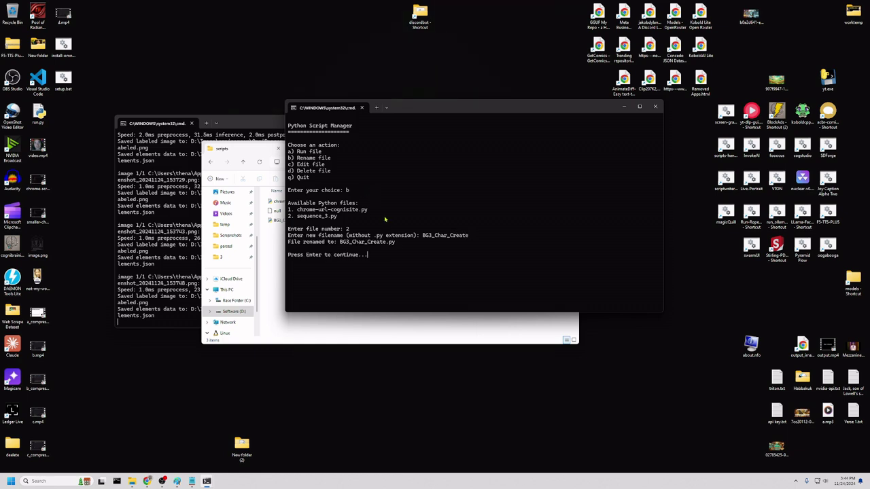
key("Return")
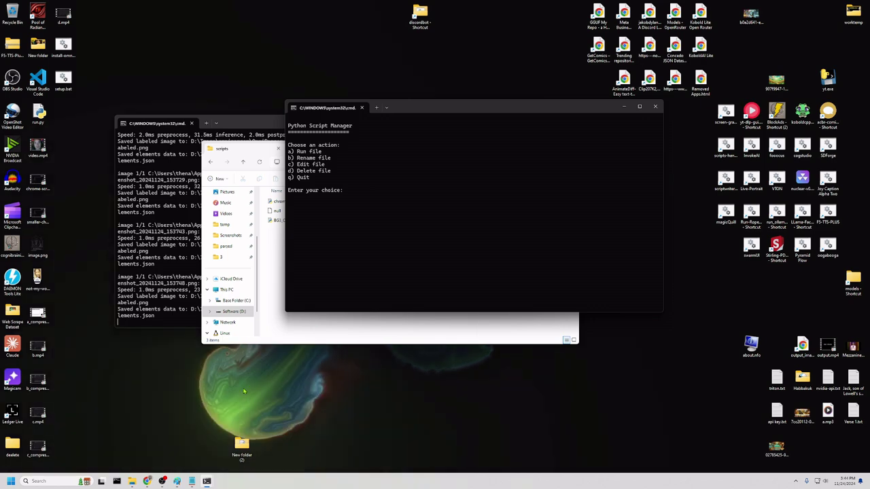
Open the Baldur's Gate 3 launcher from the Games > Baldurs Gate 3 > Launcher folder on the Software (D:) drive.
left_click(278, 267)
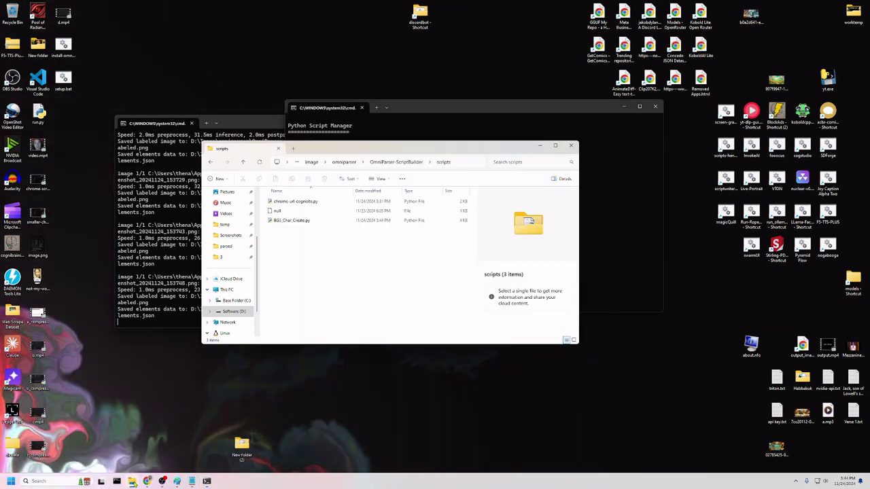
left_click(233, 314)
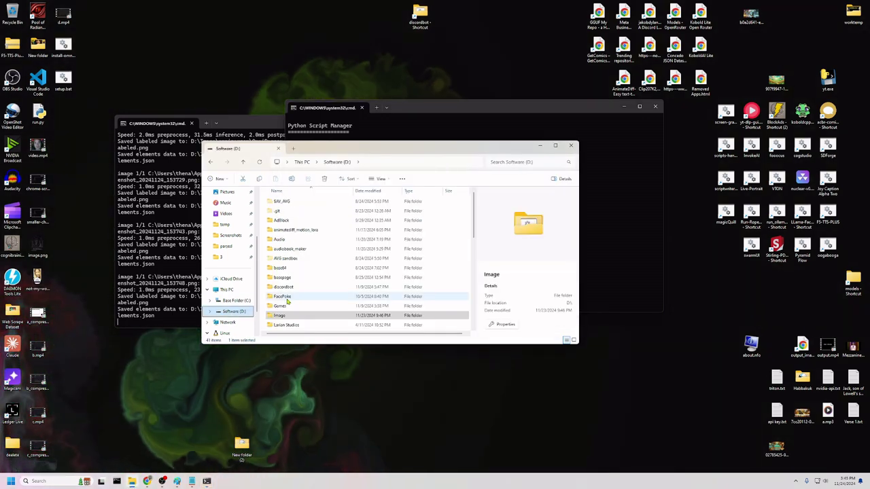
double_click(285, 308)
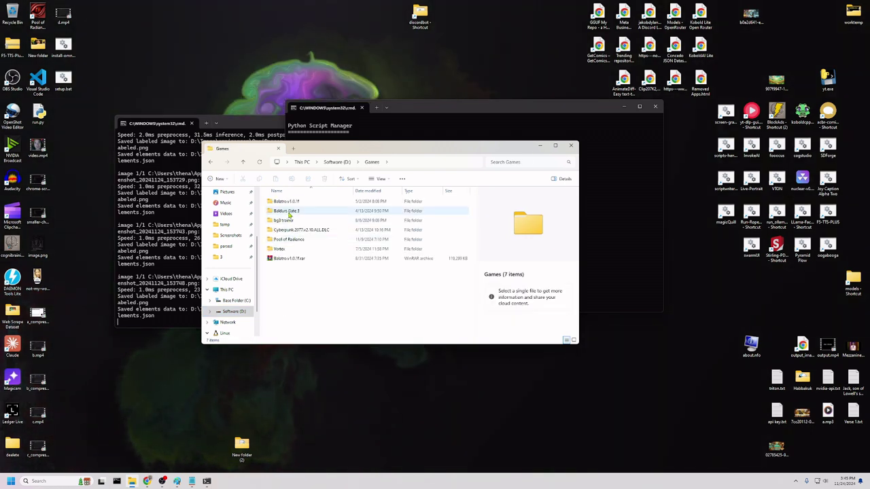
double_click(286, 211)
double_click(289, 249)
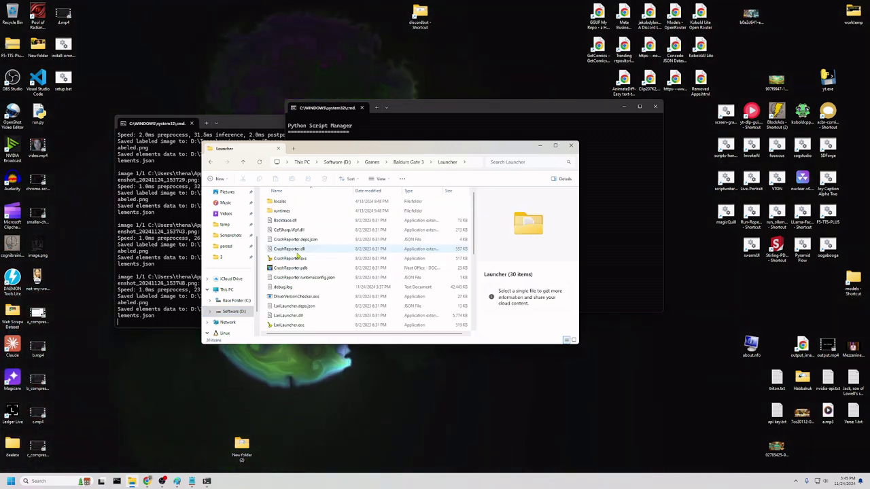
double_click(299, 297)
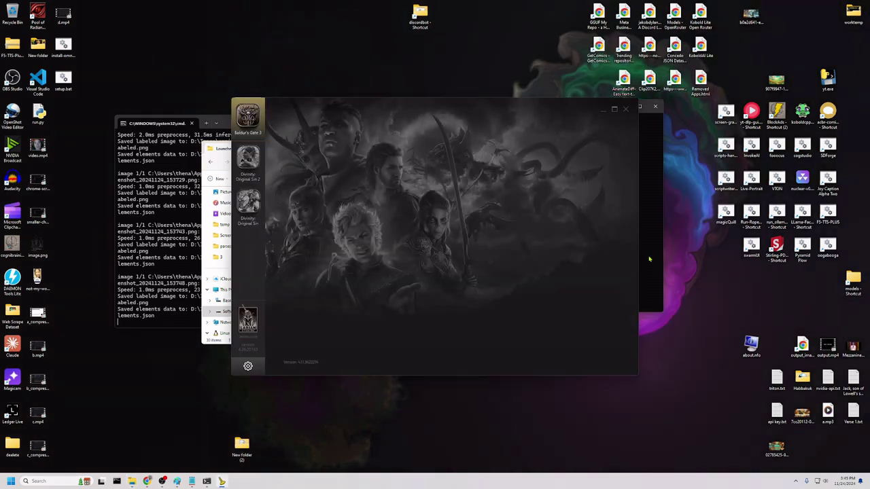
Run BG3_Char_Create.py from the Python Script Manager, clear of the launcher's Play button, and continue past the game's opening screen.
left_click_drag(521, 117, 786, 227)
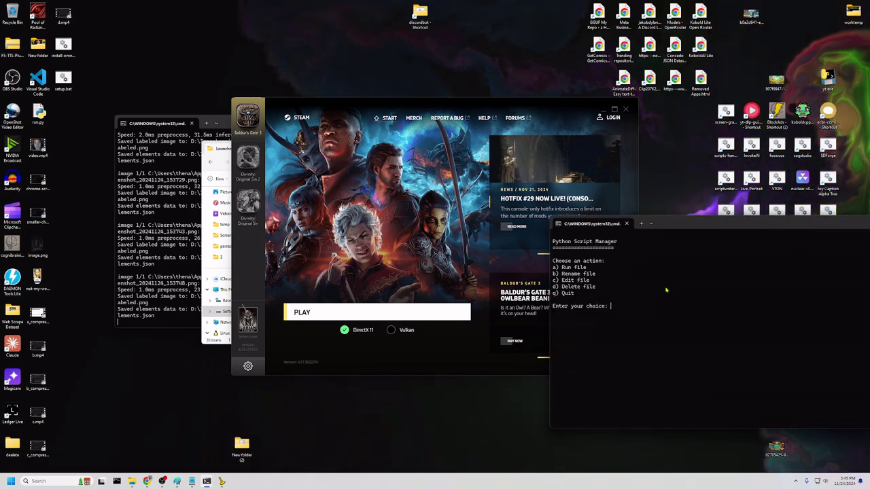
type("a")
key("Return")
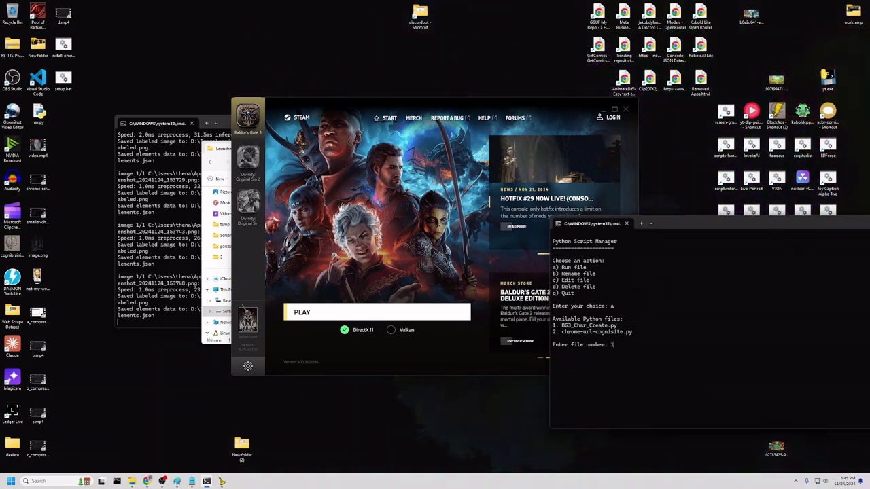
type("1")
key("Return")
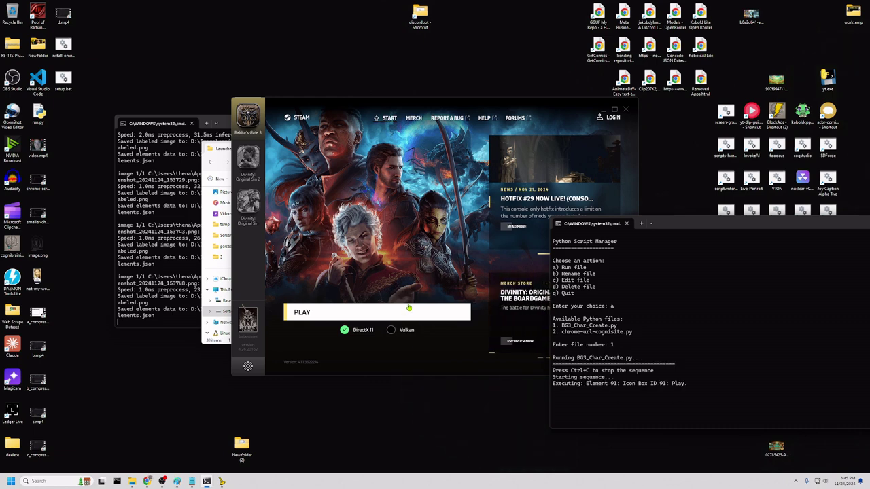
left_click(298, 314)
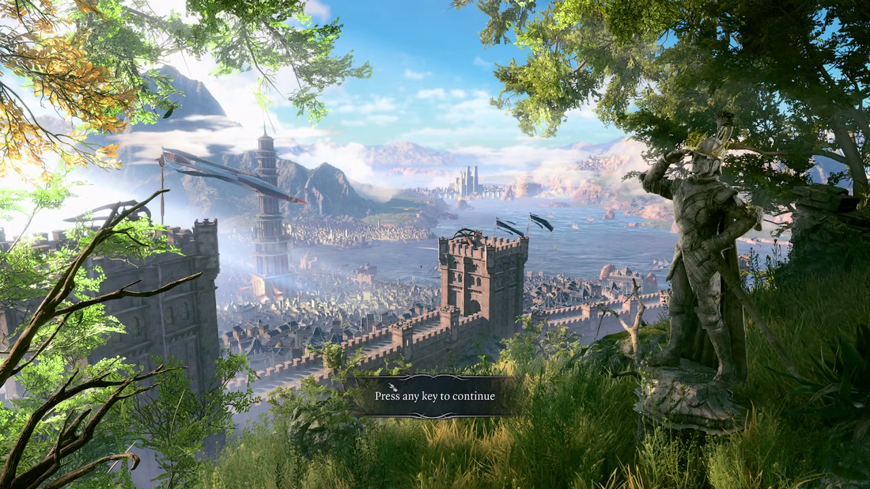
left_click(392, 387)
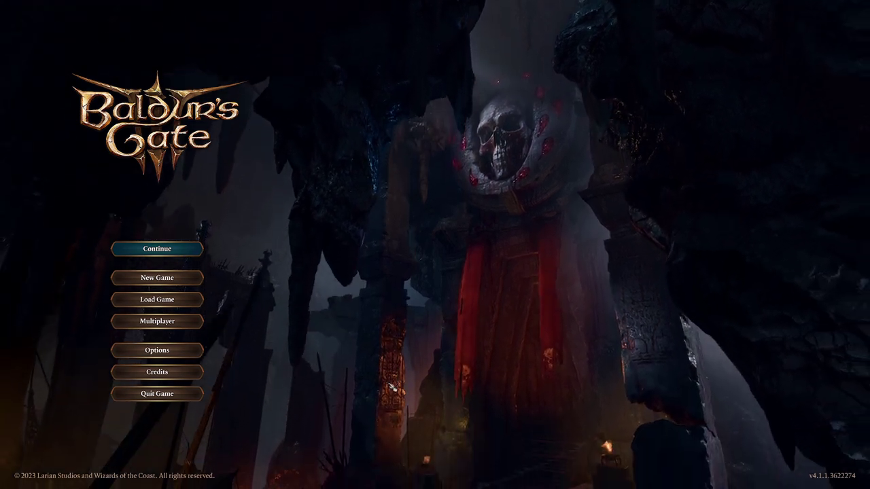
Start a new Baldur's Gate 3 game on Balanced difficulty and proceed with the default custom High Elf Barbarian.
left_click(159, 278)
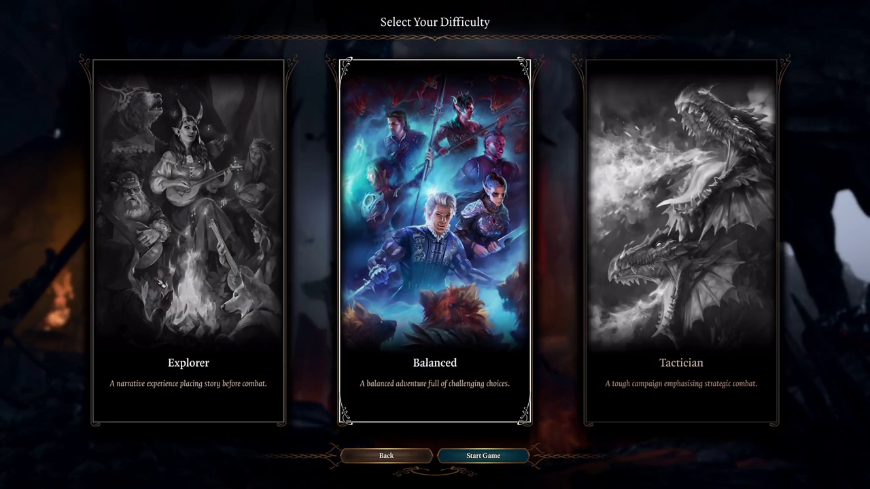
left_click(479, 457)
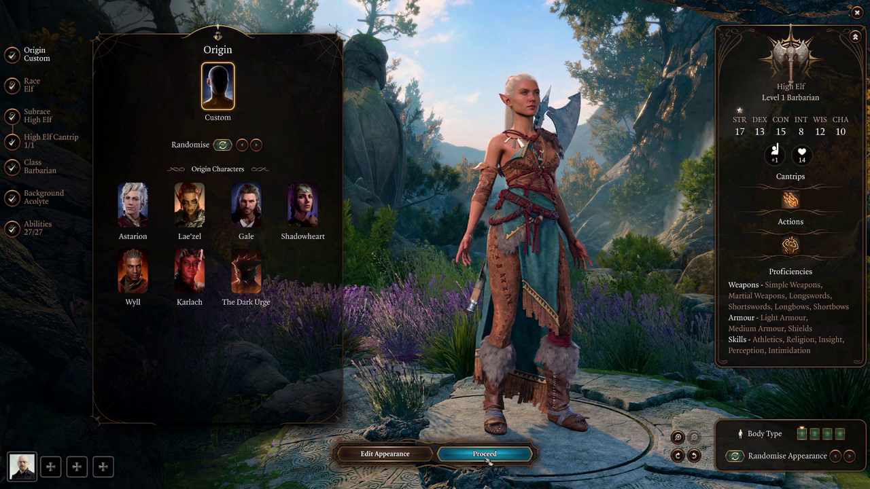
left_click(485, 454)
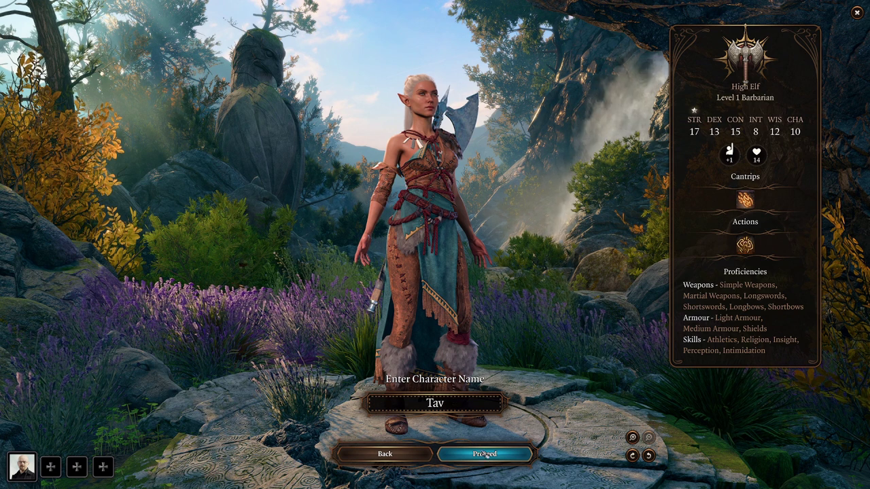
Name the character Frobar and proceed to the guardian selection.
left_click(440, 406)
type("Frobyd")
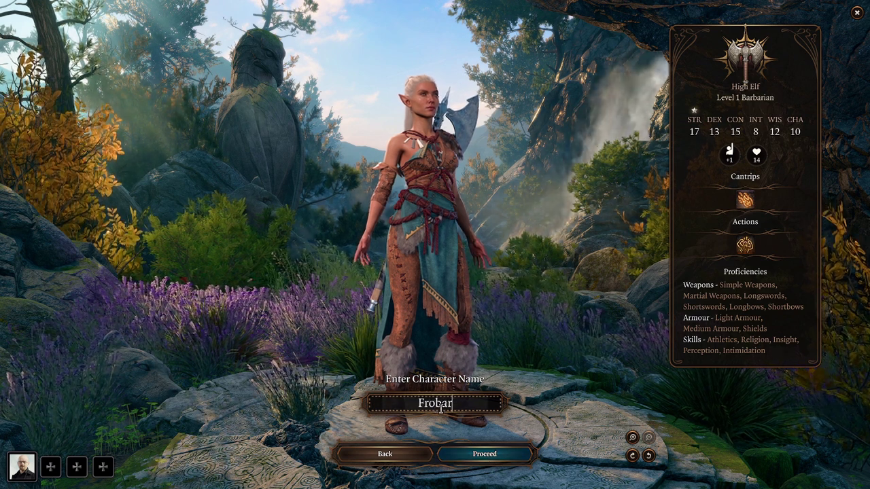
left_click(485, 454)
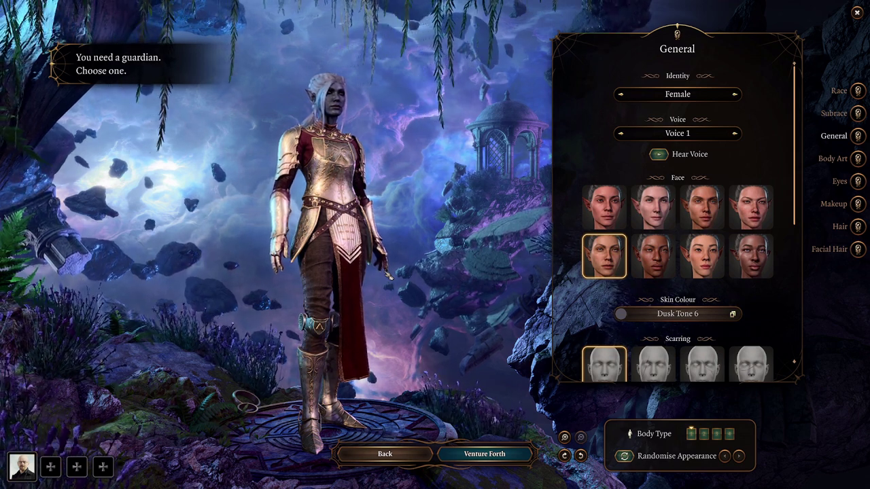
Quit the game from the guardian creation screen and confirm leaving.
key("Escape")
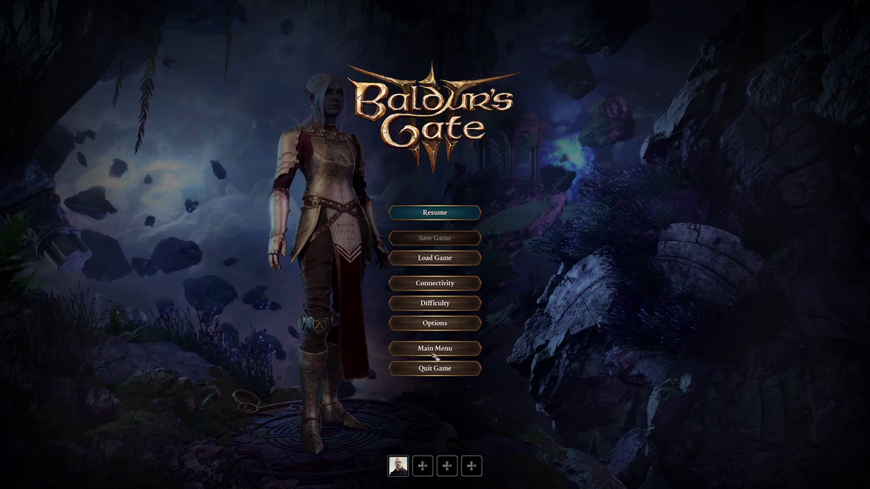
left_click(437, 371)
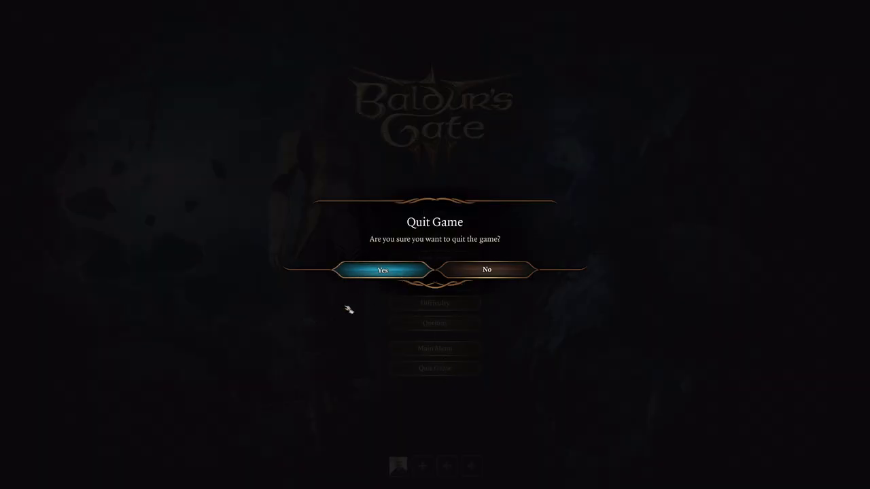
left_click(392, 270)
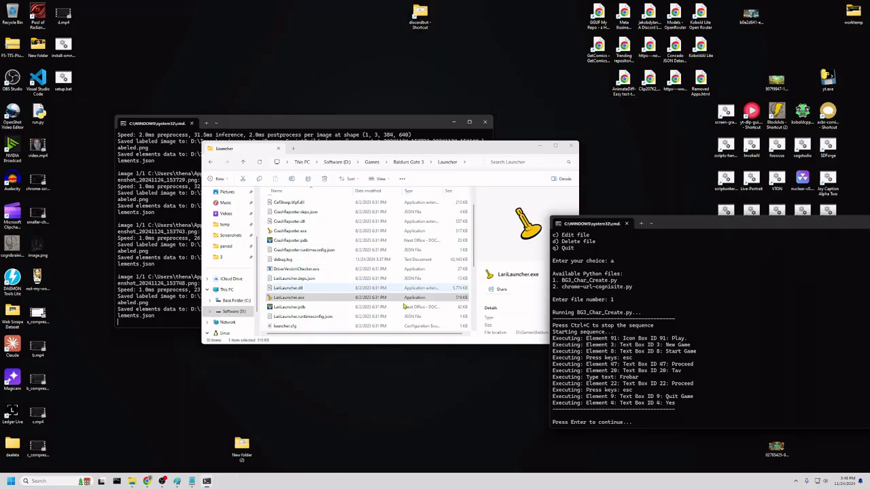
Switch to the Gradio script builder in the browser and review the status log of actions added to the sequence.
key("alt+Tab")
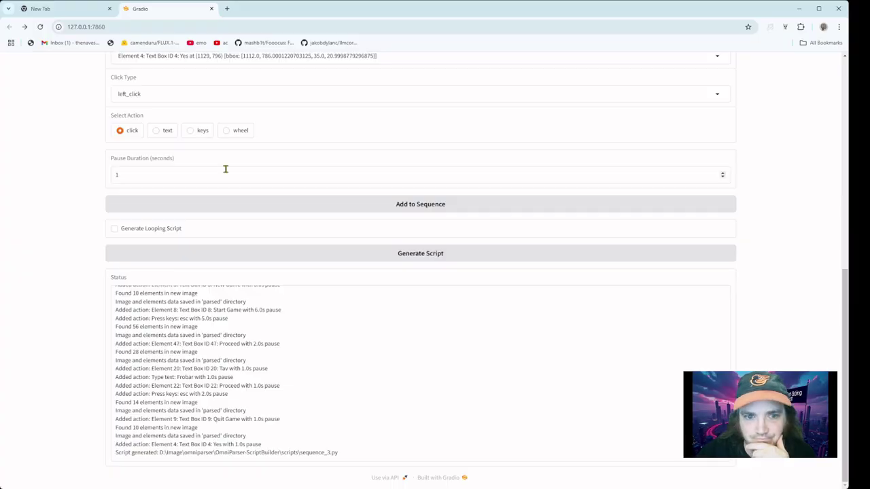
scroll(530, 340, "up", 1)
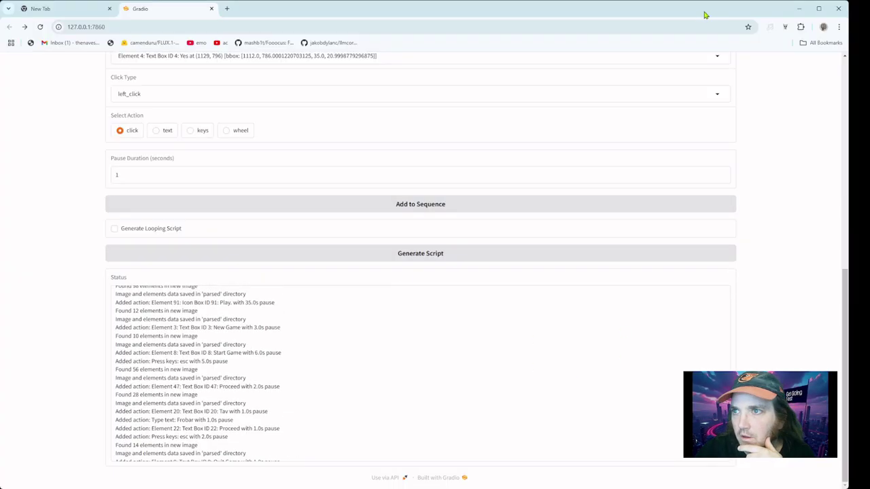
scroll(227, 246, "up", 2)
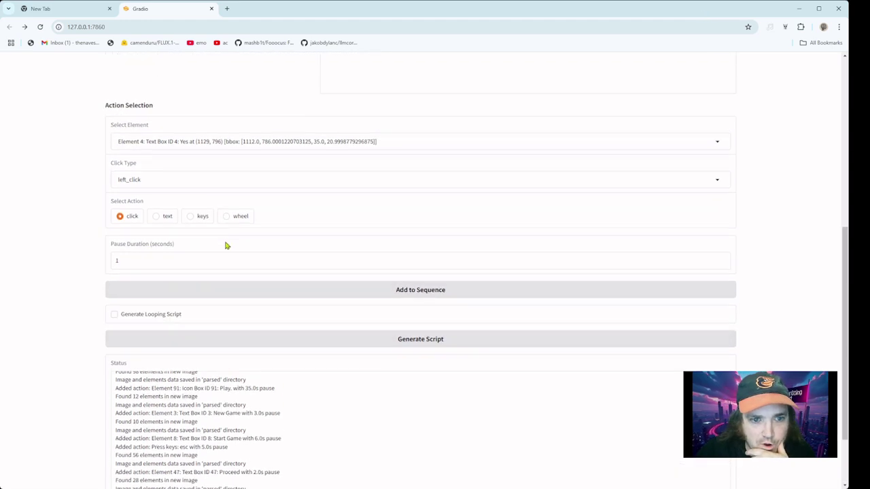
scroll(281, 229, "up", 1)
scroll(287, 235, "down", 3)
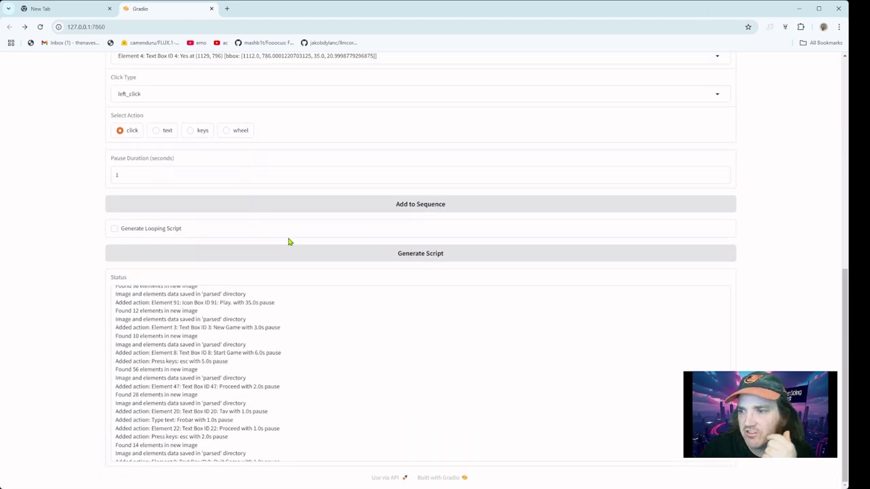
scroll(288, 242, "up", 4)
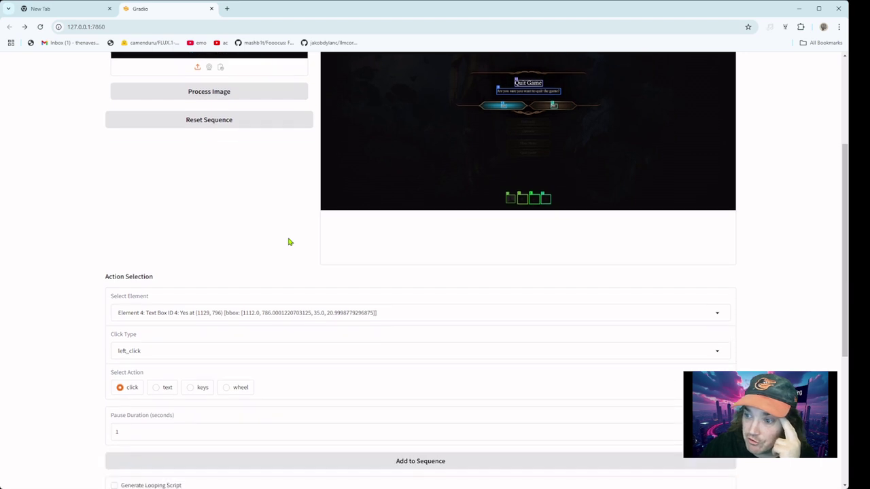
Choose the wheel action type and examine its direction, number of clicks and pause duration settings along with the status log.
left_click(228, 391)
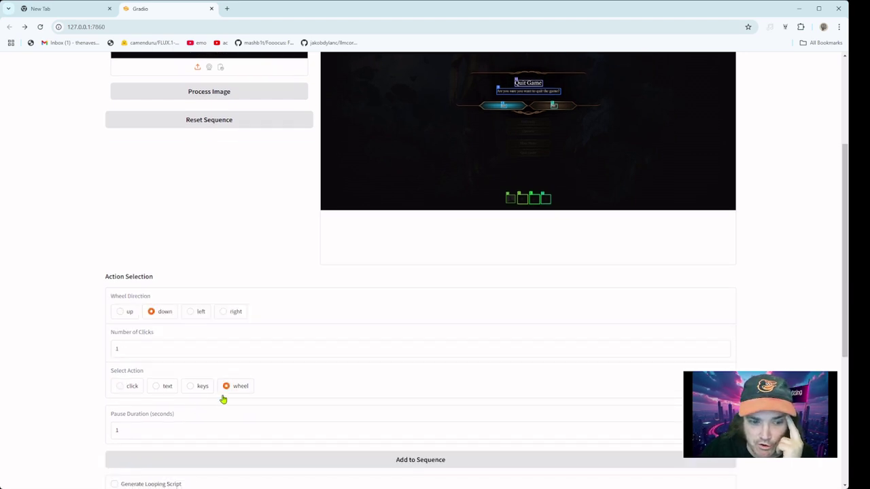
scroll(177, 418, "down", 1)
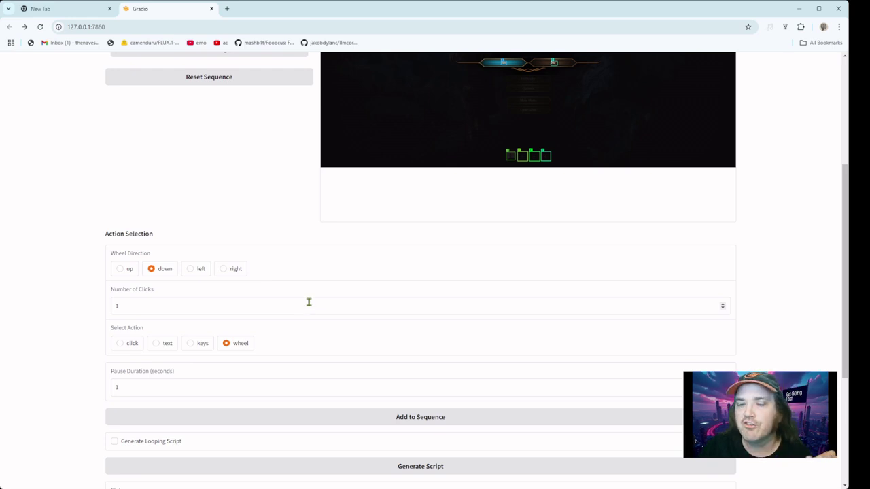
scroll(308, 302, "down", 5)
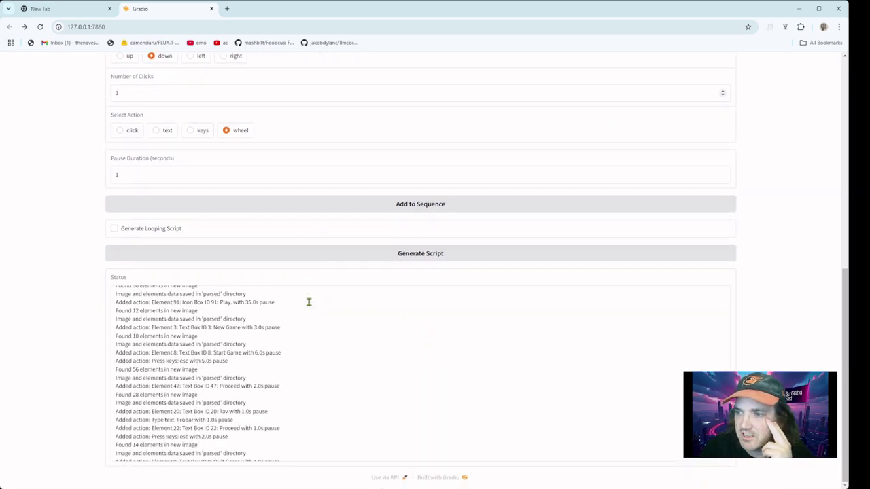
scroll(311, 297, "up", 2)
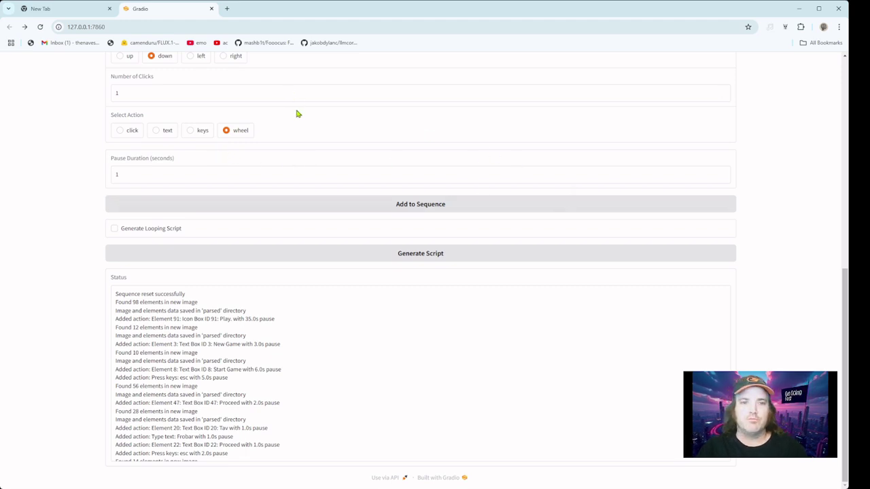
left_click(225, 173)
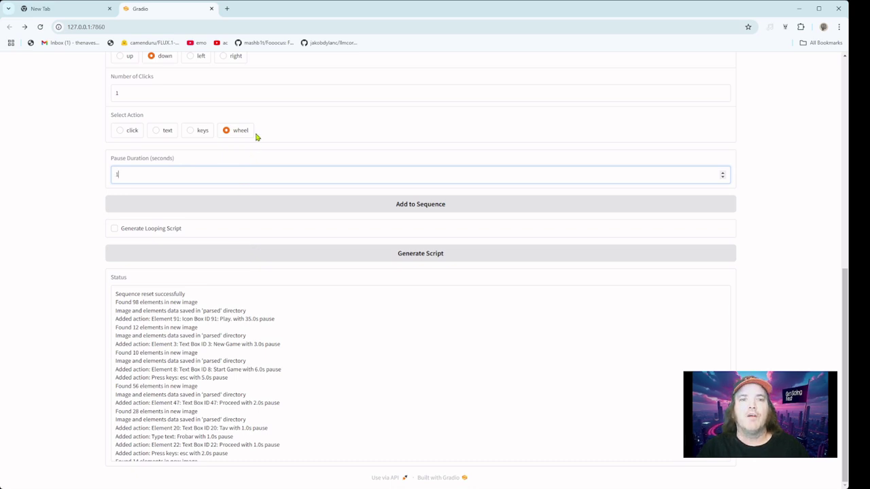
scroll(379, 260, "up", 3)
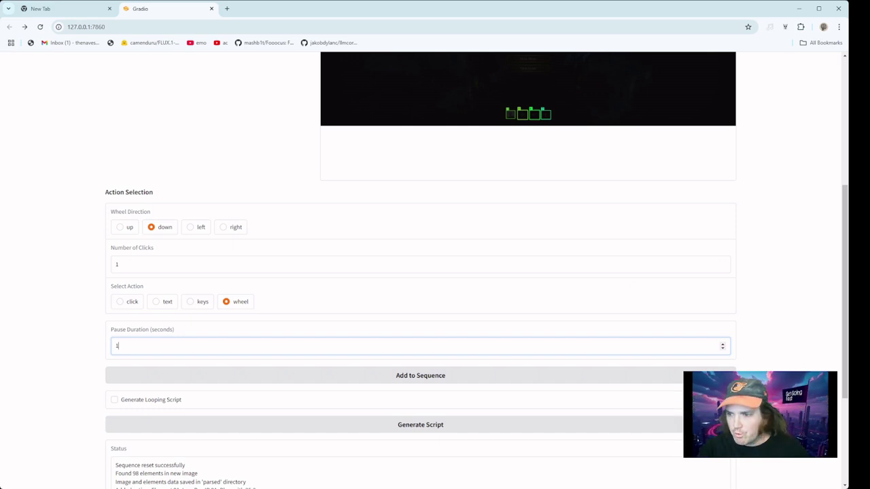
key("alt+Tab")
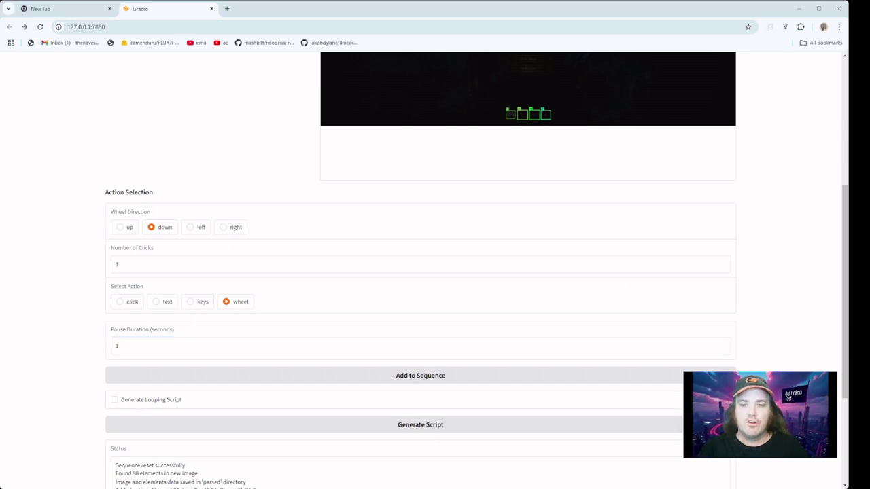